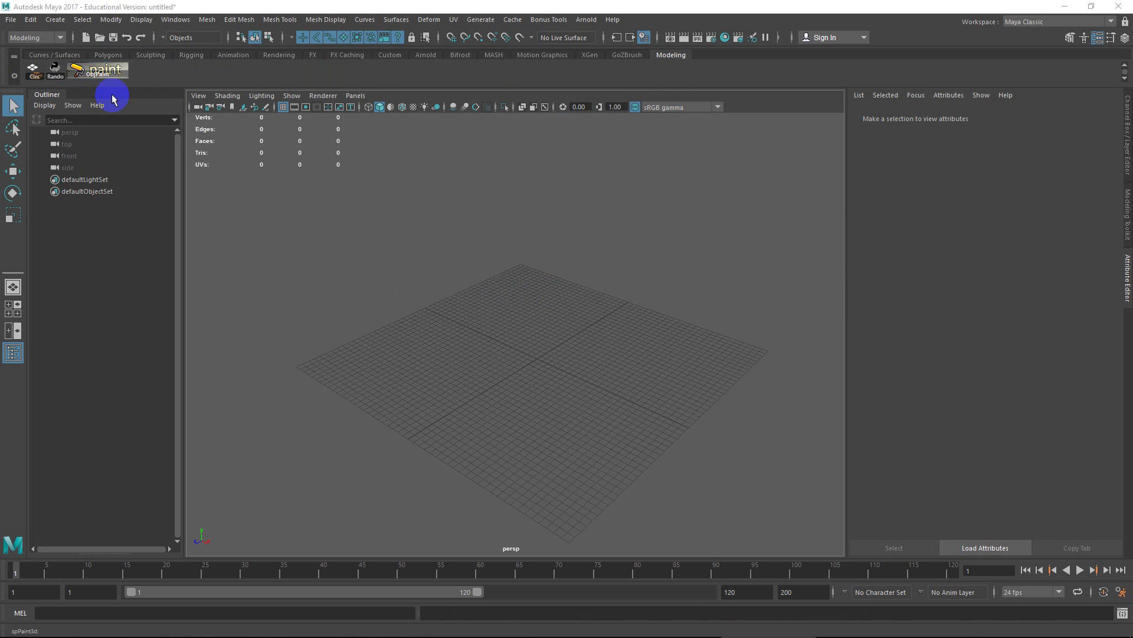
Open two File Explorer windows, show the Downloads folder in one, and move it clear of the other
{"action": "key", "text": "super+e"}
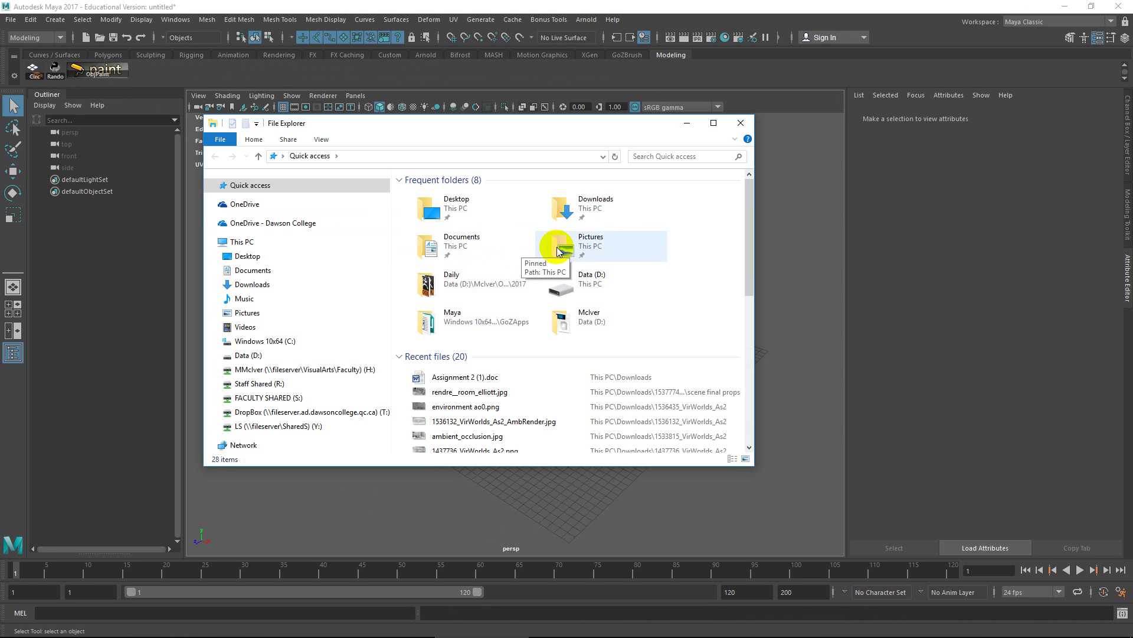
{"action": "key", "text": "super+e"}
{"action": "left_click", "coordinate": [633, 221]}
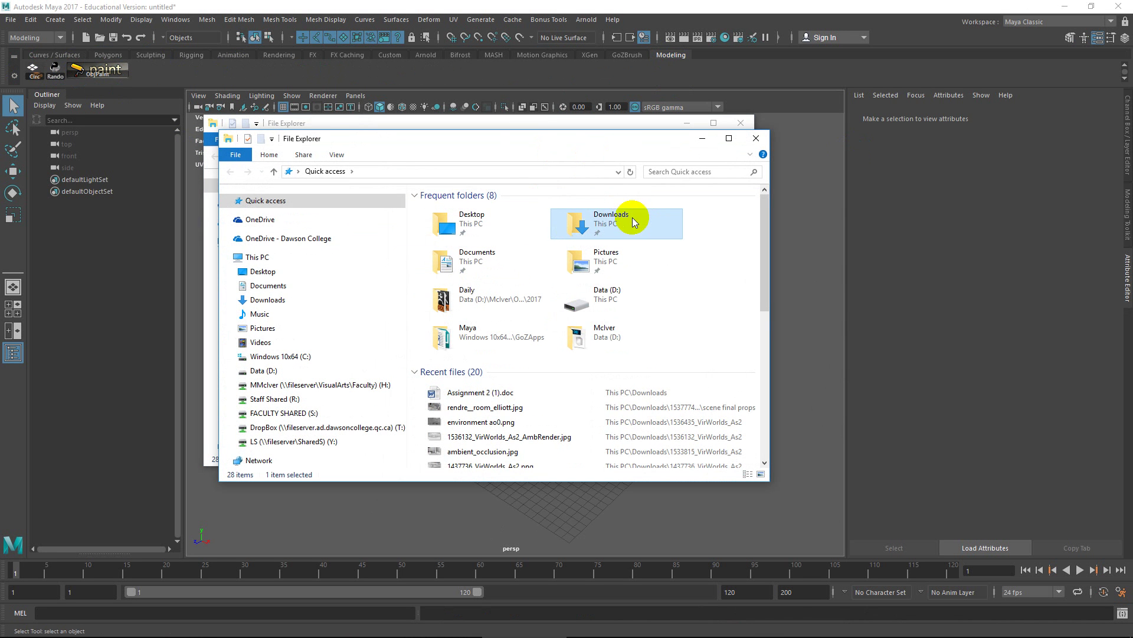
{"action": "double_click", "coordinate": [614, 227]}
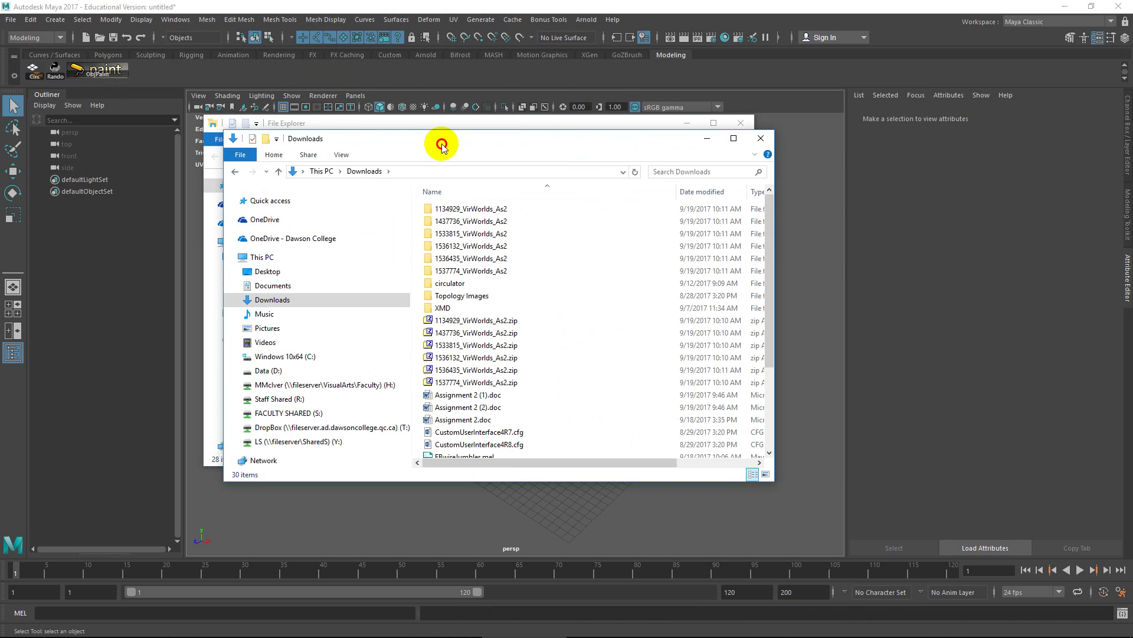
{"action": "left_click_drag", "start_coordinate": [441, 141], "coordinate": [729, 134]}
Delete the VirWorlds_As2 folders, their zip archives and the Assignment 2 documents from Downloads
{"action": "left_click_drag", "start_coordinate": [838, 197], "coordinate": [788, 359]}
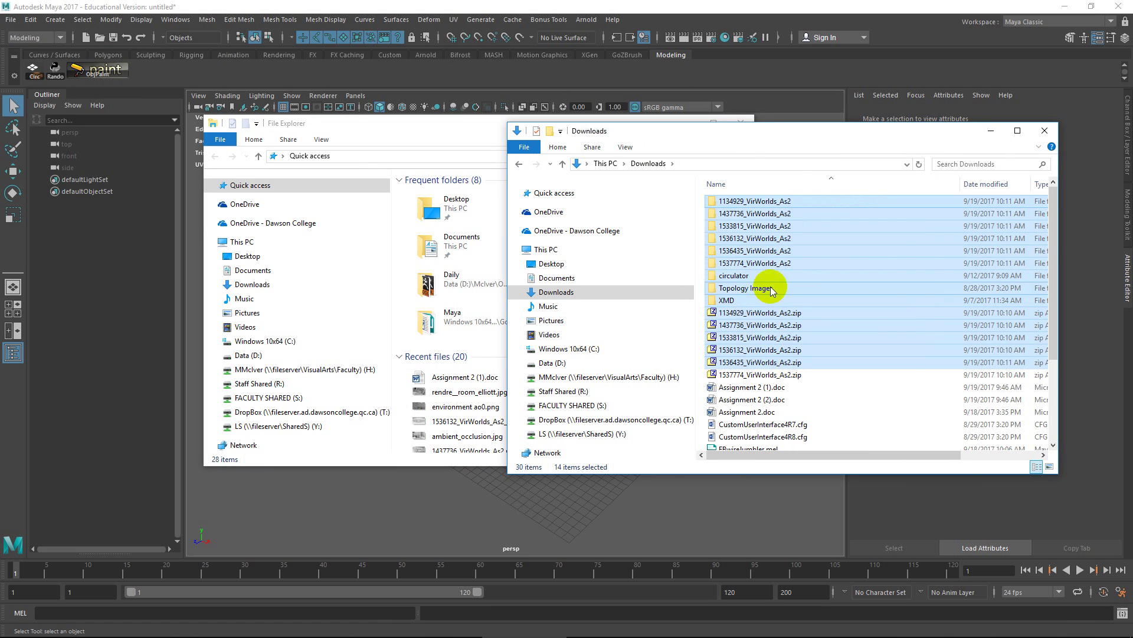
{"action": "double_click", "coordinate": [769, 201]}
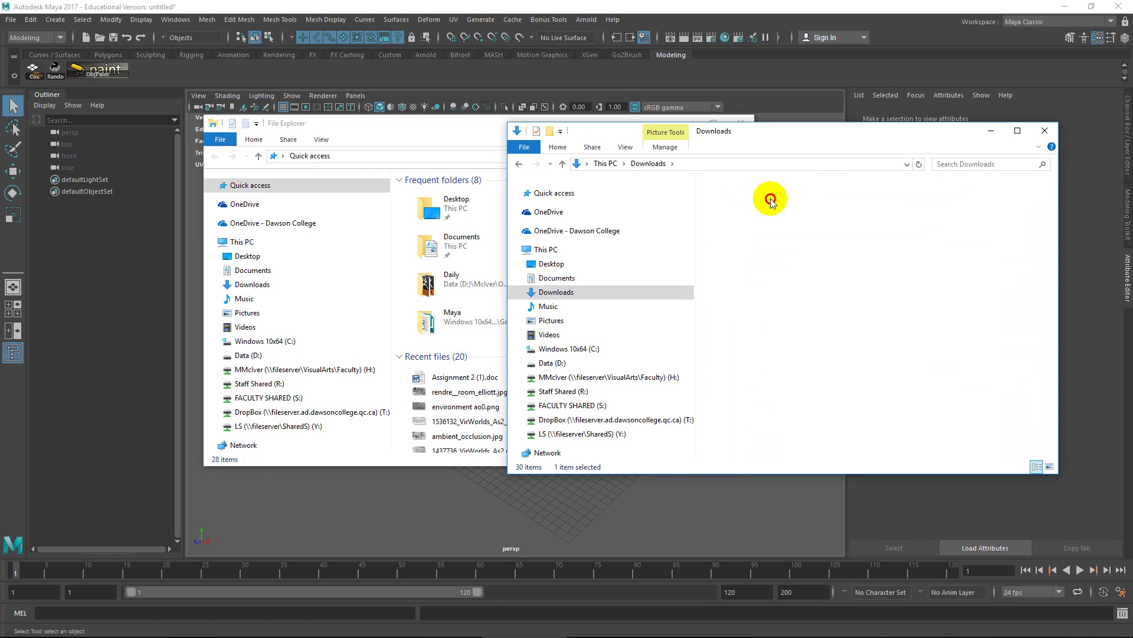
{"action": "left_click", "coordinate": [648, 164]}
{"action": "left_click", "coordinate": [778, 265], "text": "shift"}
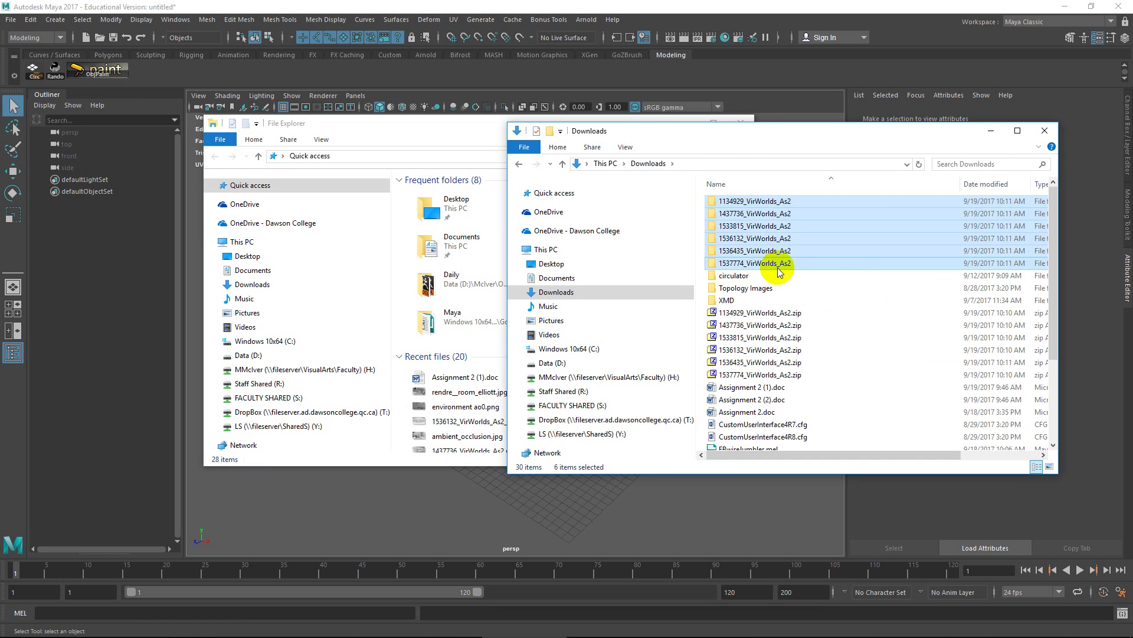
{"action": "key", "text": "Delete"}
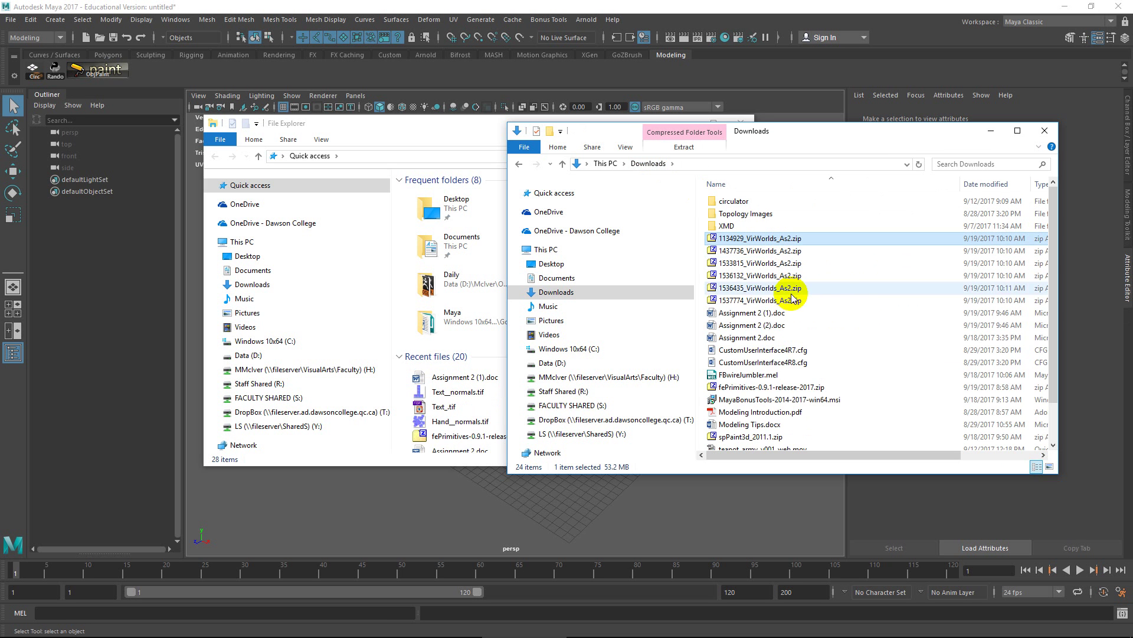
{"action": "left_click", "coordinate": [771, 337], "text": "shift"}
{"action": "key", "text": "Delete"}
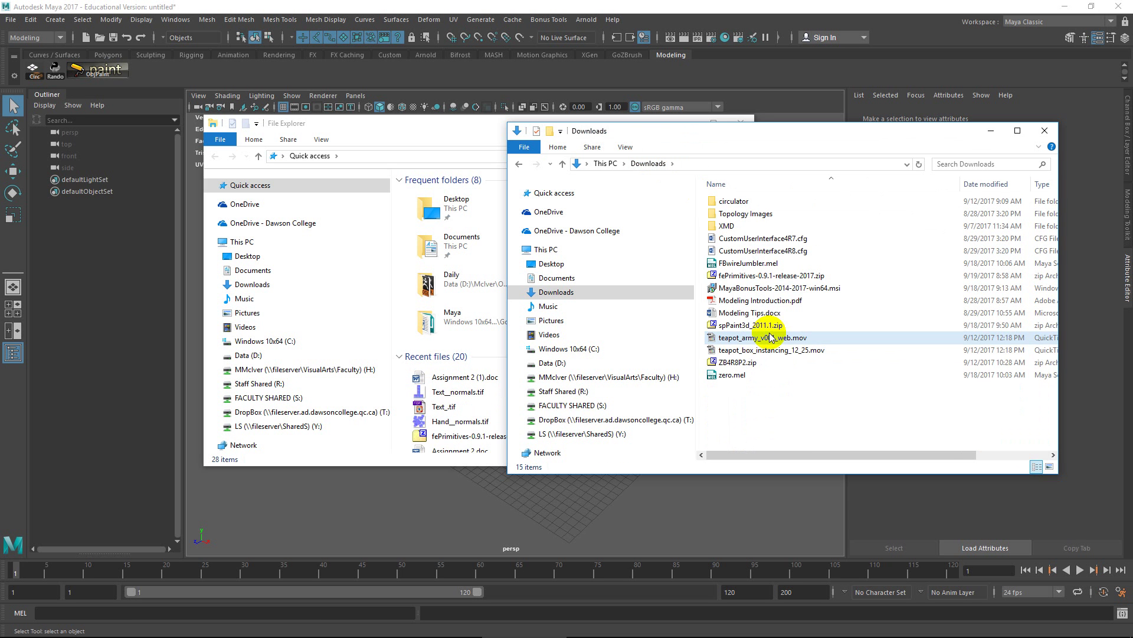
Open the spPaint3d_2011.1.zip archive and select its prefs and scripts folders
{"action": "left_click", "coordinate": [744, 325]}
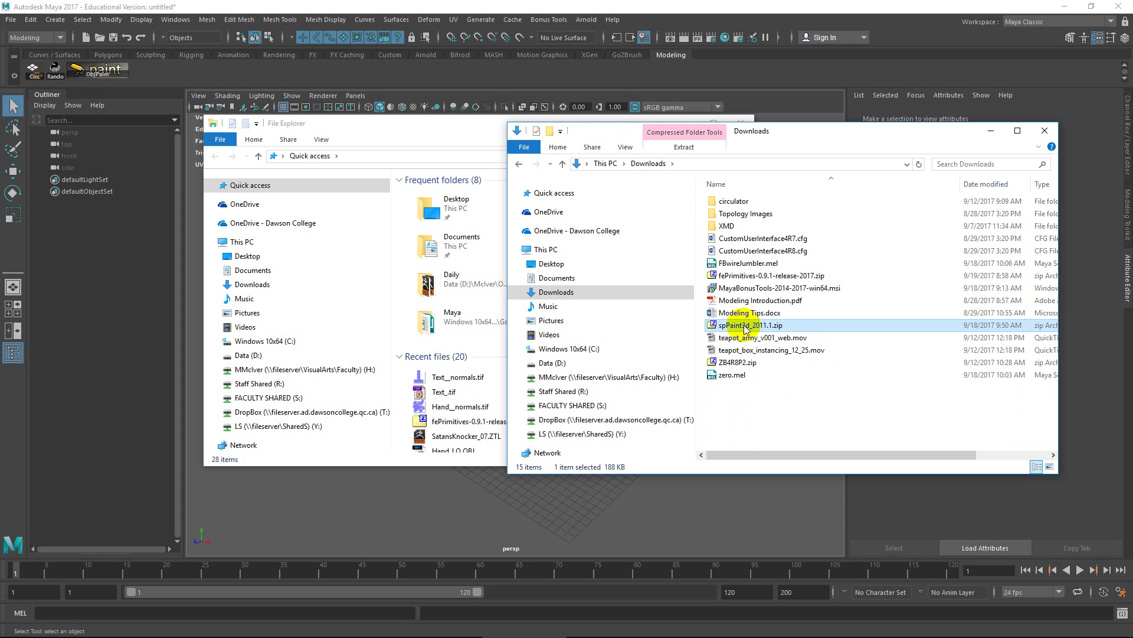
{"action": "double_click", "coordinate": [743, 325]}
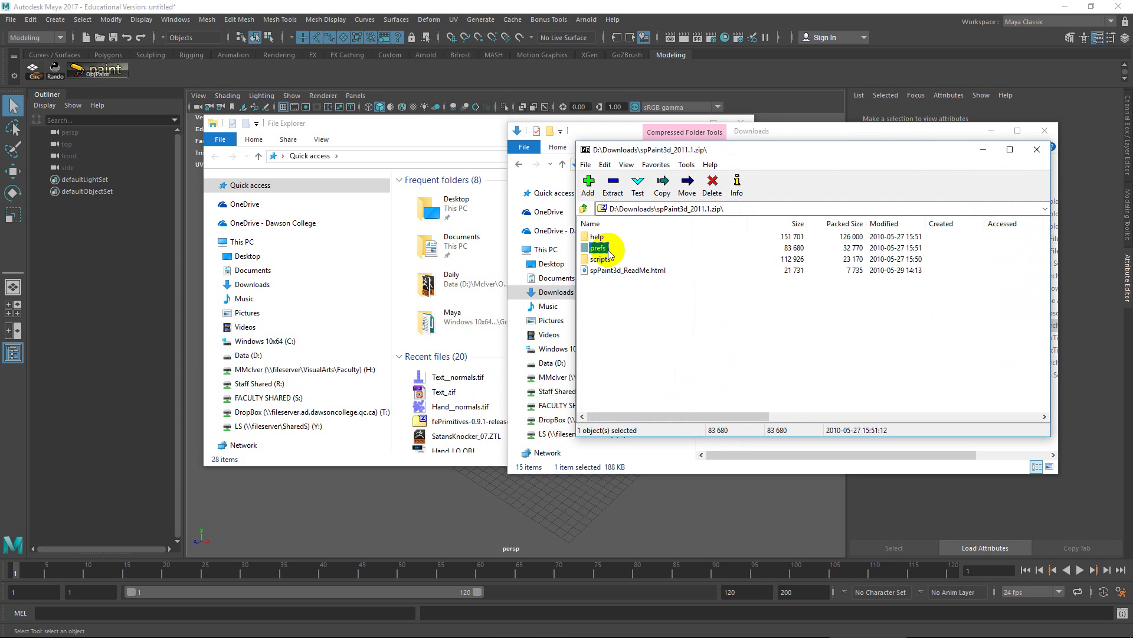
{"action": "left_click", "coordinate": [602, 260]}
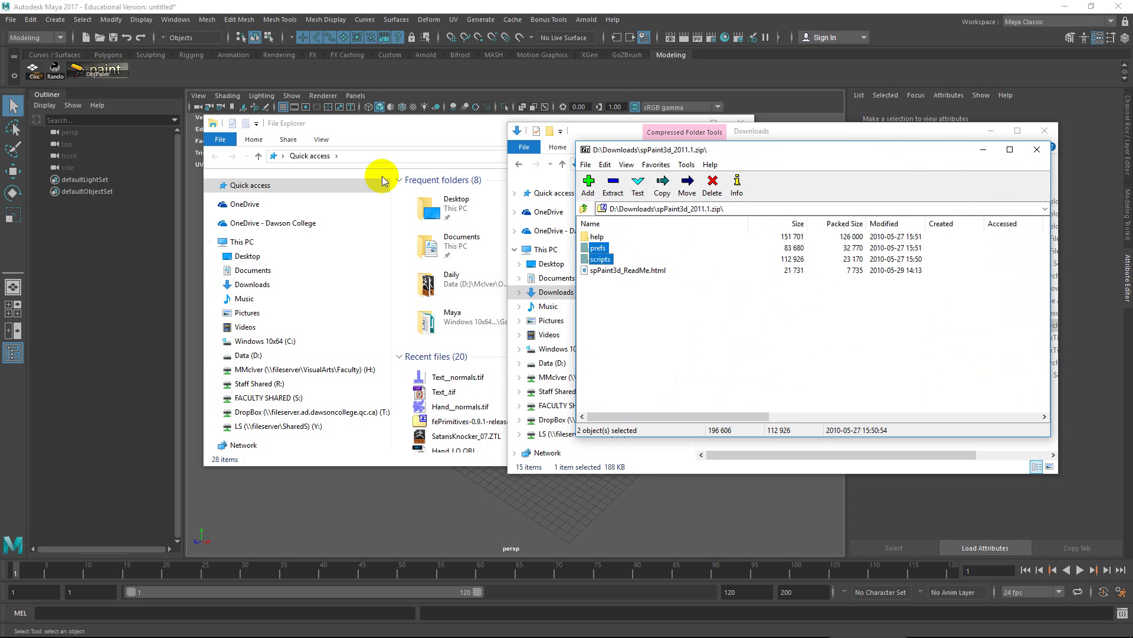
Show the Documents\maya\2017 folder in the other File Explorer window and place it beside the archive window
{"action": "left_click", "coordinate": [248, 269]}
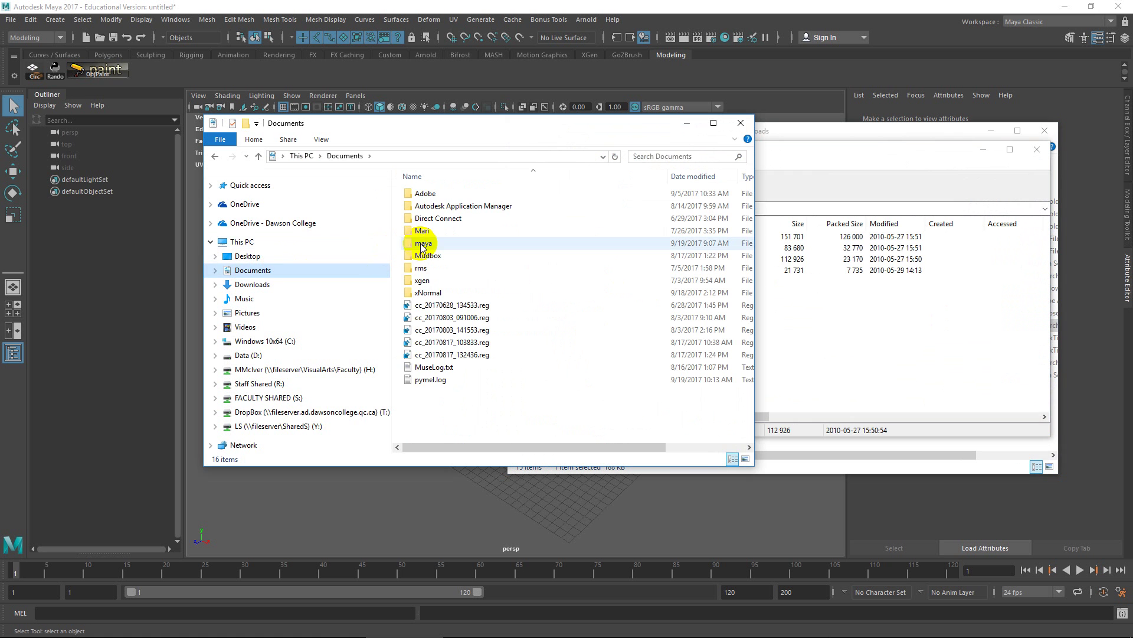
{"action": "double_click", "coordinate": [423, 247]}
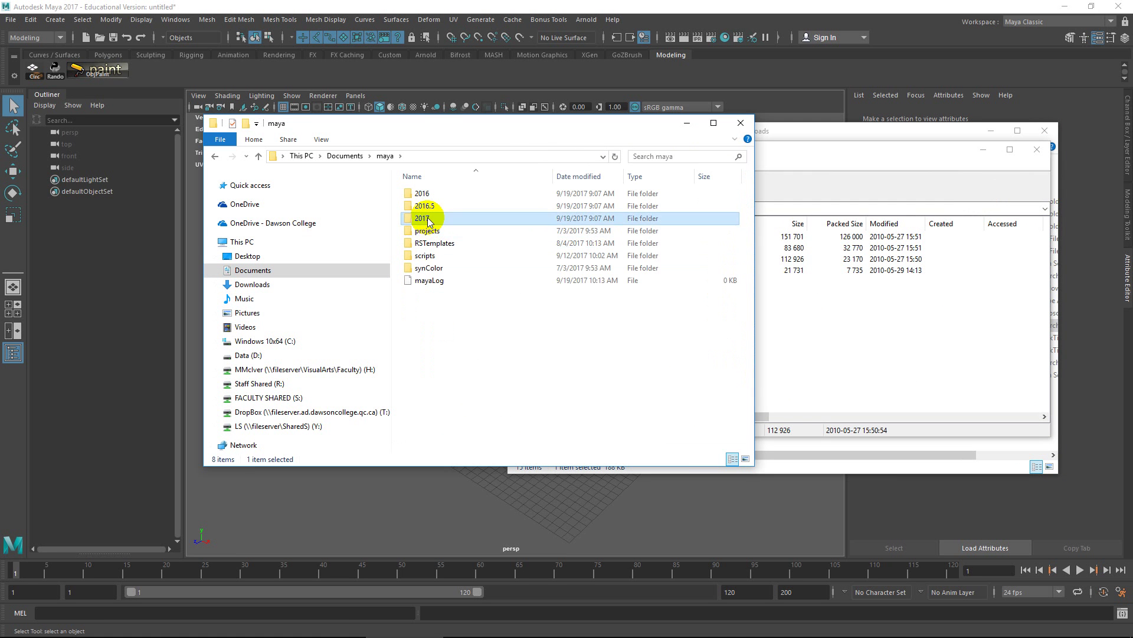
{"action": "double_click", "coordinate": [427, 217]}
{"action": "left_click_drag", "start_coordinate": [451, 125], "coordinate": [306, 128]}
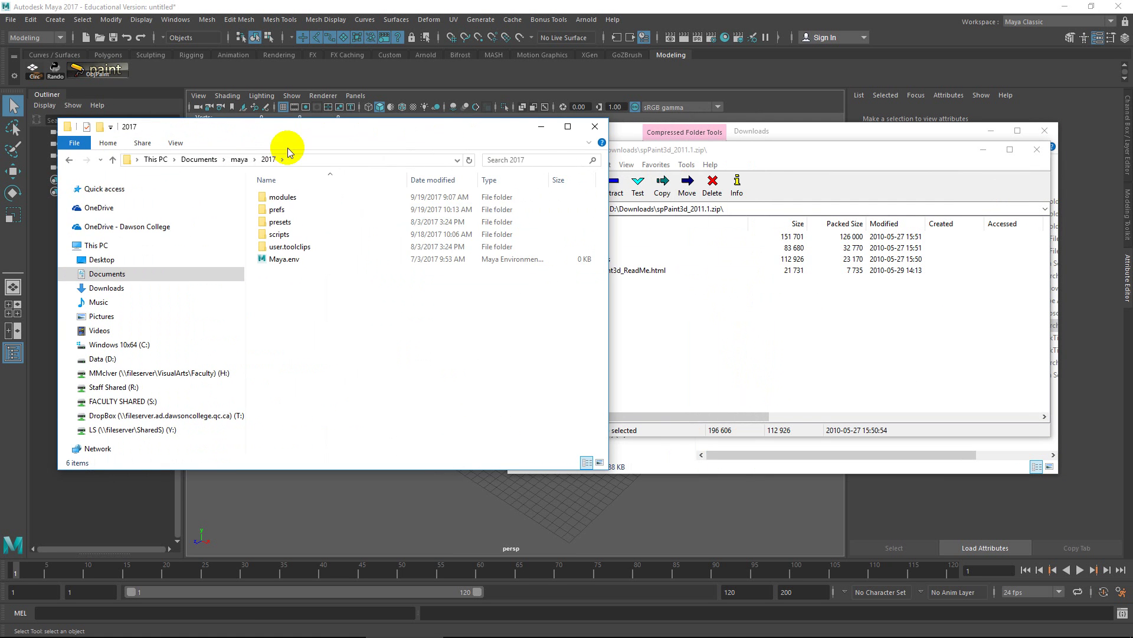
Examine the contents of the prefs\icons and scripts folders inside the spPaint3d archive, ending at the archive's root
{"action": "left_click", "coordinate": [614, 254]}
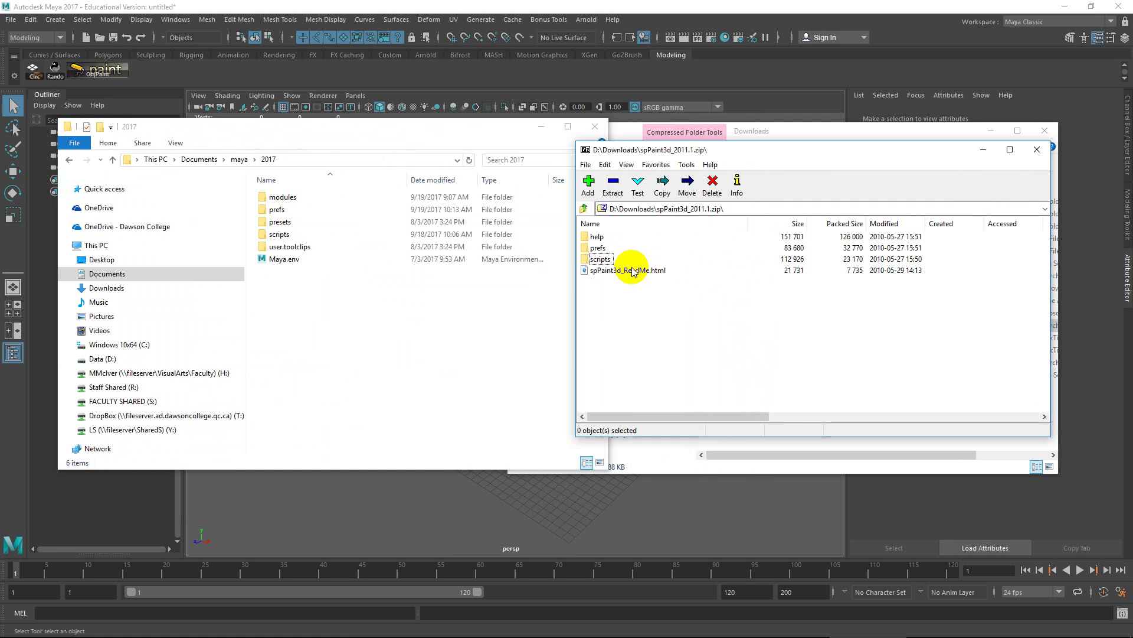
{"action": "double_click", "coordinate": [598, 248]}
{"action": "double_click", "coordinate": [598, 237]}
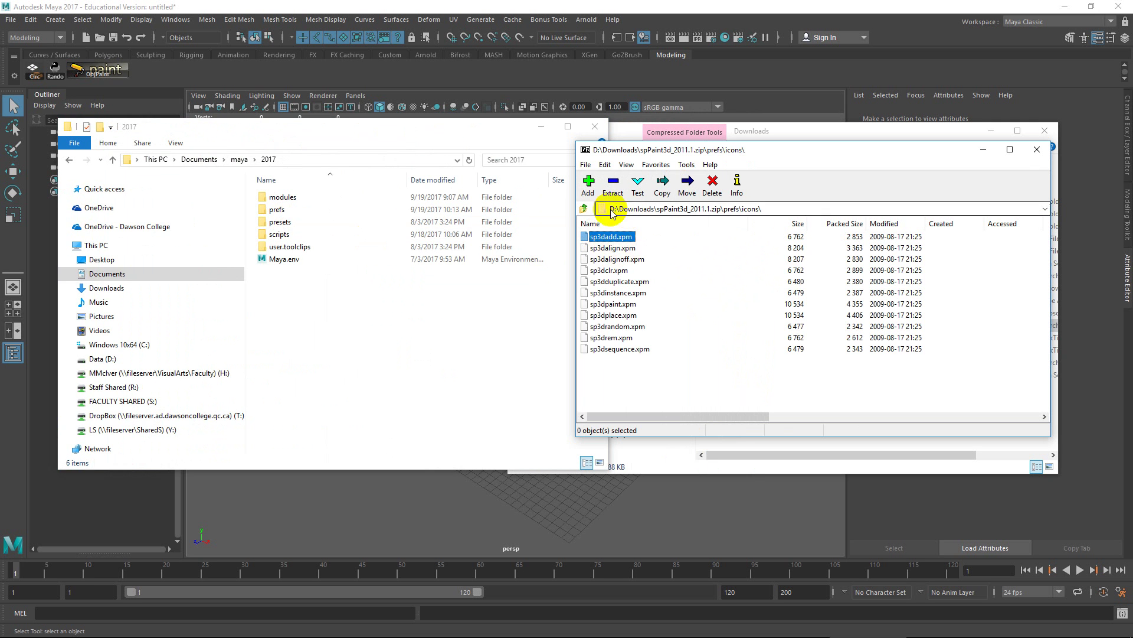
{"action": "left_click", "coordinate": [584, 209]}
{"action": "left_click", "coordinate": [585, 208]}
{"action": "double_click", "coordinate": [601, 259]}
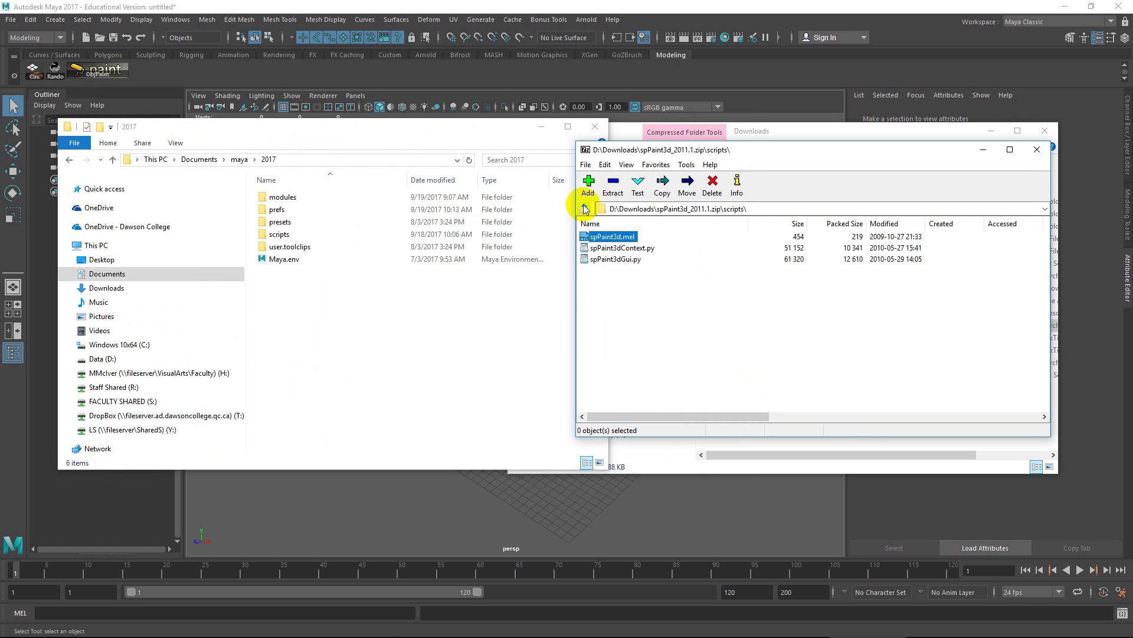
{"action": "left_click", "coordinate": [585, 208]}
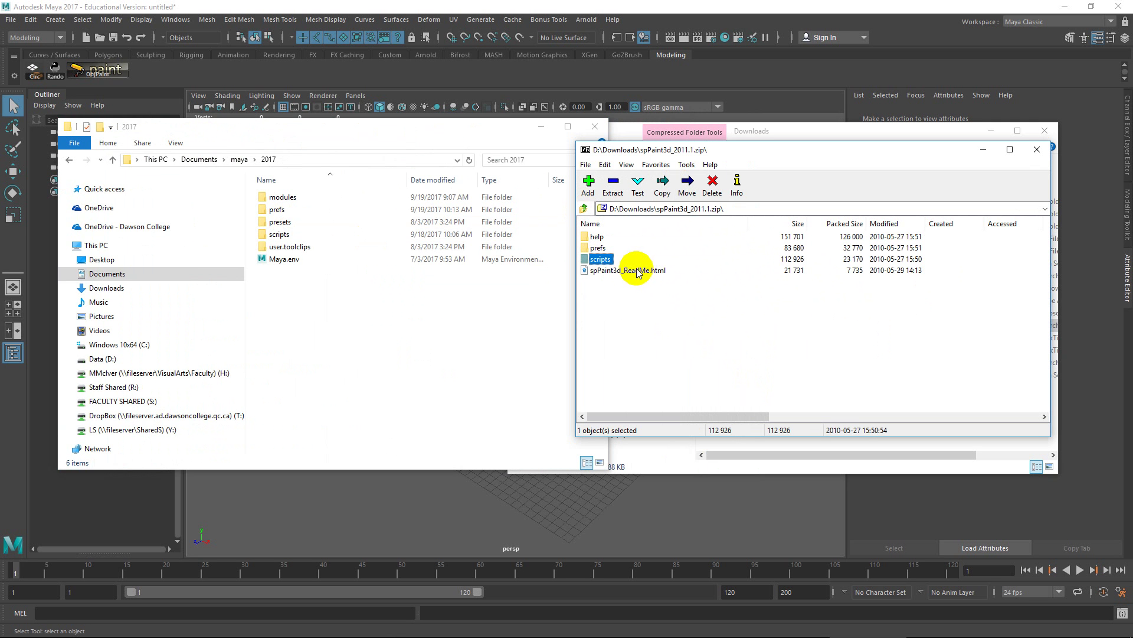
Switch to Google Chrome, maximize its window and go to highend3d.com
{"action": "key", "text": "super"}
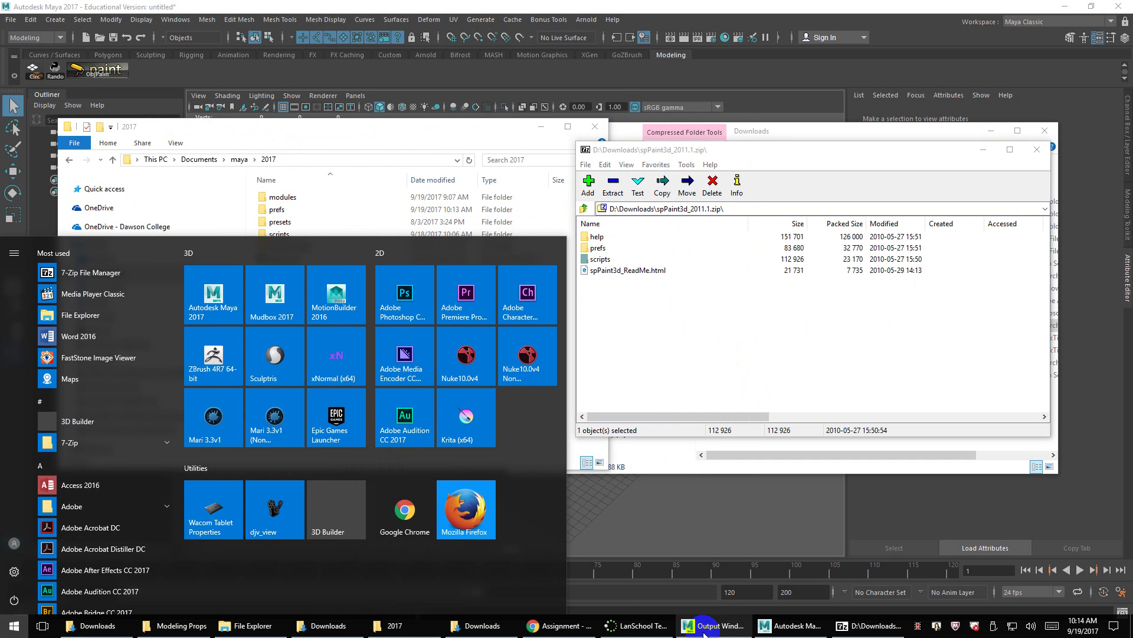
{"action": "left_click", "coordinate": [405, 509]}
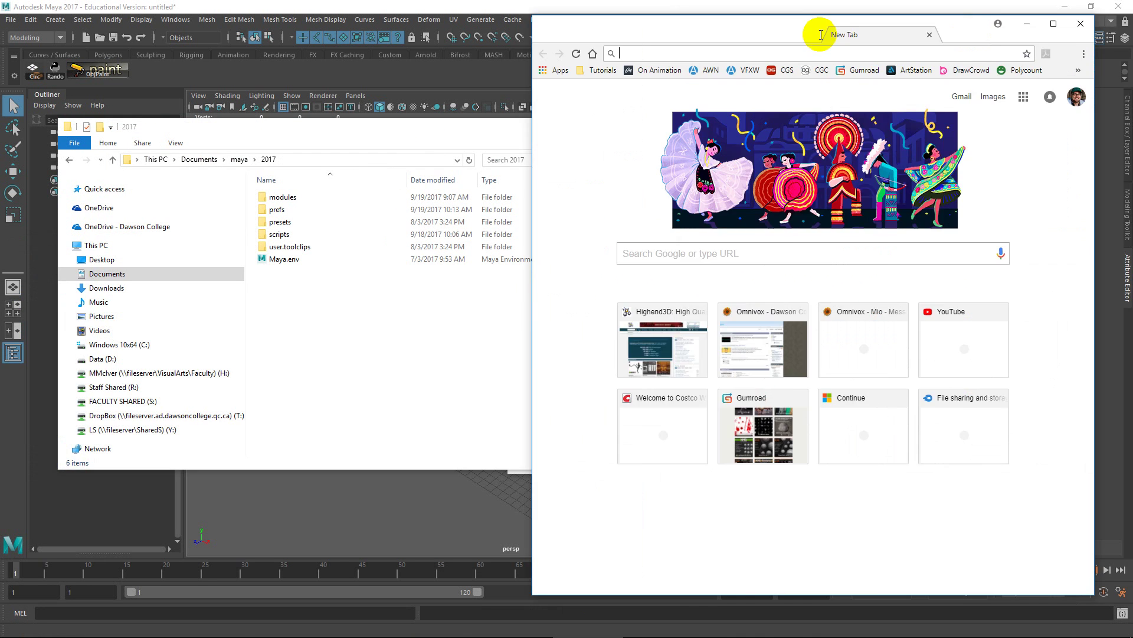
{"action": "double_click", "coordinate": [815, 30]}
{"action": "type", "text": "highend3d.com"}
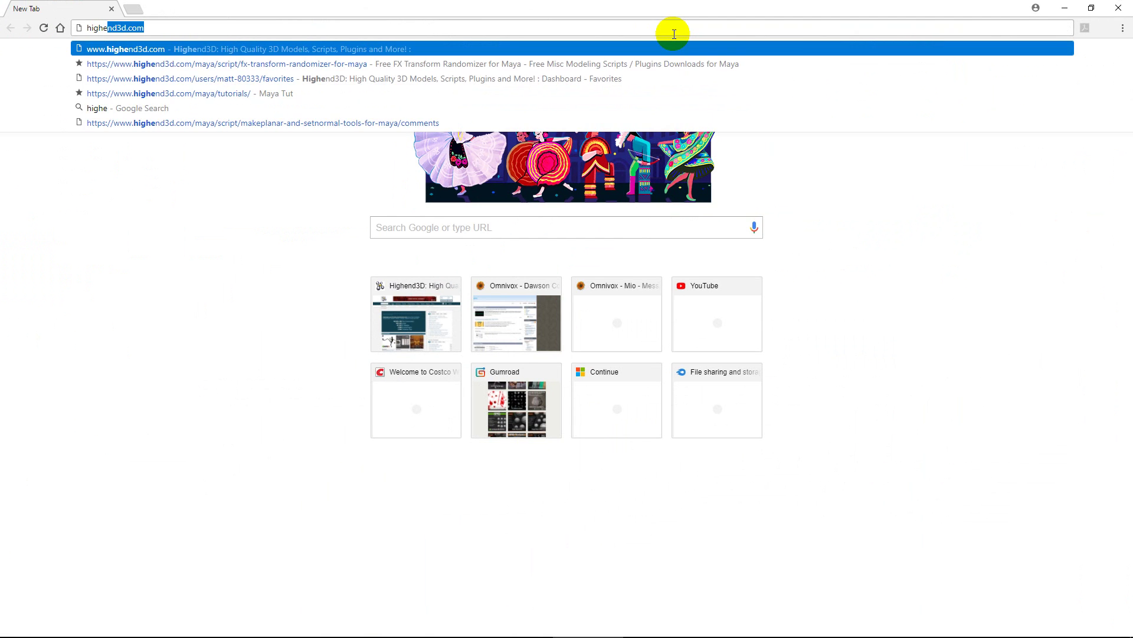
{"action": "key", "text": "Return"}
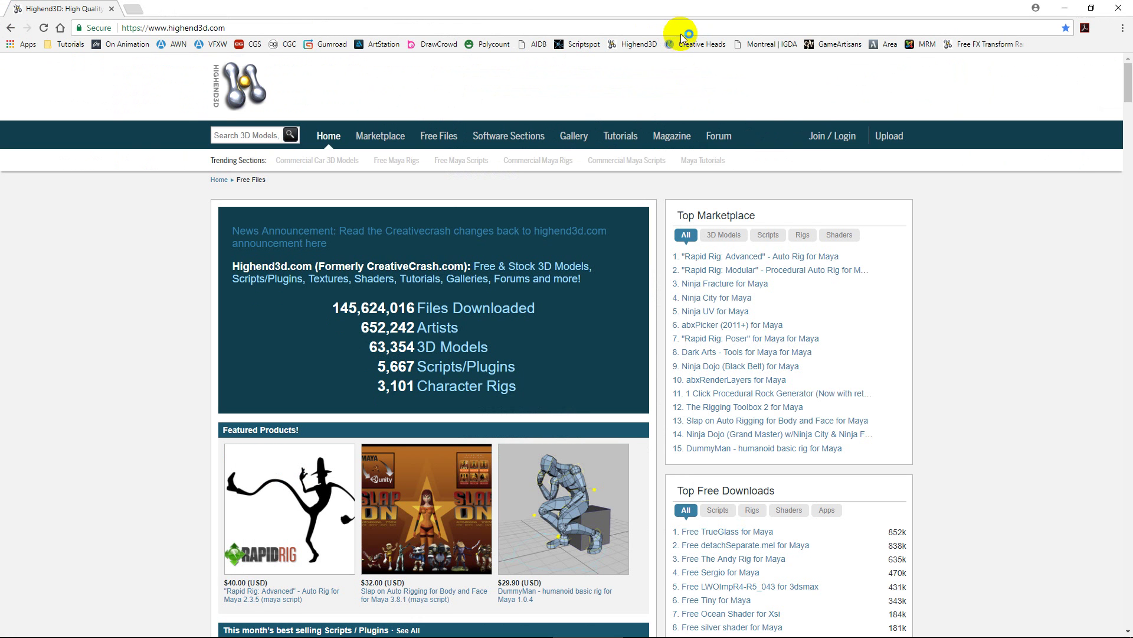
Browse the account's Favorites list on Highend3D and open the Free Hexagon Grid Creator for Maya page
{"action": "mouse_move", "coordinate": [820, 134]}
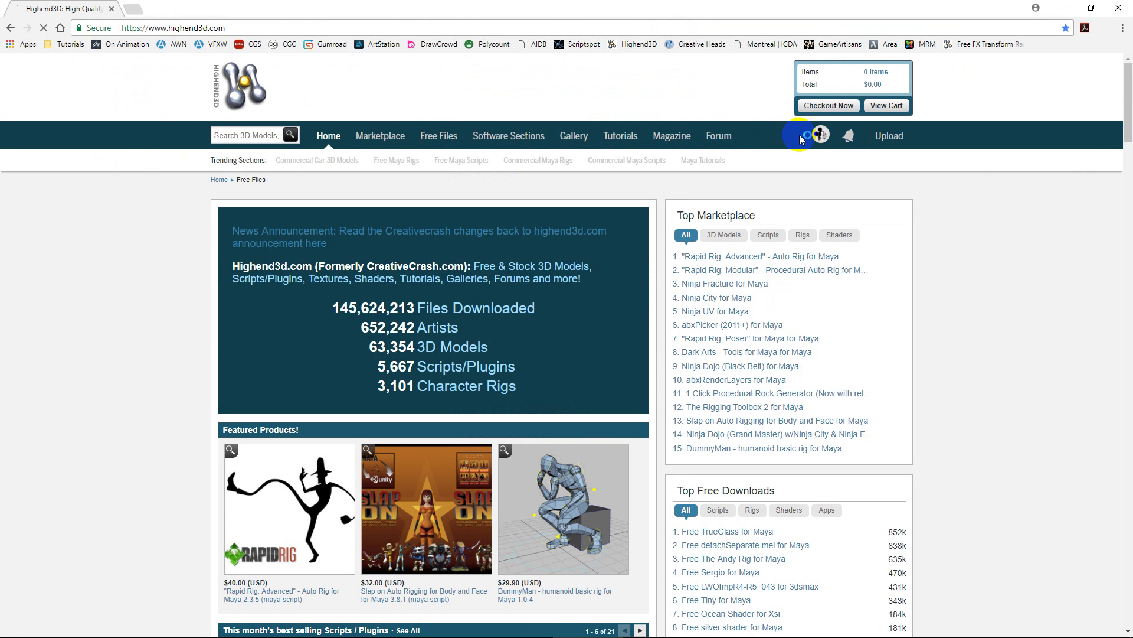
{"action": "left_click", "coordinate": [783, 314]}
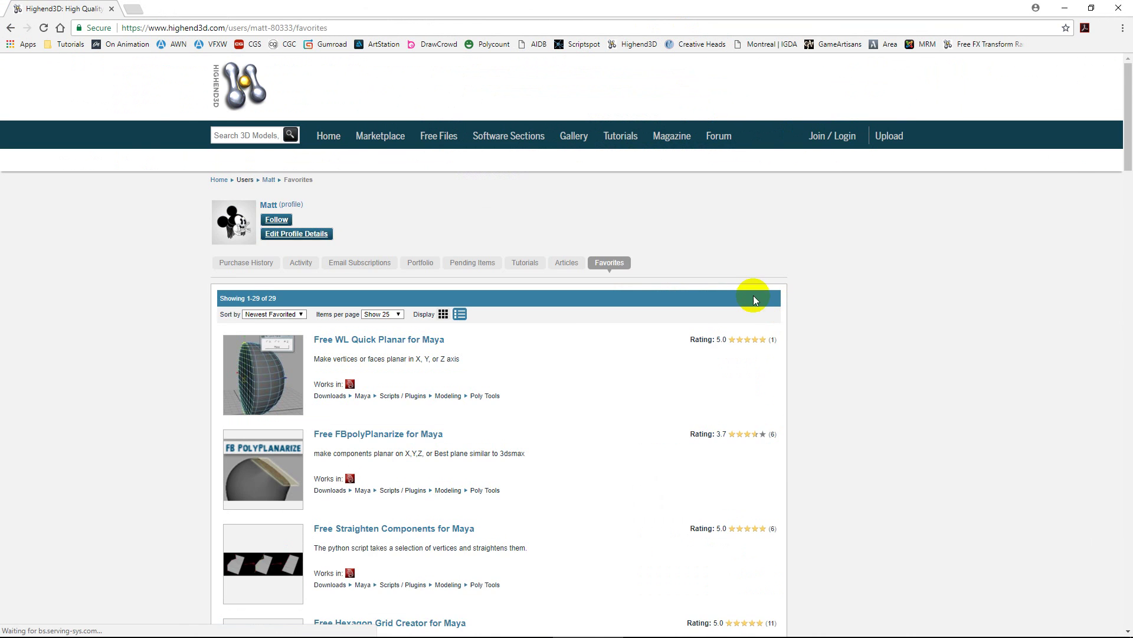
{"action": "scroll", "coordinate": [534, 289], "scroll_direction": "down", "scroll_amount": 2}
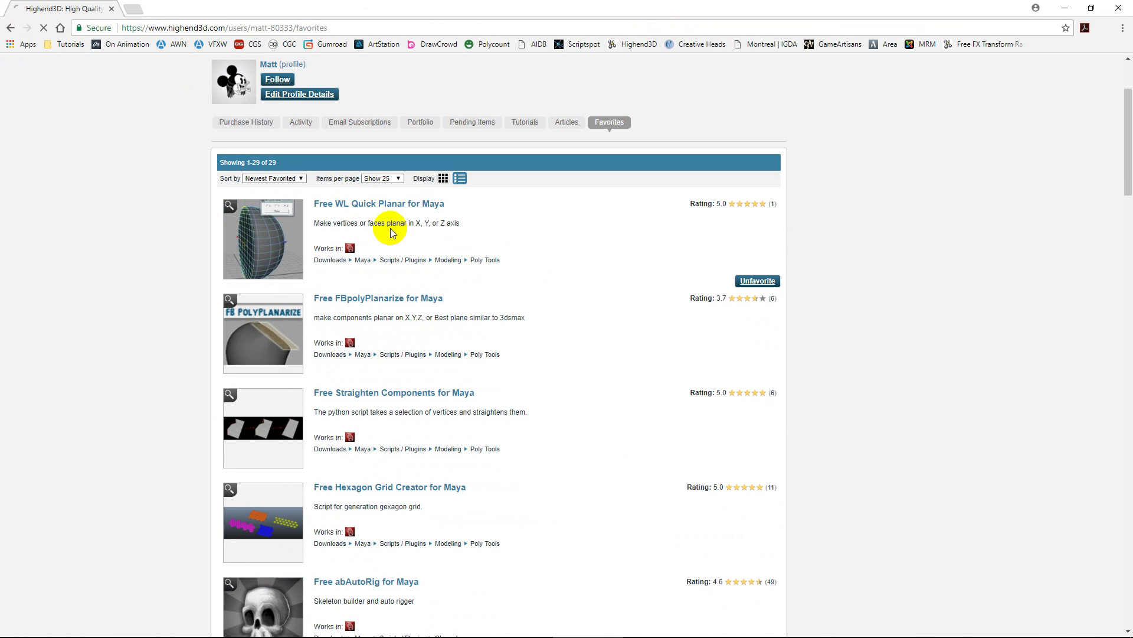
{"action": "scroll", "coordinate": [354, 306], "scroll_direction": "down", "scroll_amount": 2}
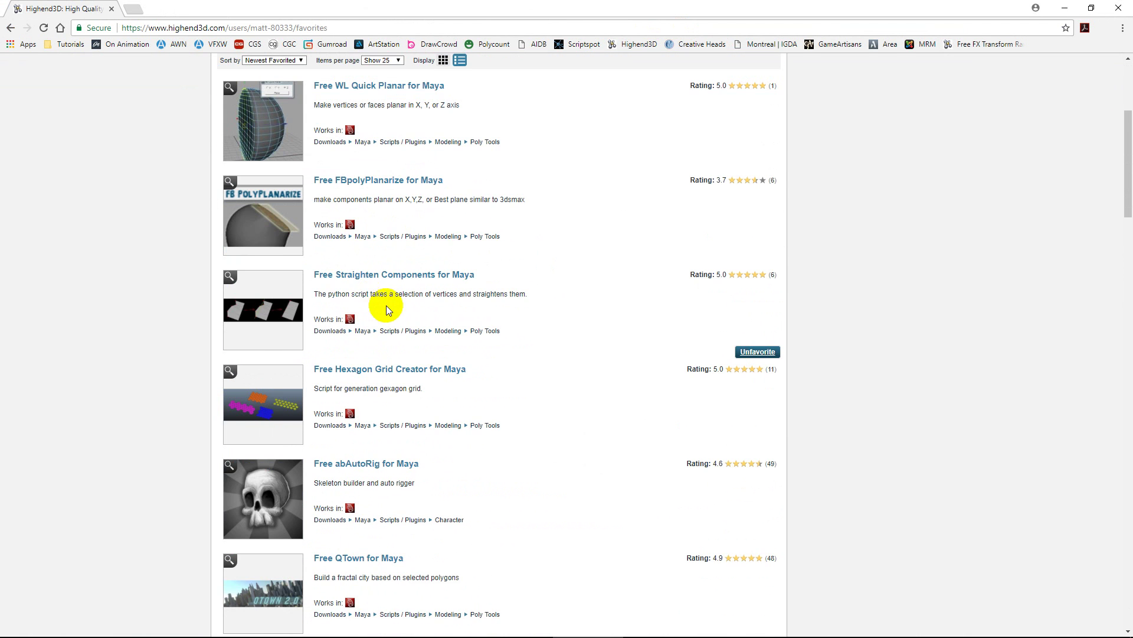
{"action": "scroll", "coordinate": [392, 274], "scroll_direction": "down", "scroll_amount": 2}
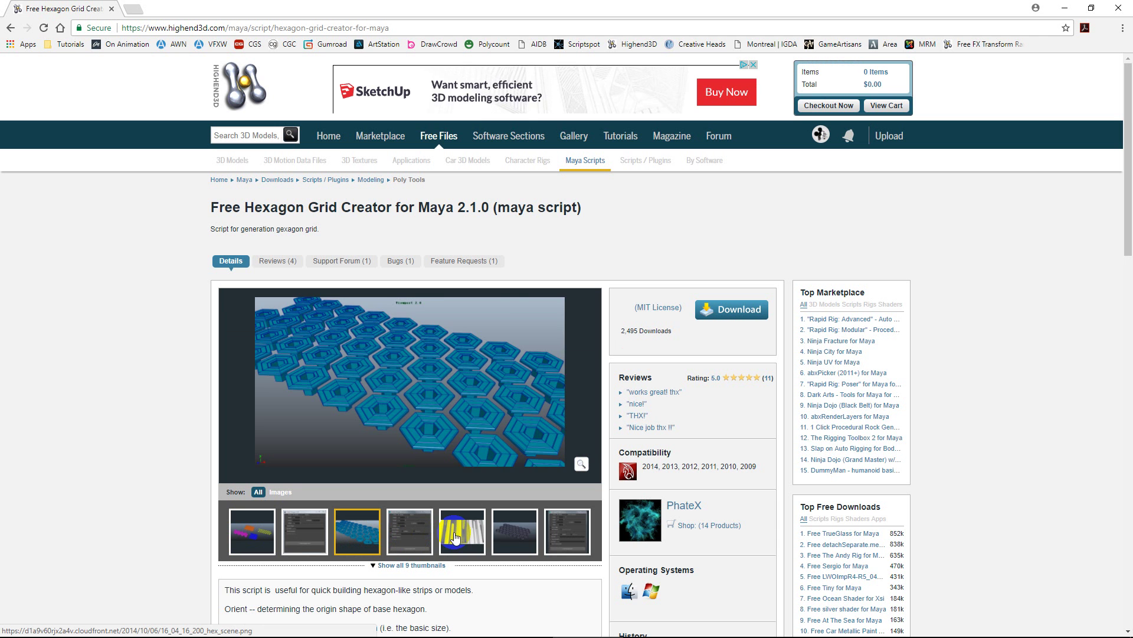
View several preview images of the Hexagon Grid Creator script, including the grey honeycomb and the blue hexagon grid
{"action": "left_click", "coordinate": [456, 537]}
{"action": "left_click", "coordinate": [511, 535]}
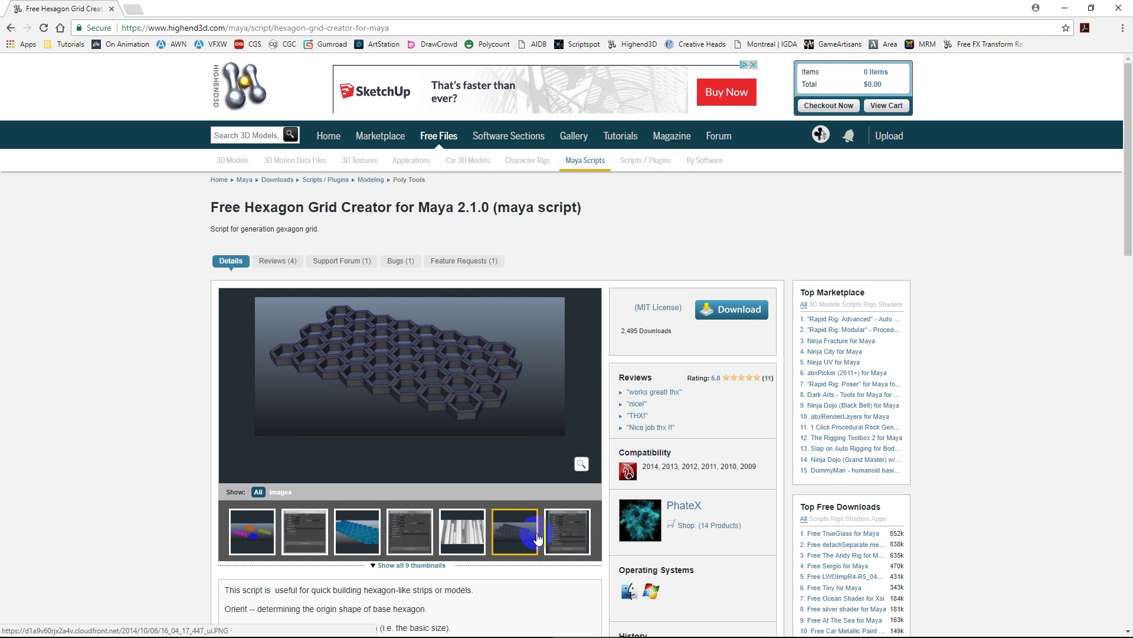
{"action": "left_click", "coordinate": [361, 527]}
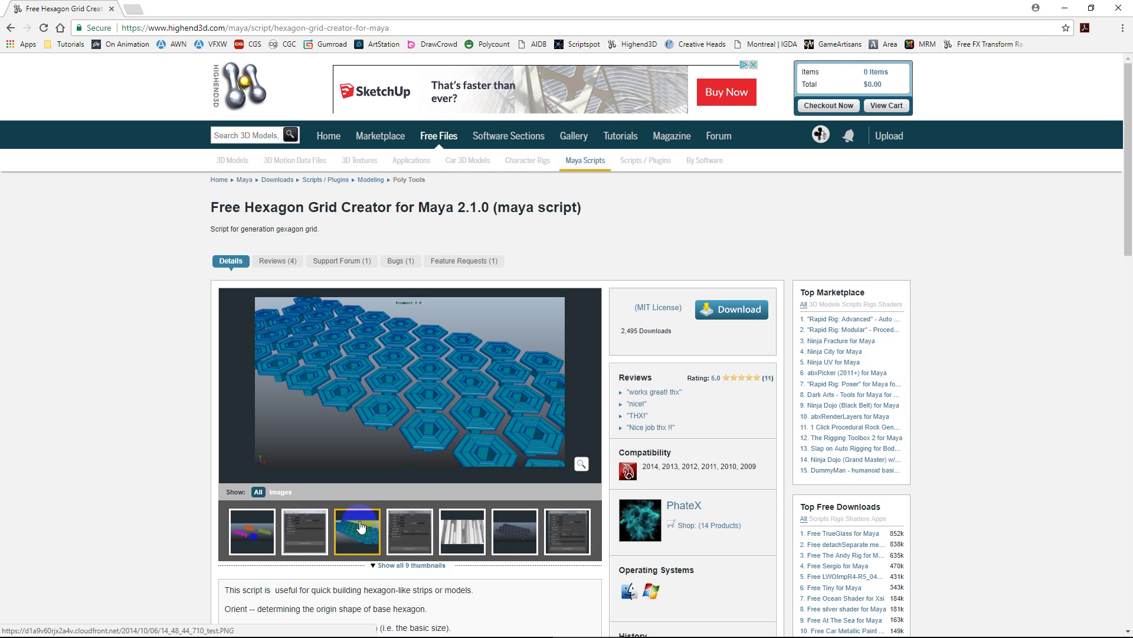
Return to the favorites, open the Free spPaint3d for Maya page and highlight its Installation instructions
{"action": "left_click", "coordinate": [11, 28]}
{"action": "scroll", "coordinate": [467, 291], "scroll_direction": "down", "scroll_amount": 3}
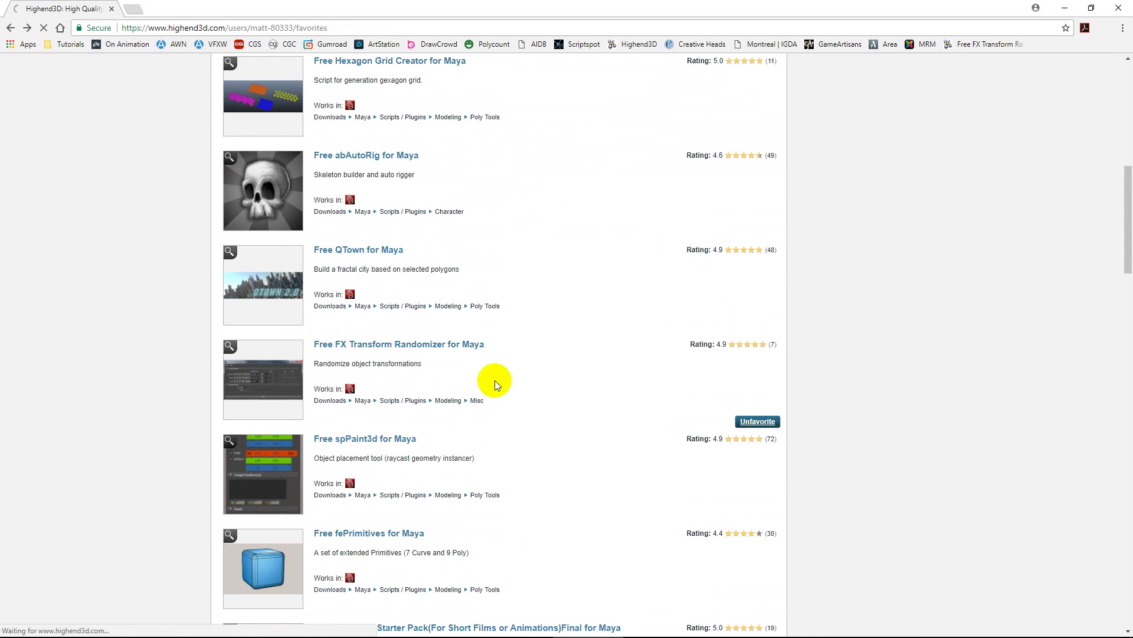
{"action": "scroll", "coordinate": [495, 380], "scroll_direction": "down", "scroll_amount": 8}
{"action": "scroll", "coordinate": [411, 492], "scroll_direction": "down", "scroll_amount": 5}
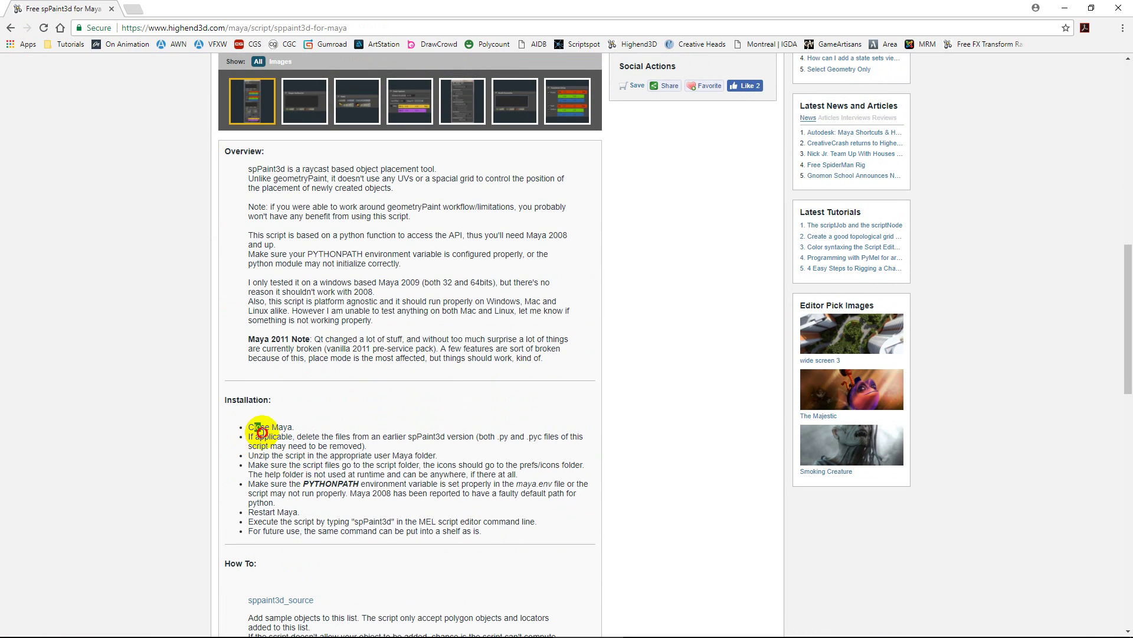
{"action": "left_click_drag", "start_coordinate": [253, 427], "coordinate": [452, 539]}
Switch to the Downloads folder and open spPaint3d_ReadMe.html from the spPaint3d_2011.1.zip archive
{"action": "key", "text": "super"}
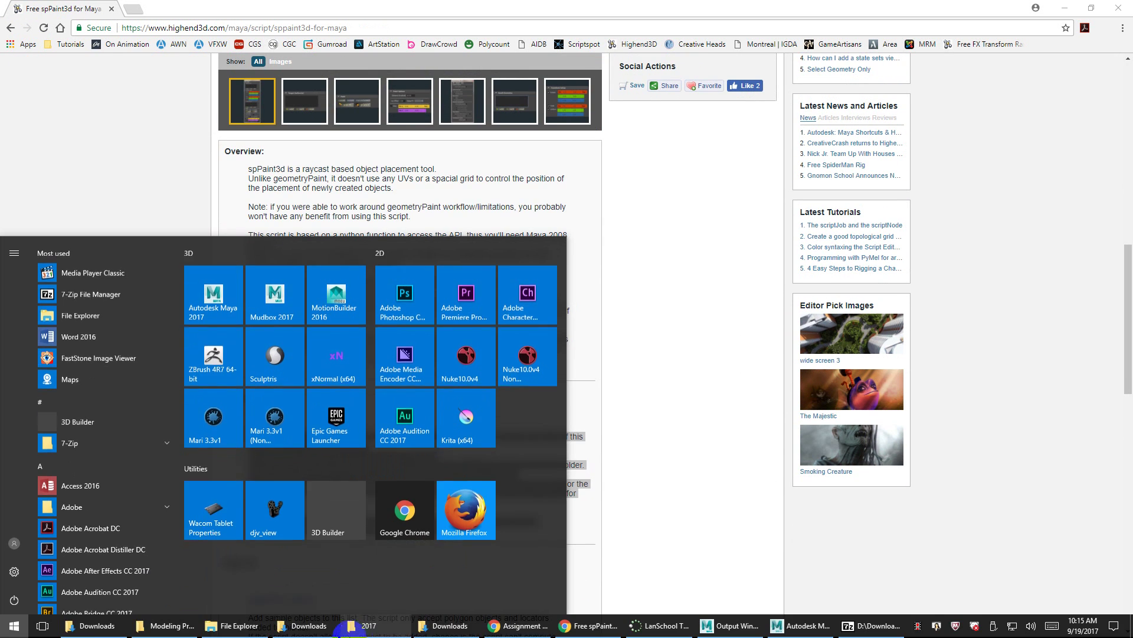
{"action": "left_click", "coordinate": [389, 624]}
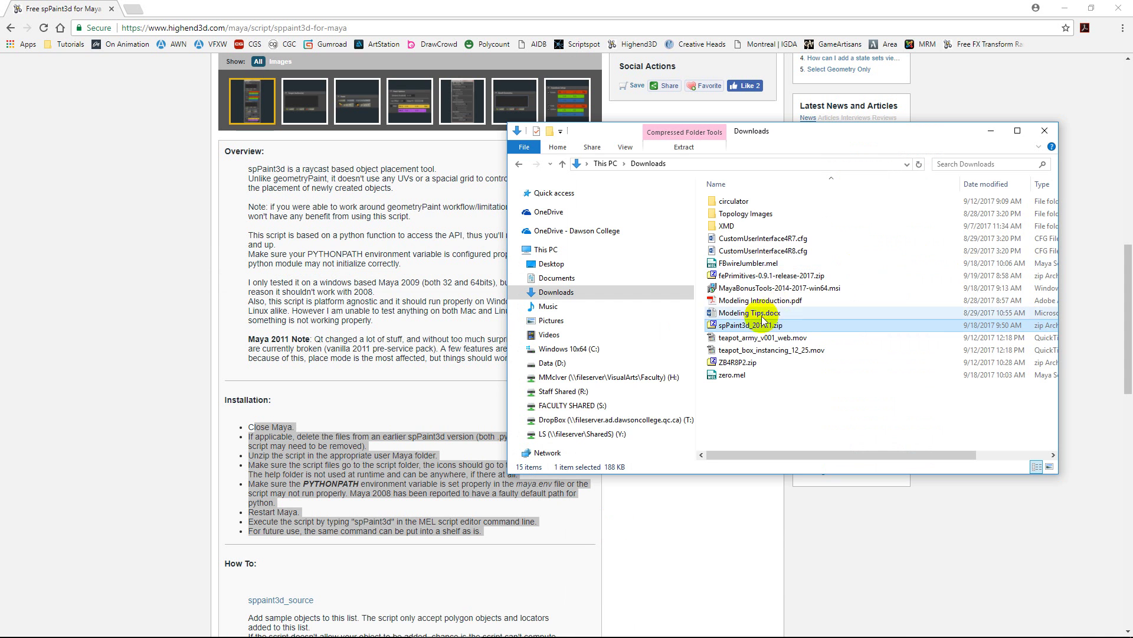
{"action": "double_click", "coordinate": [745, 324]}
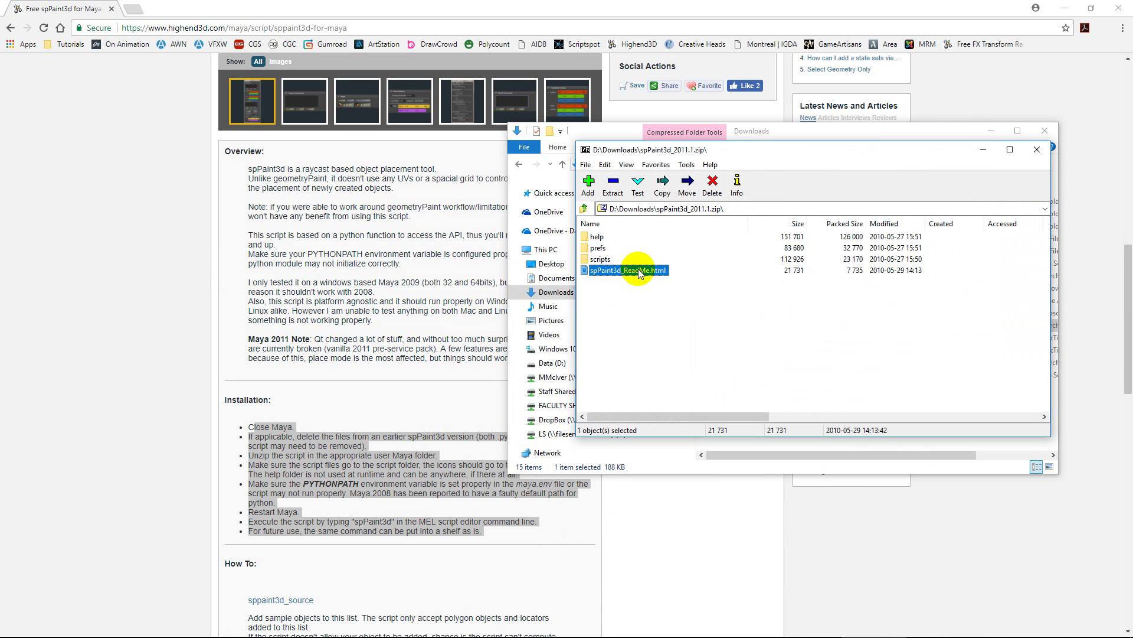
{"action": "double_click", "coordinate": [639, 268]}
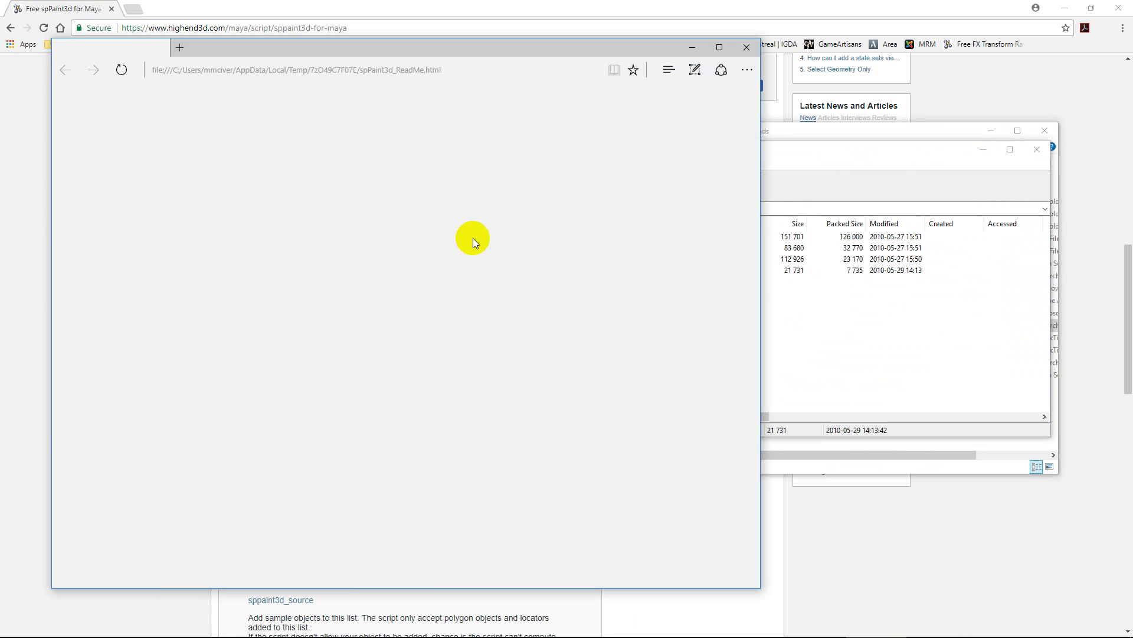
Read the Installation section of spPaint3d_ReadMe.html, highlight its instructions and close the document
{"action": "scroll", "coordinate": [473, 239], "scroll_direction": "down", "scroll_amount": 5}
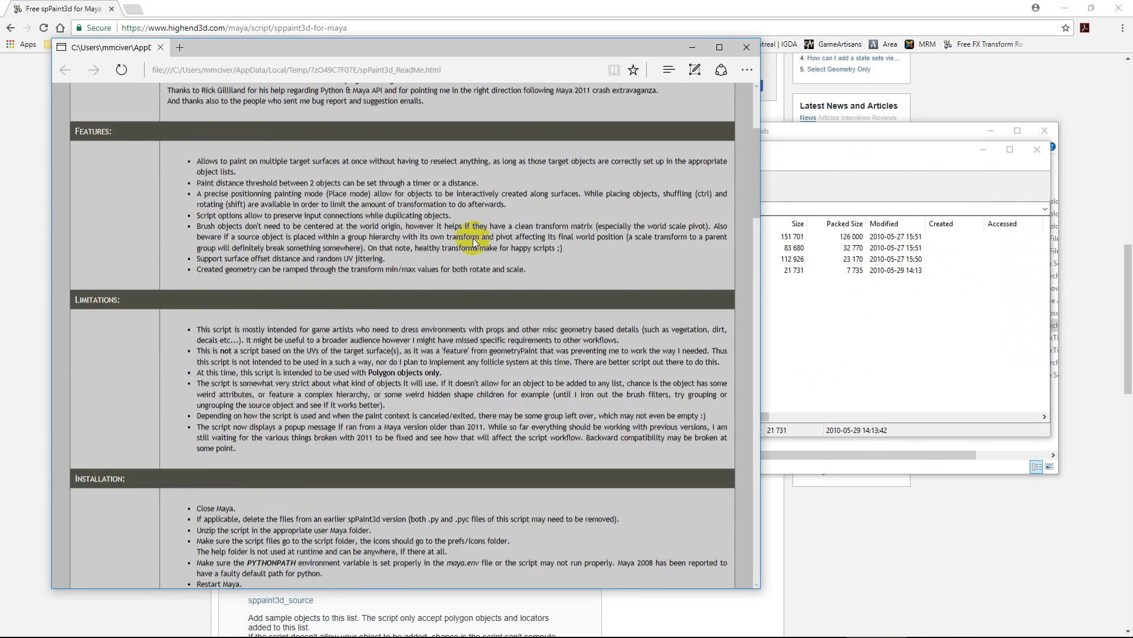
{"action": "scroll", "coordinate": [473, 242], "scroll_direction": "down", "scroll_amount": 5}
{"action": "left_click_drag", "start_coordinate": [203, 195], "coordinate": [473, 316]}
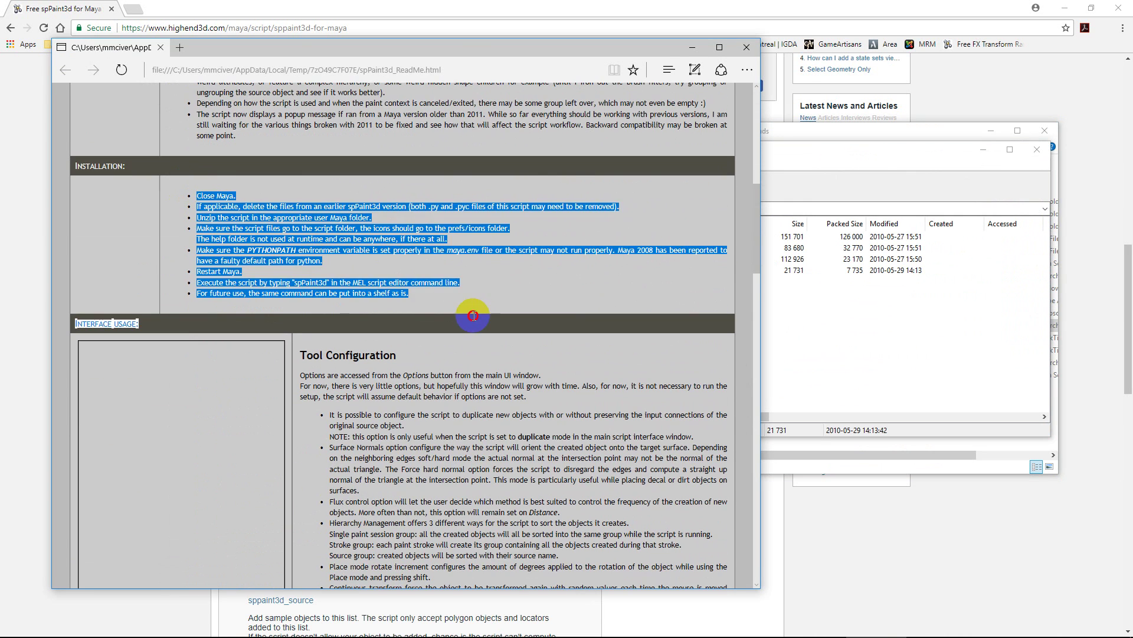
{"action": "left_click", "coordinate": [747, 48]}
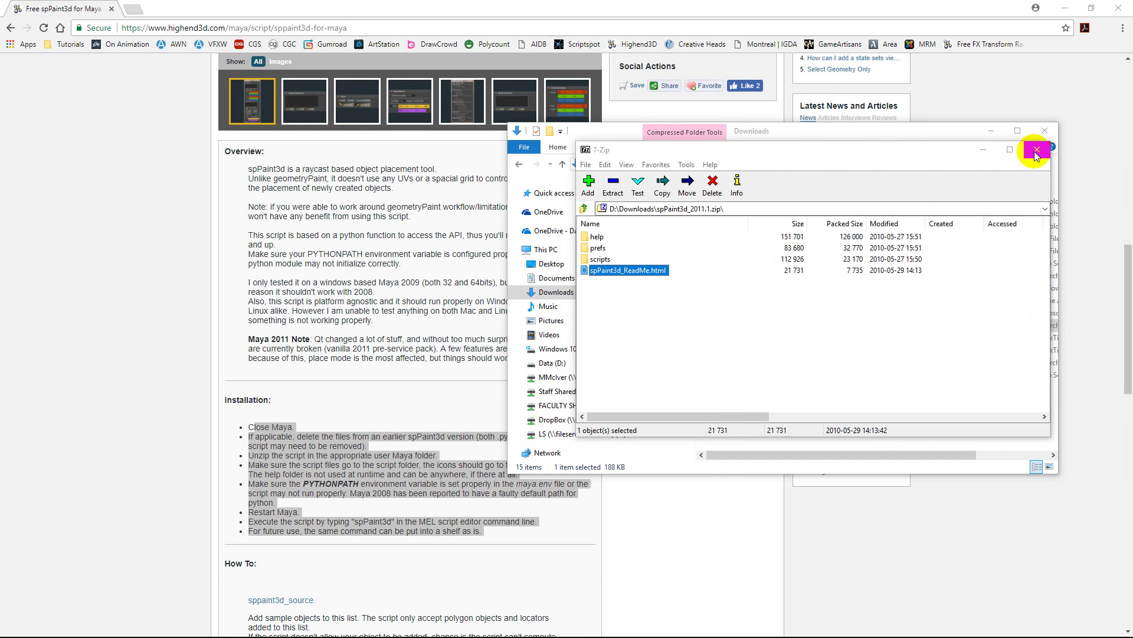
Inspect the scripts folder inside spPaint3d_2011.1.zip, select spPaint3d.mel and close the archive
{"action": "double_click", "coordinate": [600, 259]}
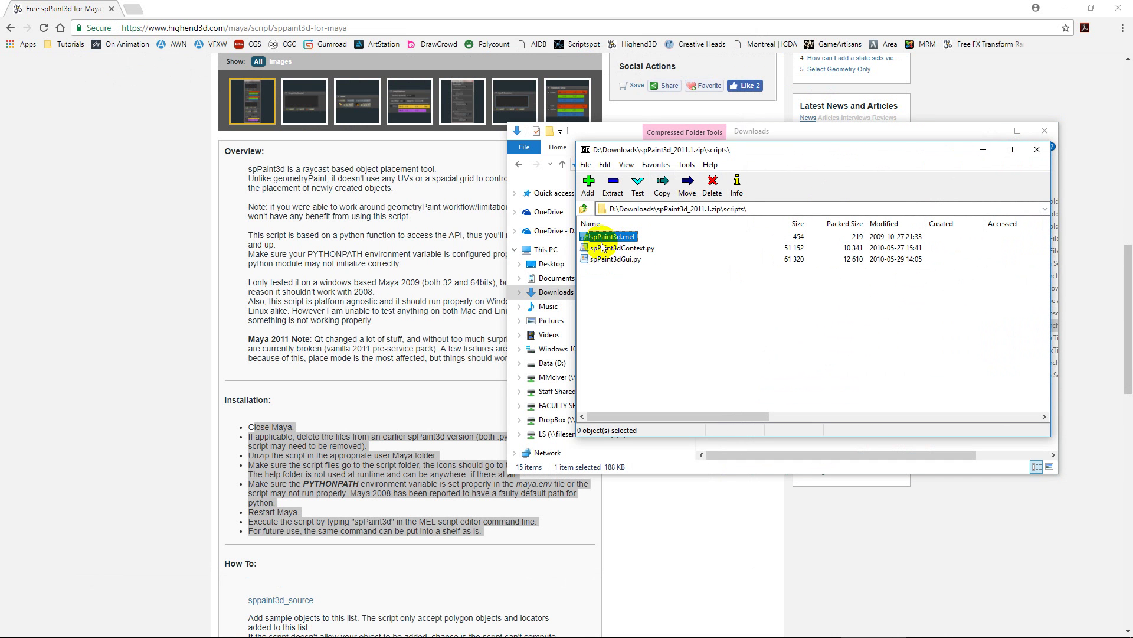
{"action": "left_click", "coordinate": [608, 237]}
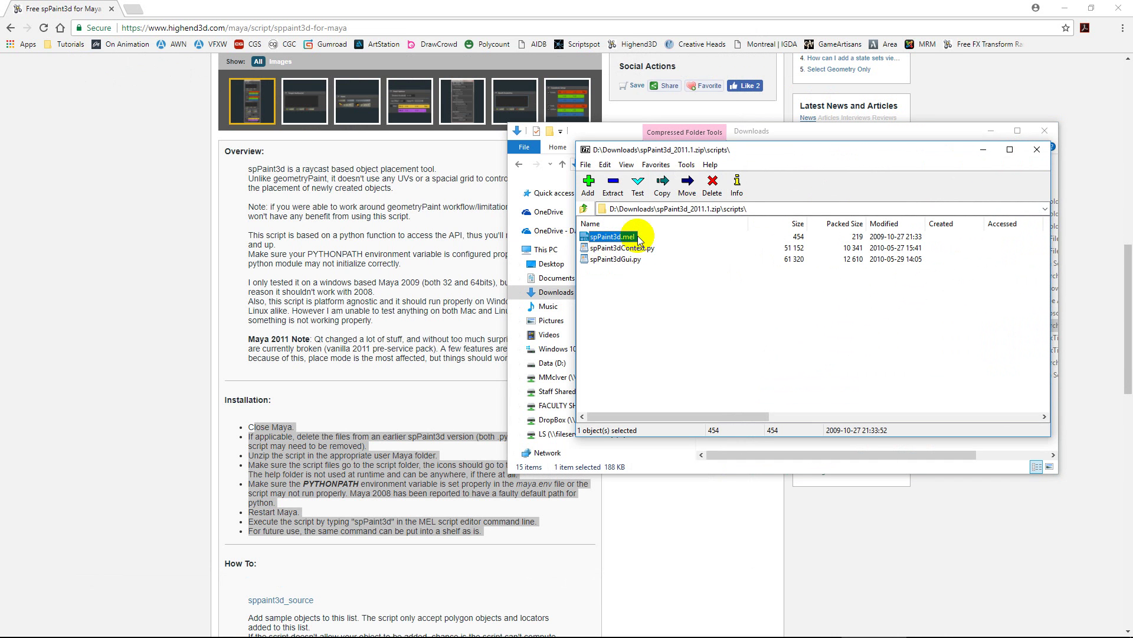
{"action": "left_click", "coordinate": [1034, 152]}
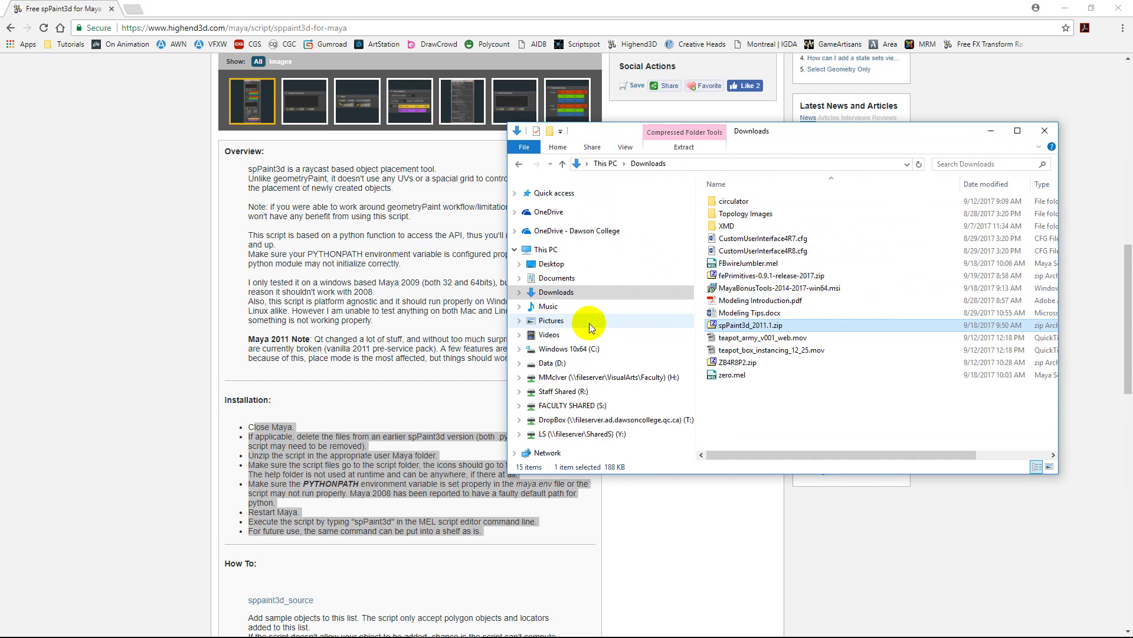
Bring up the Documents > maya > 2017 folder, open its scripts folder and minimize the window
{"action": "key", "text": "alt+Tab"}
{"action": "key", "text": "super"}
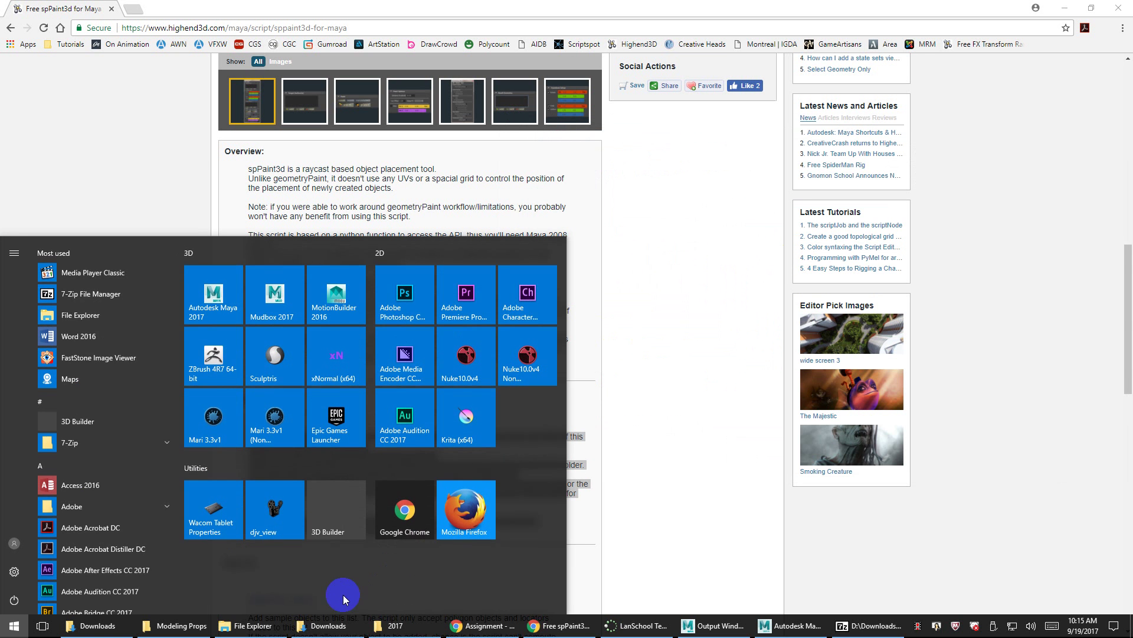
{"action": "left_click", "coordinate": [391, 625]}
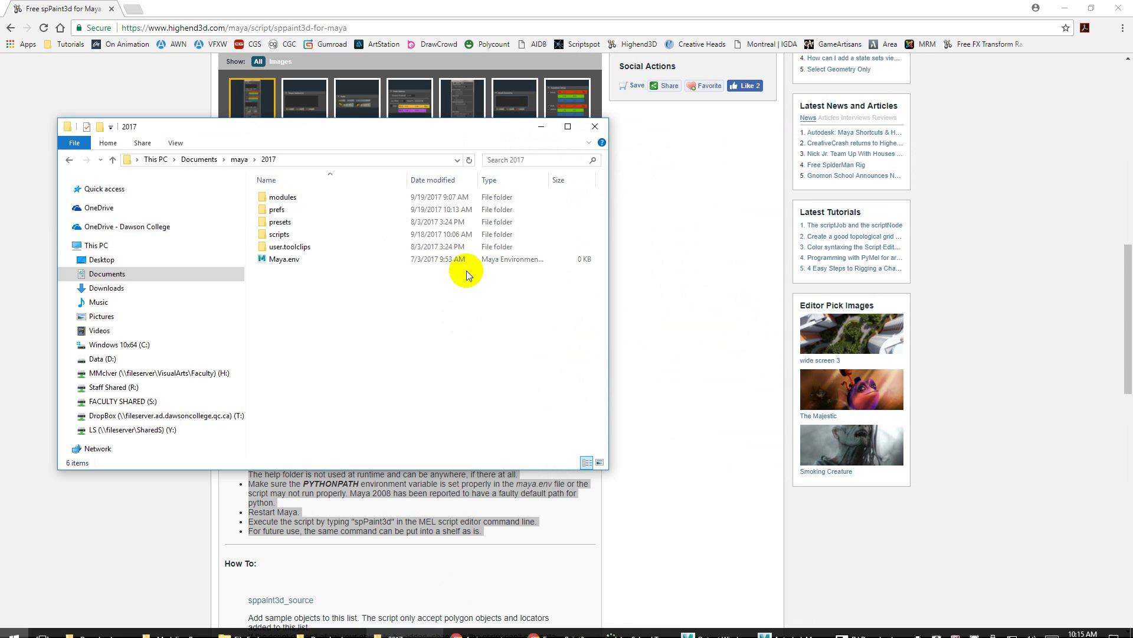
{"action": "double_click", "coordinate": [292, 235]}
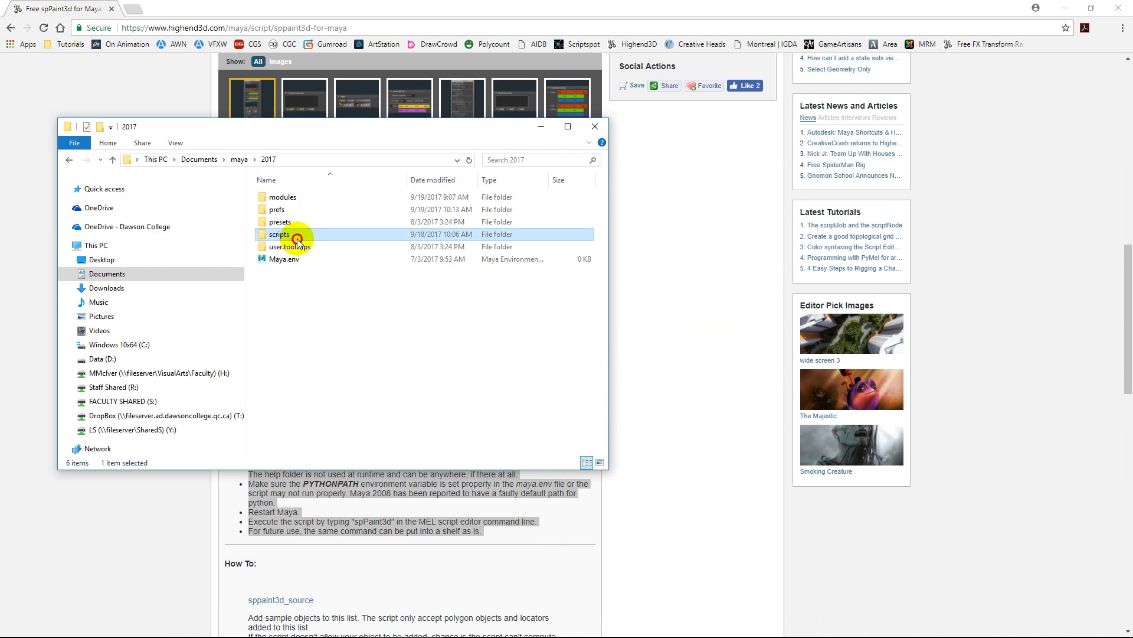
{"action": "left_click", "coordinate": [540, 128]}
Switch to Autodesk Maya and toggle the command line between MEL and Python, leaving it on MEL
{"action": "key", "text": "super"}
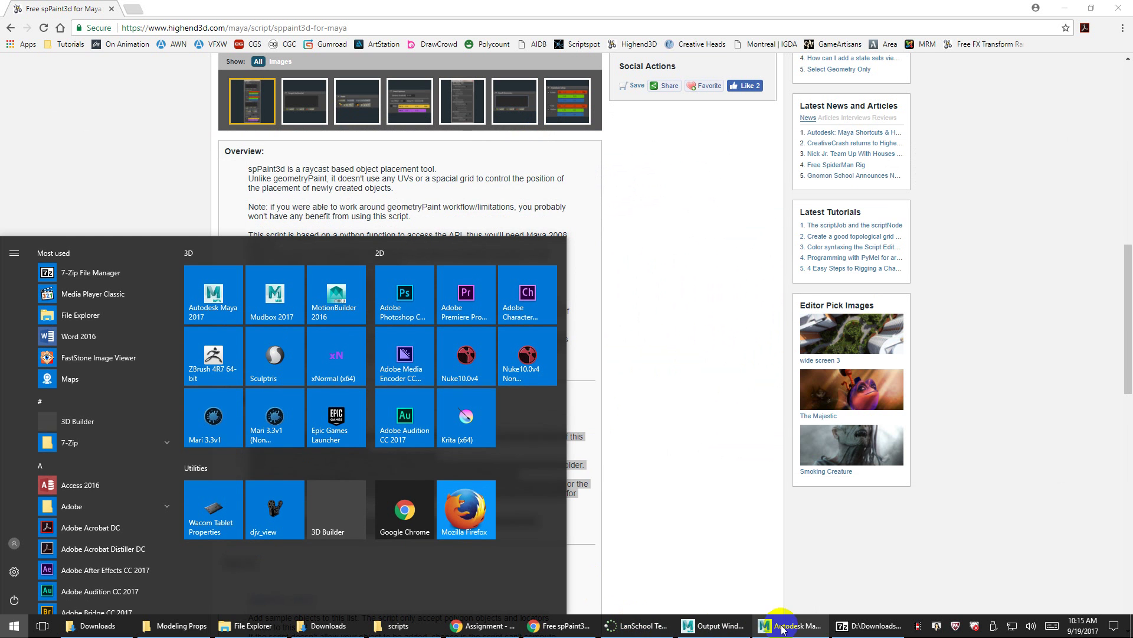
{"action": "left_click", "coordinate": [783, 628]}
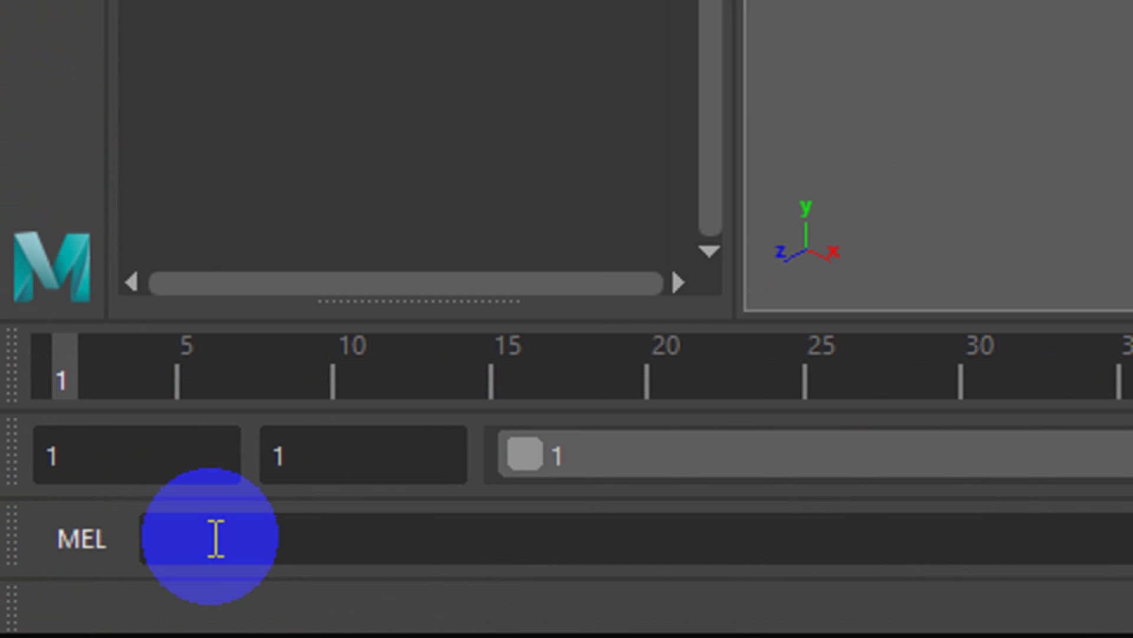
{"action": "left_click", "coordinate": [79, 616]}
{"action": "left_click", "coordinate": [76, 539]}
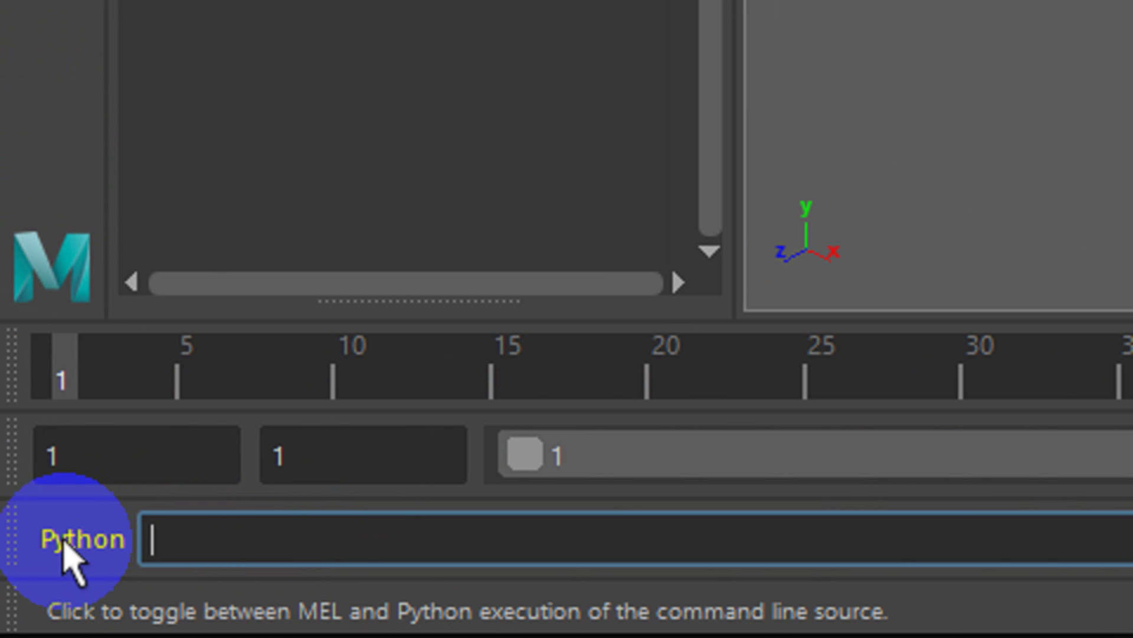
{"action": "left_click", "coordinate": [79, 541]}
{"action": "left_click", "coordinate": [82, 546]}
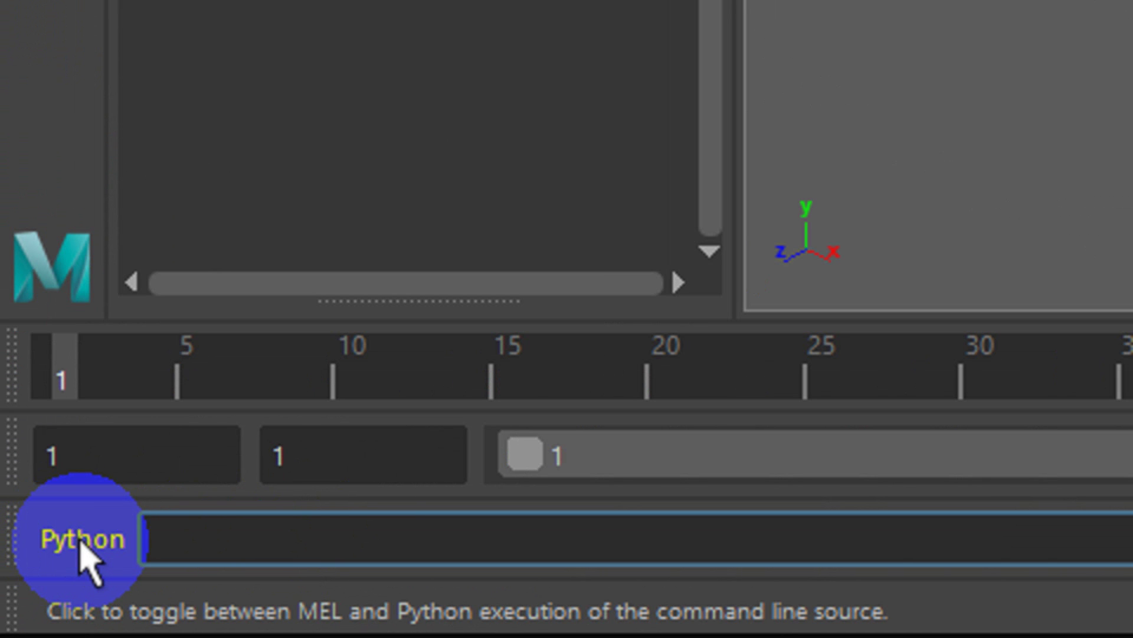
{"action": "left_click", "coordinate": [83, 546]}
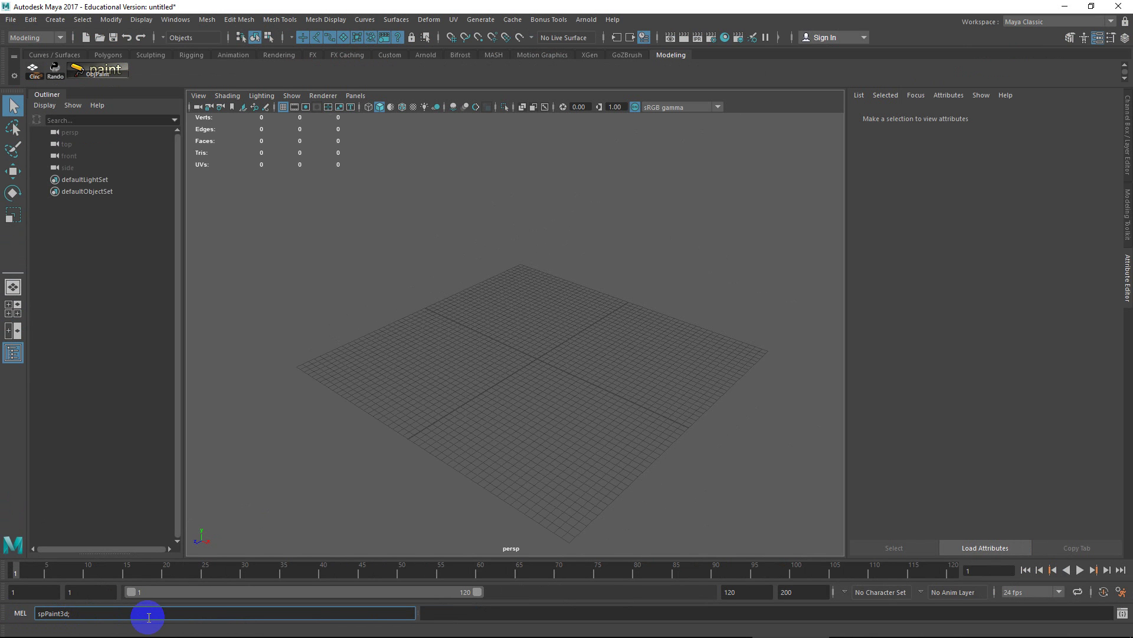
Run spPaint3d; from the MEL command line and move the tool's window over the viewport
{"action": "left_click_drag", "start_coordinate": [88, 612], "coordinate": [3, 614]}
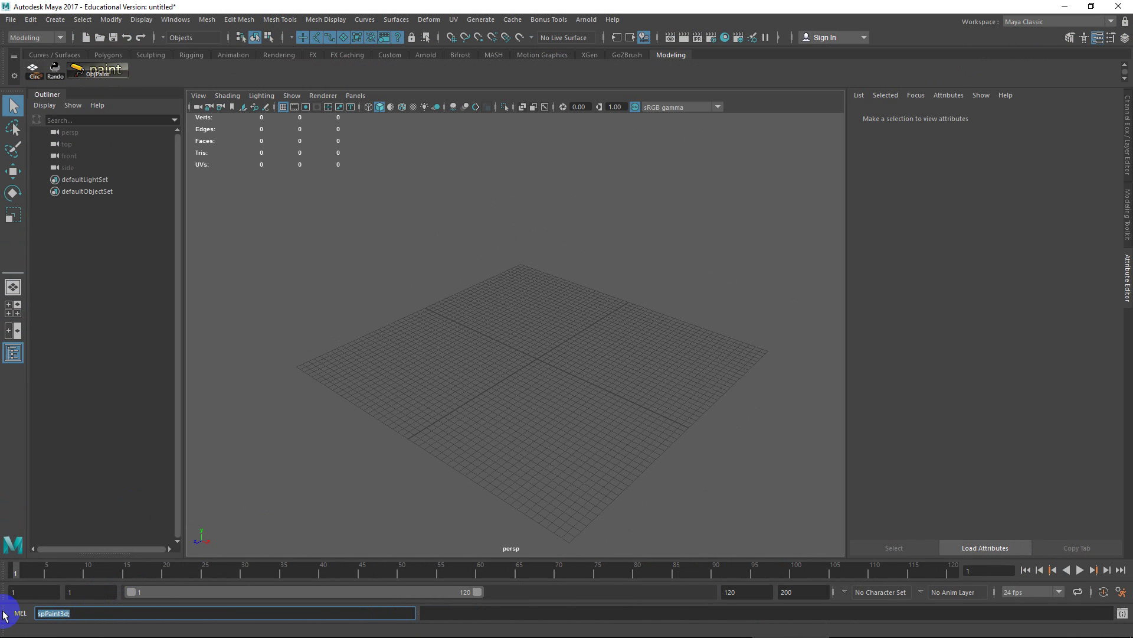
{"action": "key", "text": "Return"}
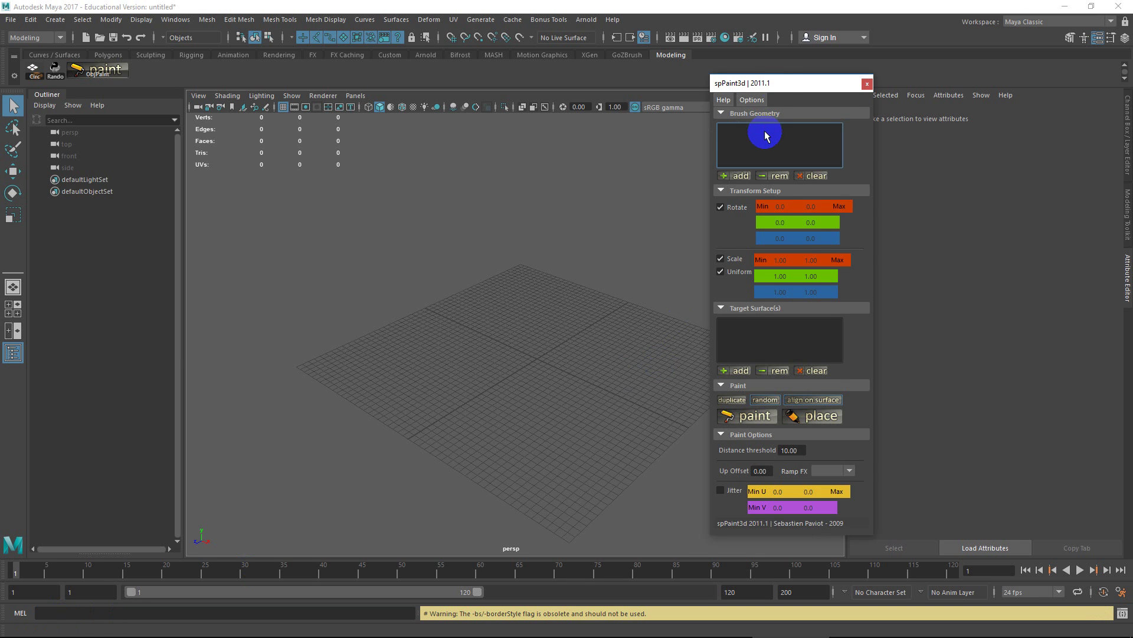
{"action": "left_click_drag", "start_coordinate": [776, 85], "coordinate": [585, 85]}
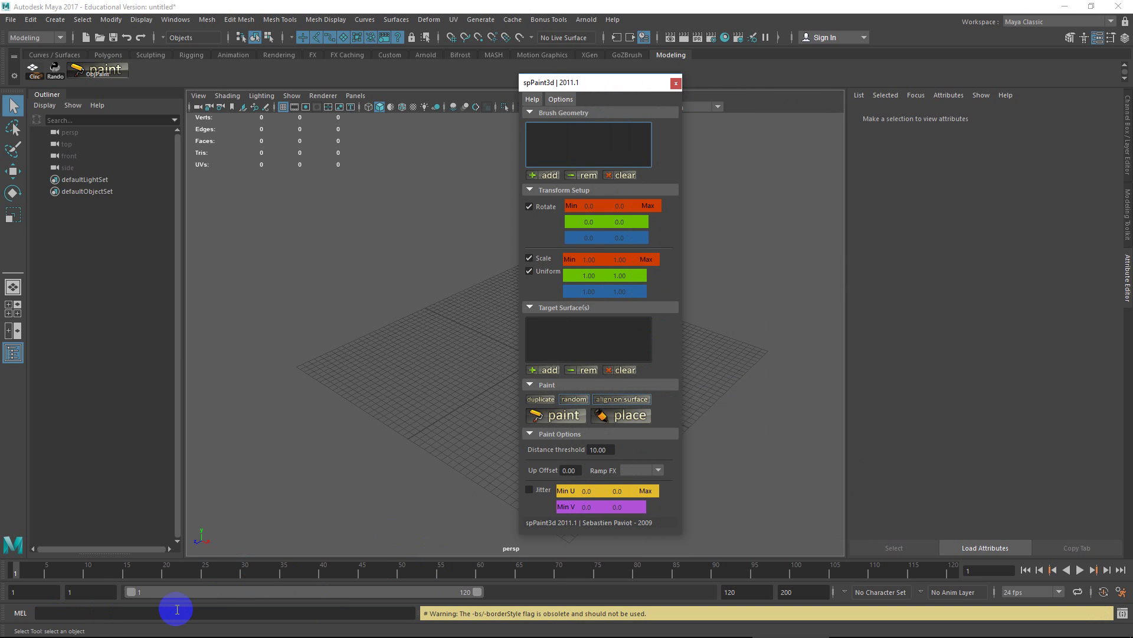
Open the Script Editor, replace the MEL code with spPaint3d; and arrange the editor and the spPaint3d window side by side
{"action": "left_click", "coordinate": [1122, 613]}
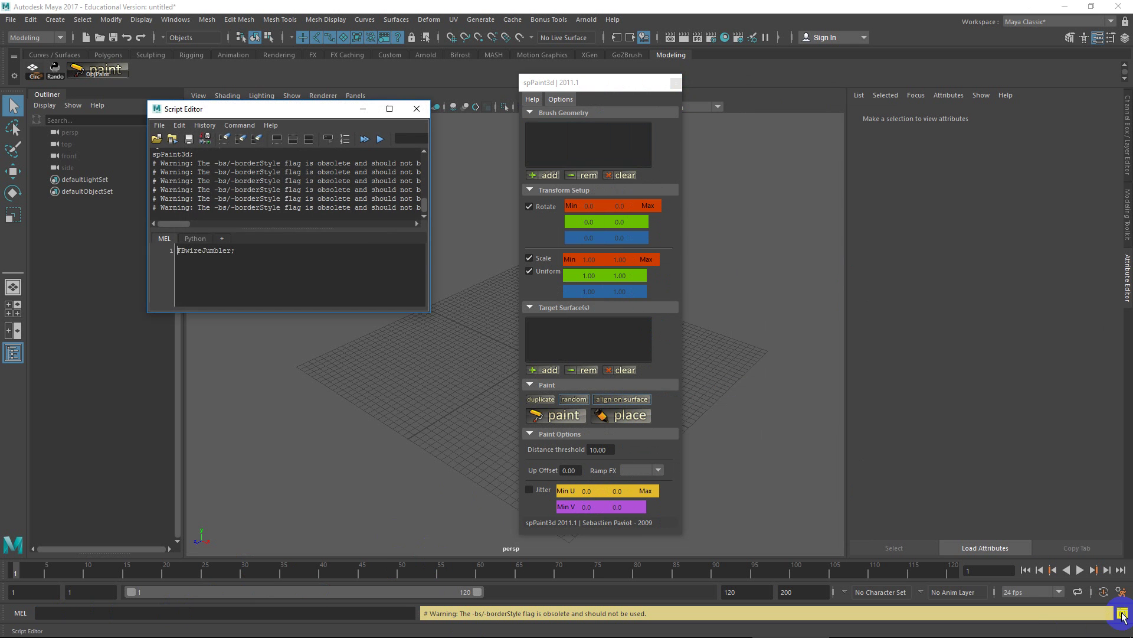
{"action": "left_click_drag", "start_coordinate": [271, 250], "coordinate": [150, 248]}
{"action": "left_click", "coordinate": [230, 251]}
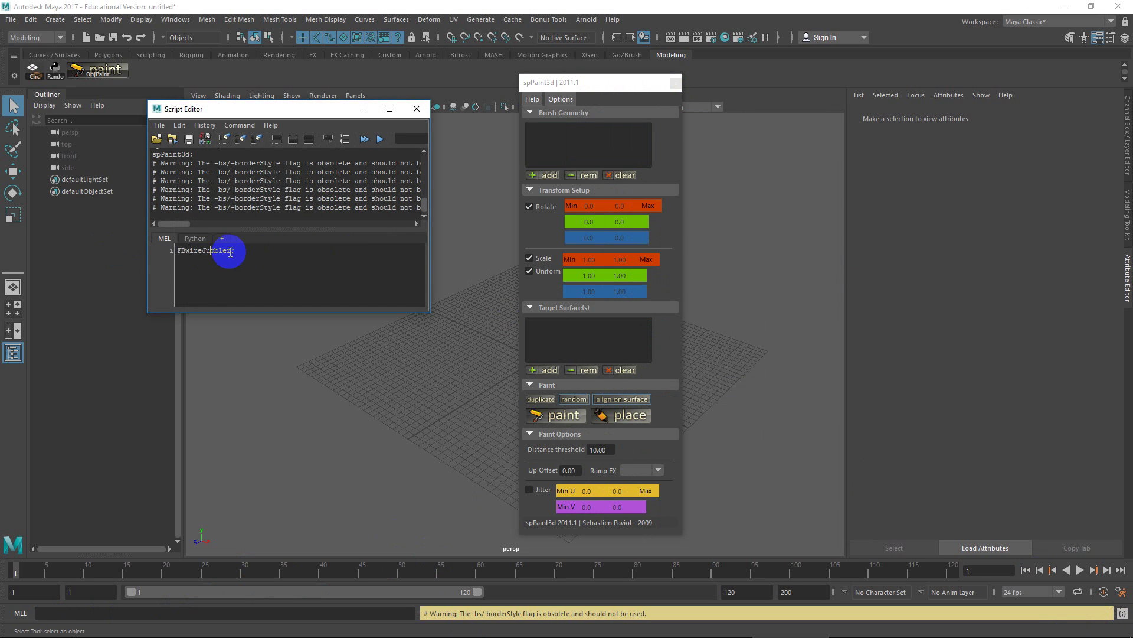
{"action": "left_click_drag", "start_coordinate": [231, 251], "coordinate": [150, 248]}
{"action": "type", "text": "spPaint3d.mel"}
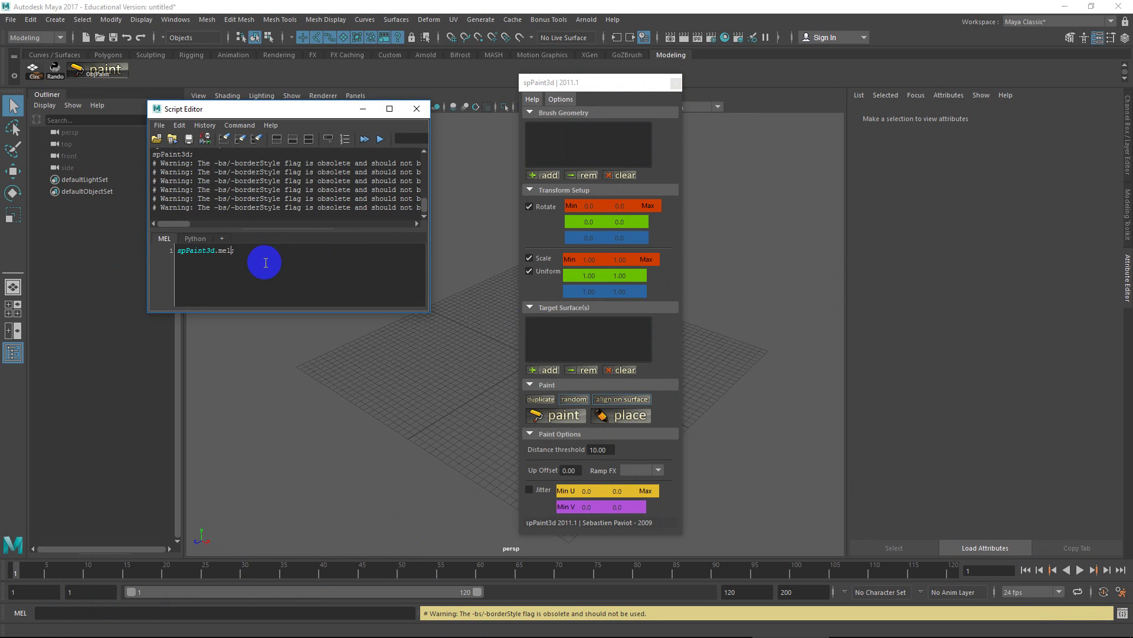
{"action": "left_click_drag", "start_coordinate": [262, 110], "coordinate": [391, 201]}
{"action": "left_click_drag", "start_coordinate": [598, 82], "coordinate": [715, 110]}
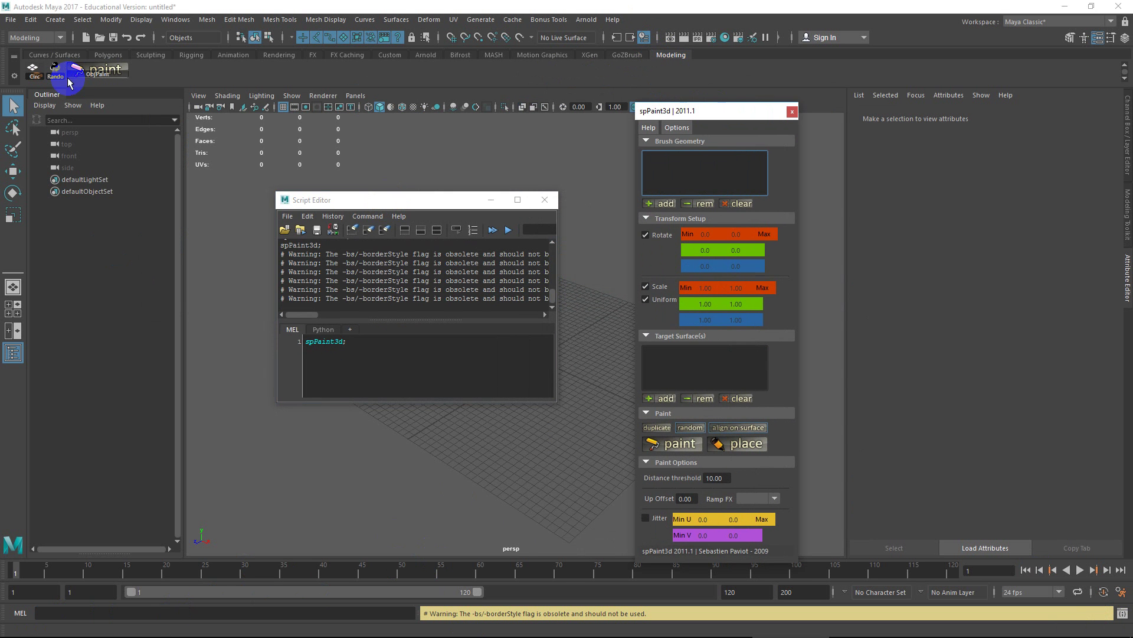
Save the selected spPaint3d; script to the Modeling shelf as a new item named Paint
{"action": "left_click_drag", "start_coordinate": [364, 337], "coordinate": [202, 324]}
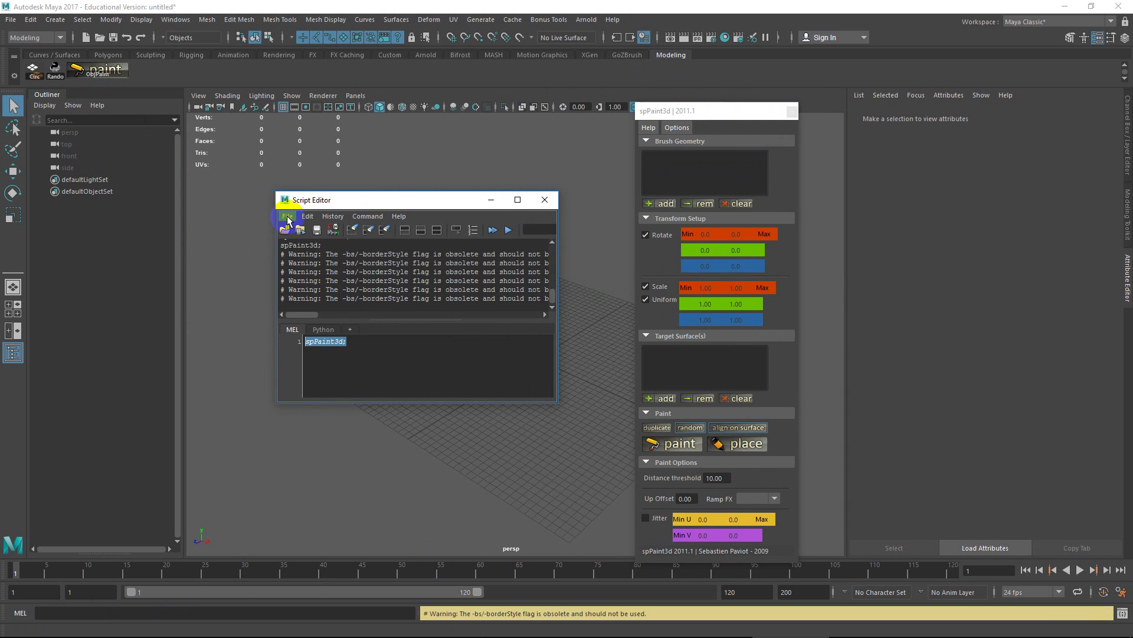
{"action": "left_click", "coordinate": [287, 218]}
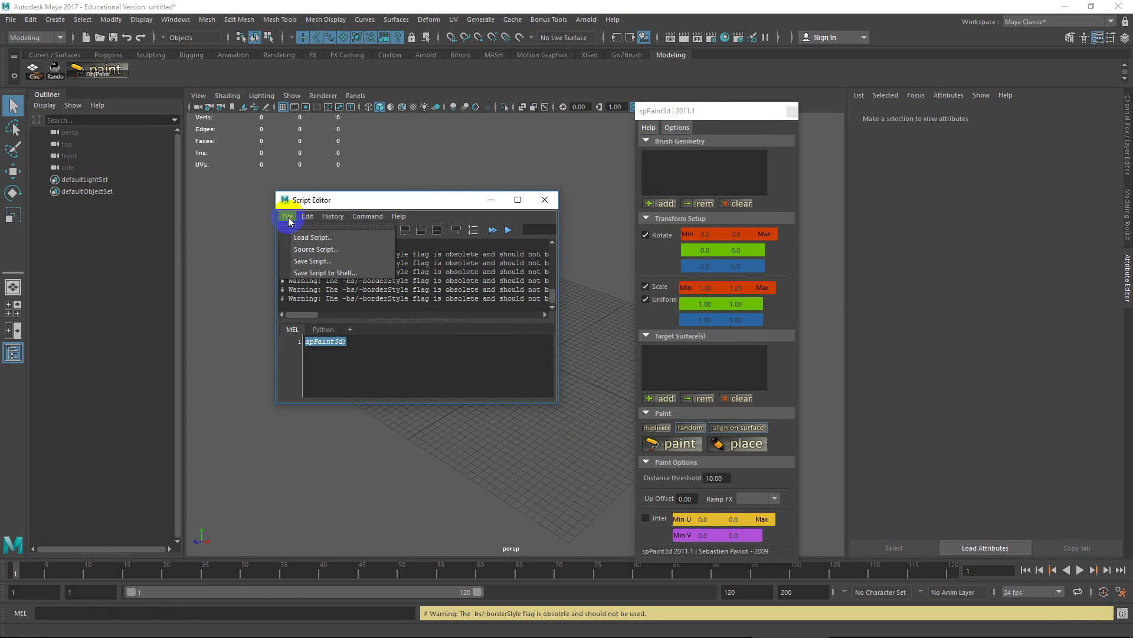
{"action": "left_click", "coordinate": [317, 273]}
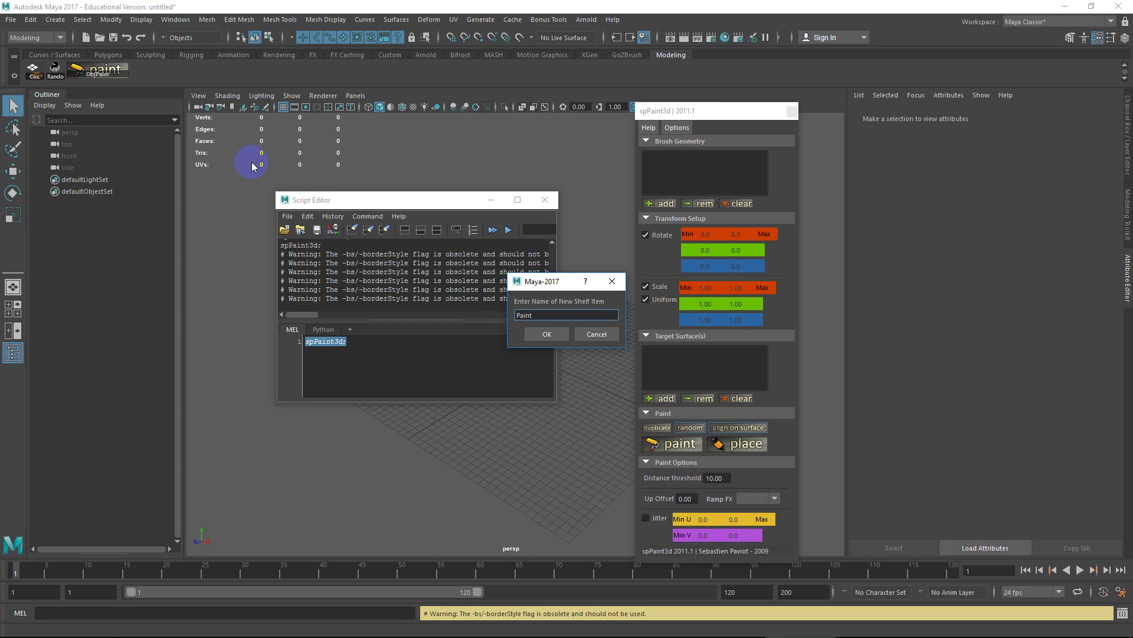
{"action": "left_click", "coordinate": [546, 334]}
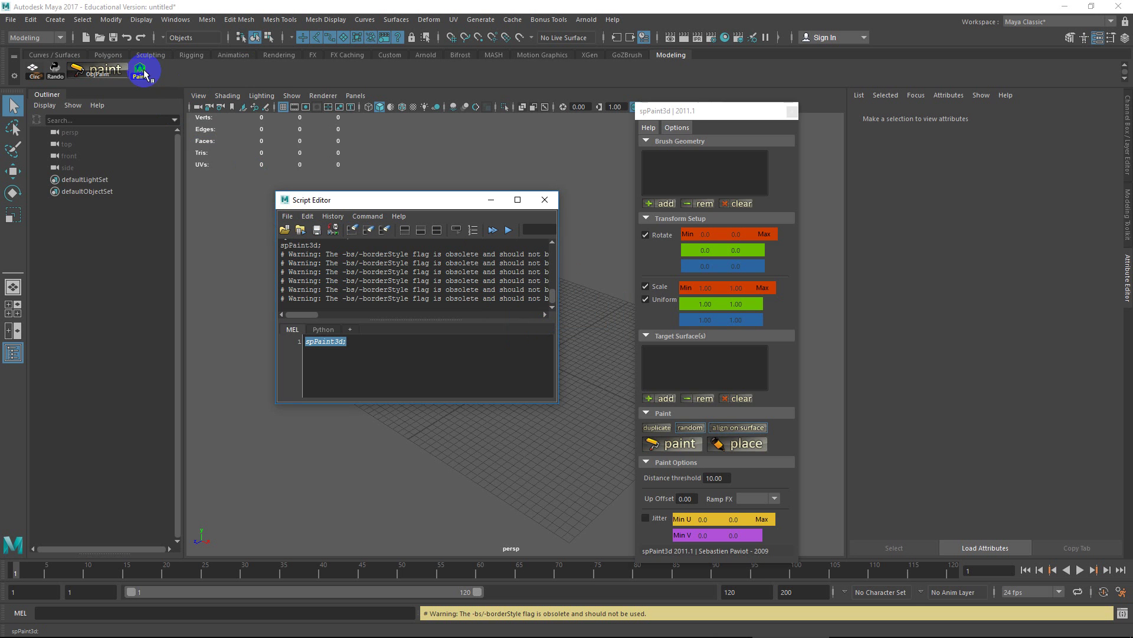
Test the new Paint shelf item by closing and relaunching spPaint3d, and close both the tool and the Script Editor
{"action": "left_click", "coordinate": [791, 111]}
{"action": "left_click", "coordinate": [139, 70]}
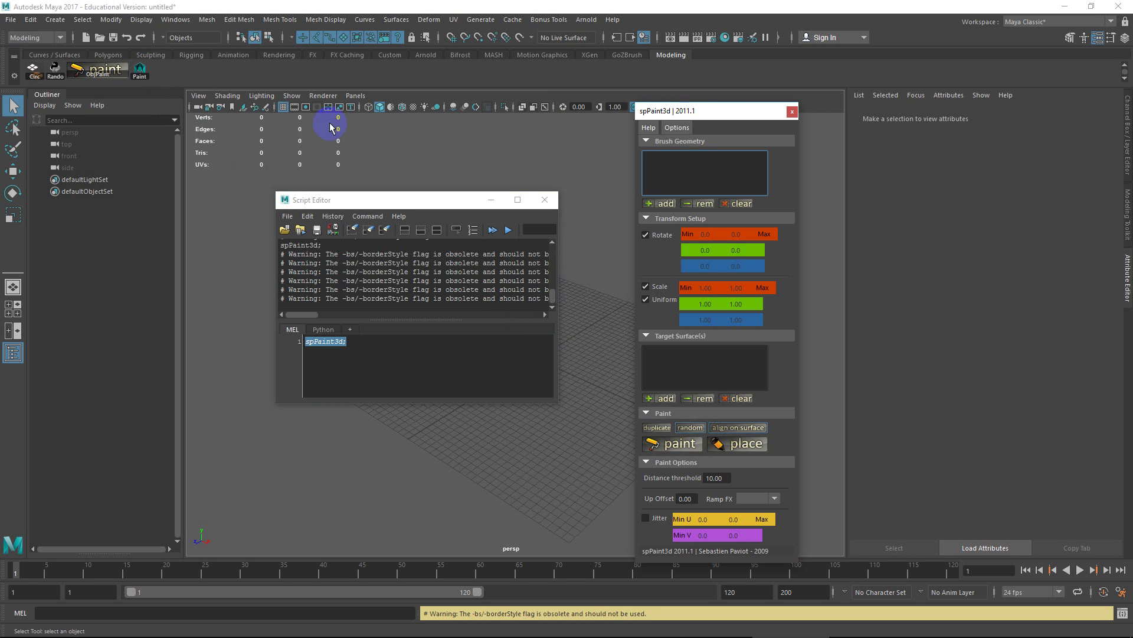
{"action": "left_click", "coordinate": [792, 111]}
{"action": "left_click", "coordinate": [545, 199]}
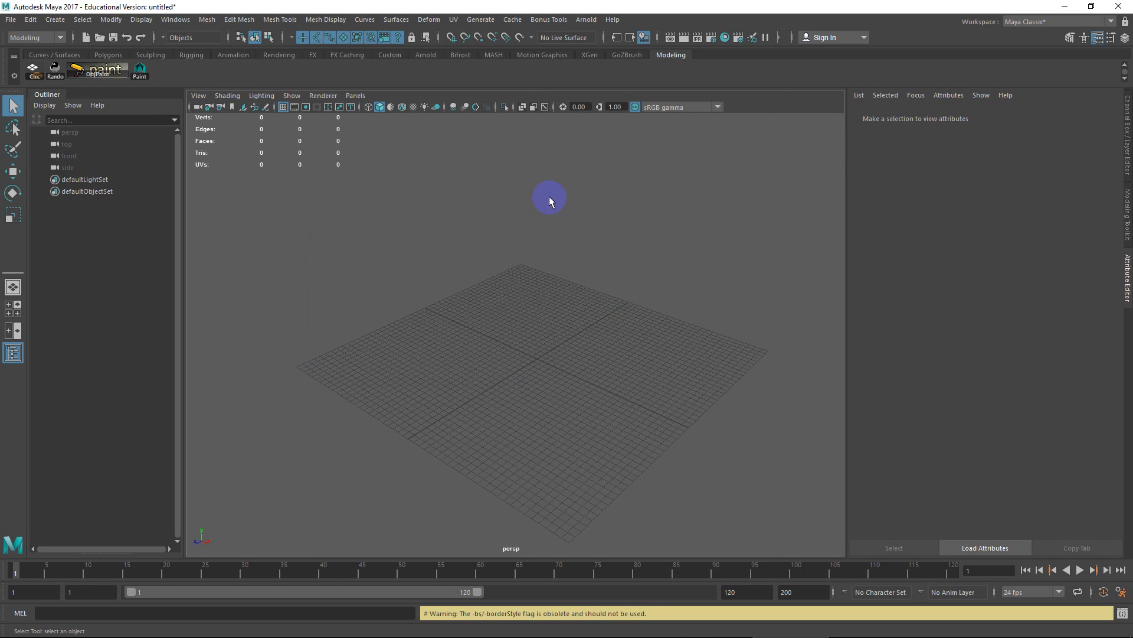
Open the Paint item in the Shelf Editor's shelf settings and browse the user-defined icons without choosing one
{"action": "right_click", "coordinate": [137, 69]}
{"action": "left_click", "coordinate": [150, 88]}
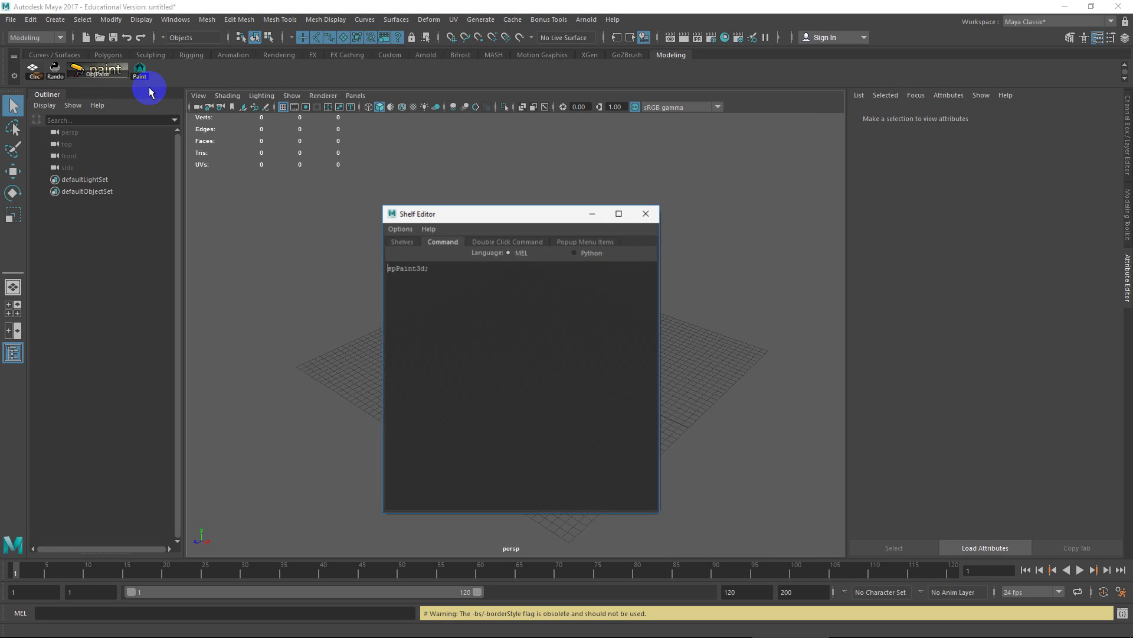
{"action": "left_click", "coordinate": [408, 243]}
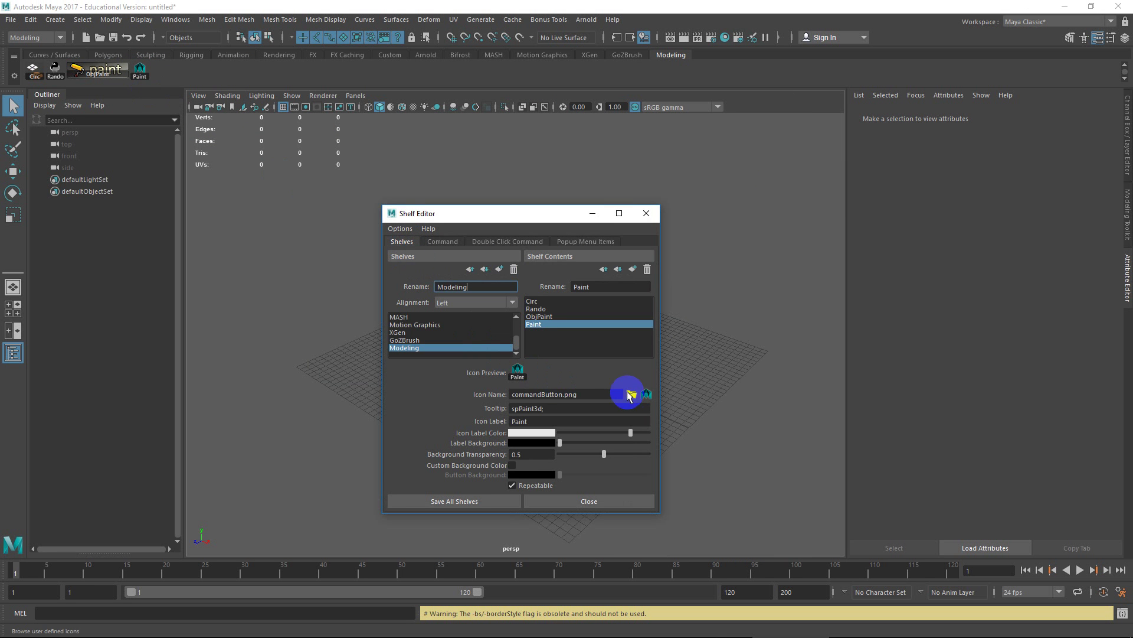
{"action": "left_click", "coordinate": [632, 394]}
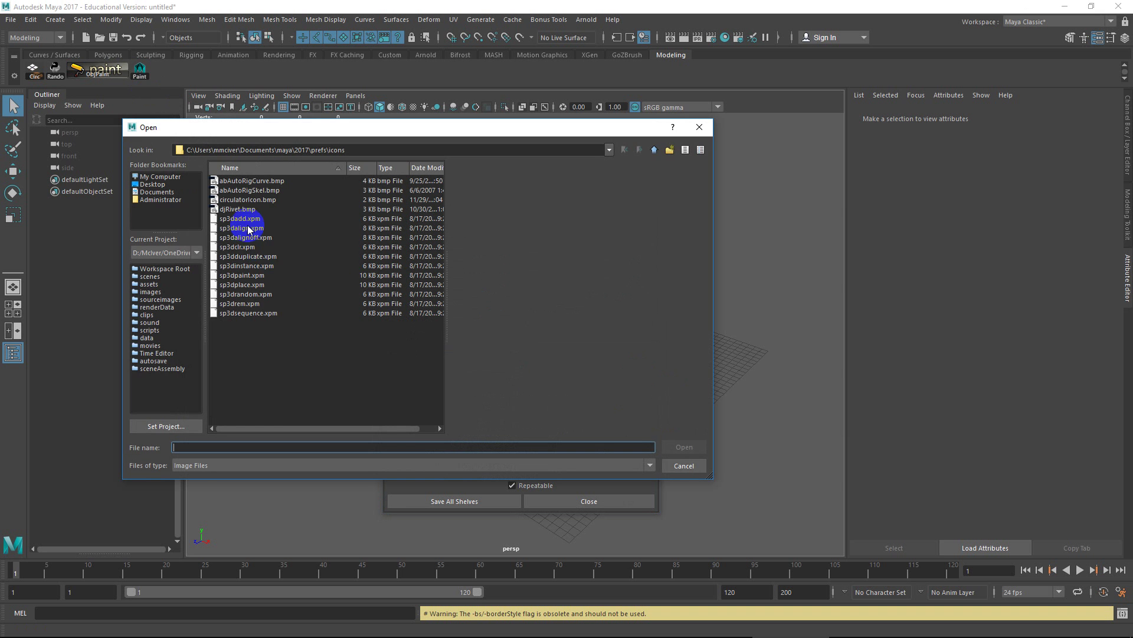
{"action": "left_click", "coordinate": [683, 465]}
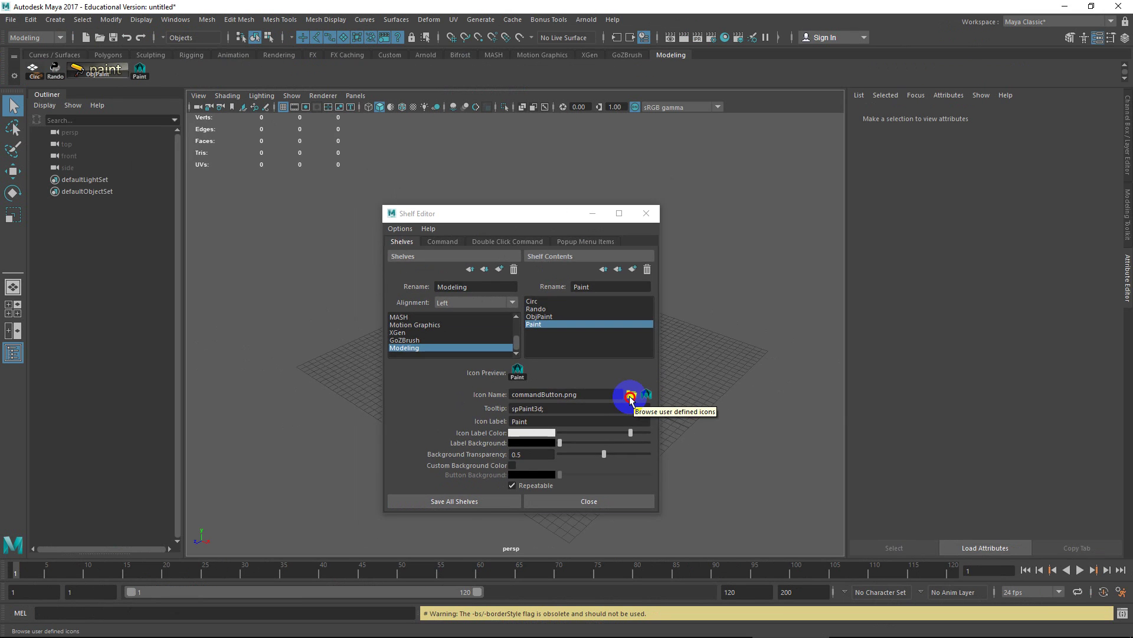
Preview the script's icons, assign sp3dpaint.xpm as the Paint item's icon and save all shelves
{"action": "left_click", "coordinate": [630, 396]}
{"action": "left_click", "coordinate": [239, 256]}
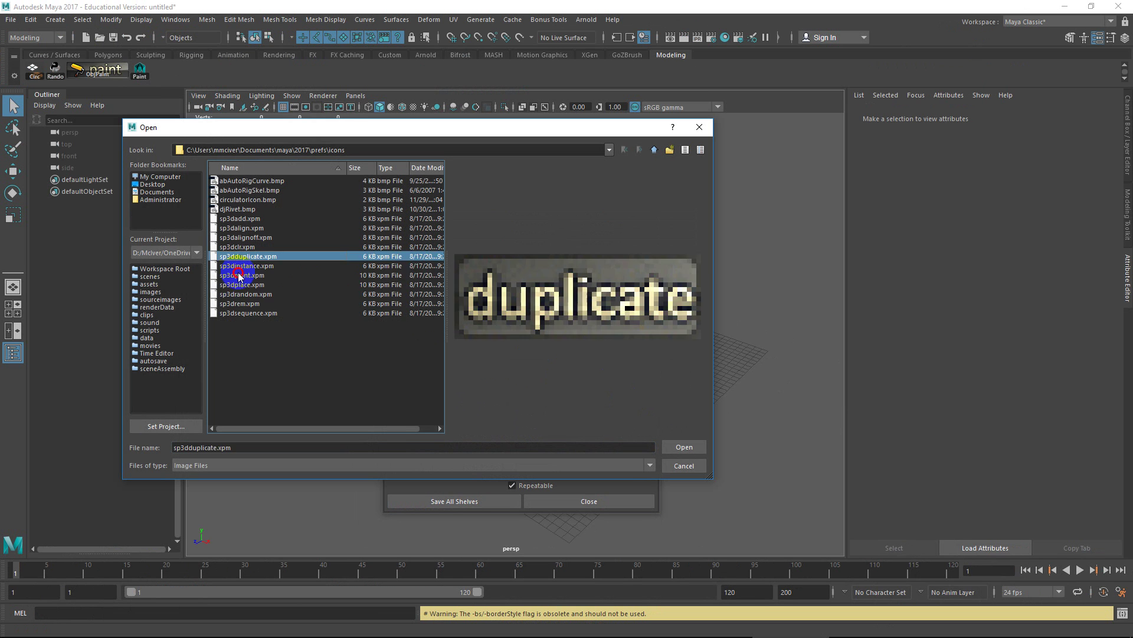
{"action": "left_click", "coordinate": [239, 294]}
{"action": "left_click", "coordinate": [242, 276]}
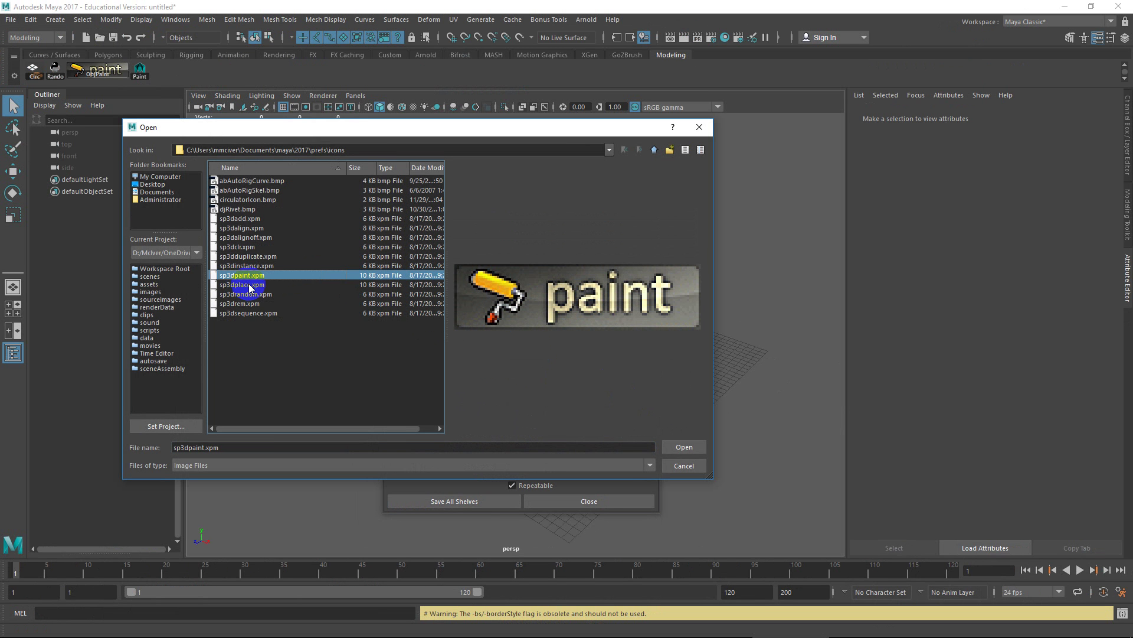
{"action": "left_click", "coordinate": [681, 447]}
{"action": "left_click", "coordinate": [464, 501]}
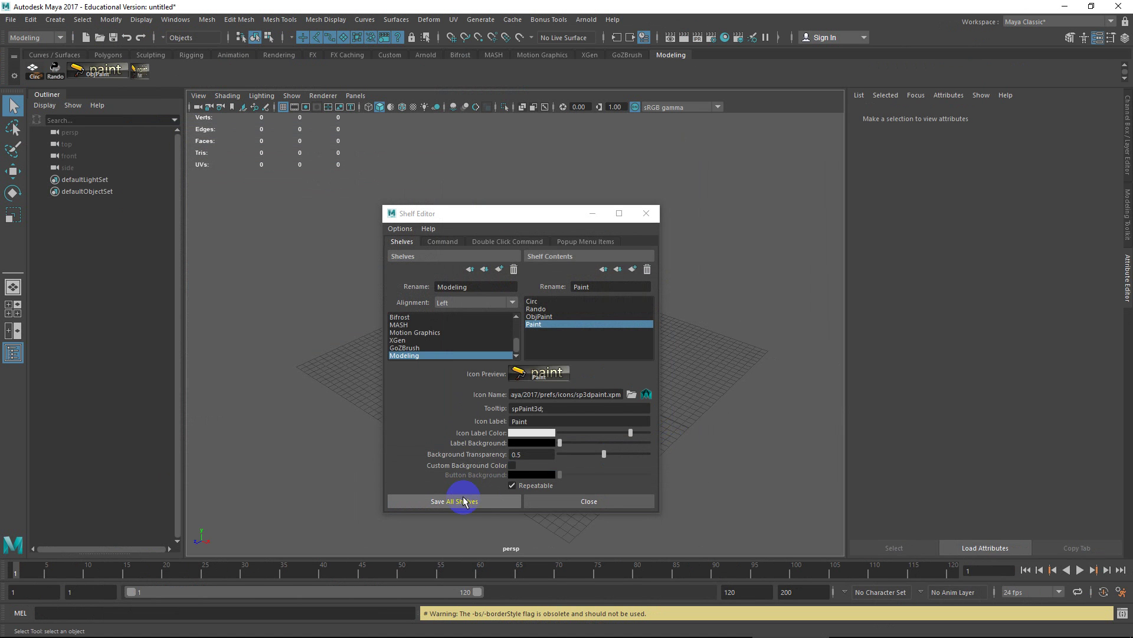
Delete the Paint item from the Modeling shelf
{"action": "right_click", "coordinate": [149, 70]}
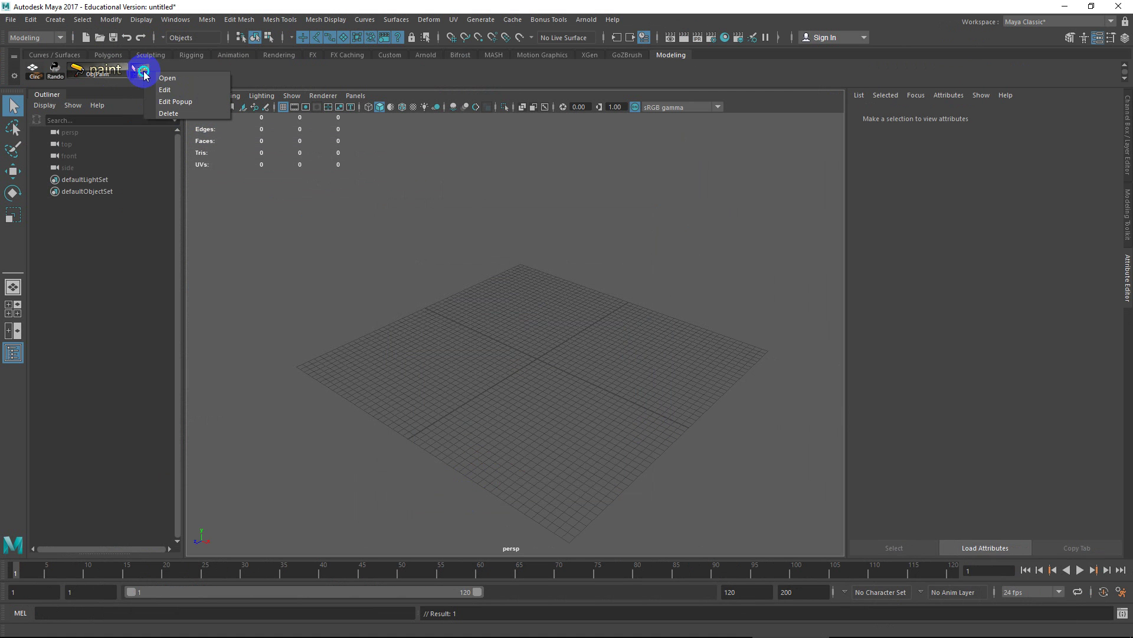
{"action": "left_click", "coordinate": [168, 114]}
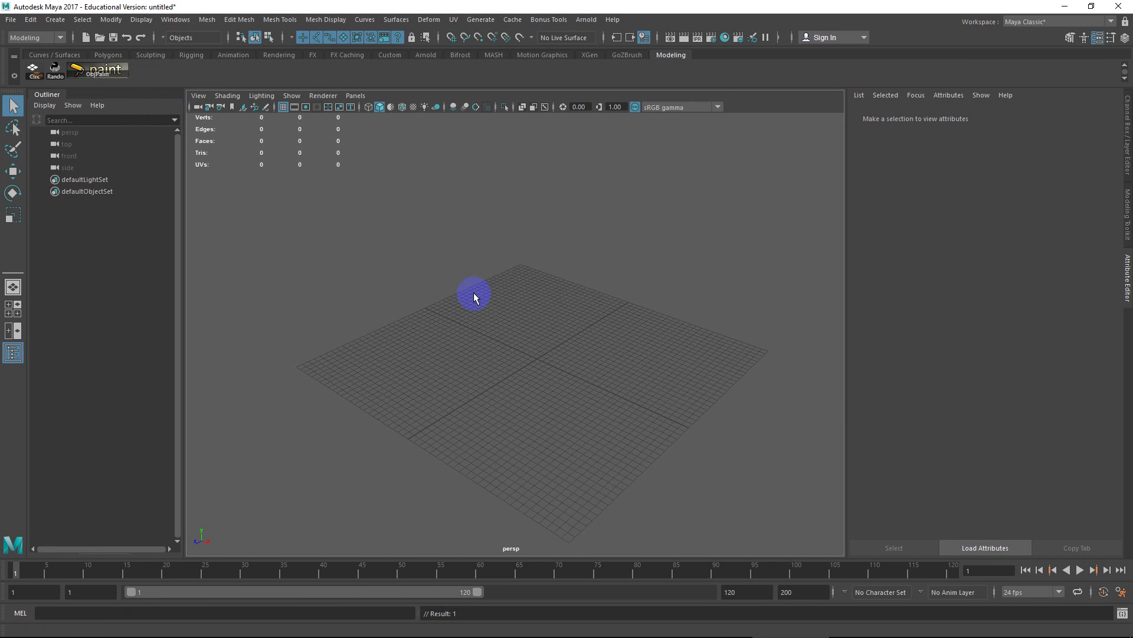
{"action": "left_click_drag", "start_coordinate": [474, 295], "coordinate": [559, 321], "text": "alt"}
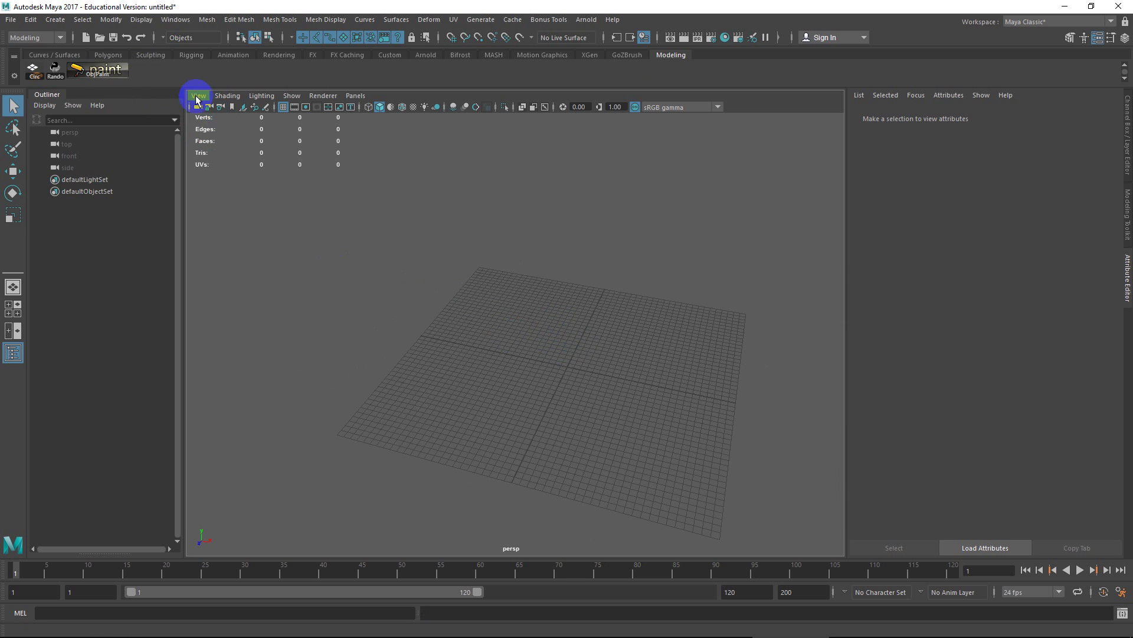
Create a polygon sphere and a polygon cone, and move the cone beside the sphere to about X 4.5, Z -2.6
{"action": "left_click", "coordinate": [108, 57]}
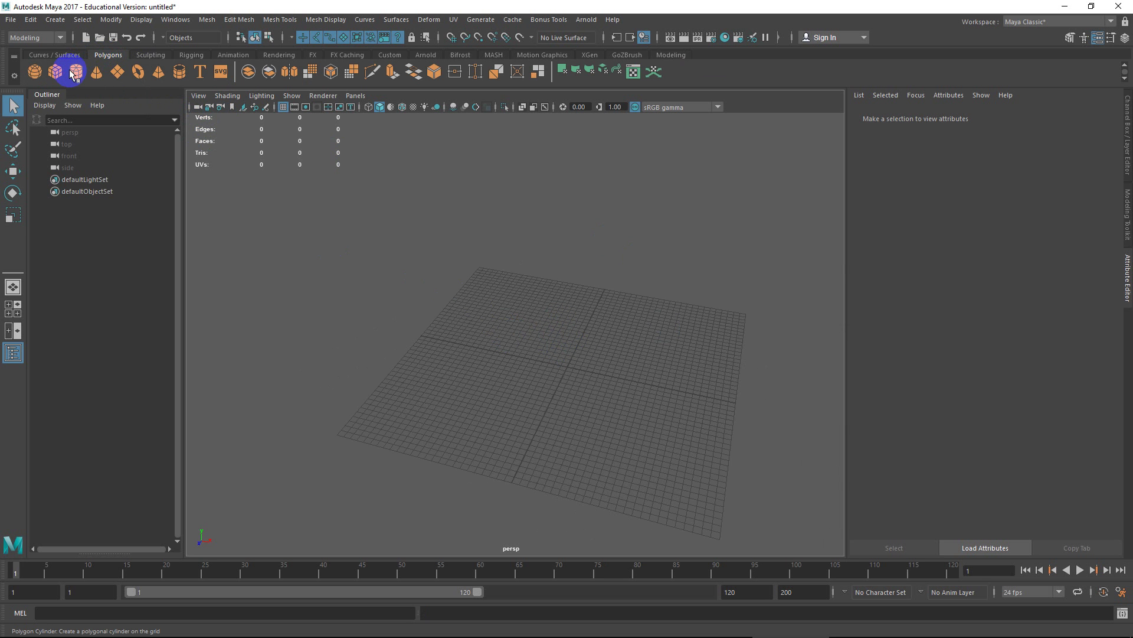
{"action": "left_click", "coordinate": [34, 71]}
{"action": "left_click", "coordinate": [96, 71]}
{"action": "right_click_drag", "start_coordinate": [563, 326], "coordinate": [704, 342], "text": "alt"}
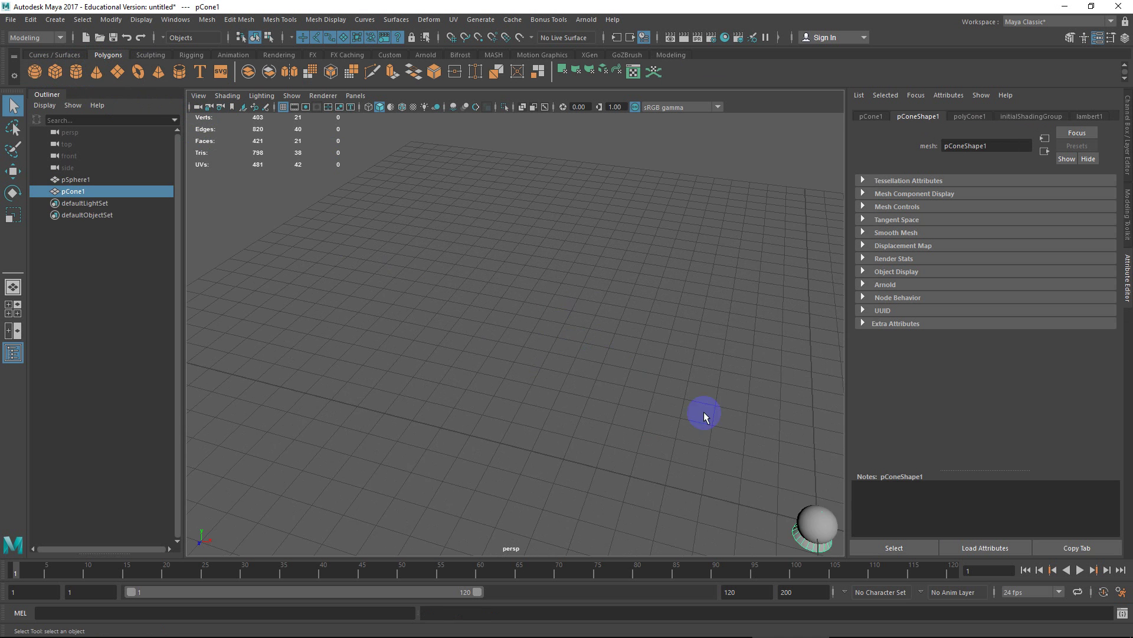
{"action": "middle_click_drag", "start_coordinate": [703, 342], "coordinate": [488, 286], "text": "alt"}
{"action": "key", "text": "w"}
{"action": "middle_click_drag", "start_coordinate": [696, 451], "coordinate": [618, 394], "text": "alt"}
{"action": "left_click_drag", "start_coordinate": [617, 394], "coordinate": [701, 400]}
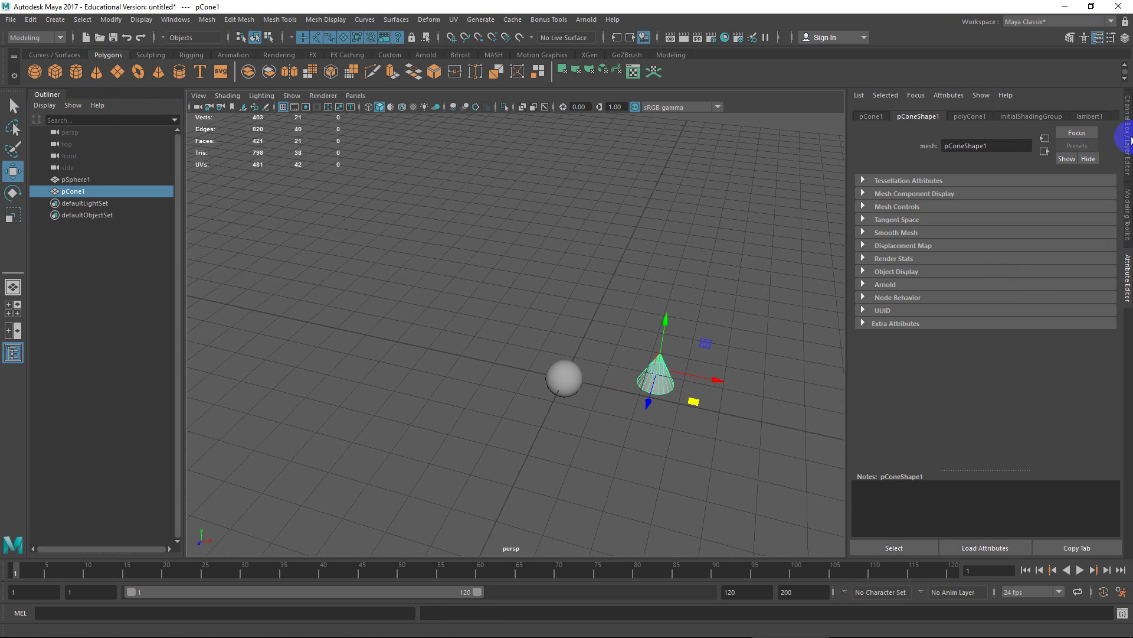
Set the polygon sphere's radius to 10 and move it away from the cone to about -14.4 in X
{"action": "left_click", "coordinate": [563, 378]}
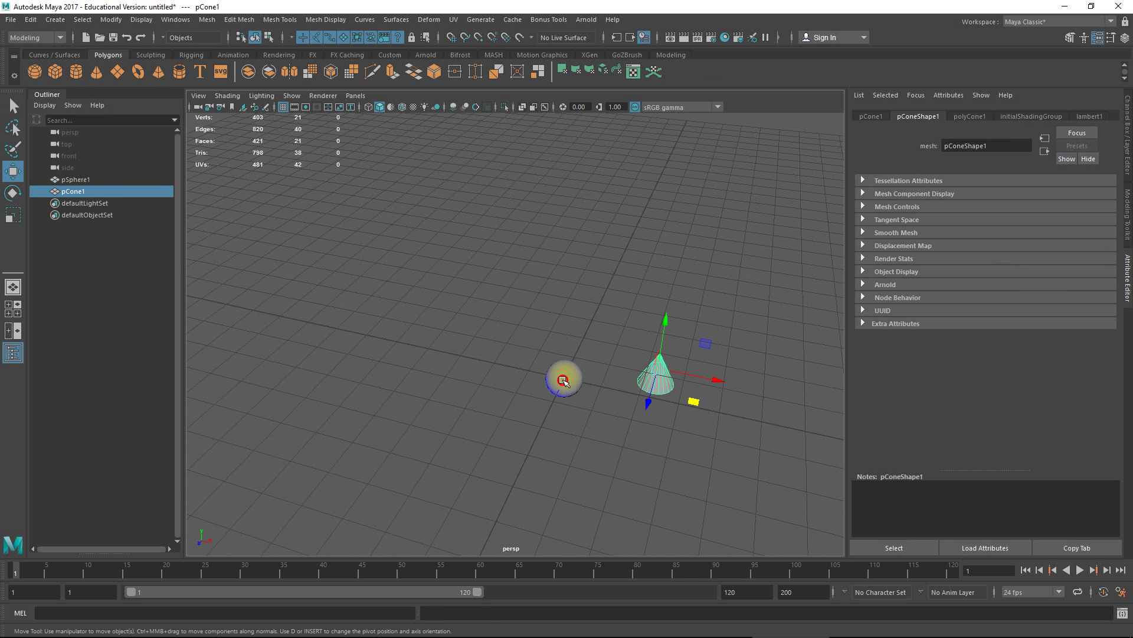
{"action": "left_click", "coordinate": [1128, 168]}
{"action": "left_click", "coordinate": [902, 252]}
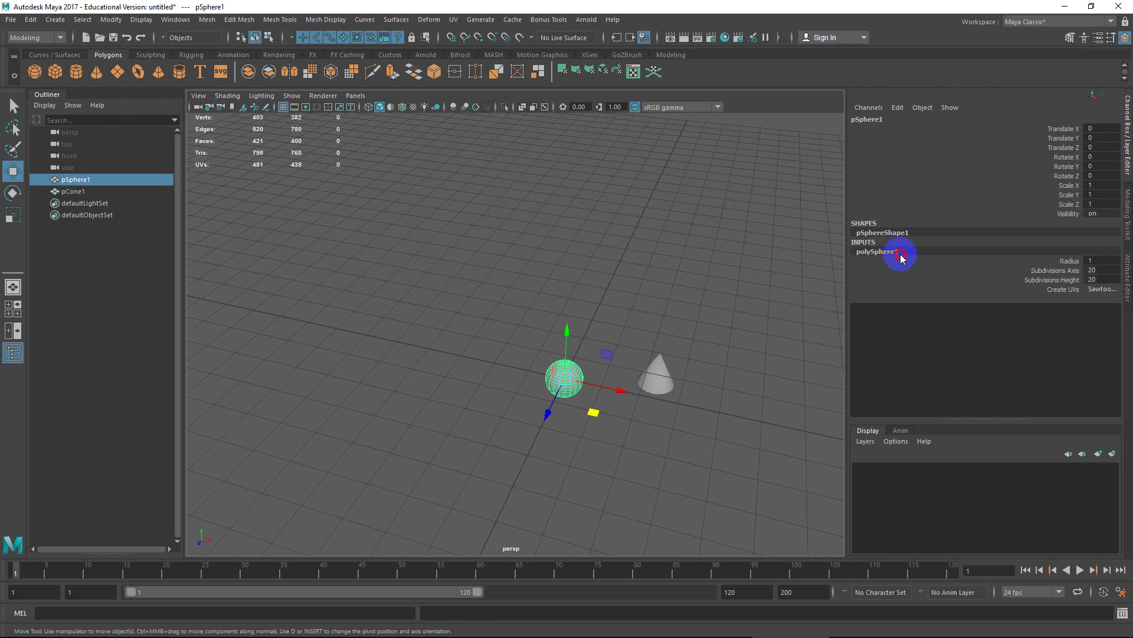
{"action": "left_click", "coordinate": [1100, 259]}
{"action": "type", "text": "10"}
{"action": "key", "text": "Return"}
{"action": "left_click_drag", "start_coordinate": [597, 382], "coordinate": [556, 349]}
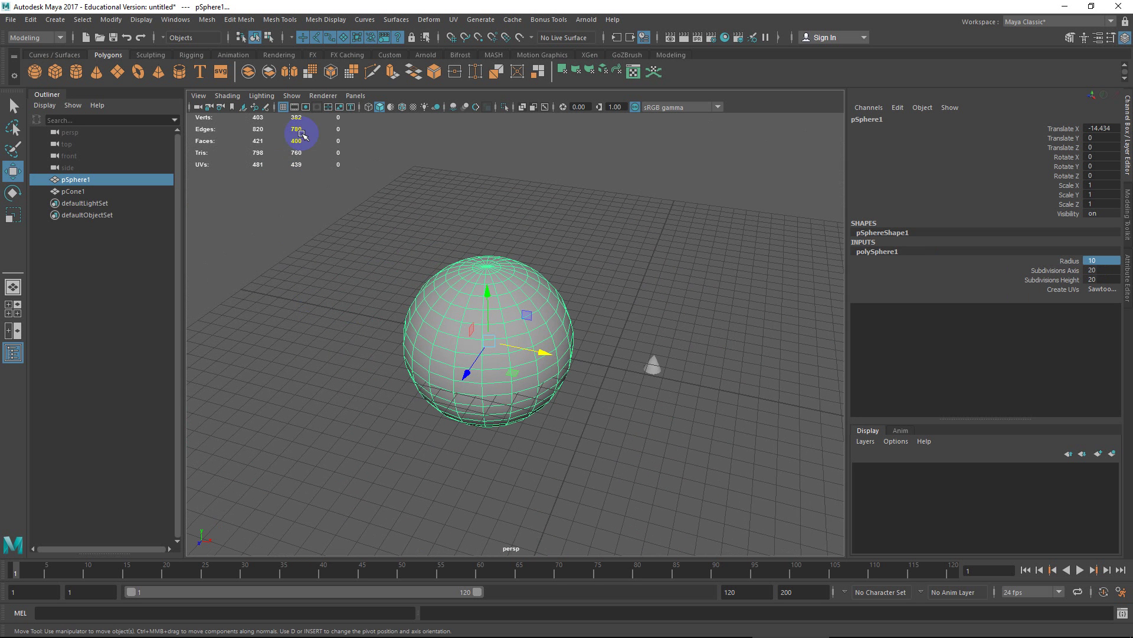
Launch spPaint3d from the Modeling shelf's ObjPaint item, adding the cone as brush geometry and the sphere as target surface
{"action": "left_click", "coordinate": [672, 54]}
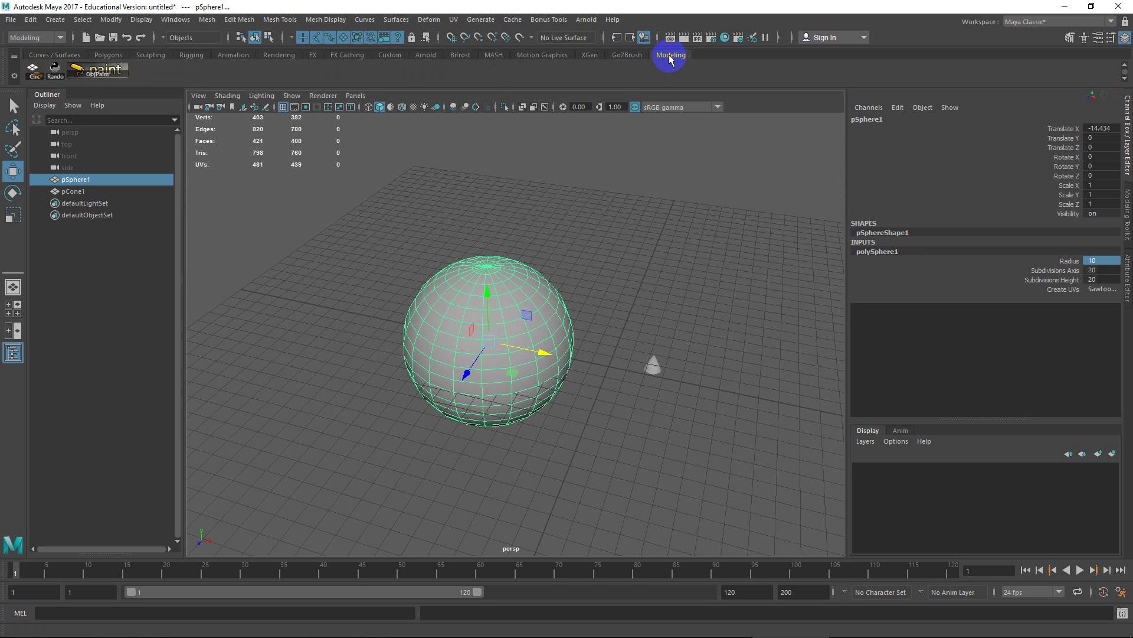
{"action": "left_click", "coordinate": [96, 72]}
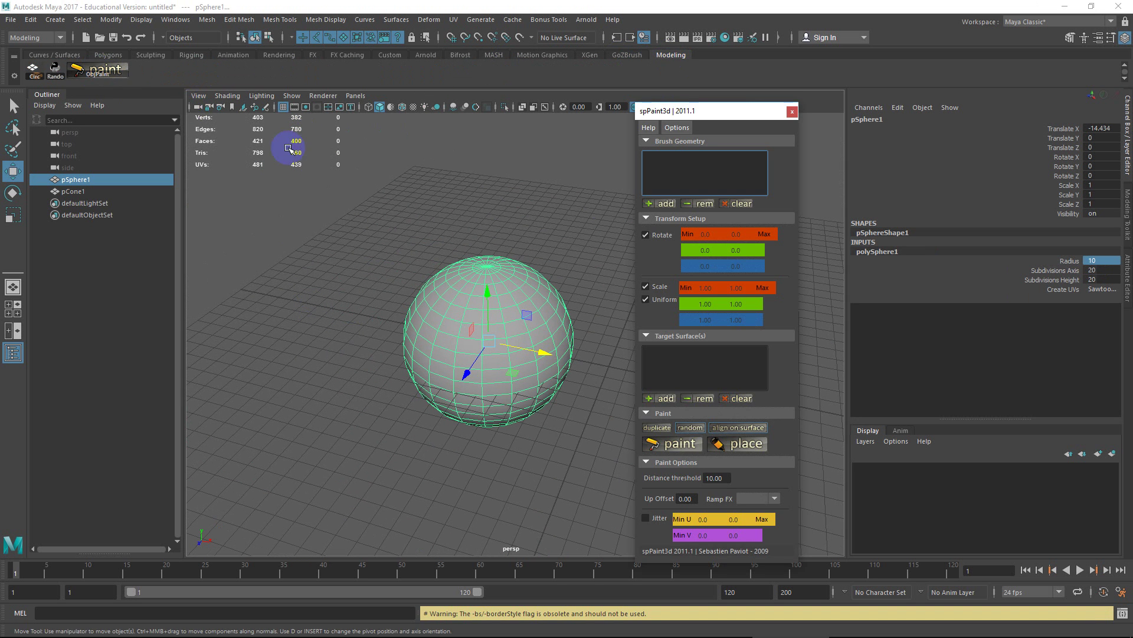
{"action": "middle_click_drag", "start_coordinate": [535, 270], "coordinate": [375, 274], "text": "alt"}
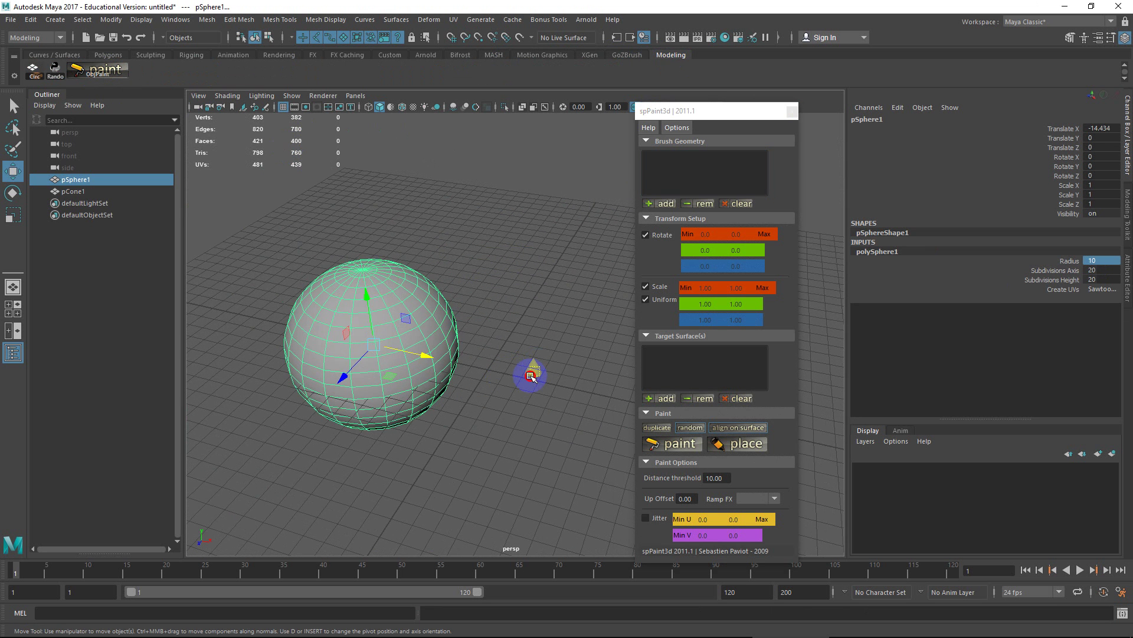
{"action": "left_click", "coordinate": [531, 375]}
{"action": "left_click", "coordinate": [659, 205]}
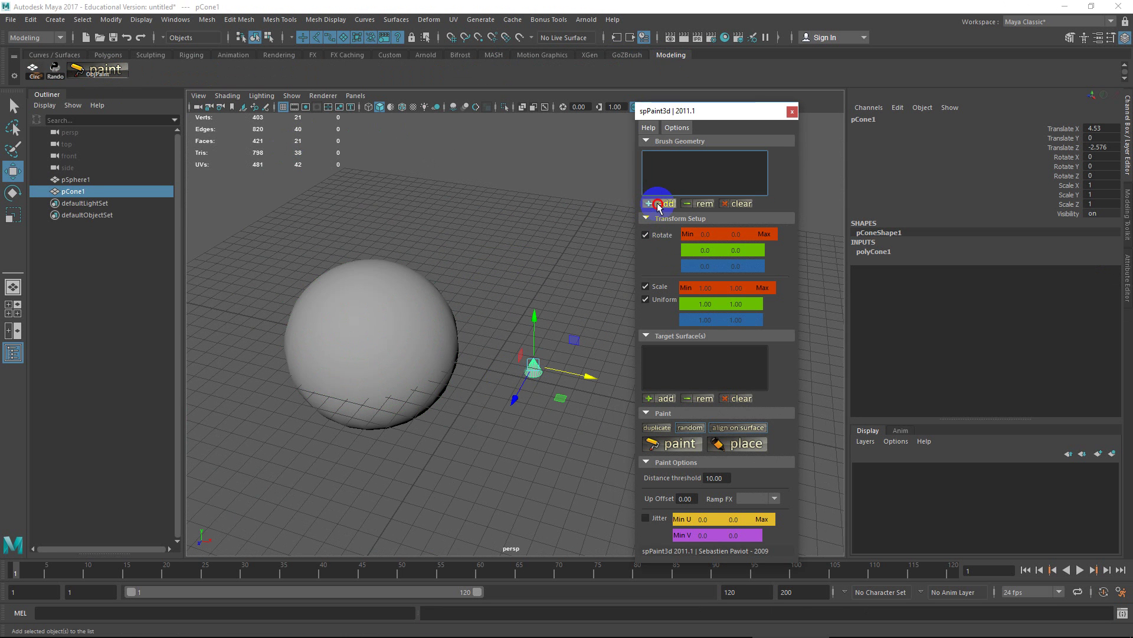
{"action": "left_click", "coordinate": [413, 338]}
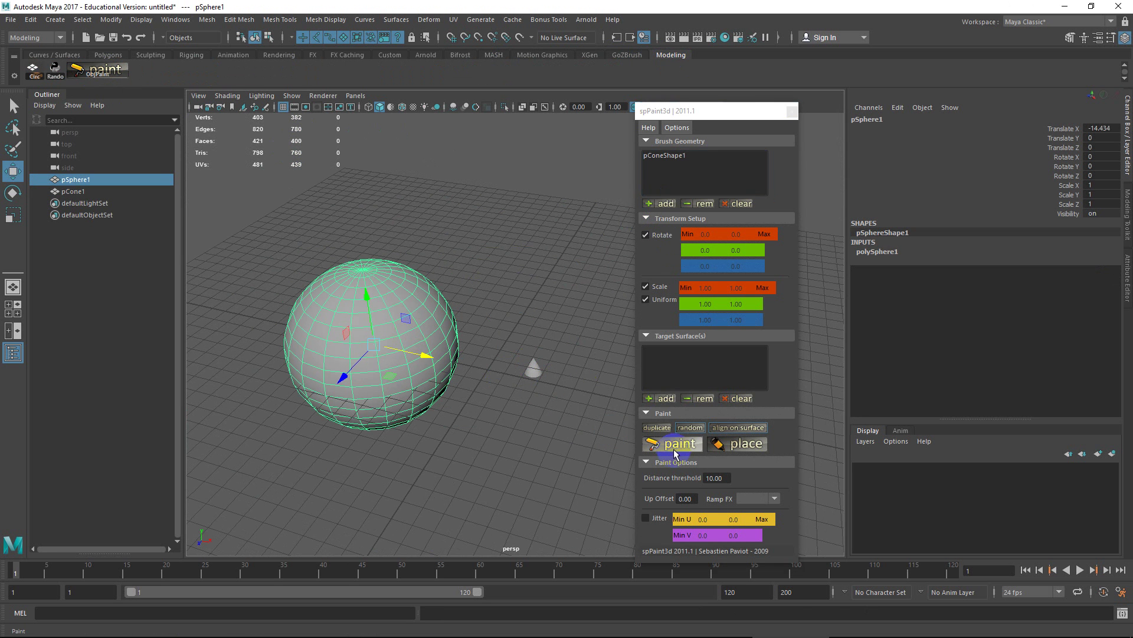
{"action": "left_click", "coordinate": [657, 400]}
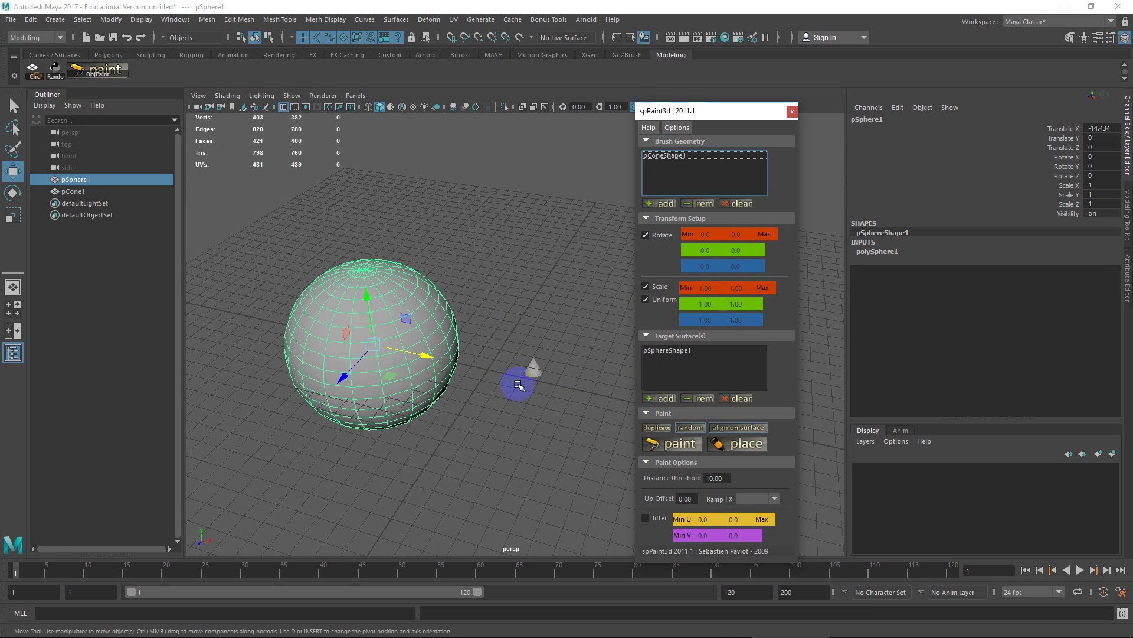
Start painting with spPaint3d and place five cones spread over the sphere's surface
{"action": "middle_click_drag", "start_coordinate": [536, 373], "coordinate": [567, 400], "text": "alt"}
{"action": "left_click", "coordinate": [565, 400]}
{"action": "left_click", "coordinate": [447, 376]}
{"action": "middle_click_drag", "start_coordinate": [499, 414], "coordinate": [526, 374], "text": "alt"}
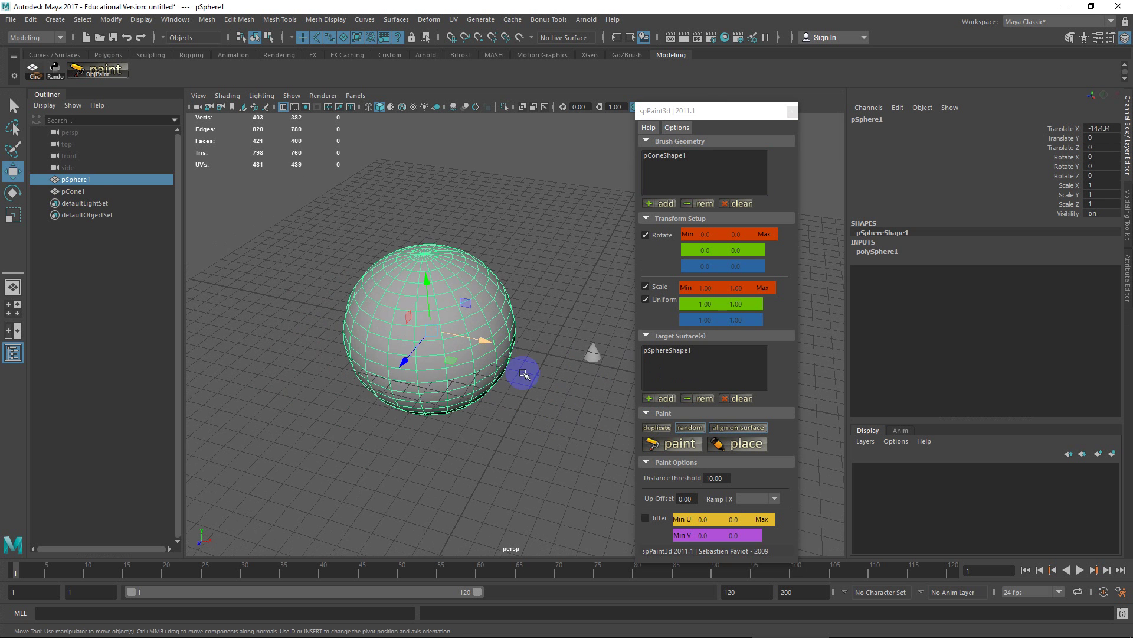
{"action": "left_click", "coordinate": [675, 446]}
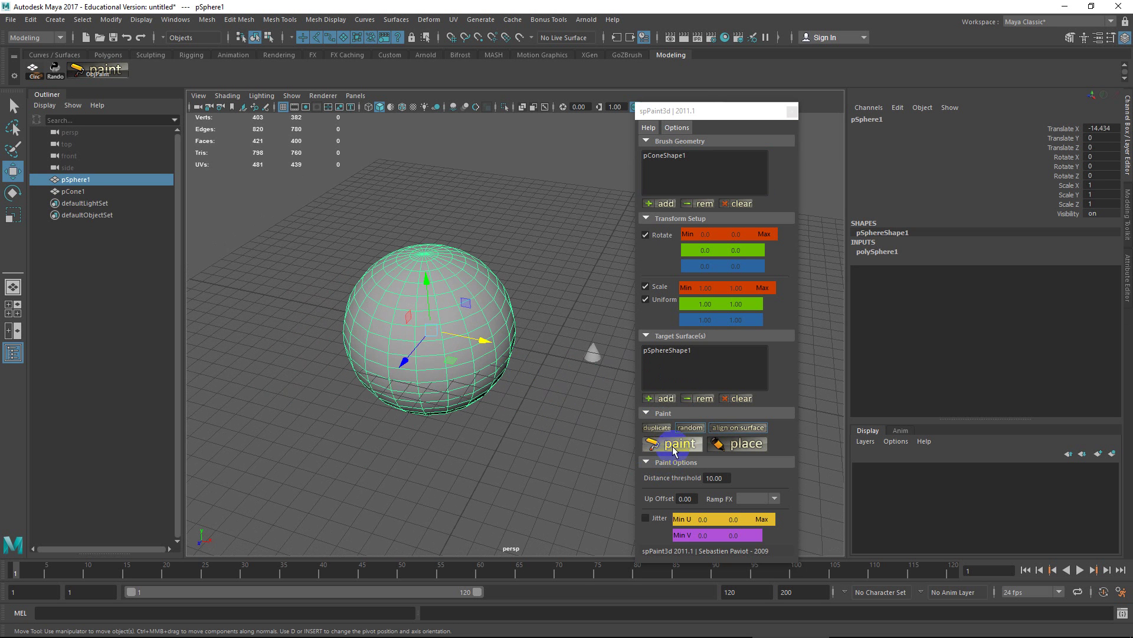
{"action": "left_click", "coordinate": [458, 380]}
{"action": "middle_click_drag", "start_coordinate": [485, 377], "coordinate": [501, 416], "text": "alt"}
{"action": "left_click_drag", "start_coordinate": [493, 428], "coordinate": [553, 374], "text": "alt"}
{"action": "left_click", "coordinate": [400, 397]}
{"action": "left_click", "coordinate": [448, 395]}
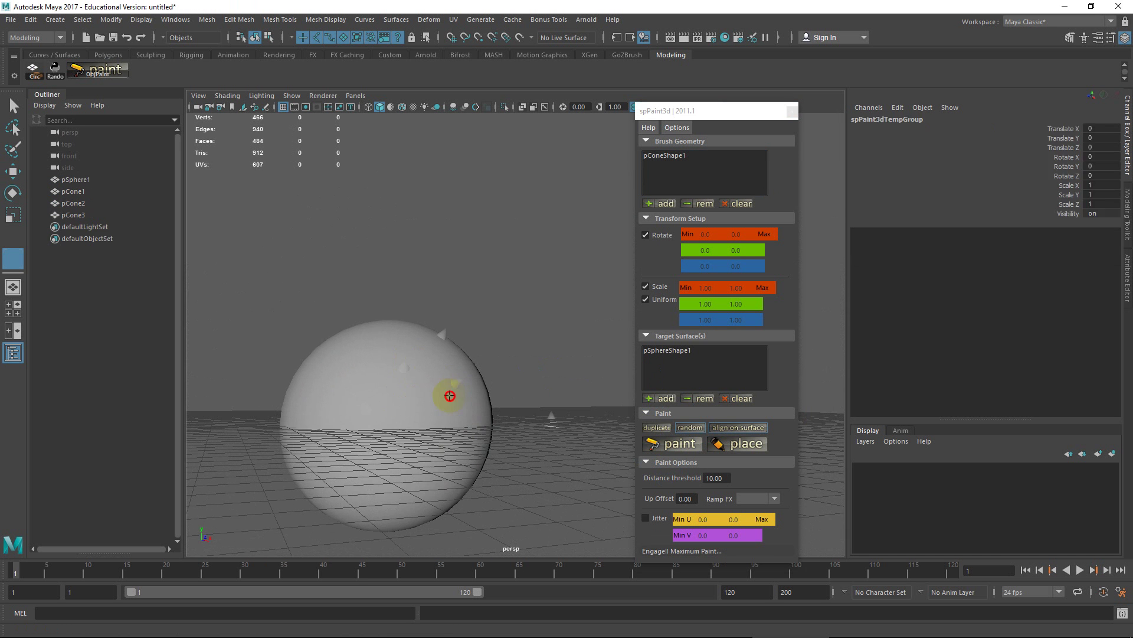
{"action": "mouse_move", "coordinate": [443, 433]}
{"action": "left_mouse_down", "text": "alt"}
{"action": "mouse_move", "coordinate": [535, 421]}
{"action": "mouse_move", "coordinate": [460, 418]}
{"action": "left_mouse_up", "text": "alt"}
{"action": "scroll", "coordinate": [453, 423], "scroll_direction": "up", "scroll_amount": 2}
{"action": "middle_click_drag", "start_coordinate": [445, 429], "coordinate": [462, 350], "text": "alt"}
{"action": "left_click", "coordinate": [448, 333]}
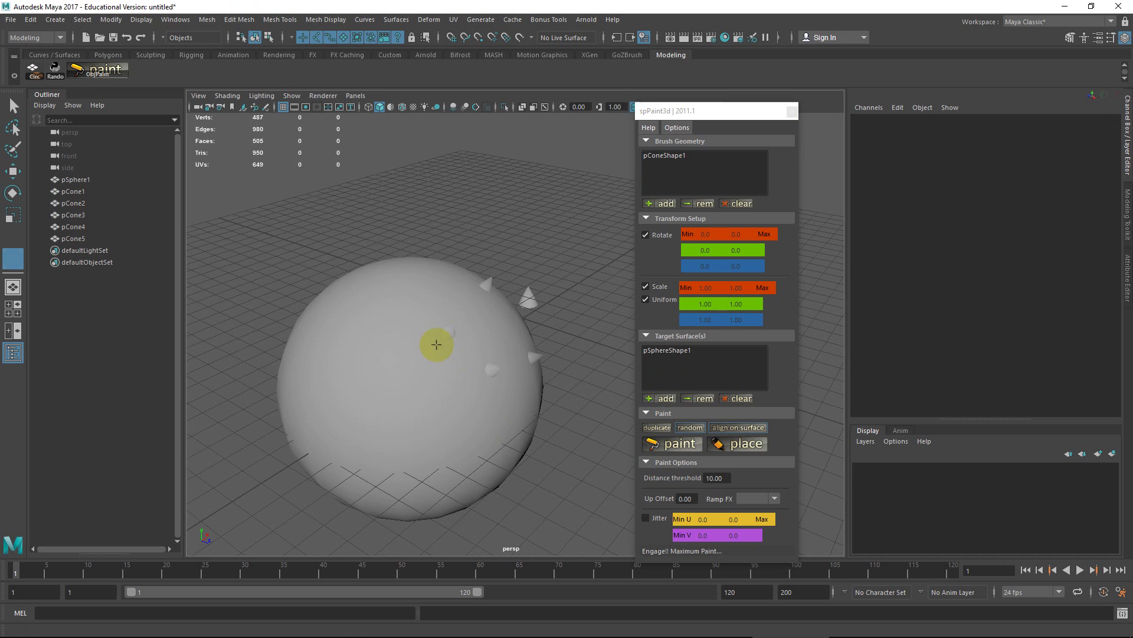
{"action": "left_click", "coordinate": [428, 400]}
{"action": "mouse_move", "coordinate": [484, 400]}
{"action": "left_mouse_down", "text": "alt"}
{"action": "mouse_move", "coordinate": [519, 400]}
{"action": "mouse_move", "coordinate": [477, 381]}
{"action": "left_mouse_up", "text": "alt"}
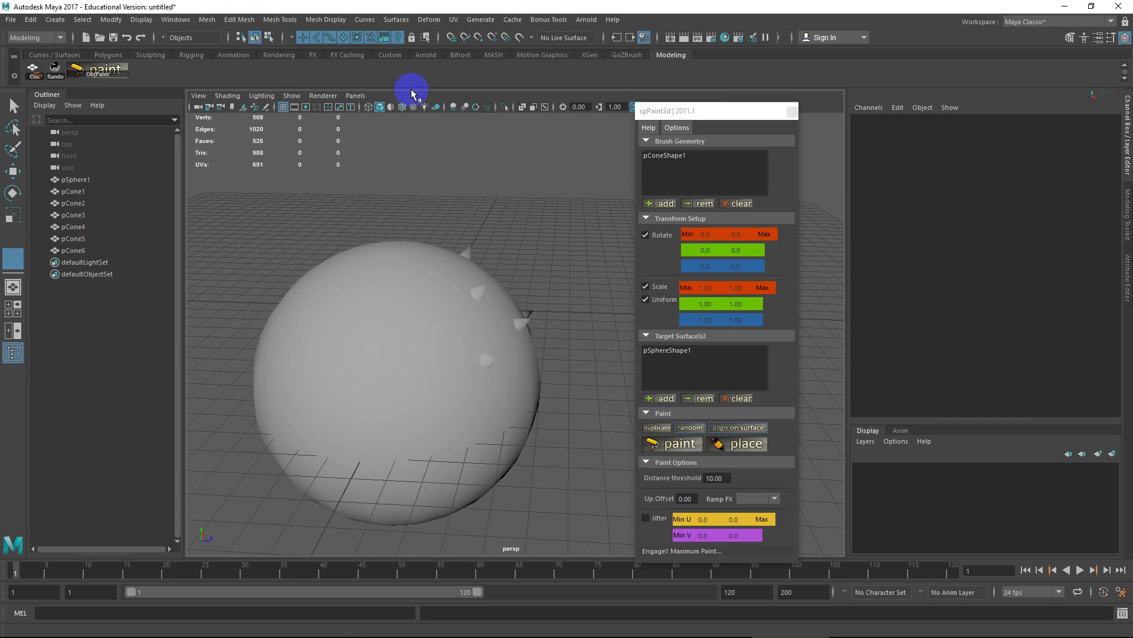
Display the wireframe over the shaded models and paint about nine more cones across the sphere
{"action": "left_click", "coordinate": [413, 108]}
{"action": "left_click", "coordinate": [443, 245]}
{"action": "mouse_move", "coordinate": [443, 246]}
{"action": "left_mouse_down", "text": "alt"}
{"action": "mouse_move", "coordinate": [392, 316]}
{"action": "mouse_move", "coordinate": [366, 330]}
{"action": "mouse_move", "coordinate": [413, 327]}
{"action": "left_mouse_up", "text": "alt"}
{"action": "left_click", "coordinate": [356, 337]}
{"action": "left_click", "coordinate": [393, 284]}
{"action": "left_click", "coordinate": [430, 308]}
{"action": "left_click", "coordinate": [382, 360]}
{"action": "left_click", "coordinate": [299, 342]}
{"action": "left_click", "coordinate": [322, 353]}
{"action": "left_click", "coordinate": [362, 343]}
{"action": "left_click", "coordinate": [400, 394]}
{"action": "left_click_drag", "start_coordinate": [470, 373], "coordinate": [401, 415], "text": "alt"}
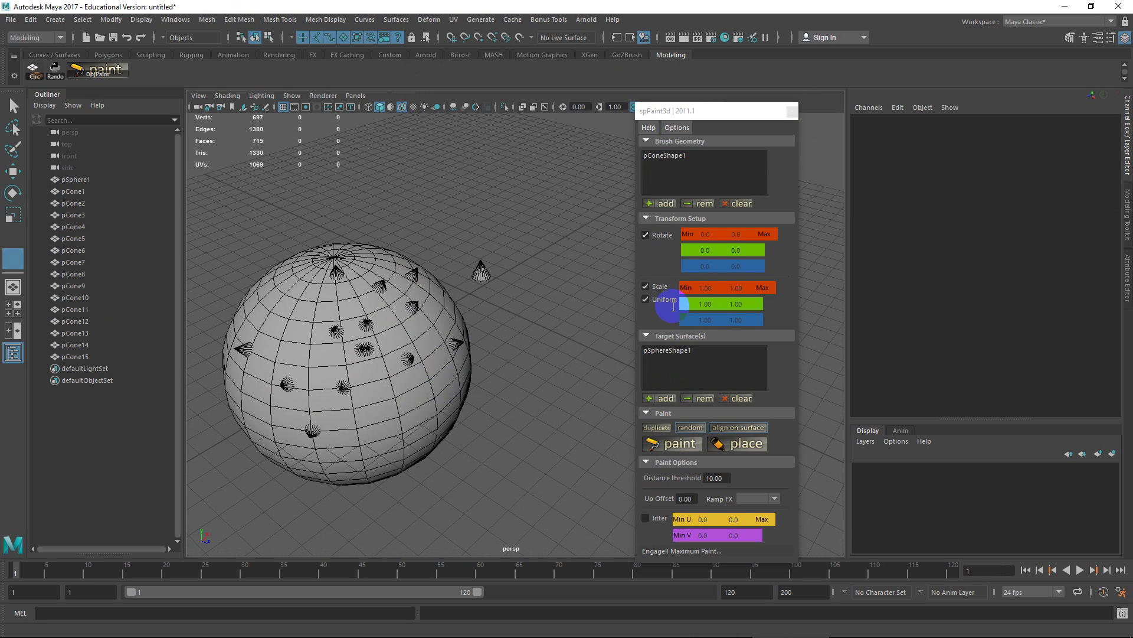
Set the uniform brush scale maximum to 5.00 and paint about eight randomly sized cones on the sphere
{"action": "left_click", "coordinate": [705, 287]}
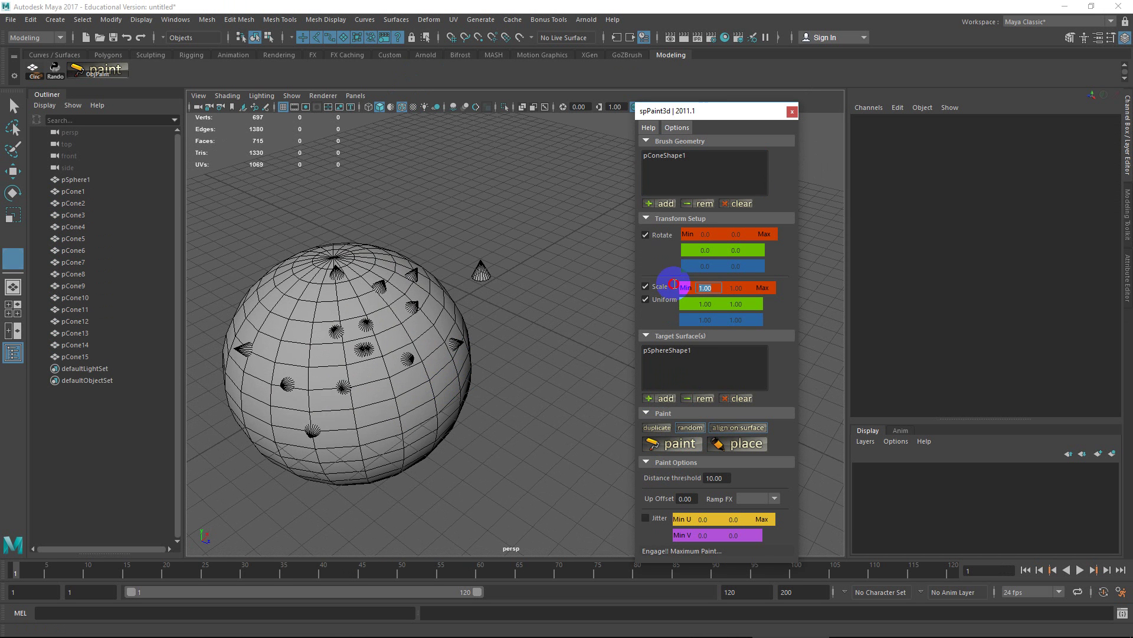
{"action": "left_click", "coordinate": [738, 287]}
{"action": "left_click", "coordinate": [301, 344]}
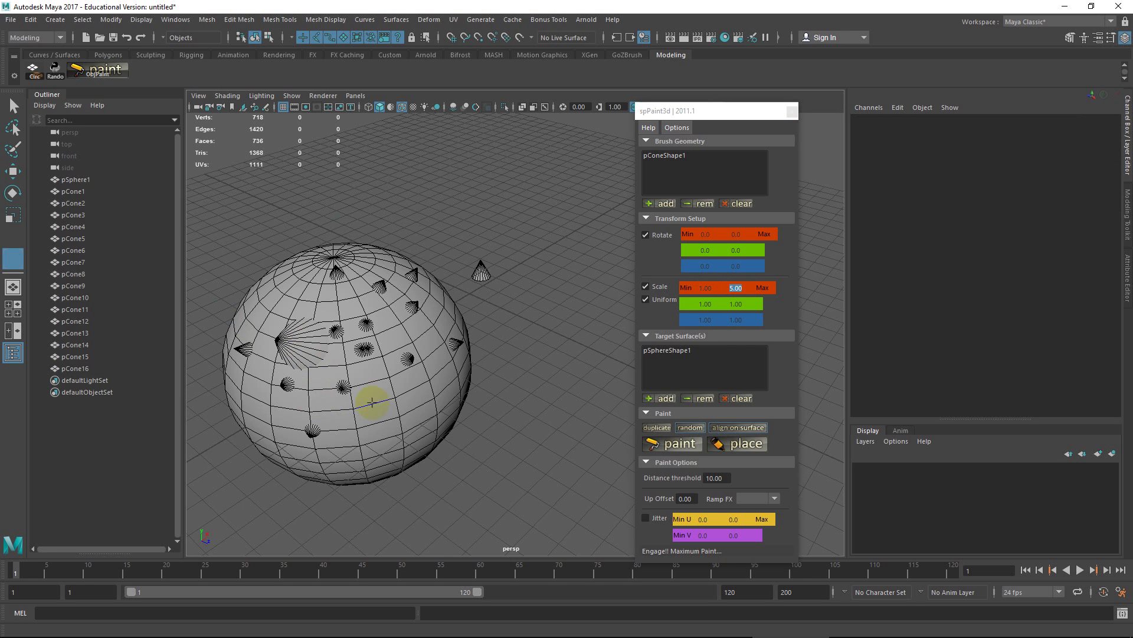
{"action": "left_click", "coordinate": [396, 427]}
{"action": "left_click_drag", "start_coordinate": [440, 394], "coordinate": [402, 361], "text": "alt"}
{"action": "left_click", "coordinate": [429, 351]}
{"action": "left_click", "coordinate": [388, 374]}
{"action": "left_click", "coordinate": [389, 390]}
{"action": "left_click", "coordinate": [416, 402]}
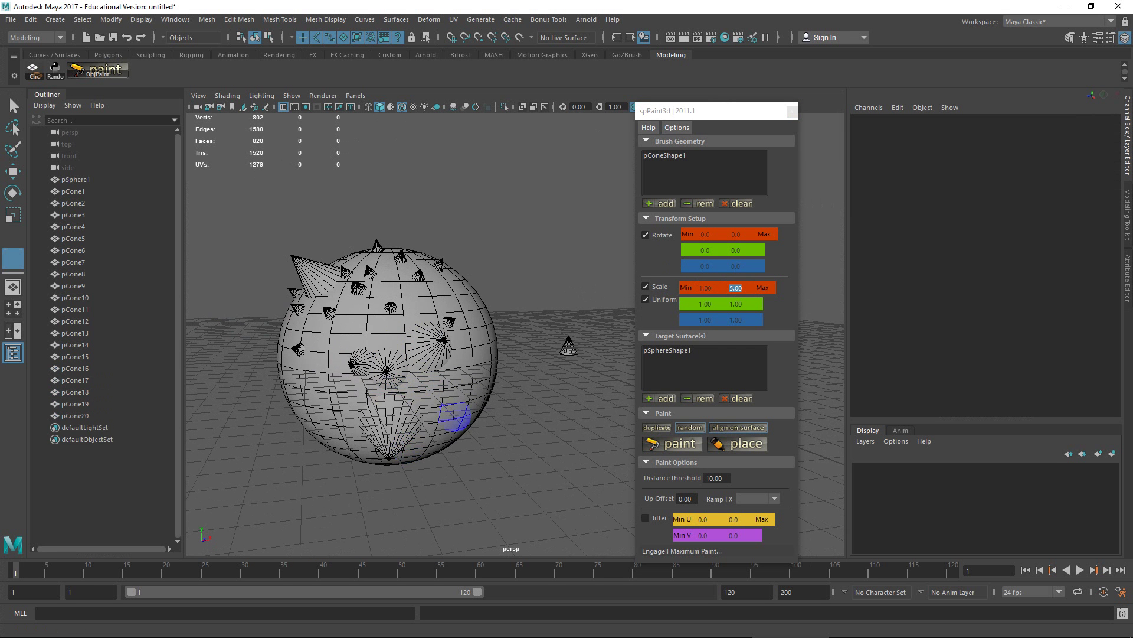
{"action": "left_click_drag", "start_coordinate": [455, 405], "coordinate": [506, 342], "text": "alt"}
{"action": "left_click", "coordinate": [505, 340]}
{"action": "left_click", "coordinate": [510, 292]}
{"action": "left_click", "coordinate": [467, 383]}
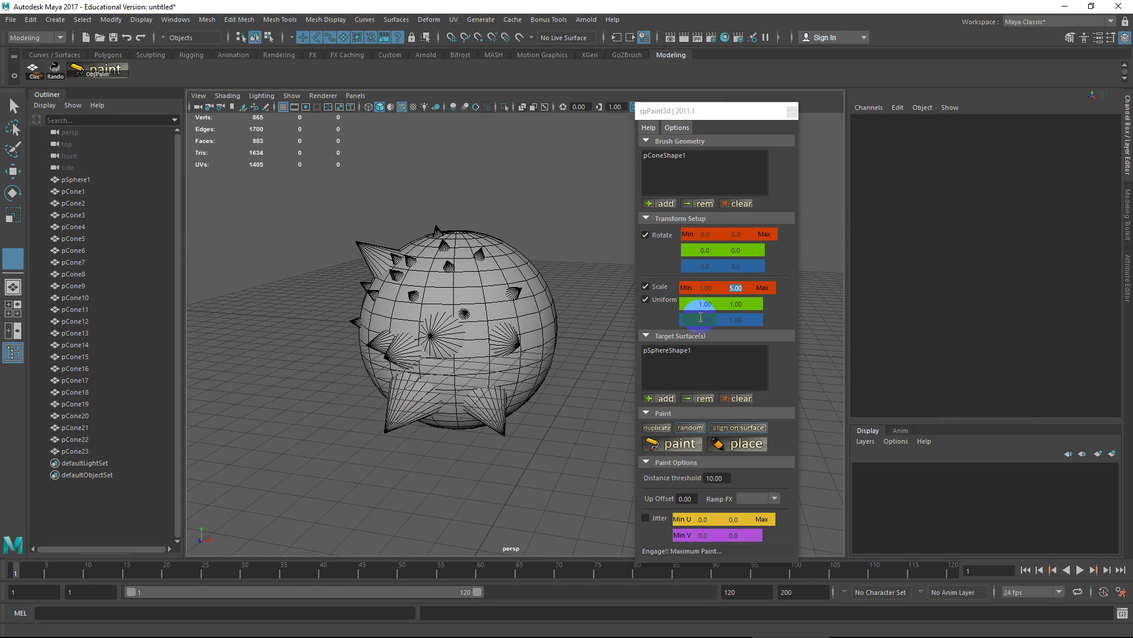
Set the brush scale maximum back to 1.00
{"action": "left_click", "coordinate": [692, 308]}
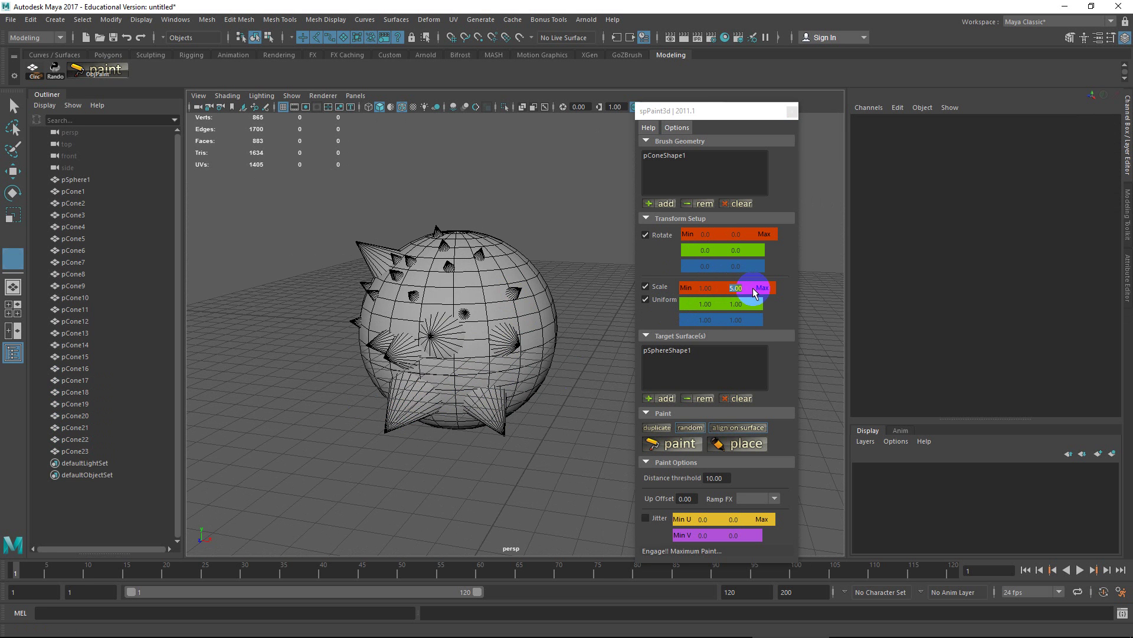
{"action": "left_click", "coordinate": [704, 288]}
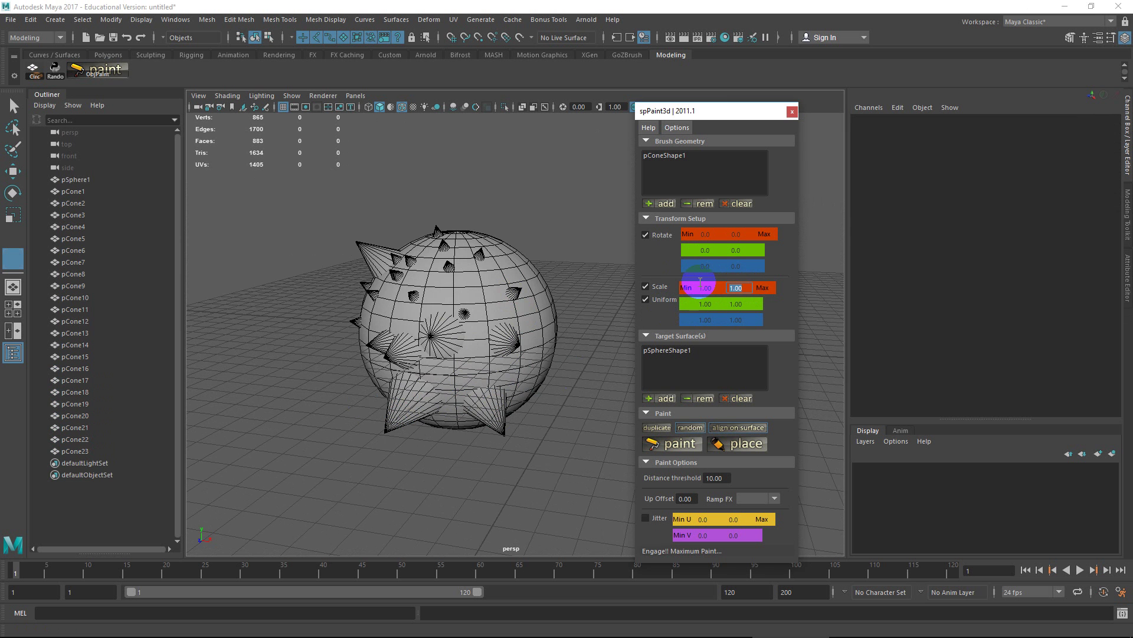
{"action": "left_click_drag", "start_coordinate": [396, 293], "coordinate": [438, 345], "text": "alt"}
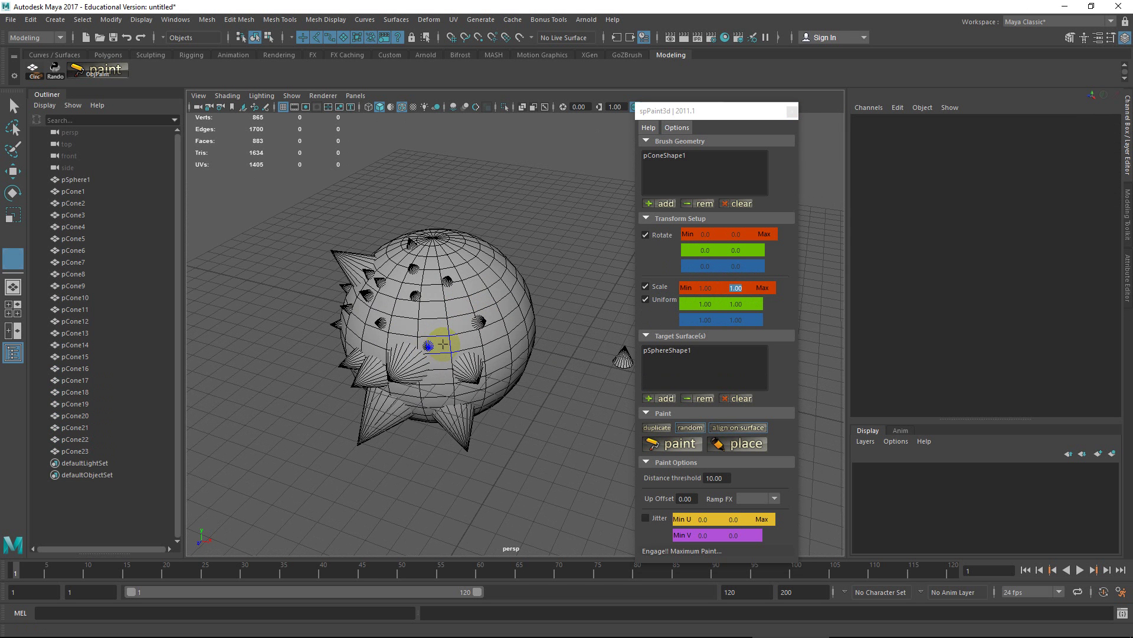
{"action": "mouse_move", "coordinate": [443, 344]}
{"action": "right_mouse_down", "text": "alt"}
{"action": "mouse_move", "coordinate": [488, 333]}
{"action": "mouse_move", "coordinate": [425, 344]}
{"action": "right_mouse_up", "text": "alt"}
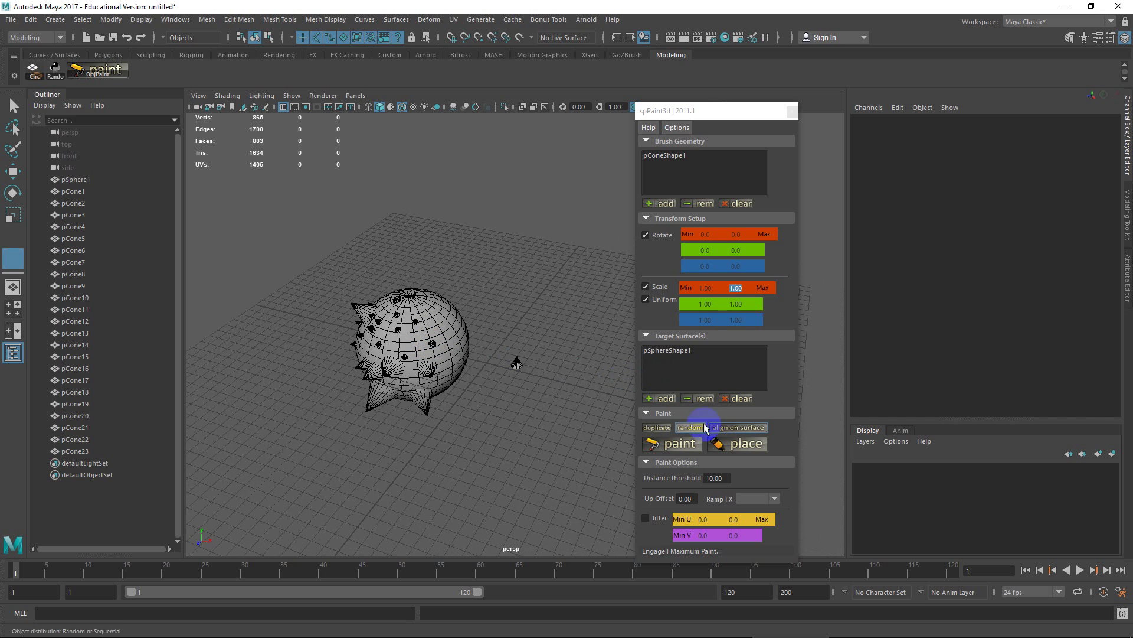
Paint three more cones on the sphere in instance mode, and switch the painting mode back to duplicate
{"action": "left_click", "coordinate": [657, 427]}
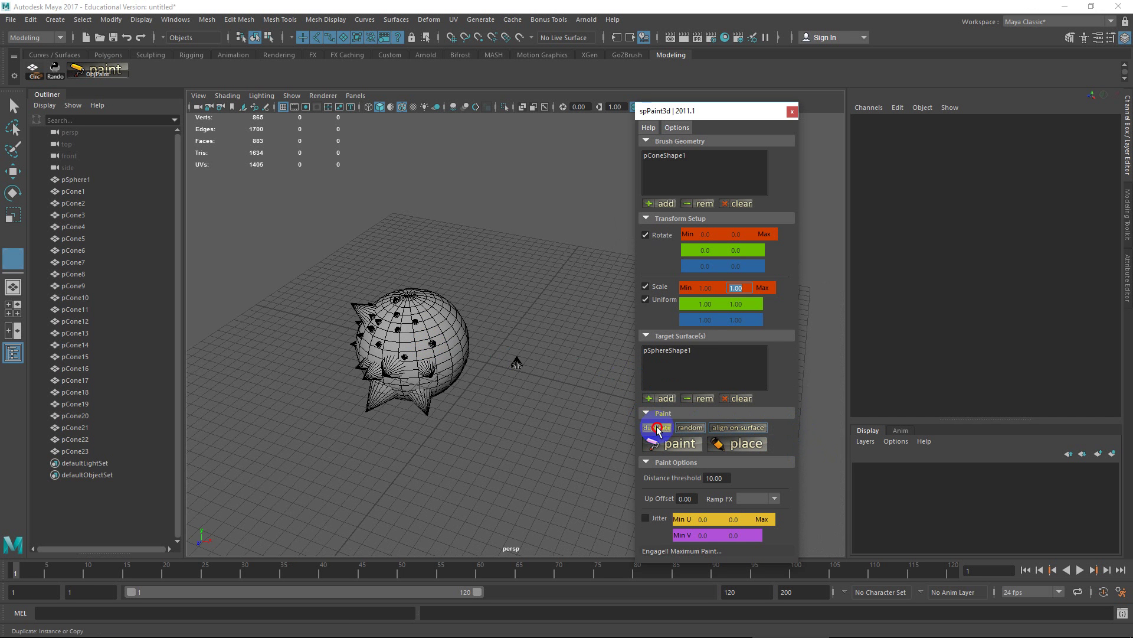
{"action": "mouse_move", "coordinate": [399, 329]}
{"action": "left_mouse_down"}
{"action": "mouse_move", "coordinate": [442, 327]}
{"action": "mouse_move", "coordinate": [469, 366]}
{"action": "left_mouse_up"}
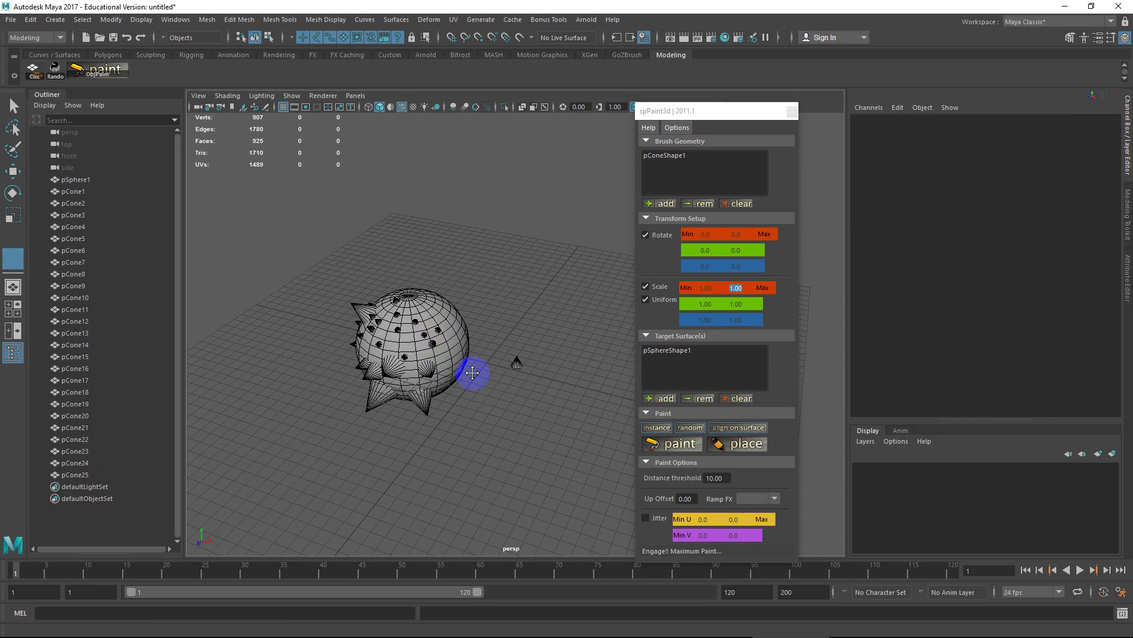
{"action": "mouse_move", "coordinate": [468, 366]}
{"action": "right_mouse_down", "text": "alt"}
{"action": "mouse_move", "coordinate": [488, 430]}
{"action": "mouse_move", "coordinate": [440, 377]}
{"action": "right_mouse_up", "text": "alt"}
{"action": "middle_click_drag", "start_coordinate": [440, 376], "coordinate": [445, 360], "text": "alt"}
{"action": "left_click", "coordinate": [457, 333]}
{"action": "mouse_move", "coordinate": [465, 378]}
{"action": "left_mouse_down", "text": "alt"}
{"action": "mouse_move", "coordinate": [455, 383]}
{"action": "mouse_move", "coordinate": [470, 420]}
{"action": "left_mouse_up", "text": "alt"}
{"action": "left_click", "coordinate": [657, 427]}
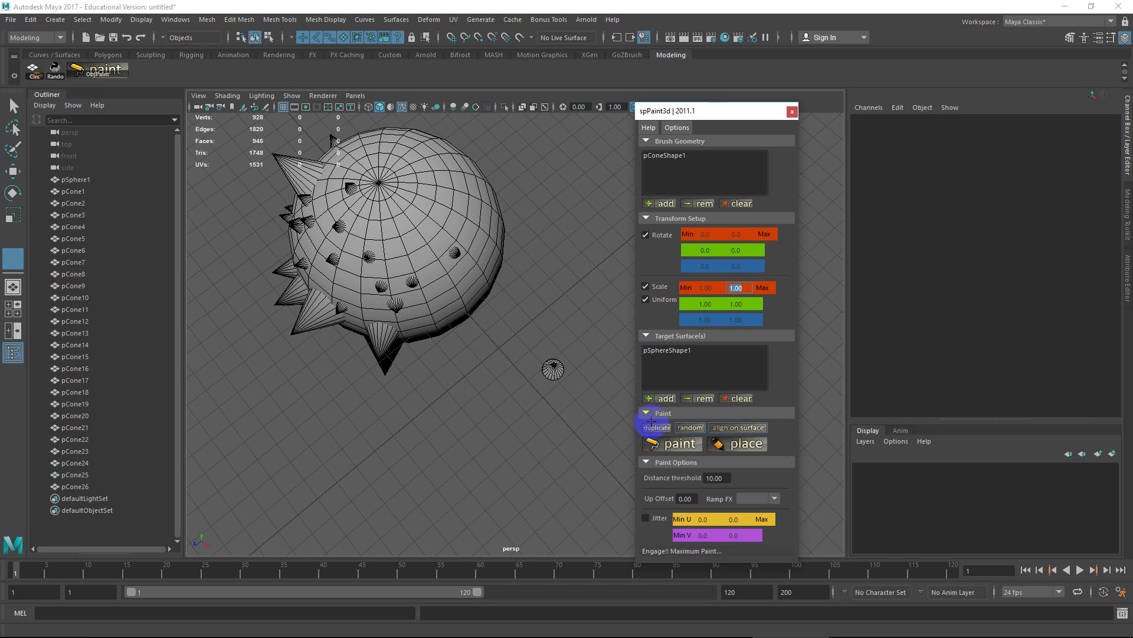
Delete all the painted cones, keeping only the sphere and the original cone
{"action": "left_click", "coordinate": [560, 370]}
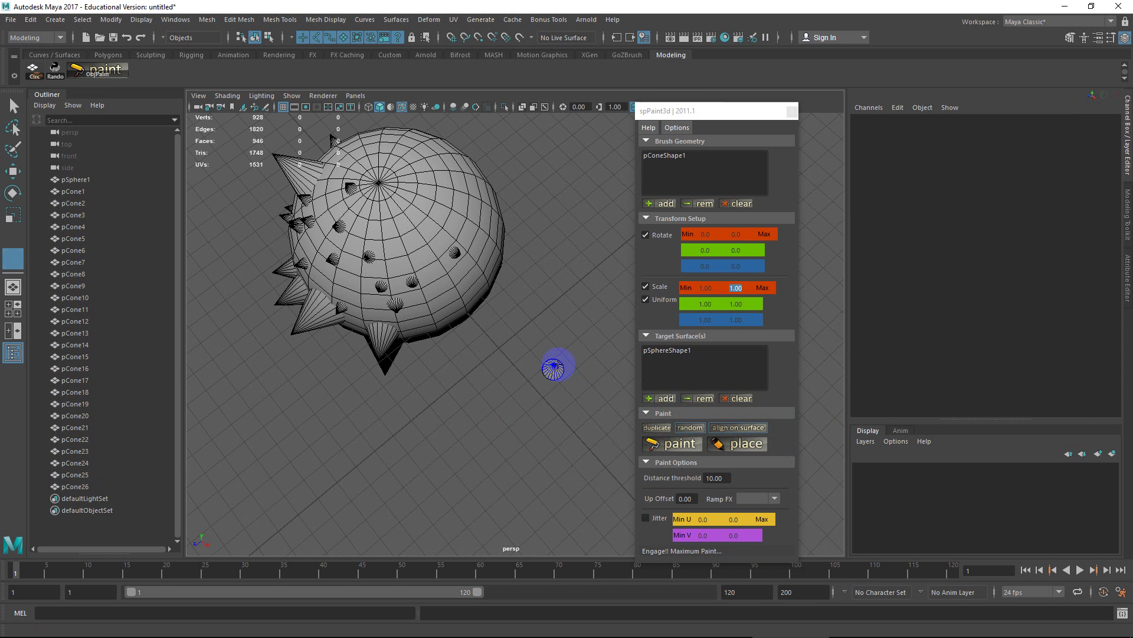
{"action": "scroll", "coordinate": [561, 371], "scroll_direction": "down", "scroll_amount": 4}
{"action": "left_click_drag", "start_coordinate": [505, 340], "coordinate": [527, 312], "text": "alt"}
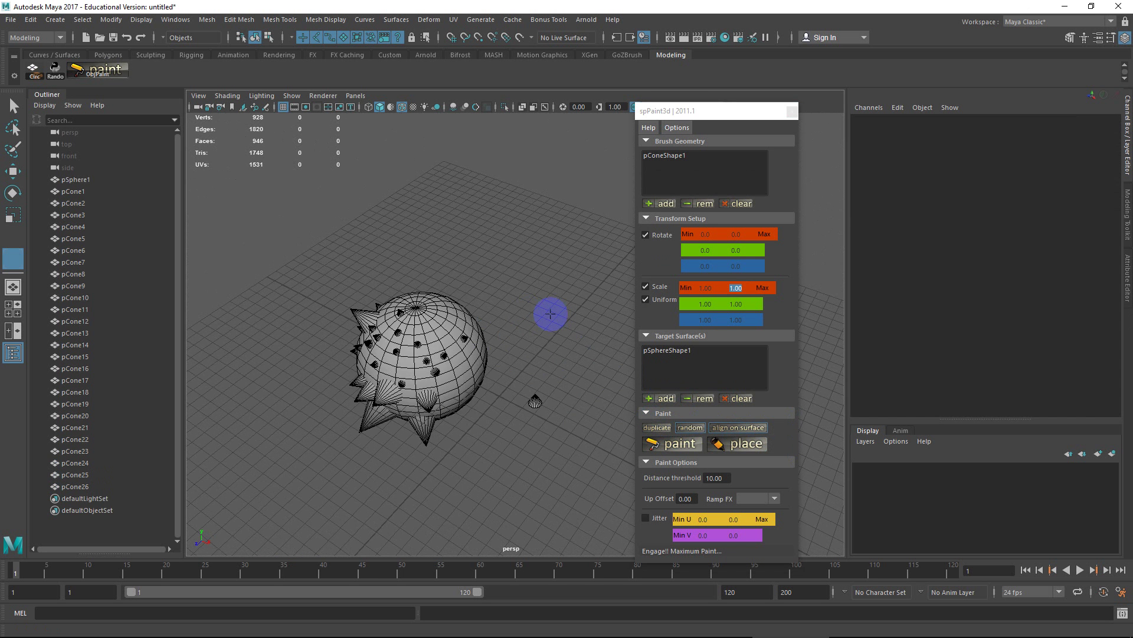
{"action": "key", "text": "w"}
{"action": "left_click_drag", "start_coordinate": [549, 270], "coordinate": [322, 528]}
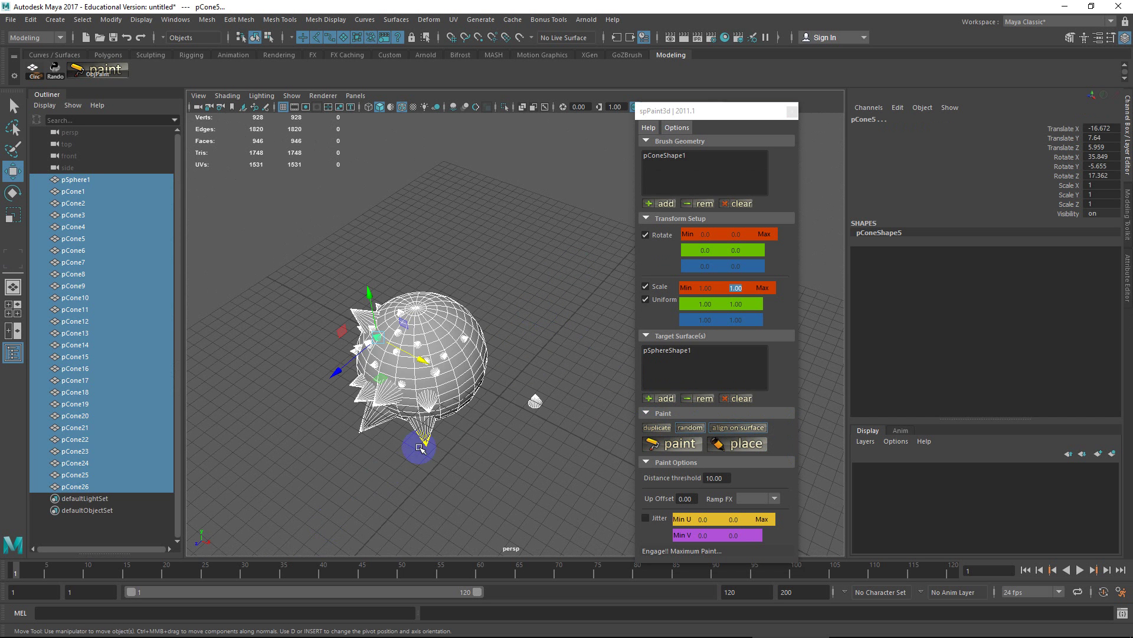
{"action": "left_click", "coordinate": [485, 422]}
{"action": "left_click", "coordinate": [449, 361]}
{"action": "left_click", "coordinate": [535, 403], "text": "shift"}
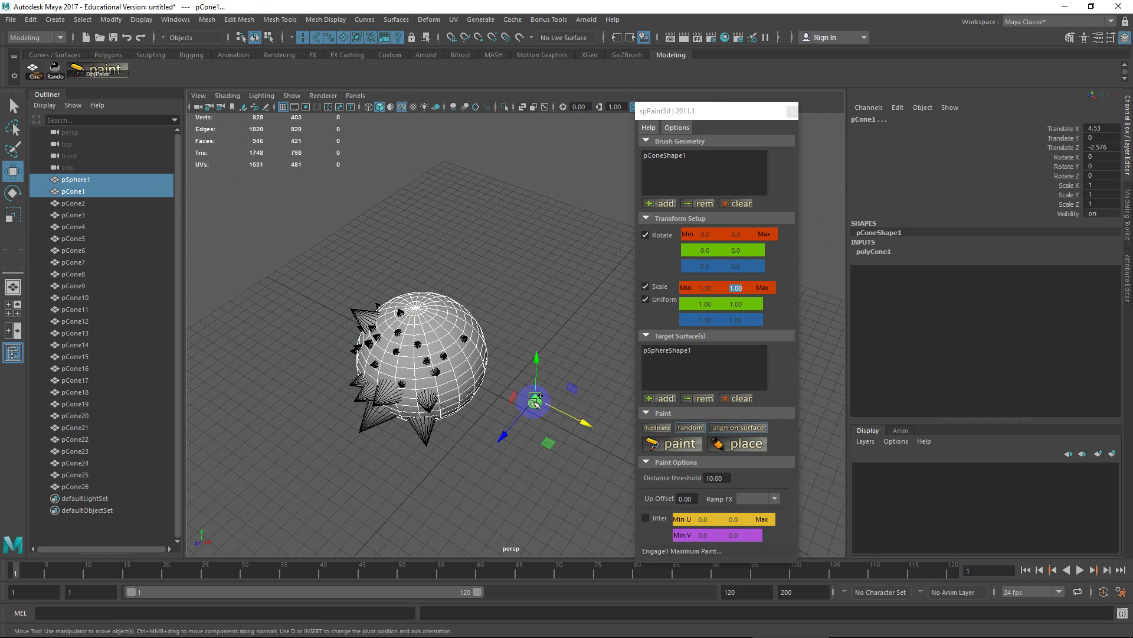
{"action": "key", "text": "ctrl+shift+i"}
{"action": "key", "text": "Delete"}
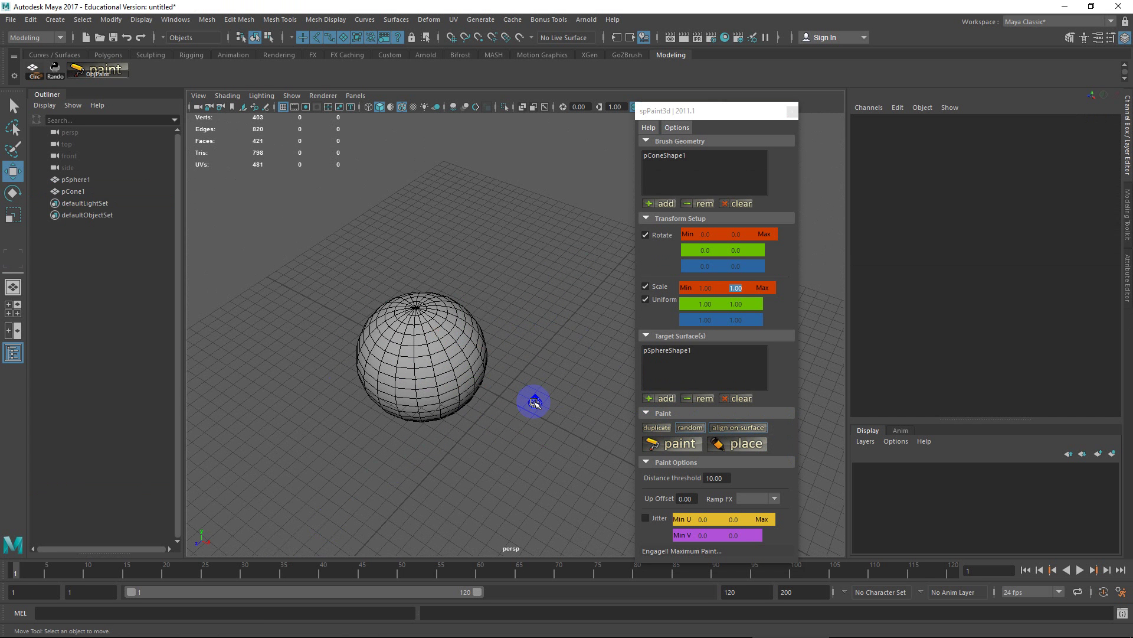
Move the original cone's pivot point straight down from its center to its base
{"action": "left_click", "coordinate": [534, 403]}
{"action": "left_click_drag", "start_coordinate": [527, 398], "coordinate": [533, 360], "text": "alt"}
{"action": "right_click_drag", "start_coordinate": [533, 360], "coordinate": [564, 398], "text": "alt"}
{"action": "middle_click_drag", "start_coordinate": [564, 399], "coordinate": [486, 200], "text": "alt"}
{"action": "right_click_drag", "start_coordinate": [486, 200], "coordinate": [546, 307], "text": "alt"}
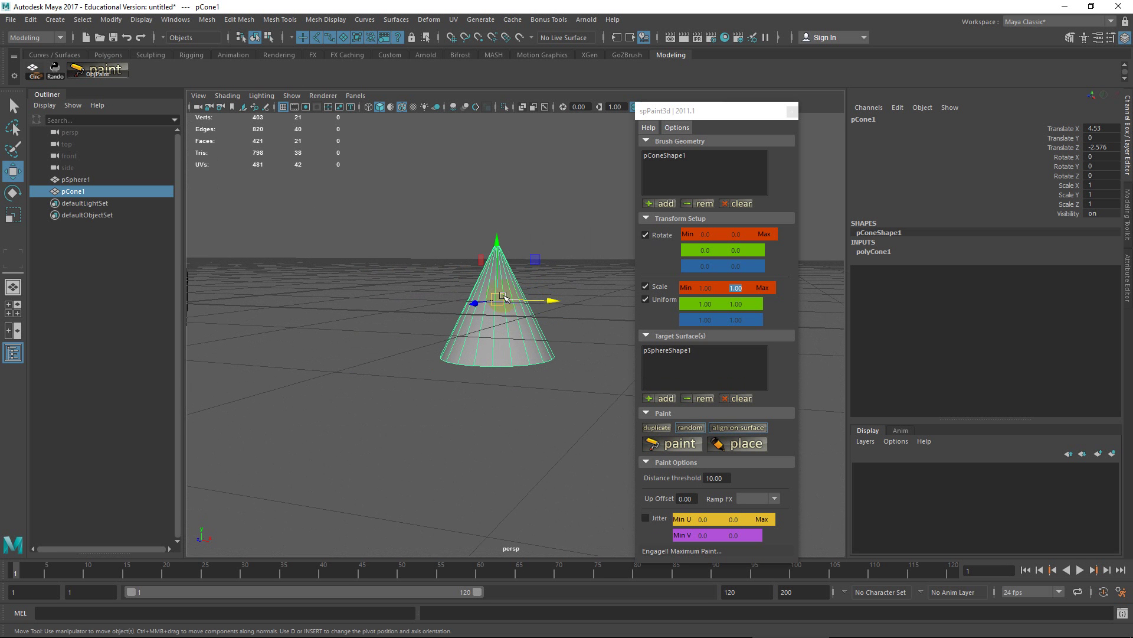
{"action": "key", "text": "d"}
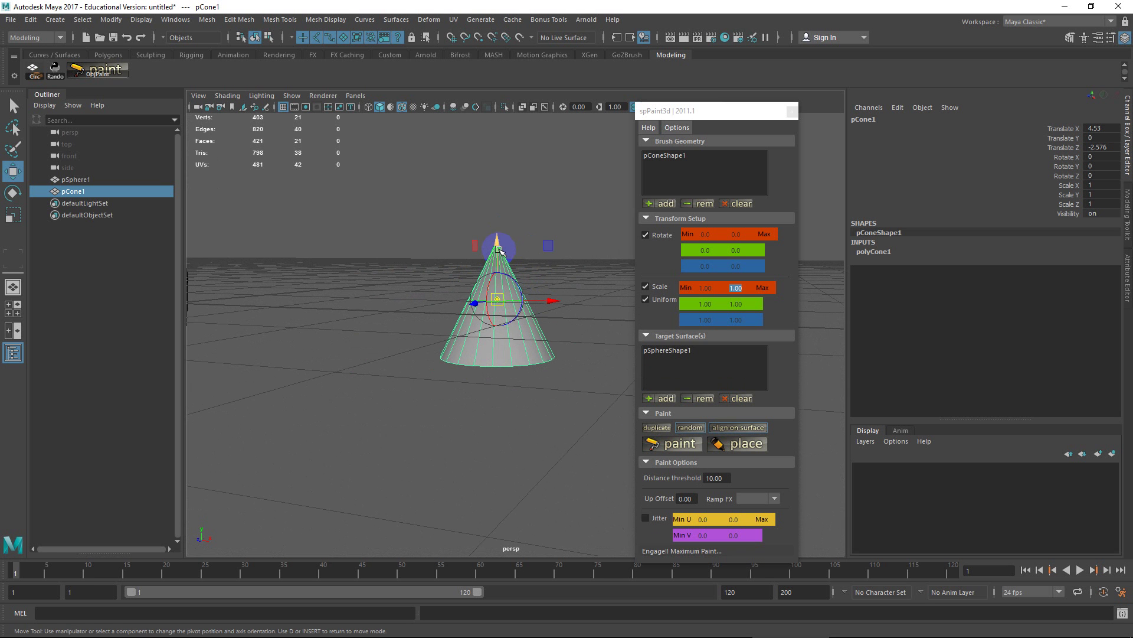
{"action": "left_click_drag", "start_coordinate": [498, 250], "coordinate": [467, 387]}
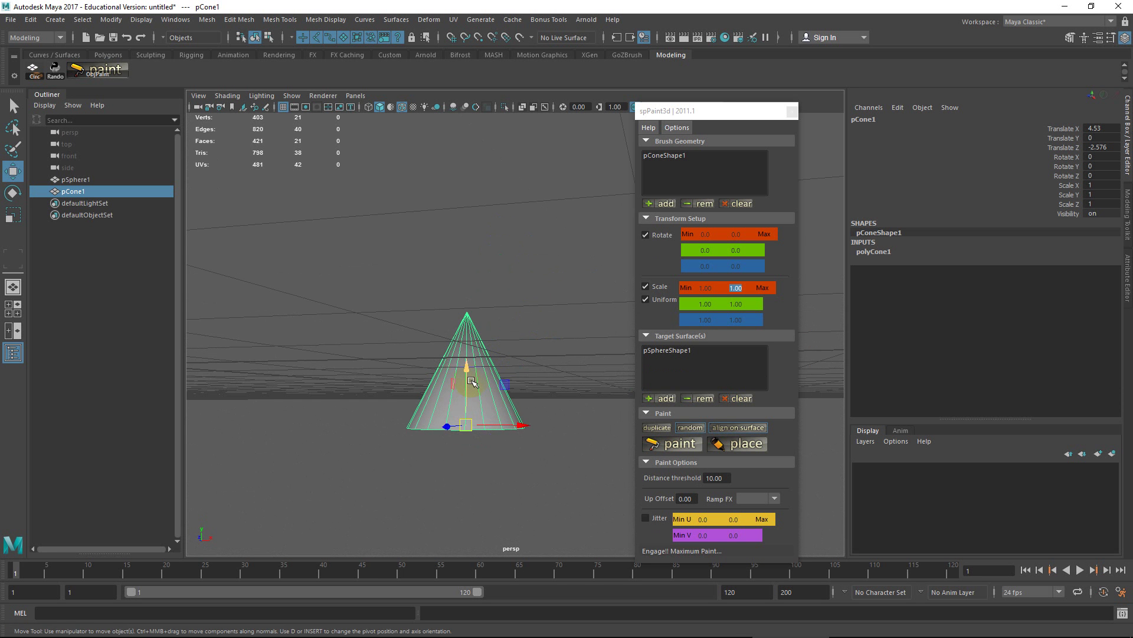
{"action": "left_click_drag", "start_coordinate": [467, 383], "coordinate": [614, 278], "text": "alt"}
Reload the cone as the brush geometry and paint four cones on the upper part of the sphere
{"action": "left_click", "coordinate": [679, 156]}
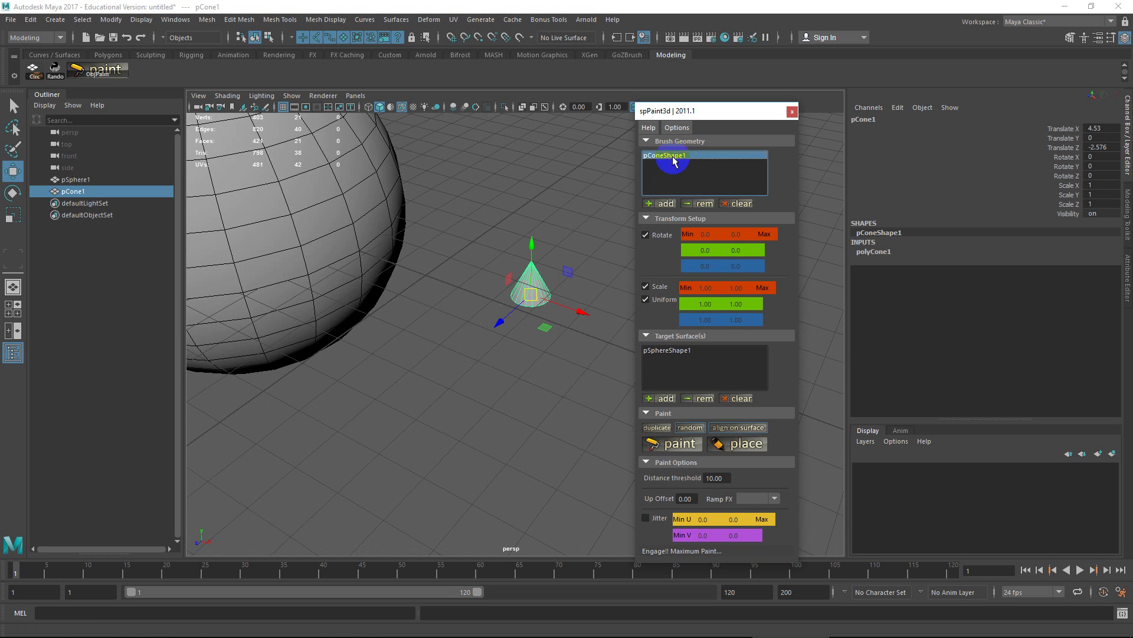
{"action": "left_click", "coordinate": [697, 203]}
{"action": "middle_click_drag", "start_coordinate": [449, 219], "coordinate": [537, 295], "text": "alt"}
{"action": "scroll", "coordinate": [537, 298], "scroll_direction": "down", "scroll_amount": 5}
{"action": "left_click", "coordinate": [680, 446]}
{"action": "left_click", "coordinate": [466, 262]}
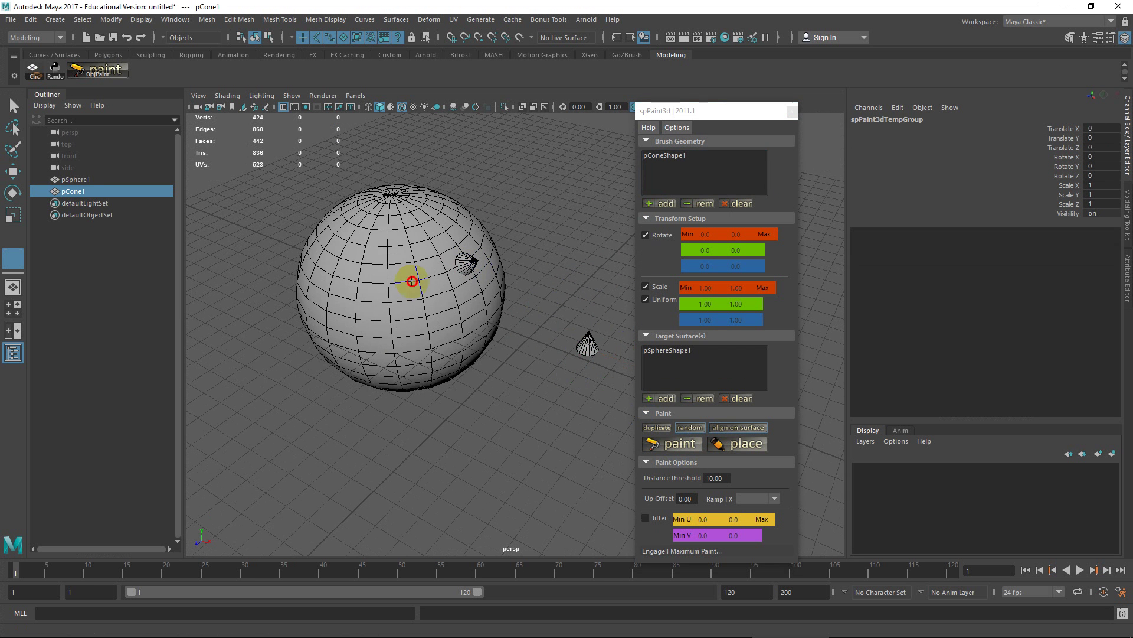
{"action": "left_click", "coordinate": [407, 245]}
{"action": "left_click", "coordinate": [366, 301]}
{"action": "left_click", "coordinate": [416, 304]}
Paint about eight more individual cones around the other sides of the sphere
{"action": "left_click_drag", "start_coordinate": [403, 380], "coordinate": [450, 304], "text": "alt"}
{"action": "left_click", "coordinate": [455, 300]}
{"action": "left_click", "coordinate": [447, 305]}
{"action": "left_click", "coordinate": [450, 304]}
{"action": "left_click", "coordinate": [450, 354]}
{"action": "left_click_drag", "start_coordinate": [450, 354], "coordinate": [524, 408], "text": "alt"}
{"action": "left_click", "coordinate": [443, 336]}
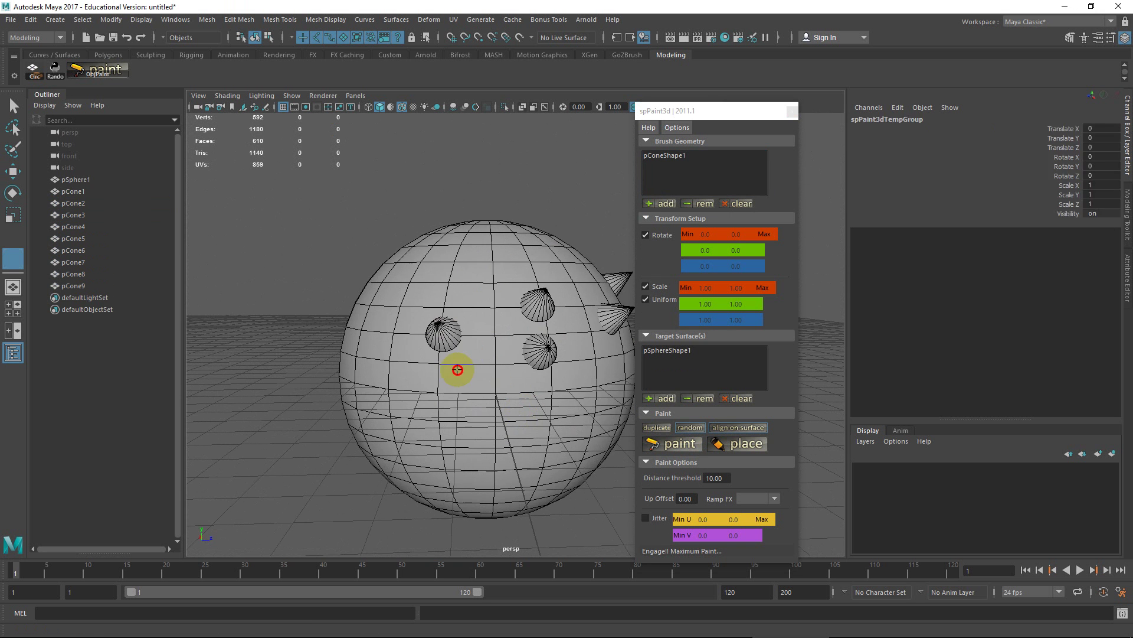
{"action": "mouse_move", "coordinate": [460, 374]}
{"action": "left_mouse_down", "text": "alt"}
{"action": "mouse_move", "coordinate": [498, 413]}
{"action": "mouse_move", "coordinate": [521, 377]}
{"action": "mouse_move", "coordinate": [450, 415]}
{"action": "mouse_move", "coordinate": [457, 385]}
{"action": "left_mouse_up", "text": "alt"}
{"action": "left_click", "coordinate": [561, 379]}
{"action": "left_click", "coordinate": [502, 398]}
{"action": "left_click", "coordinate": [446, 341]}
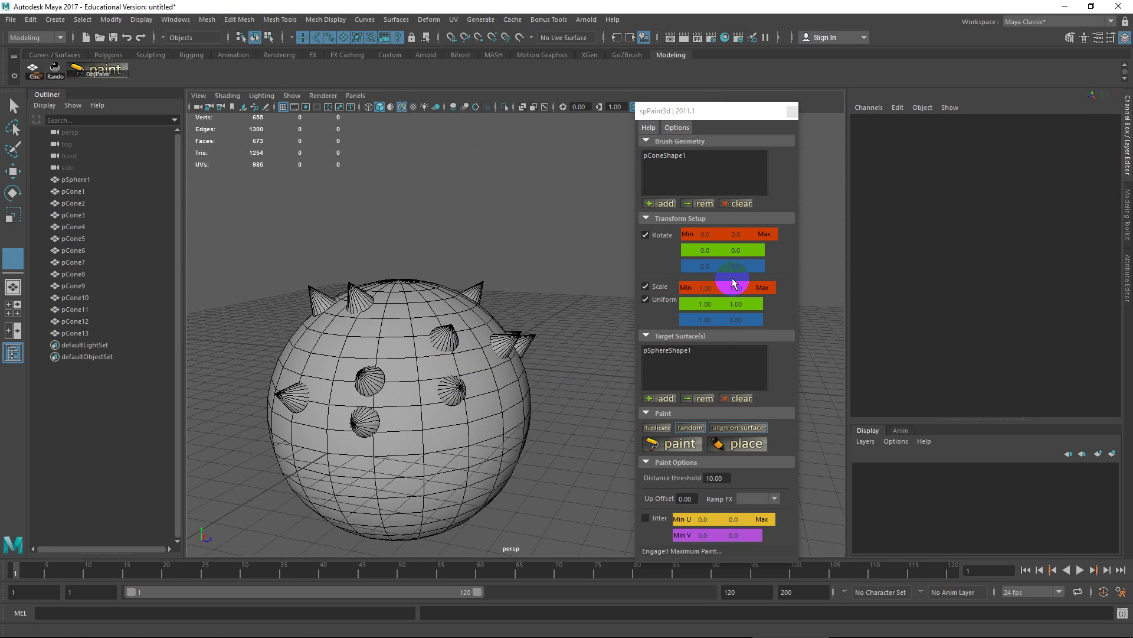
Paint one cone with sequential object distribution, and switch the distribution back to random
{"action": "left_click", "coordinate": [722, 250]}
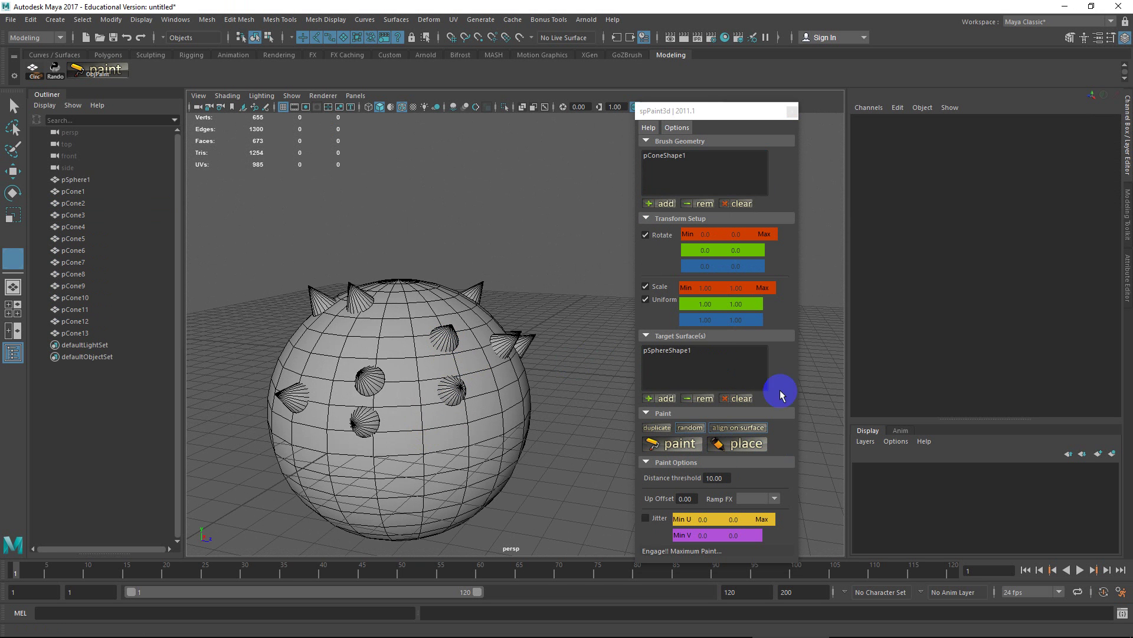
{"action": "left_click", "coordinate": [697, 431]}
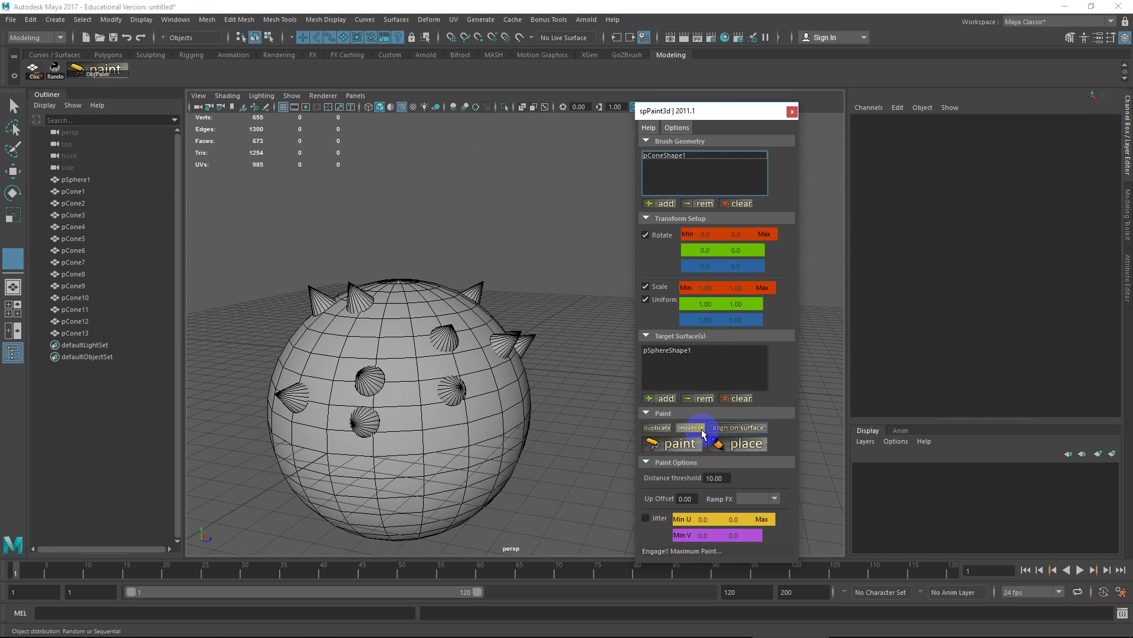
{"action": "left_click", "coordinate": [417, 337]}
{"action": "left_click", "coordinate": [689, 427]}
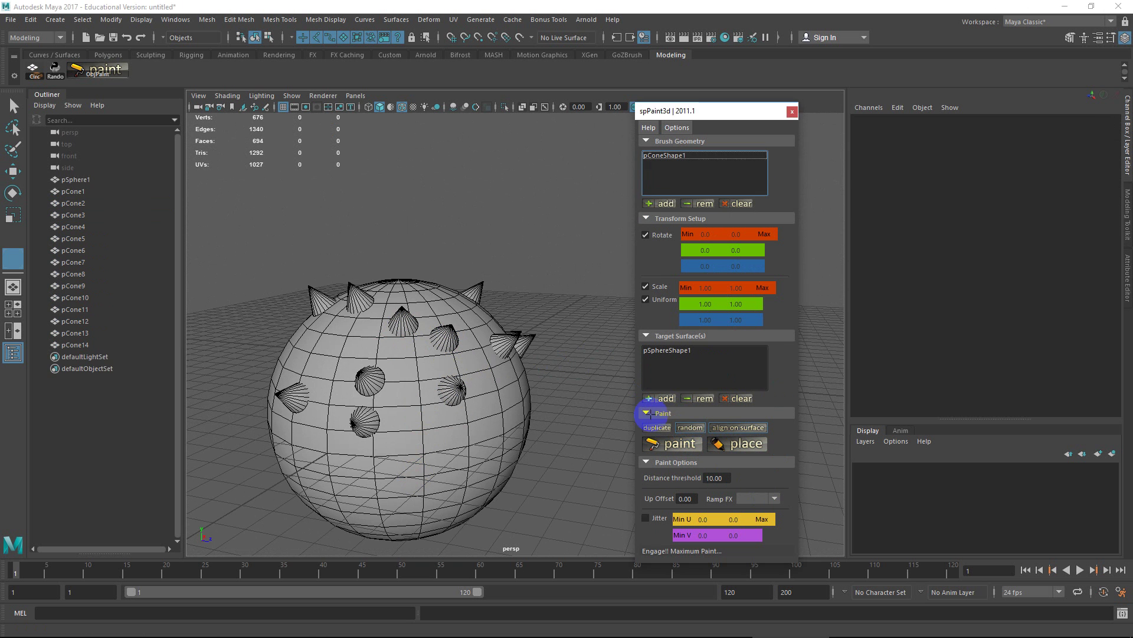
Paint about twelve more cones on the sphere with single dabs and a continuous stroke
{"action": "left_click", "coordinate": [398, 451]}
{"action": "left_click", "coordinate": [420, 378]}
{"action": "left_click", "coordinate": [443, 519]}
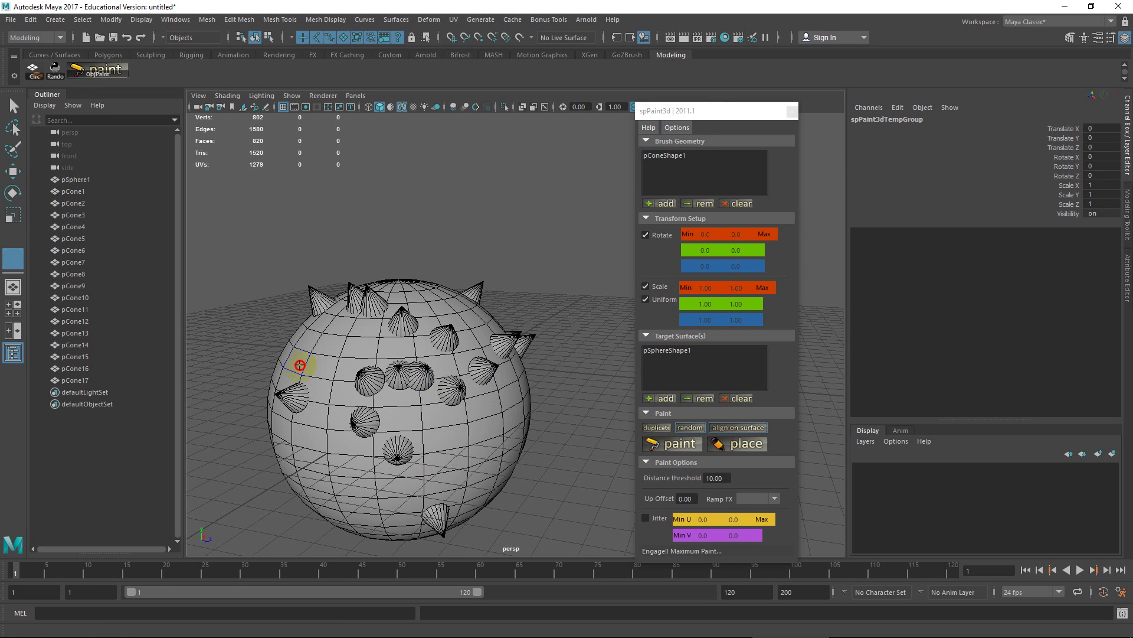
{"action": "left_click_drag", "start_coordinate": [393, 351], "coordinate": [443, 412]}
{"action": "right_click_drag", "start_coordinate": [443, 412], "coordinate": [446, 381], "text": "alt"}
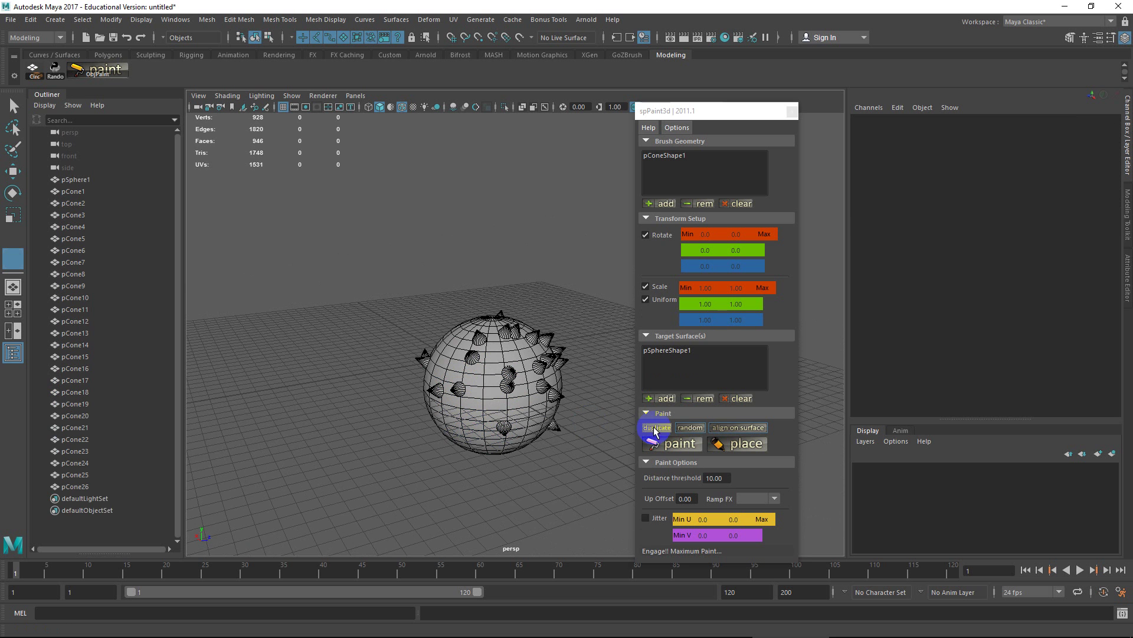
Examine the distance threshold and the spPaint3d setup options, and close the setup window
{"action": "left_click", "coordinate": [712, 480]}
{"action": "left_click_drag", "start_coordinate": [723, 480], "coordinate": [688, 481]}
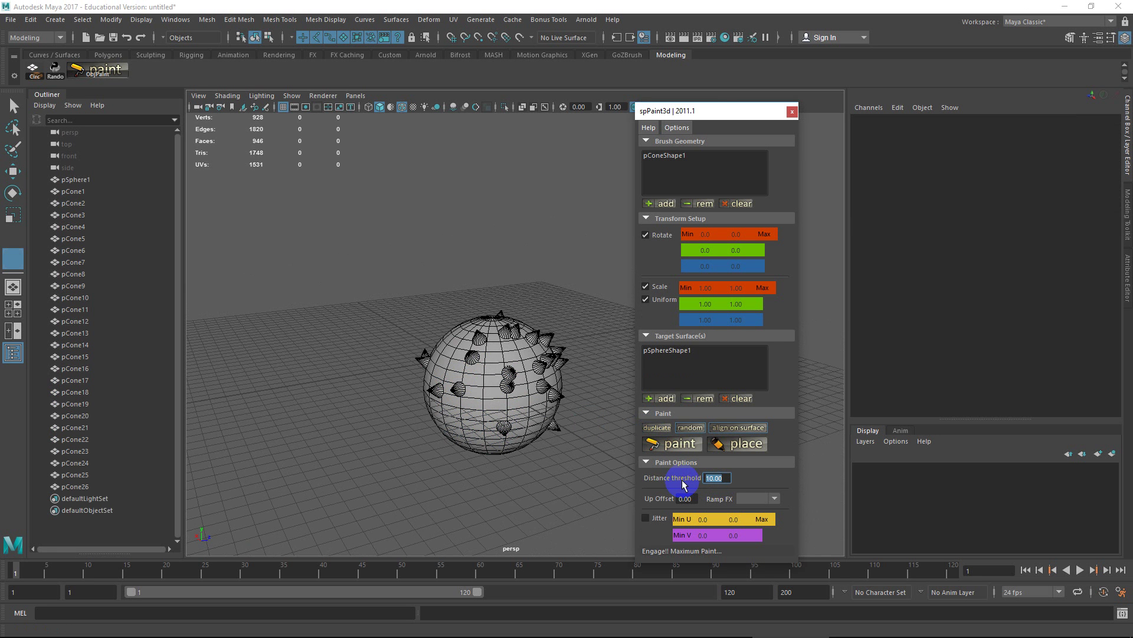
{"action": "left_click", "coordinate": [677, 126]}
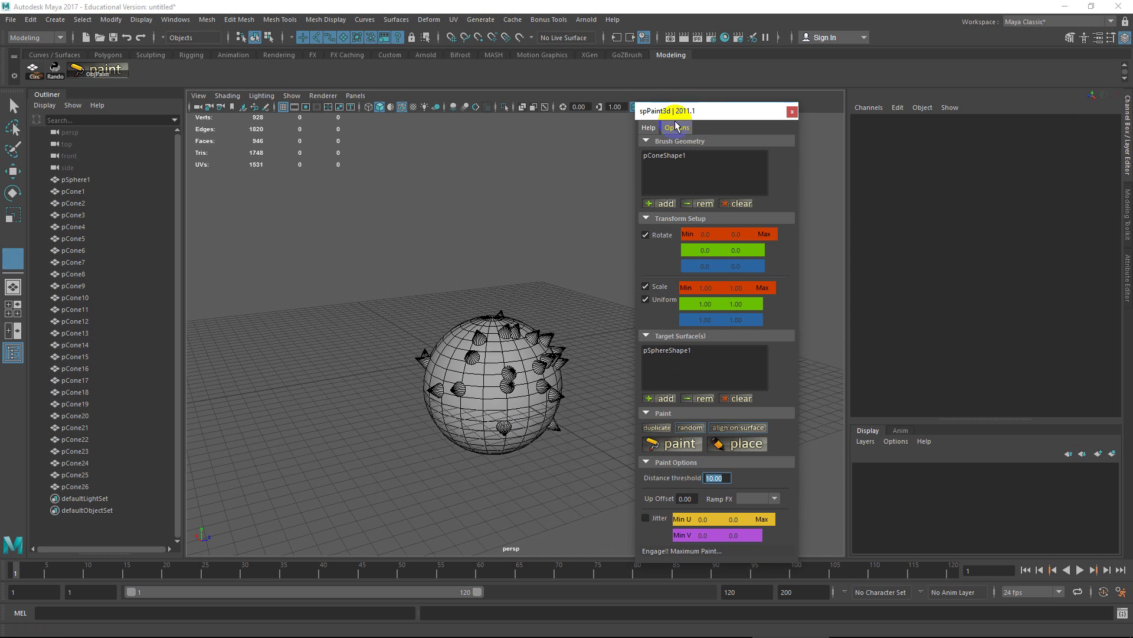
{"action": "left_click", "coordinate": [490, 267]}
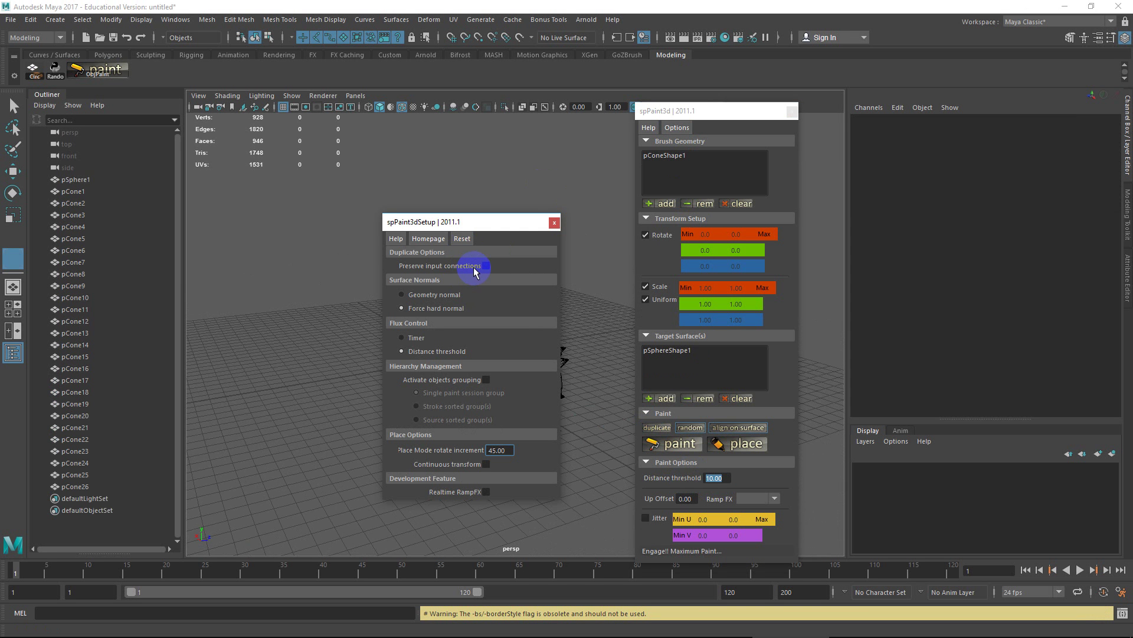
{"action": "left_click", "coordinate": [555, 222]}
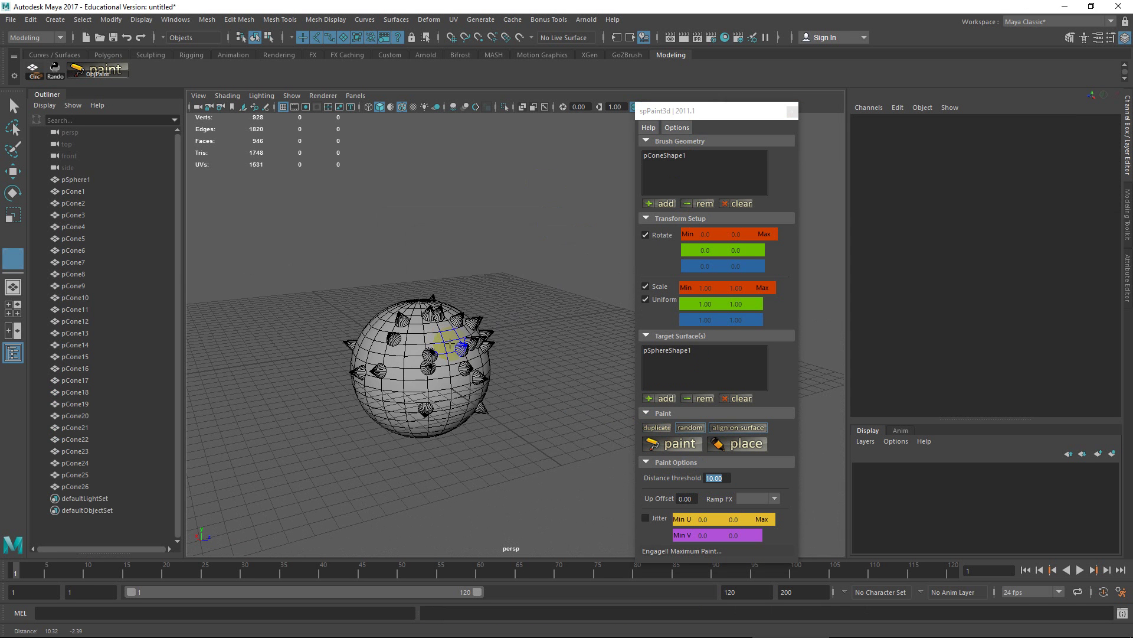
Activate place mode and position about six individual cones on different sides of the sphere
{"action": "key", "text": "q"}
{"action": "left_click_drag", "start_coordinate": [496, 351], "coordinate": [440, 376], "text": "alt"}
{"action": "left_click", "coordinate": [724, 439]}
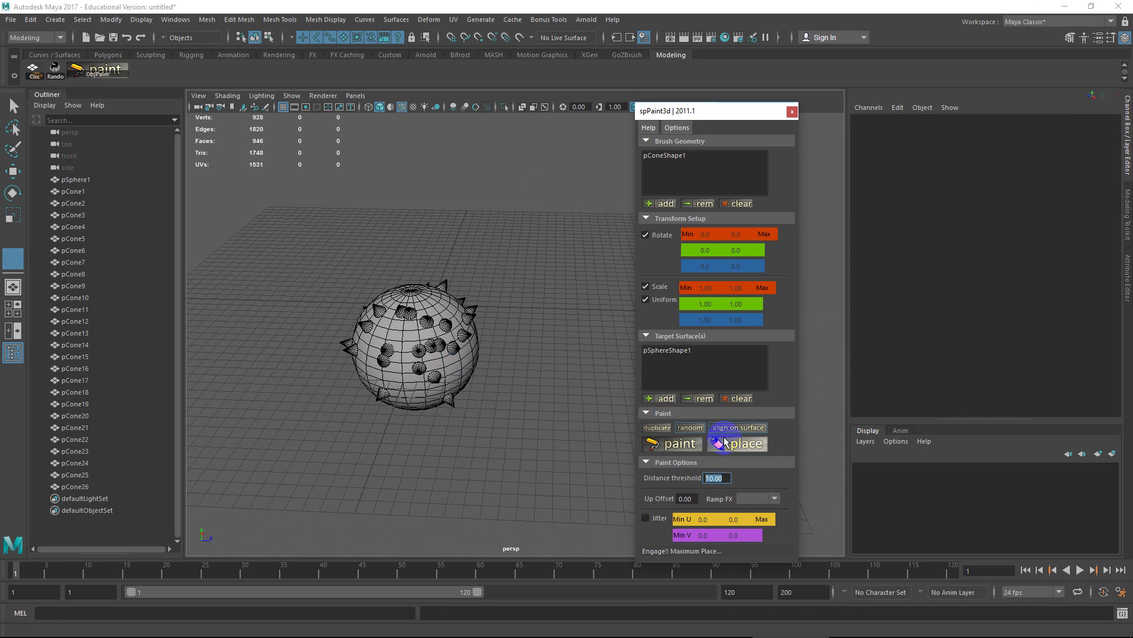
{"action": "scroll", "coordinate": [427, 341], "scroll_direction": "up", "scroll_amount": 8}
{"action": "middle_click_drag", "start_coordinate": [426, 342], "coordinate": [515, 355], "text": "alt"}
{"action": "left_click_drag", "start_coordinate": [471, 348], "coordinate": [452, 208]}
{"action": "mouse_move", "coordinate": [530, 237]}
{"action": "left_mouse_down"}
{"action": "mouse_move", "coordinate": [537, 252]}
{"action": "mouse_move", "coordinate": [526, 260]}
{"action": "mouse_move", "coordinate": [535, 243]}
{"action": "left_mouse_up"}
{"action": "left_click_drag", "start_coordinate": [419, 321], "coordinate": [380, 354]}
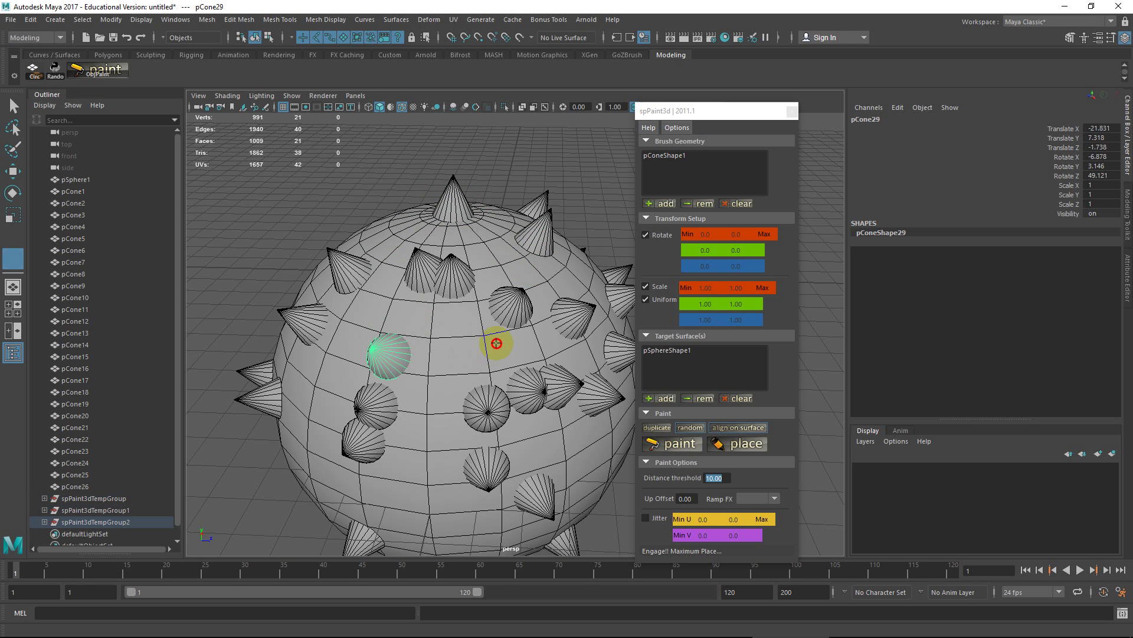
{"action": "left_click_drag", "start_coordinate": [496, 339], "coordinate": [441, 461]}
{"action": "scroll", "coordinate": [441, 459], "scroll_direction": "down", "scroll_amount": 4}
{"action": "left_click_drag", "start_coordinate": [527, 376], "coordinate": [441, 397], "text": "alt"}
{"action": "left_click_drag", "start_coordinate": [473, 396], "coordinate": [488, 416]}
Start a new scene, discarding the changes to the untitled scene
{"action": "left_click", "coordinate": [11, 19]}
{"action": "left_click", "coordinate": [92, 72]}
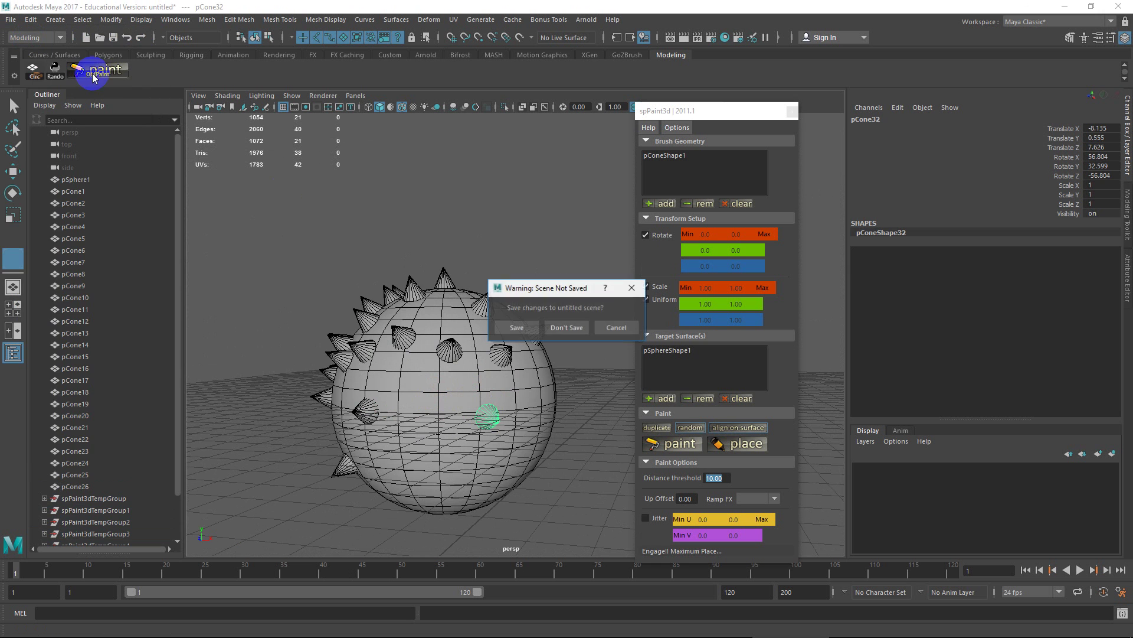
{"action": "left_click", "coordinate": [566, 323]}
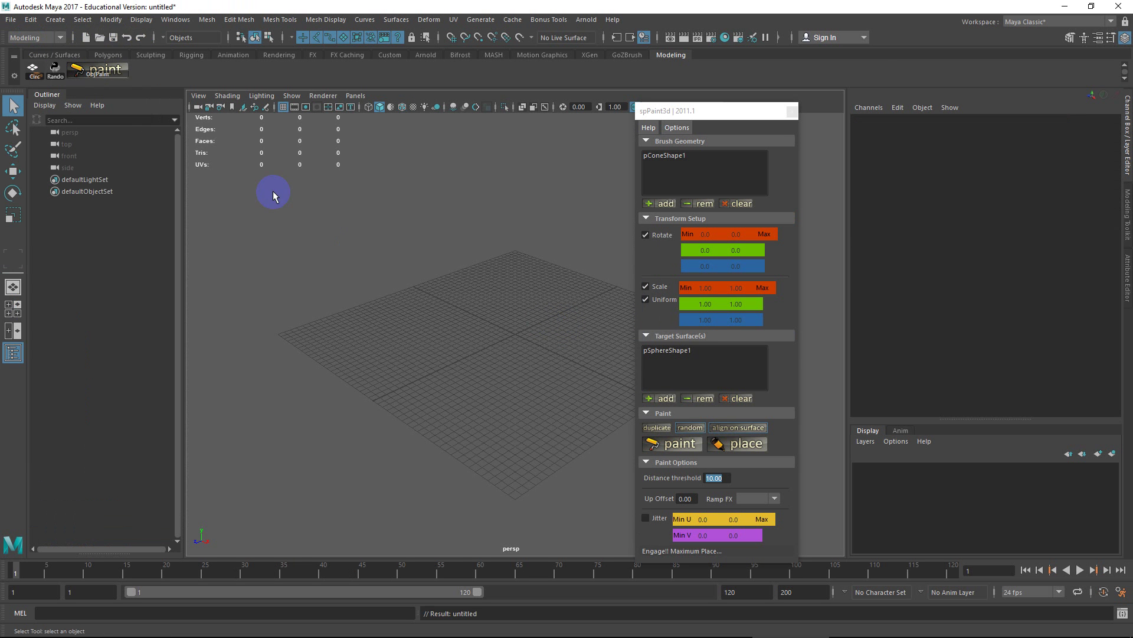
Create a polygon cube, scale it uniformly to about 9.7, and stretch it into a long box
{"action": "left_click", "coordinate": [108, 54]}
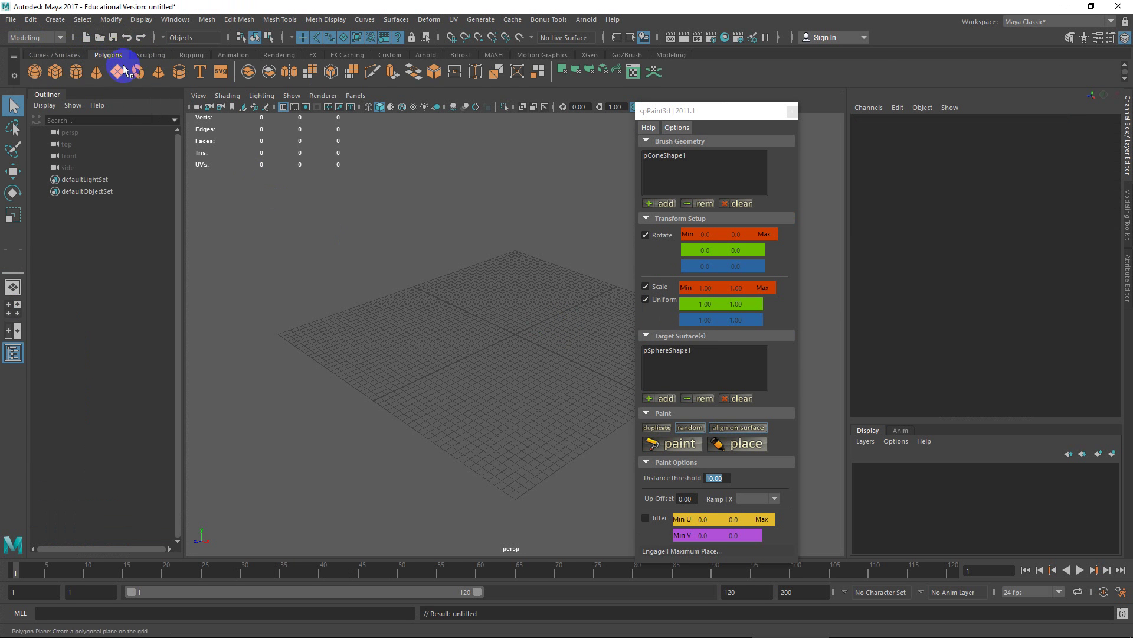
{"action": "left_click", "coordinate": [54, 71]}
{"action": "key", "text": "e"}
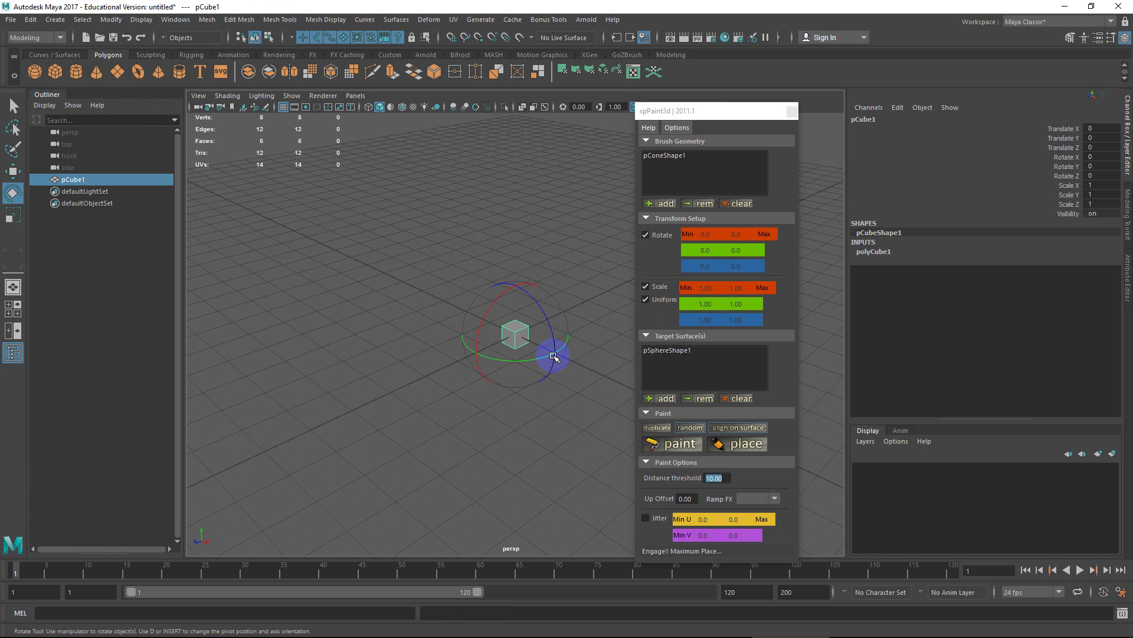
{"action": "key", "text": "r"}
{"action": "middle_click_drag", "start_coordinate": [537, 344], "coordinate": [590, 395]}
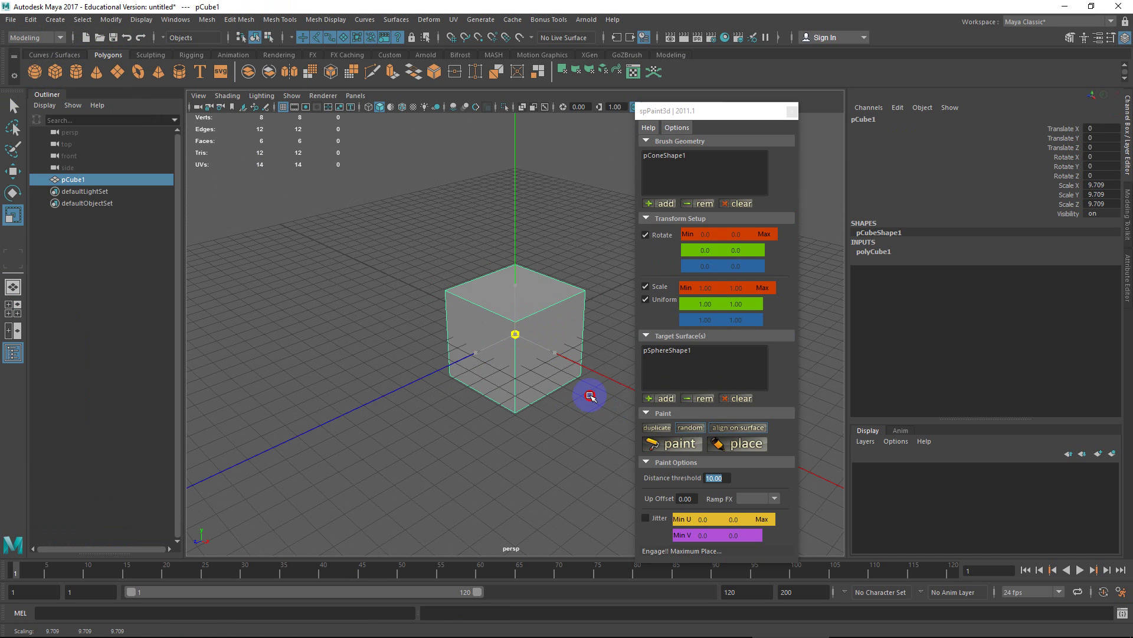
{"action": "left_click_drag", "start_coordinate": [546, 337], "coordinate": [599, 354]}
Select all six faces of the box, extrude them, and close the spPaint3d window
{"action": "right_click_drag", "start_coordinate": [538, 324], "coordinate": [542, 366]}
{"action": "left_click_drag", "start_coordinate": [542, 366], "coordinate": [592, 327], "text": "alt"}
{"action": "left_click_drag", "start_coordinate": [559, 272], "coordinate": [469, 430]}
{"action": "left_click_drag", "start_coordinate": [600, 347], "coordinate": [517, 370], "text": "alt"}
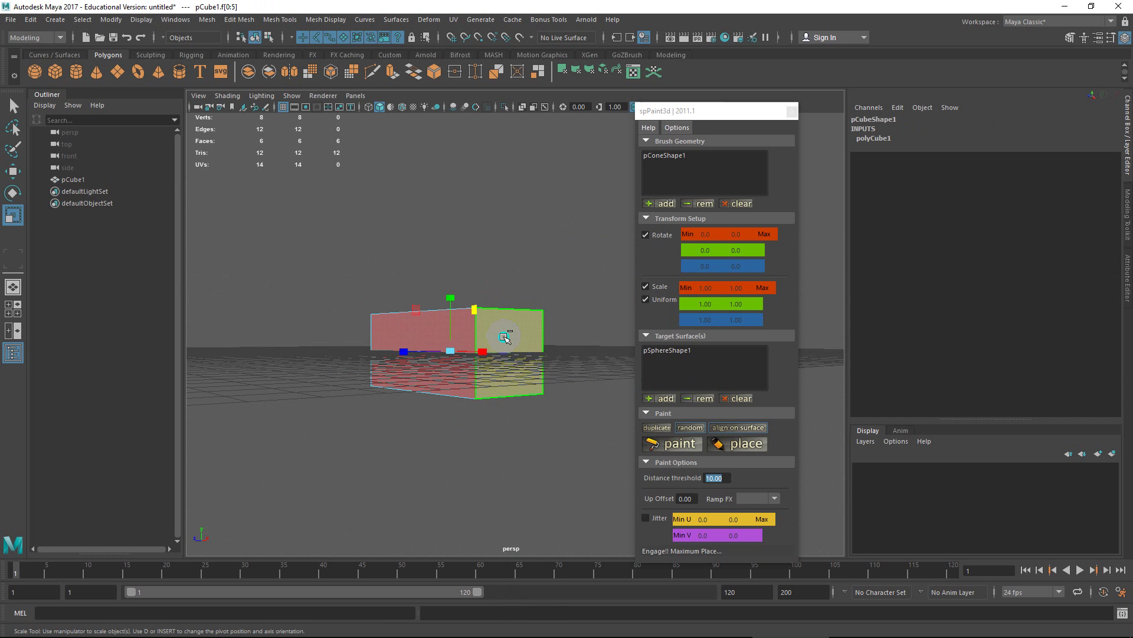
{"action": "right_click_drag", "start_coordinate": [505, 337], "coordinate": [498, 372], "text": "shift"}
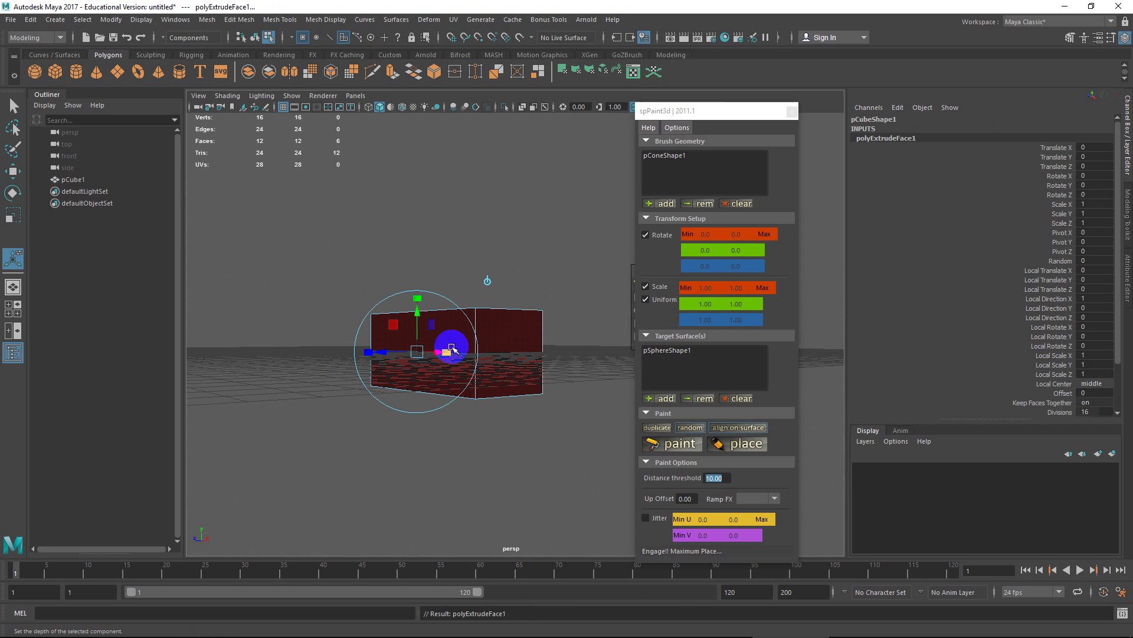
{"action": "left_click", "coordinate": [792, 111]}
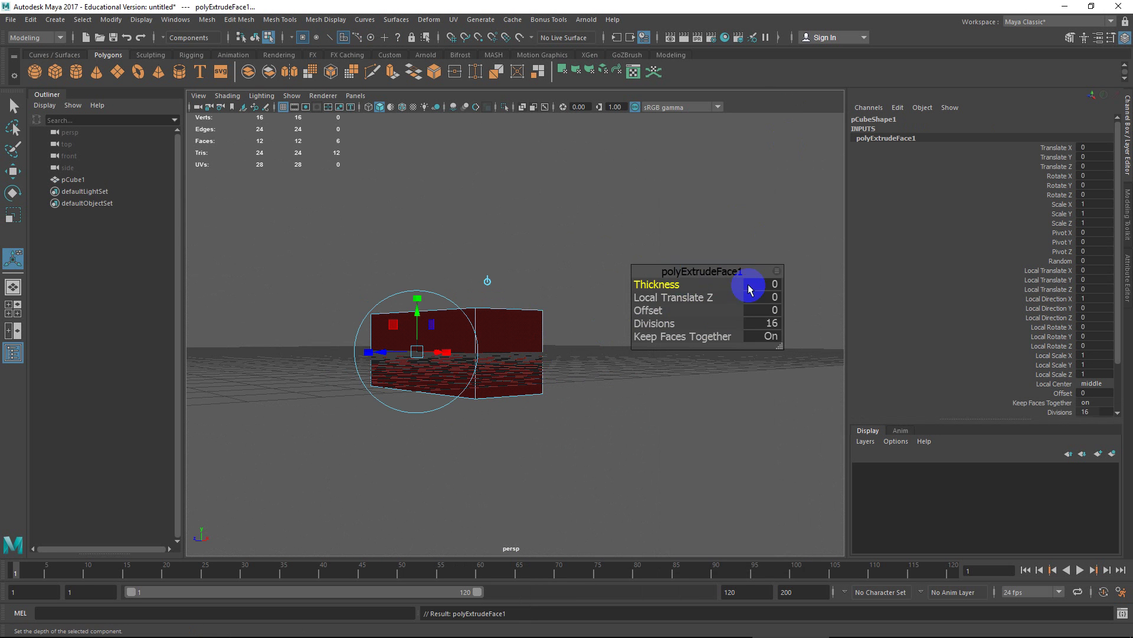
{"action": "left_click_drag", "start_coordinate": [667, 284], "coordinate": [645, 278]}
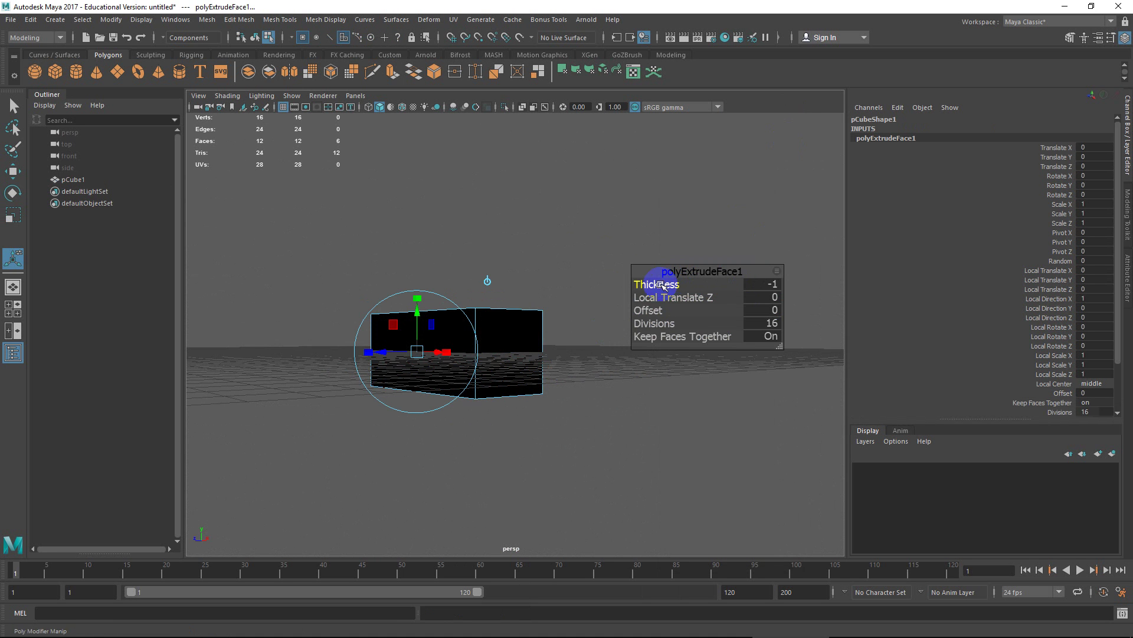
{"action": "left_click_drag", "start_coordinate": [663, 336], "coordinate": [613, 336]}
{"action": "left_click_drag", "start_coordinate": [655, 323], "coordinate": [644, 323]}
{"action": "left_click_drag", "start_coordinate": [662, 284], "coordinate": [670, 287]}
{"action": "key", "text": "ctrl+z"}
{"action": "key", "text": "ctrl+z"}
{"action": "key", "text": "ctrl+z"}
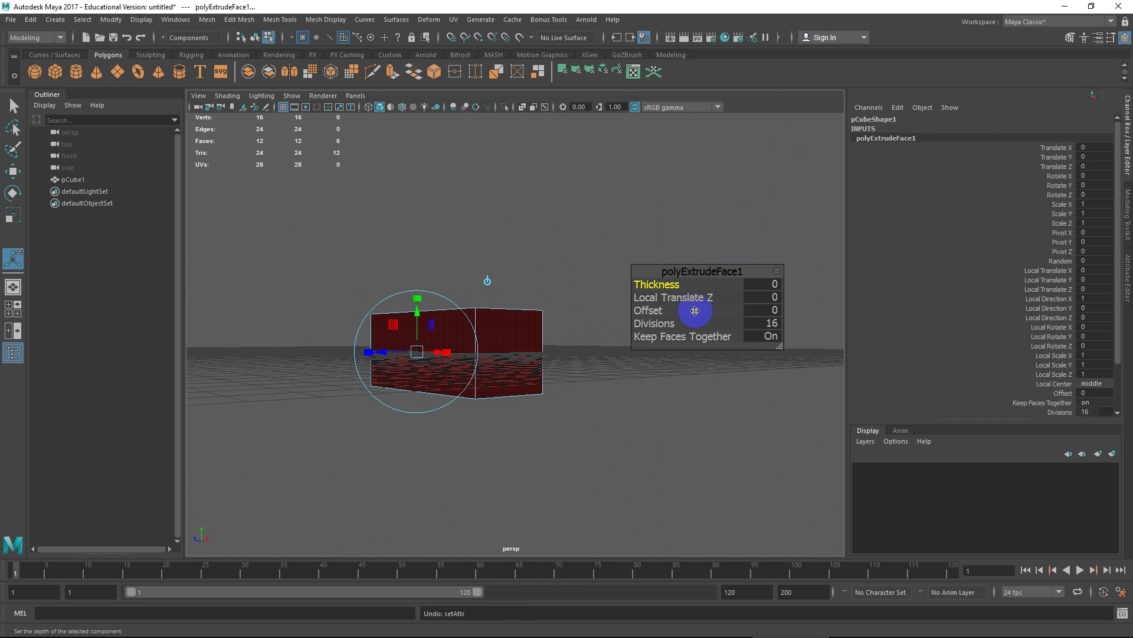
Inset the box faces separately with offset 1.2 and one division, and extrude them again with one division, Local Translate Z -1.9 and offset 1.4
{"action": "left_click_drag", "start_coordinate": [655, 323], "coordinate": [607, 372]}
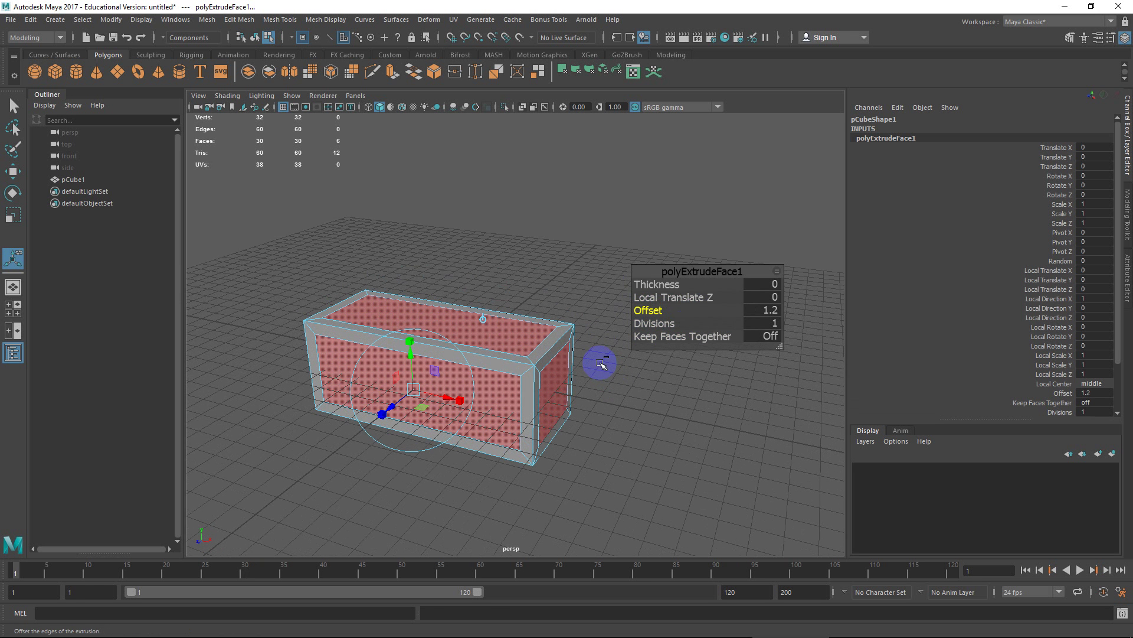
{"action": "key", "text": "ctrl+e"}
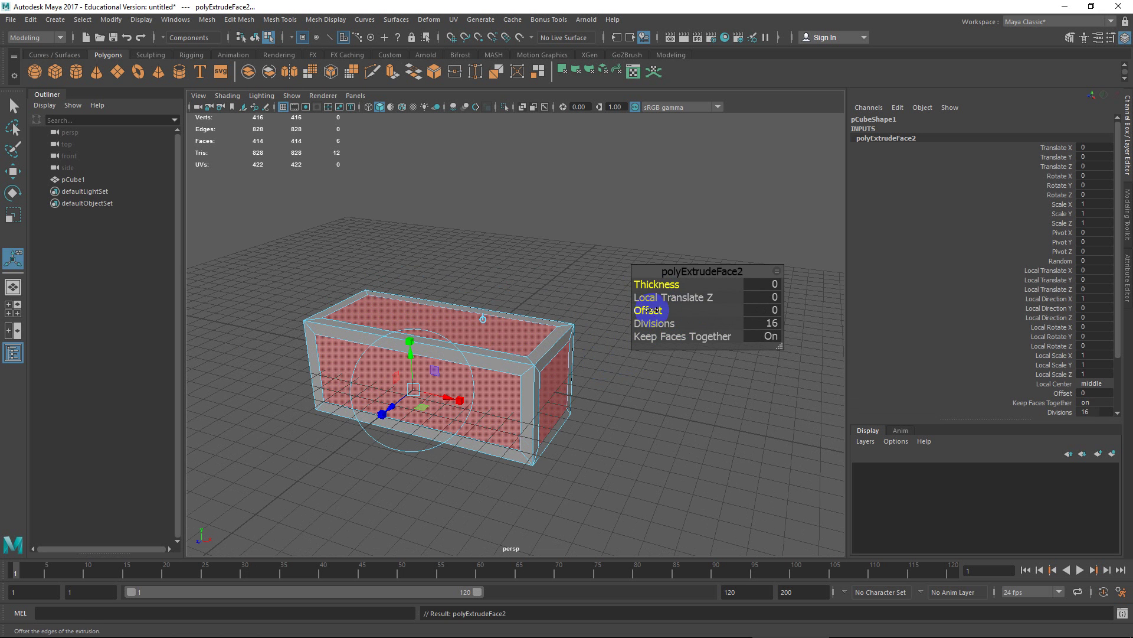
{"action": "left_click_drag", "start_coordinate": [649, 298], "coordinate": [522, 313]}
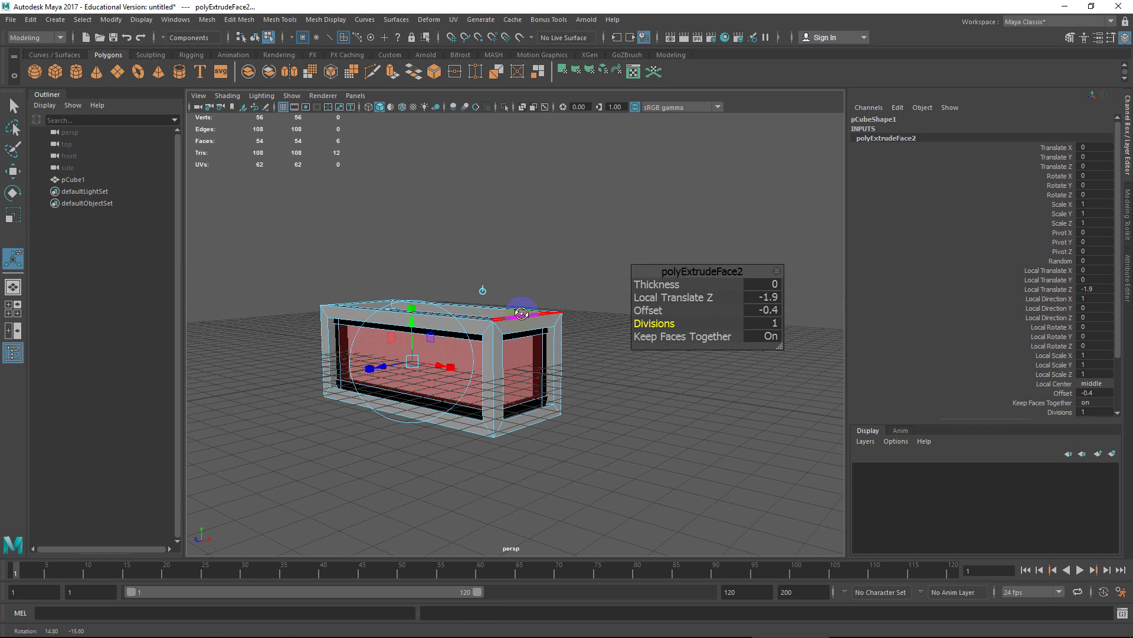
{"action": "left_click_drag", "start_coordinate": [649, 311], "coordinate": [664, 312]}
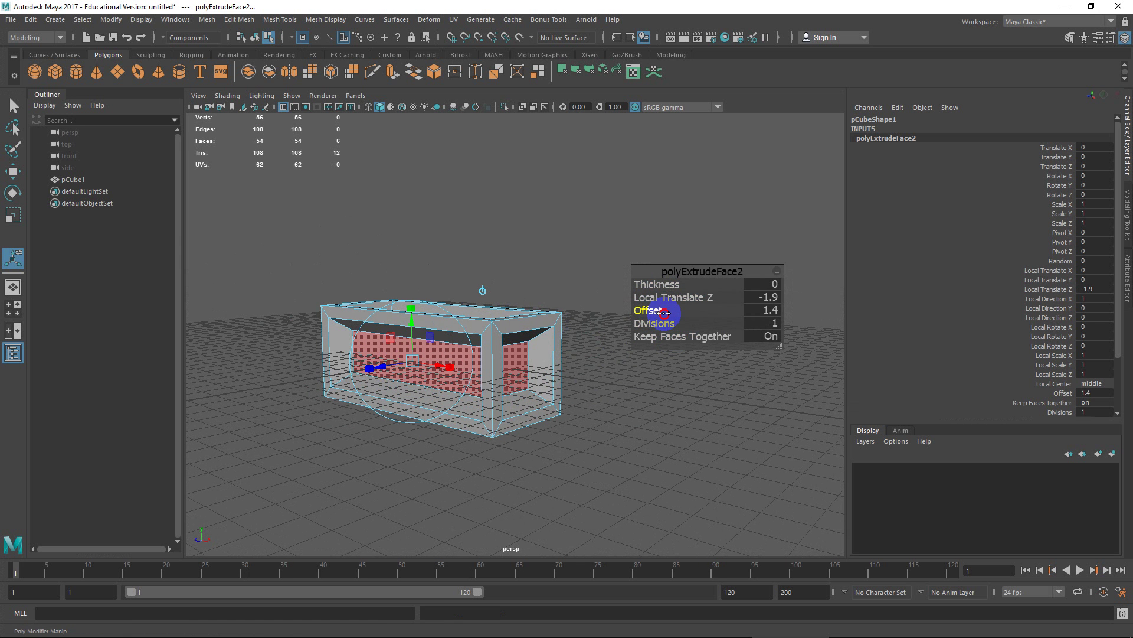
{"action": "left_click_drag", "start_coordinate": [593, 381], "coordinate": [567, 378], "text": "alt"}
Return the paneled box to object mode and move it along X to about 23.6
{"action": "left_click", "coordinate": [653, 397]}
{"action": "left_click", "coordinate": [472, 386]}
{"action": "key", "text": "w"}
{"action": "right_click_drag", "start_coordinate": [481, 319], "coordinate": [548, 284]}
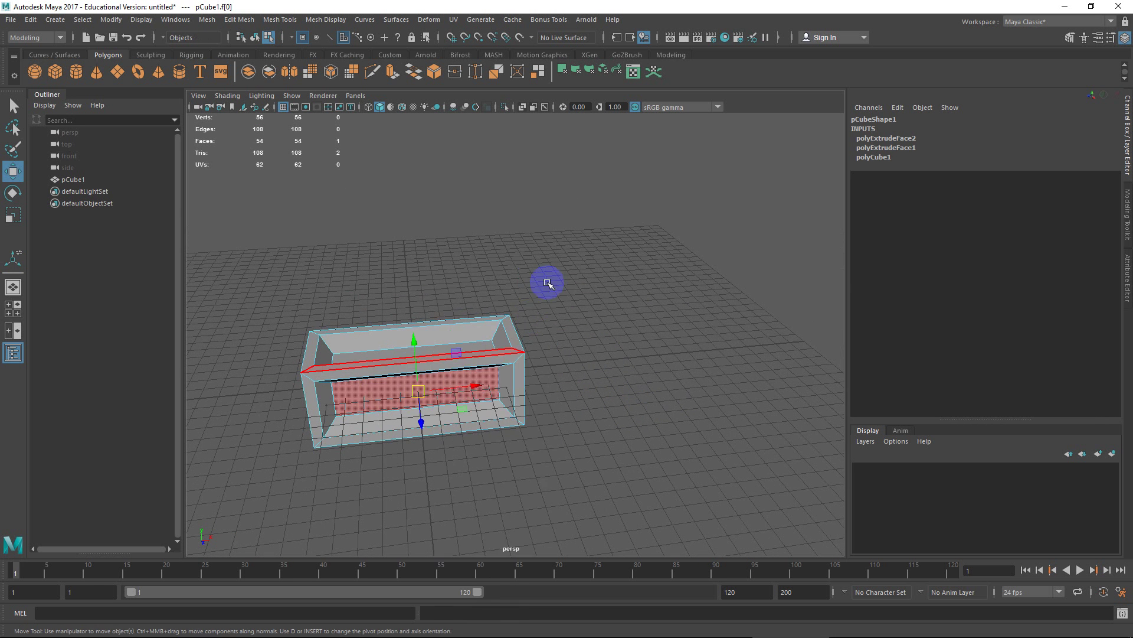
{"action": "left_click_drag", "start_coordinate": [474, 385], "coordinate": [649, 369]}
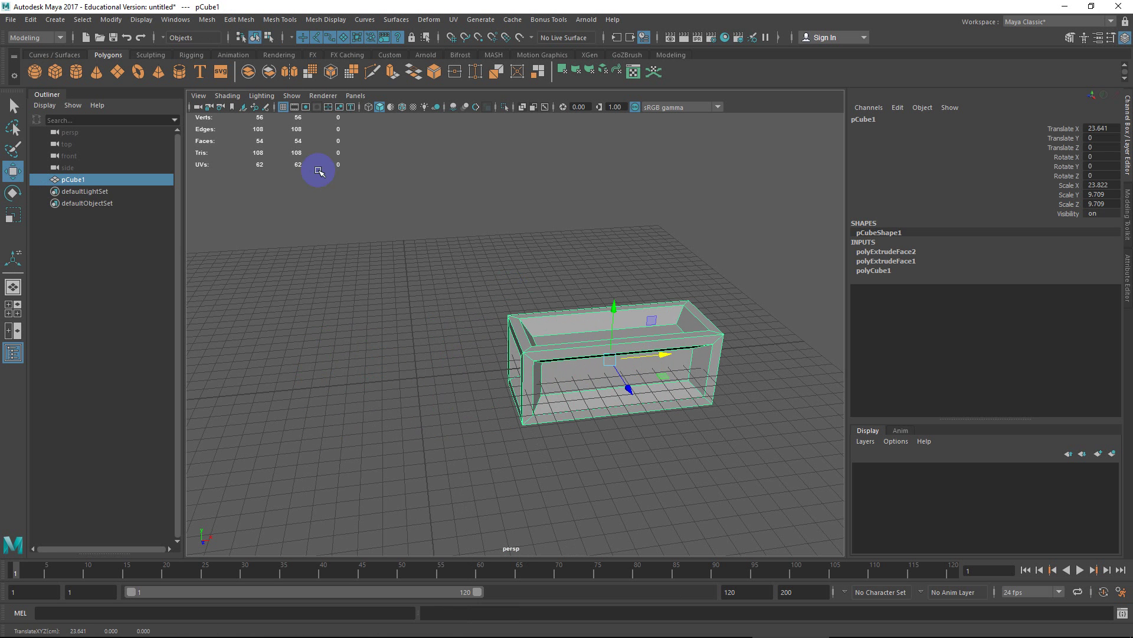
Create a polygon cylinder at the origin and set its axis subdivisions to 6
{"action": "left_click", "coordinate": [76, 71]}
{"action": "scroll", "coordinate": [459, 364], "scroll_direction": "up", "scroll_amount": 5}
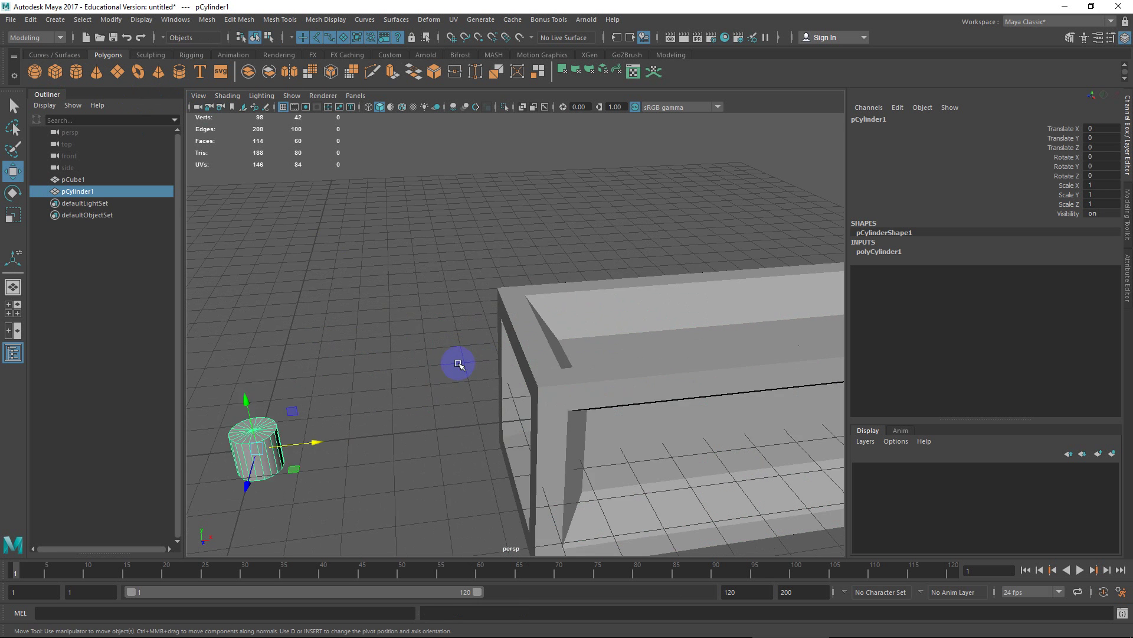
{"action": "scroll", "coordinate": [458, 364], "scroll_direction": "down", "scroll_amount": 3}
{"action": "left_click", "coordinate": [879, 252]}
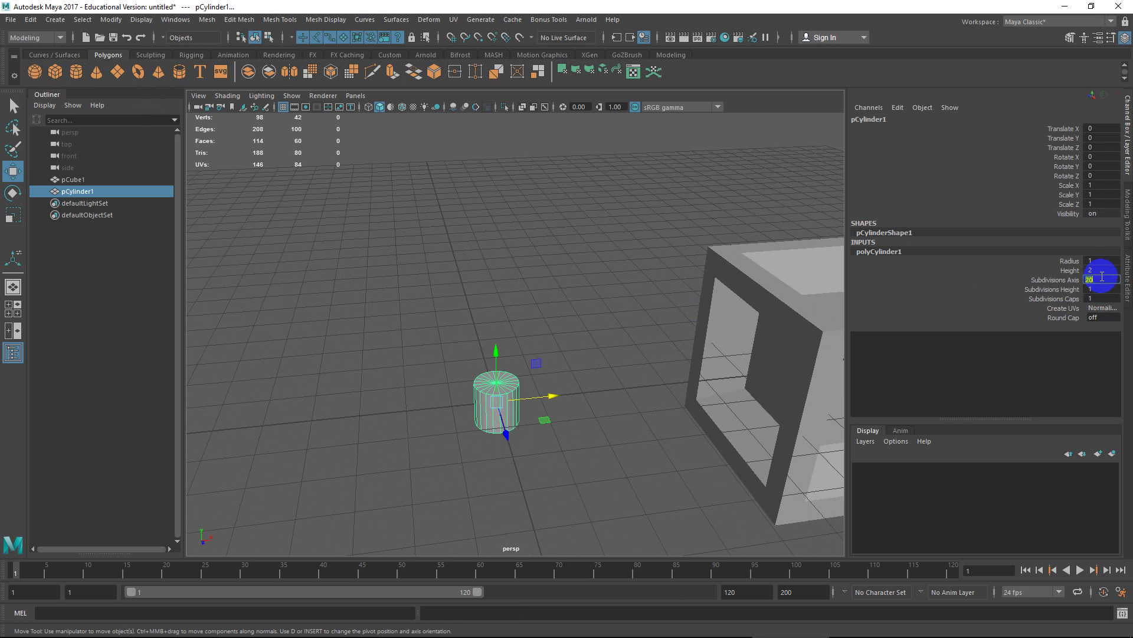
{"action": "type", "text": "8"}
{"action": "key", "text": "Return"}
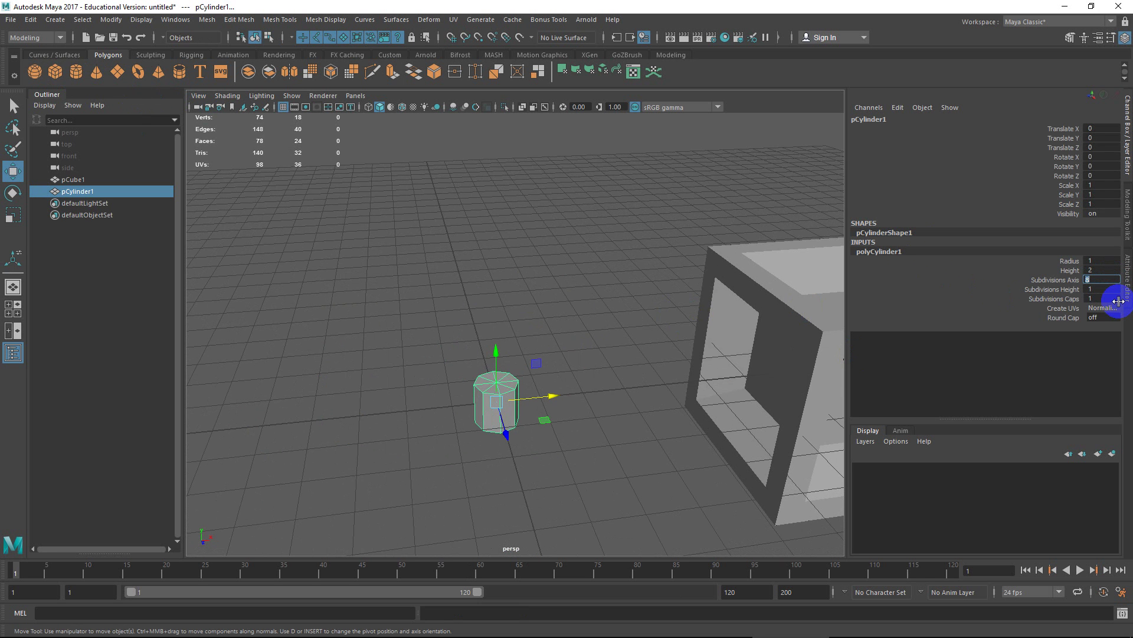
{"action": "type", "text": "6"}
{"action": "key", "text": "Return"}
{"action": "scroll", "coordinate": [518, 418], "scroll_direction": "up", "scroll_amount": 5}
{"action": "scroll", "coordinate": [518, 417], "scroll_direction": "down", "scroll_amount": 3}
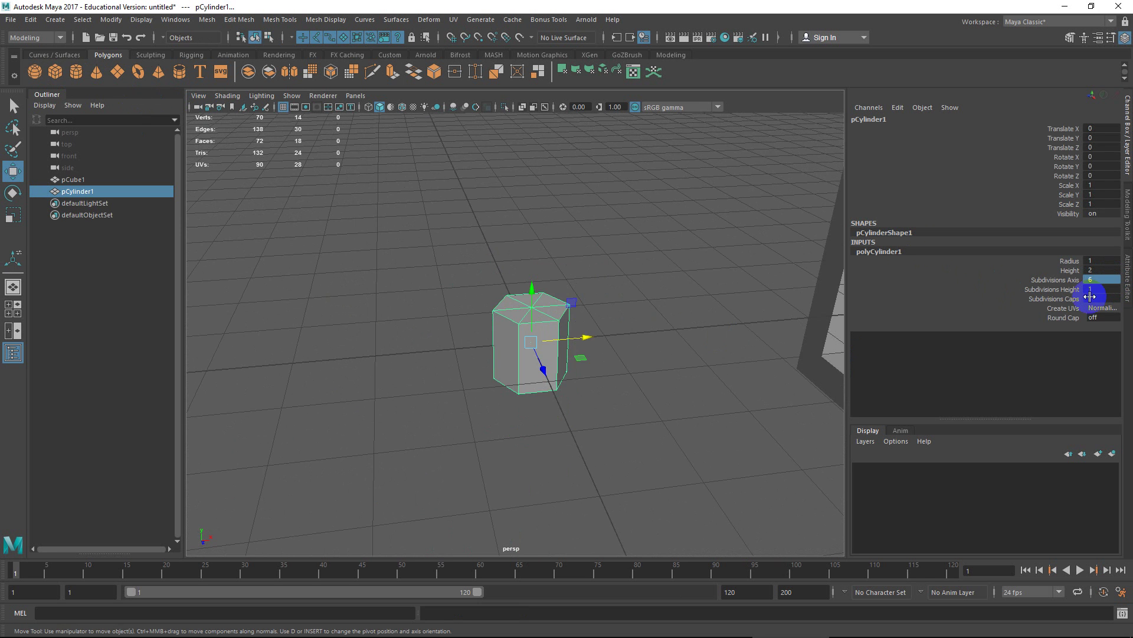
{"action": "left_click", "coordinate": [1101, 261]}
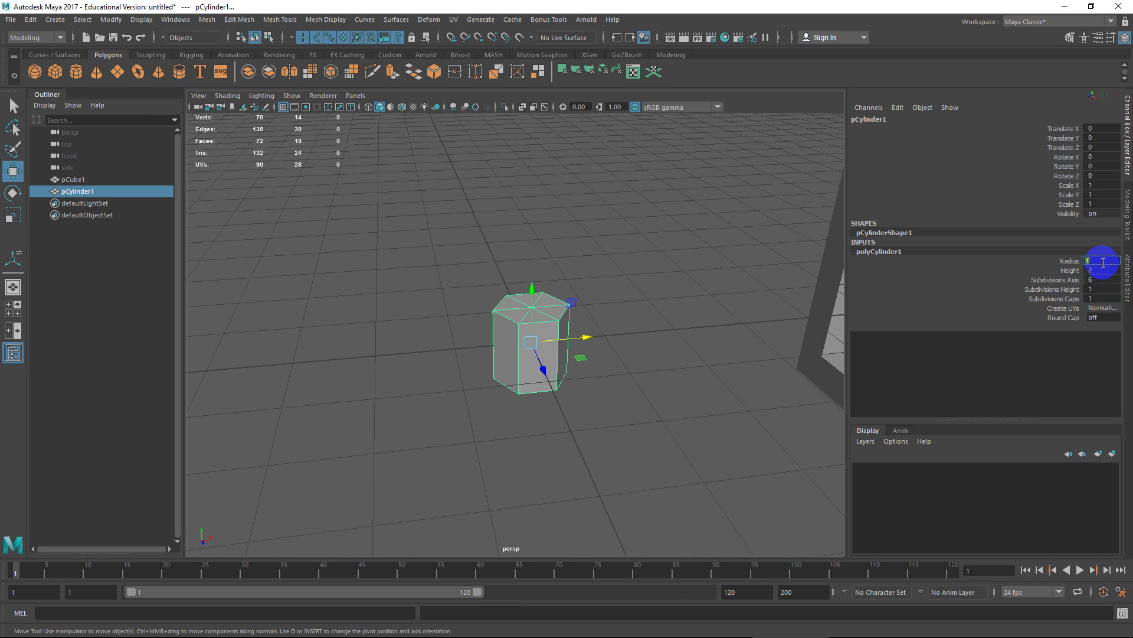
{"action": "type", "text": "0.2"}
{"action": "key", "text": "Return"}
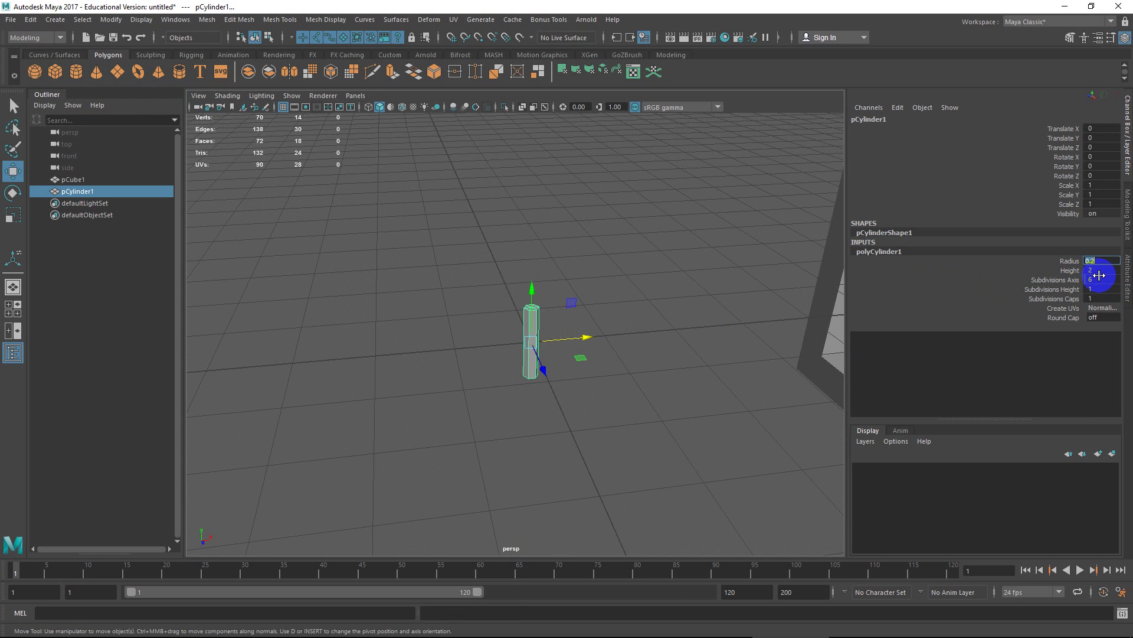
{"action": "type", "text": "1"}
Set the six-sided cylinder's height to 0.5 and deselect it
{"action": "key", "text": "Tab"}
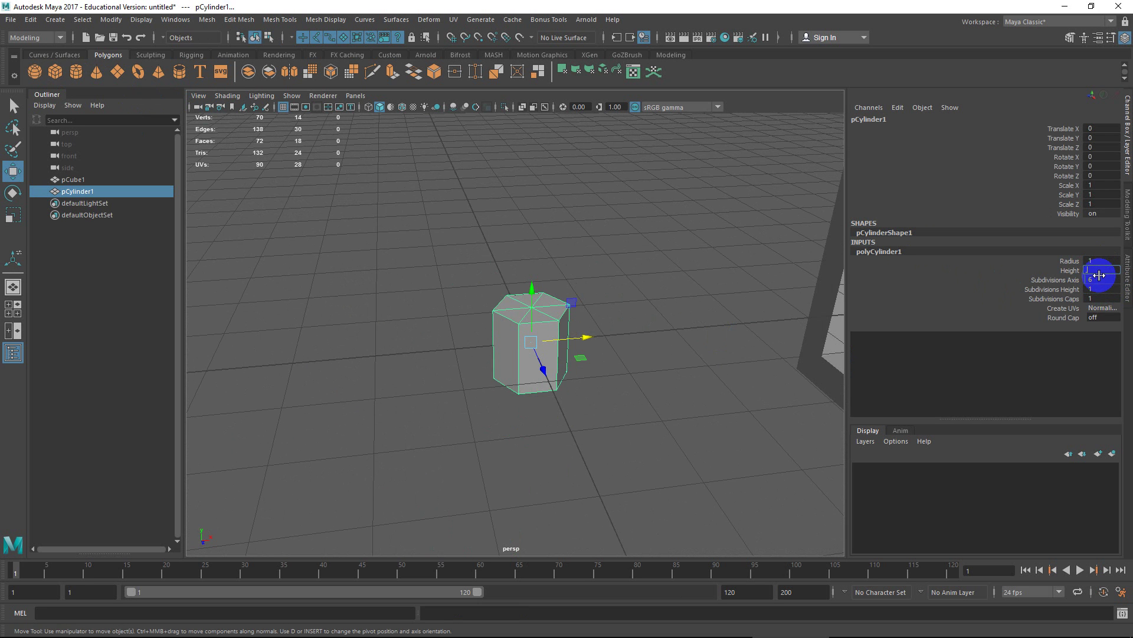
{"action": "type", "text": "0.5"}
{"action": "key", "text": "Return"}
{"action": "left_click", "coordinate": [224, 216]}
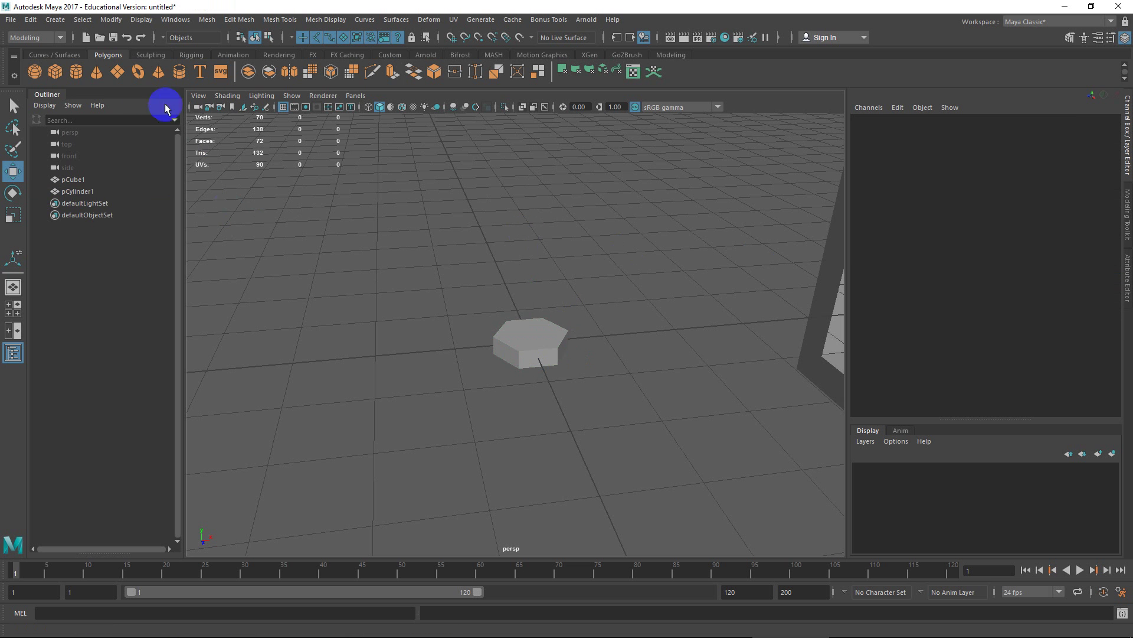
Create a second polygon cylinder at the origin and set its height to 0.2
{"action": "left_click", "coordinate": [76, 72]}
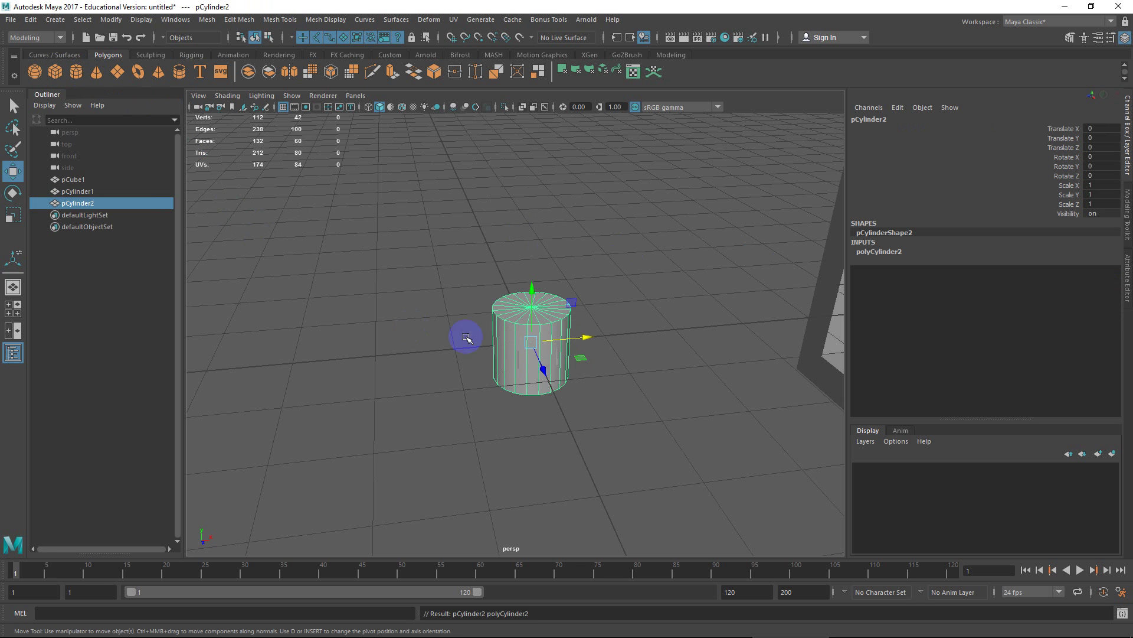
{"action": "left_click", "coordinate": [888, 251]}
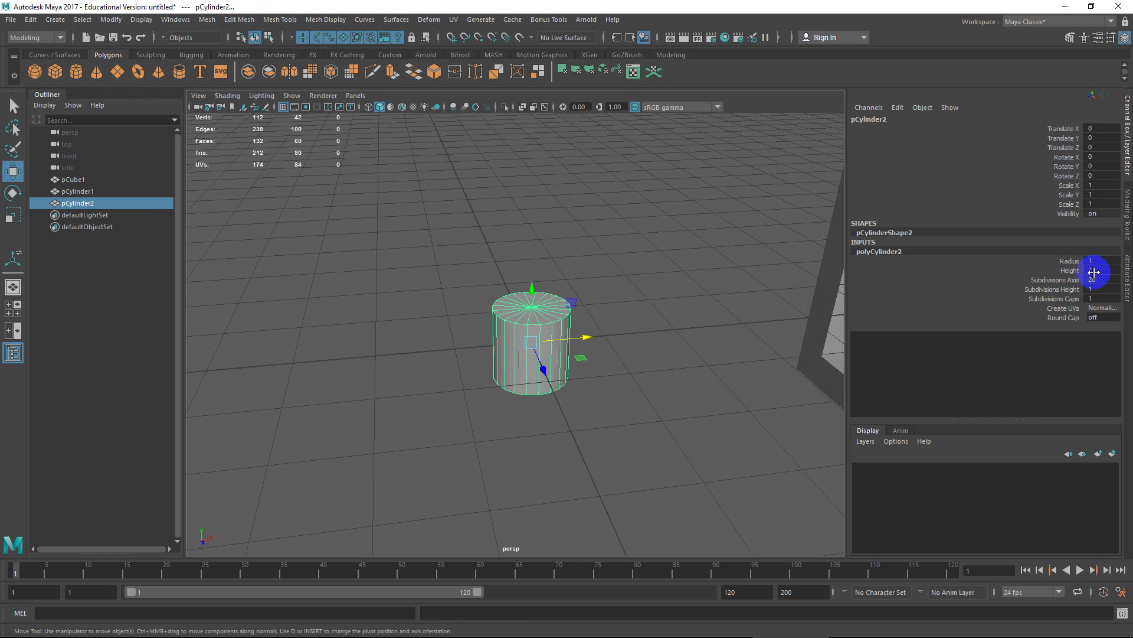
{"action": "left_click", "coordinate": [1097, 271]}
{"action": "type", "text": ".5"}
{"action": "key", "text": "Return"}
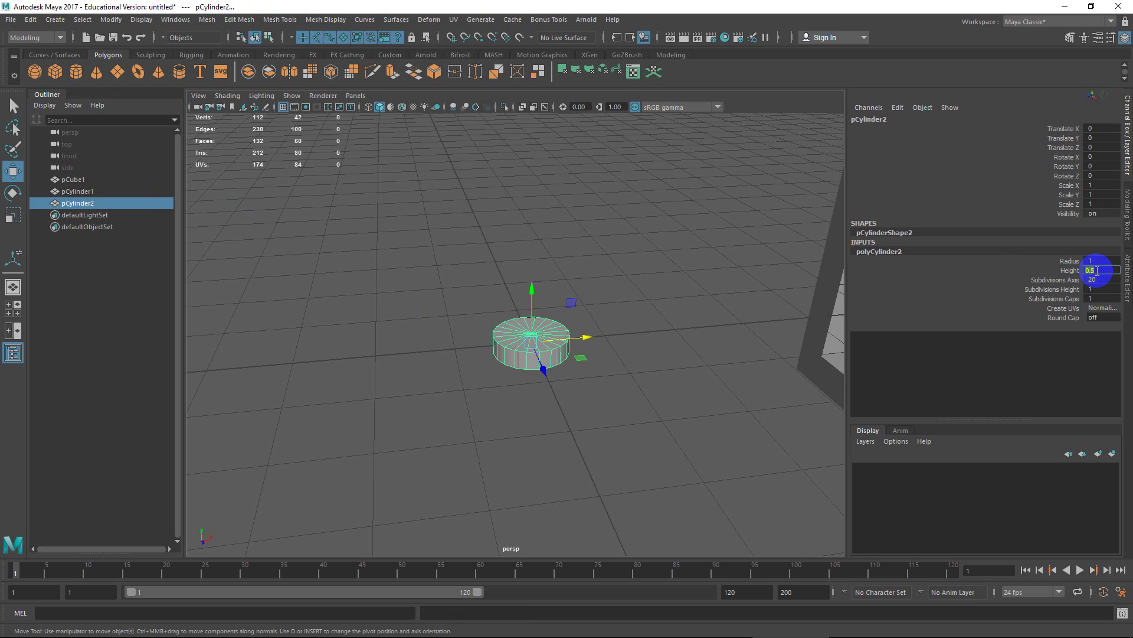
{"action": "key", "text": "Return"}
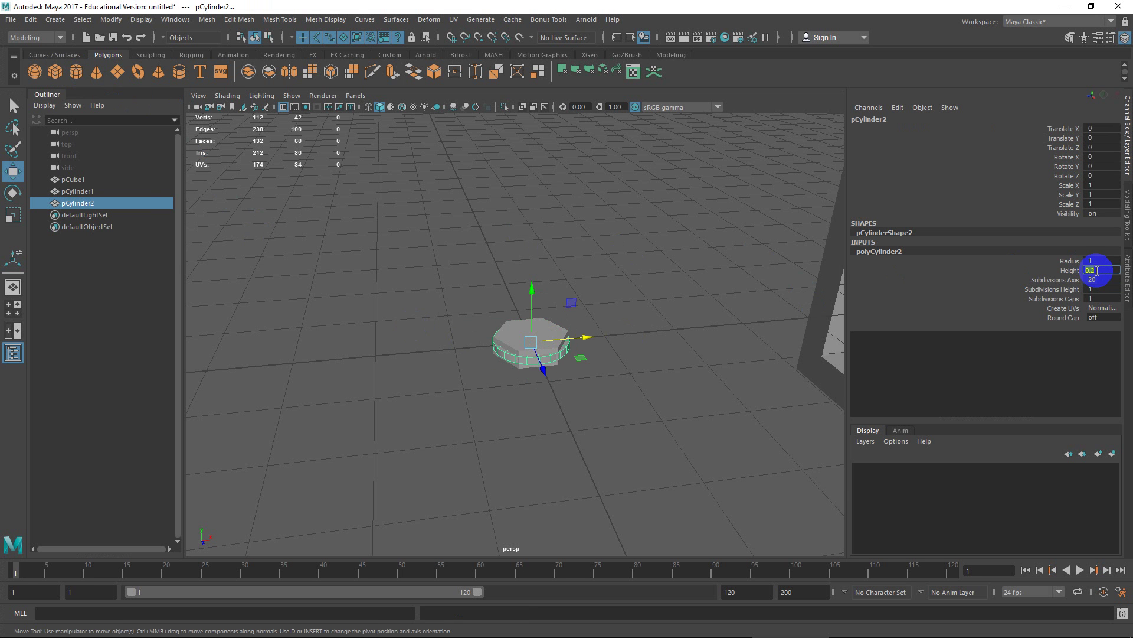
Lower the thin round cylinder to about -0.34 in Y and set its radius to 1.5
{"action": "scroll", "coordinate": [569, 329], "scroll_direction": "up", "scroll_amount": 5}
{"action": "mouse_move", "coordinate": [566, 325]}
{"action": "left_mouse_down", "text": "alt"}
{"action": "mouse_move", "coordinate": [548, 291]}
{"action": "mouse_move", "coordinate": [551, 328]}
{"action": "mouse_move", "coordinate": [551, 314]}
{"action": "left_mouse_up", "text": "alt"}
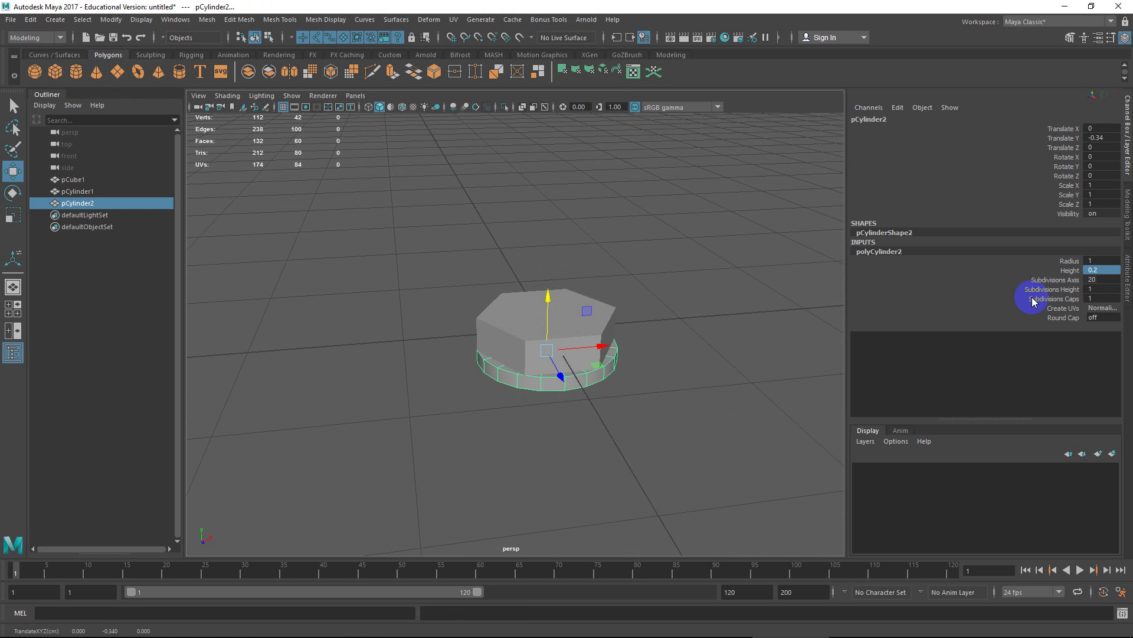
{"action": "type", "text": "1.5"}
{"action": "key", "text": "Return"}
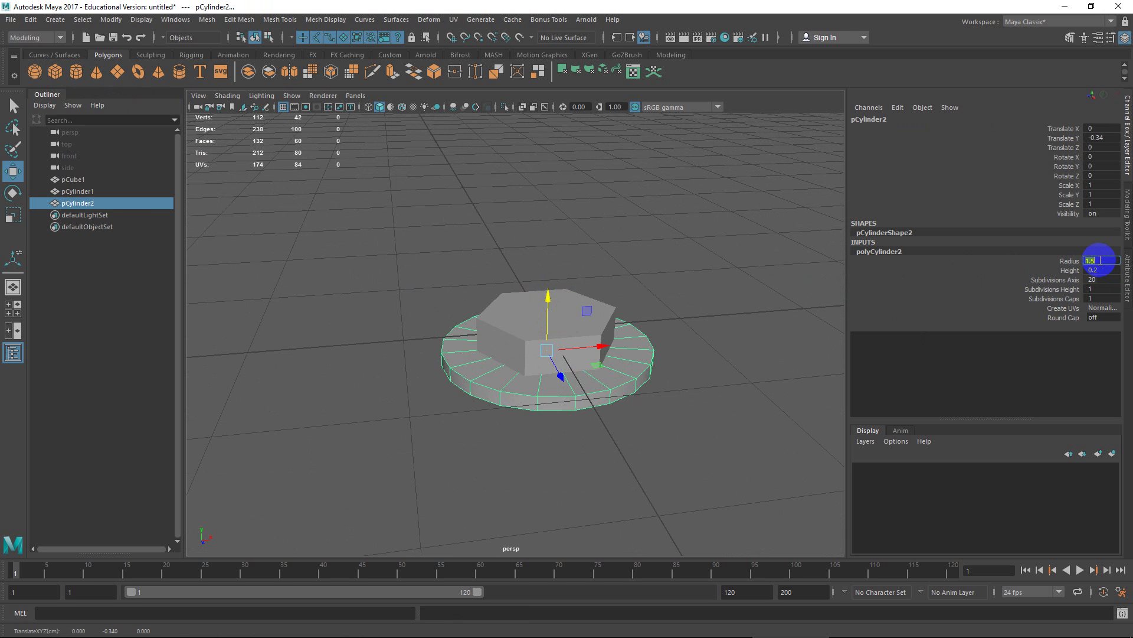
Try lifting the hexagonal cylinder about 1.5 units above the disc to expose its underside, and undo the move
{"action": "middle_click_drag", "start_coordinate": [600, 520], "coordinate": [602, 294], "text": "alt"}
{"action": "left_click_drag", "start_coordinate": [602, 294], "coordinate": [602, 417], "text": "alt"}
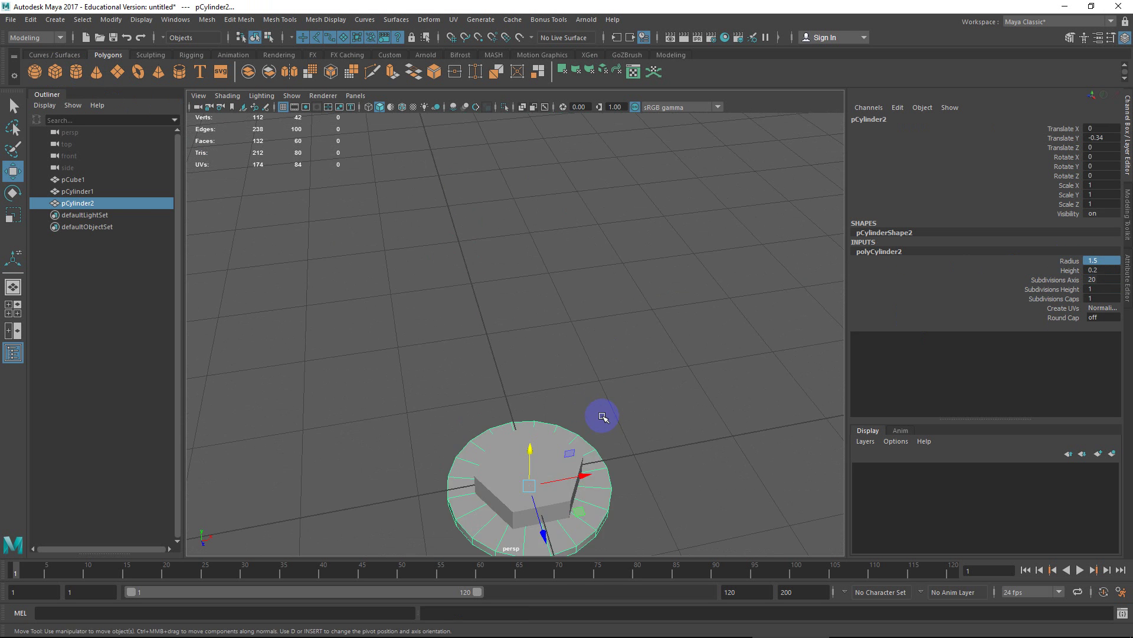
{"action": "middle_click_drag", "start_coordinate": [602, 418], "coordinate": [590, 335], "text": "alt"}
{"action": "scroll", "coordinate": [590, 336], "scroll_direction": "up", "scroll_amount": 4}
{"action": "left_click", "coordinate": [503, 360]}
{"action": "left_click_drag", "start_coordinate": [586, 367], "coordinate": [584, 392], "text": "alt"}
{"action": "middle_click_drag", "start_coordinate": [551, 321], "coordinate": [564, 260]}
{"action": "left_click_drag", "start_coordinate": [565, 329], "coordinate": [571, 261], "text": "alt"}
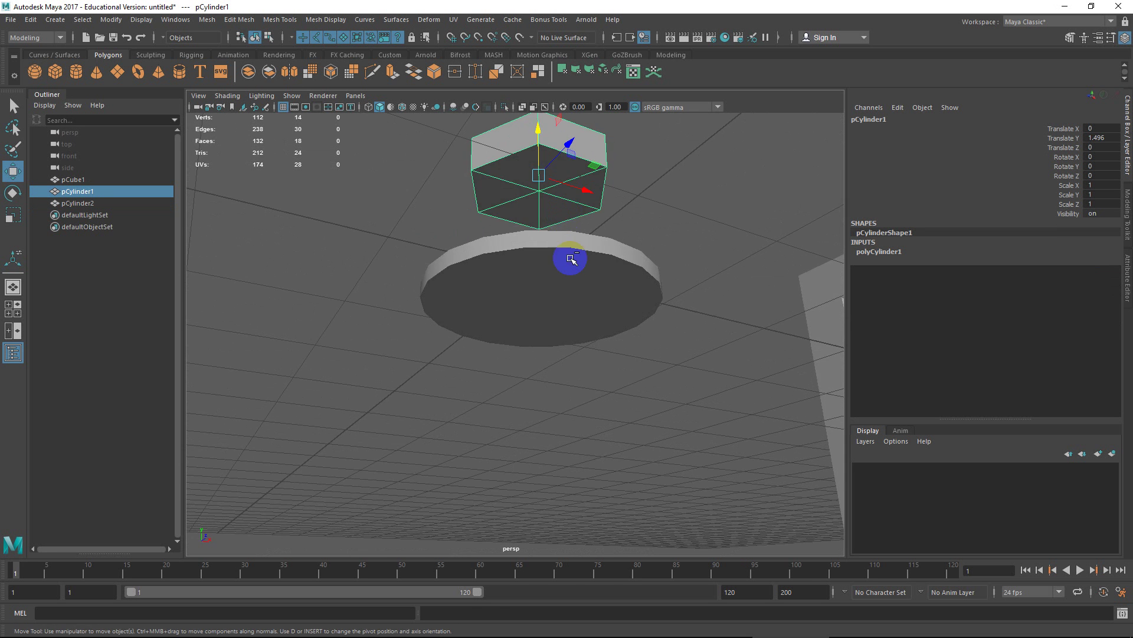
{"action": "key", "text": "ctrl+z"}
Isolate the hexagonal cylinder, delete its six bottom cap faces, and return to object mode with the whole scene shown
{"action": "key", "text": "ctrl+1"}
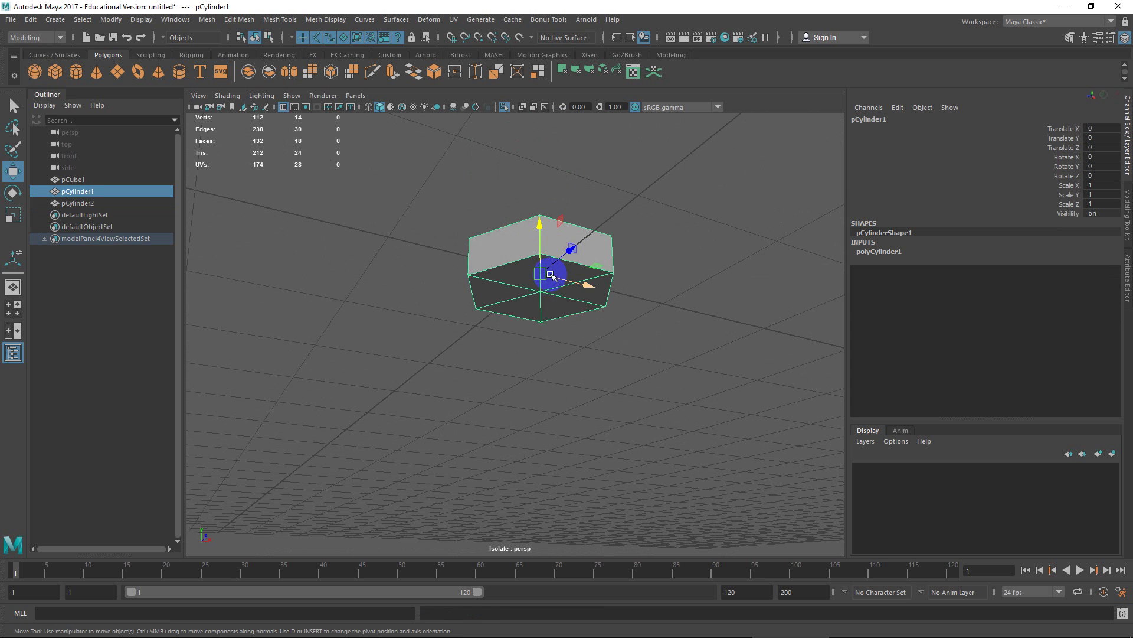
{"action": "right_click_drag", "start_coordinate": [553, 251], "coordinate": [548, 295]}
{"action": "left_click", "coordinate": [518, 271]}
{"action": "left_click", "coordinate": [517, 270], "text": "shift"}
{"action": "left_click", "coordinate": [505, 292], "text": "shift"}
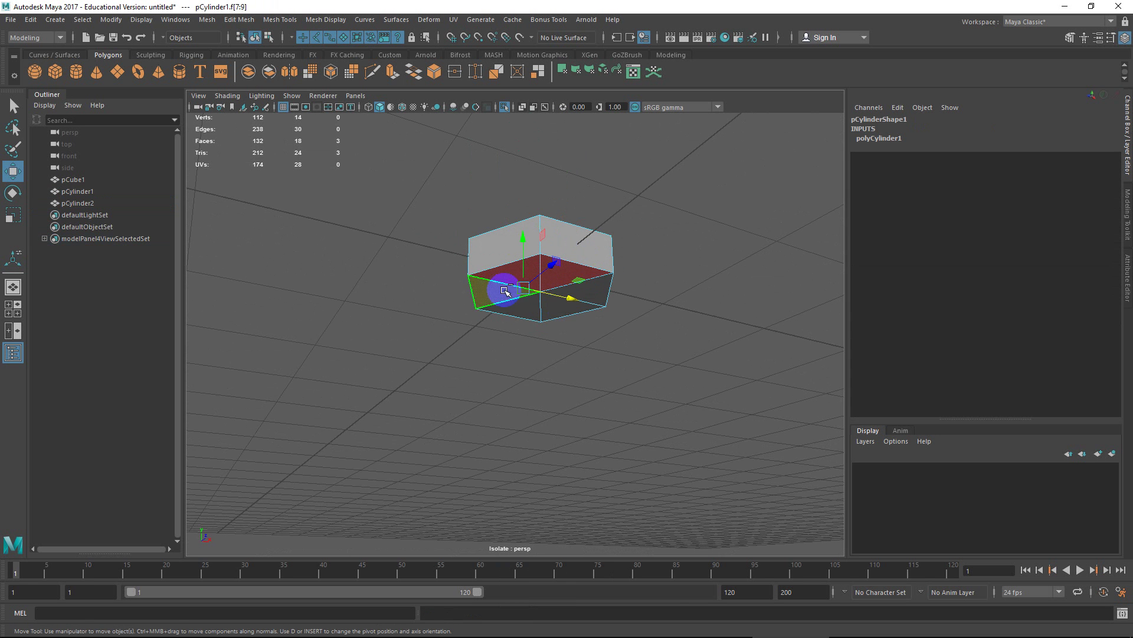
{"action": "left_click", "coordinate": [520, 309], "text": "shift"}
{"action": "left_click", "coordinate": [559, 310], "text": "shift"}
{"action": "left_click", "coordinate": [597, 292], "text": "shift"}
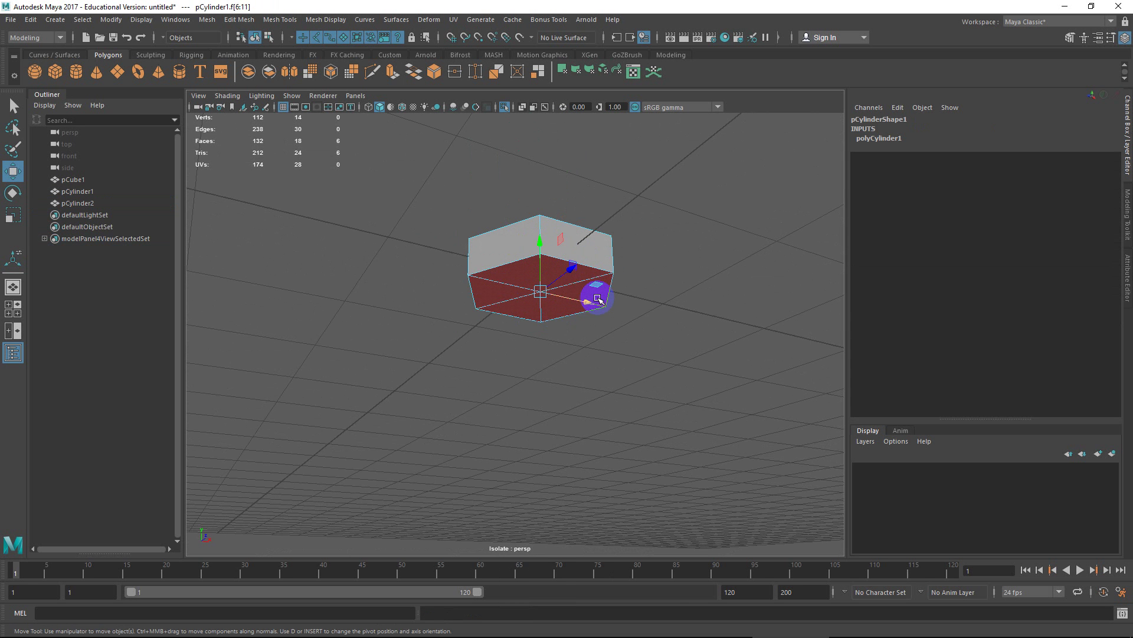
{"action": "key", "text": "Delete"}
{"action": "right_click_drag", "start_coordinate": [581, 242], "coordinate": [608, 221]}
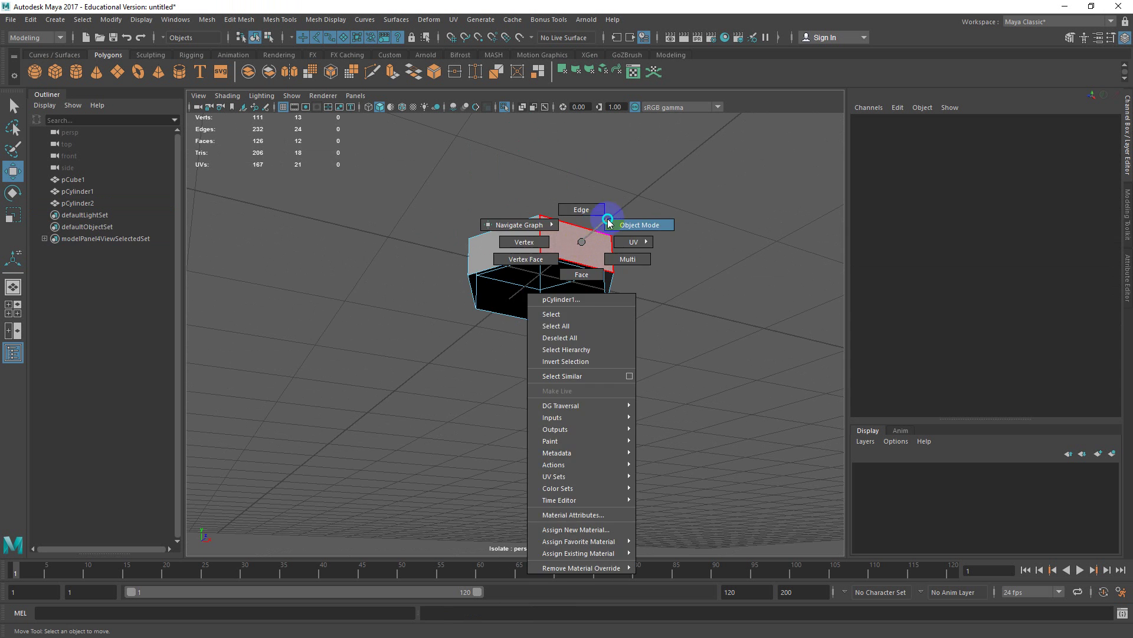
{"action": "left_click_drag", "start_coordinate": [614, 237], "coordinate": [548, 368], "text": "alt"}
{"action": "key", "text": "ctrl+1"}
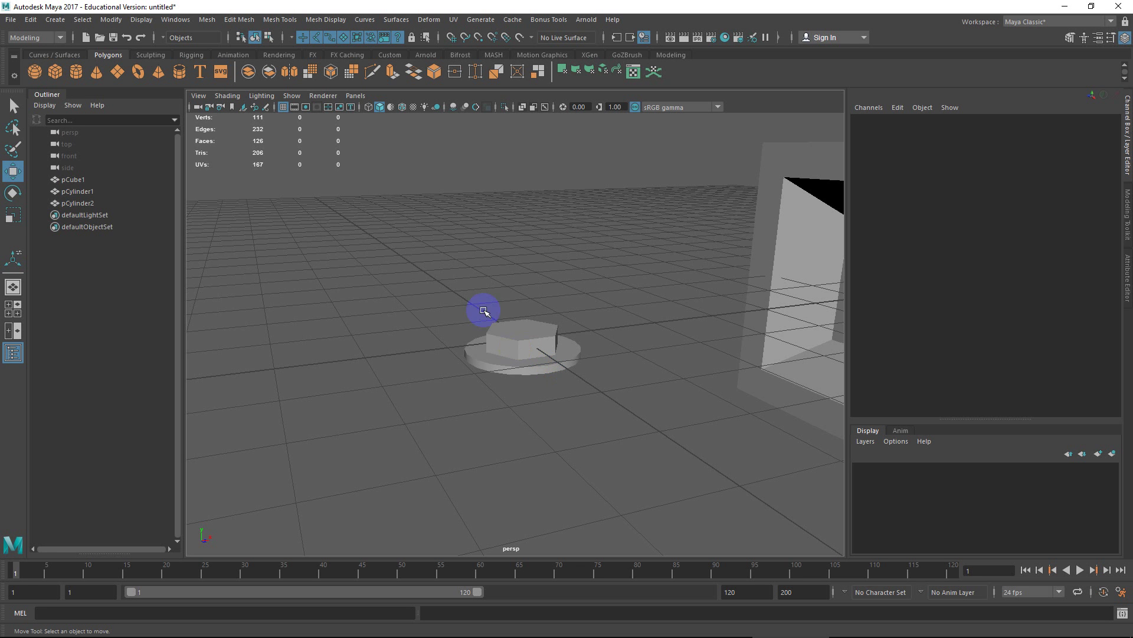
Create a polygon sphere beside the bolt at about X -3.1, Z -1.3, and set its axis and height subdivisions to 8
{"action": "left_click", "coordinate": [34, 71]}
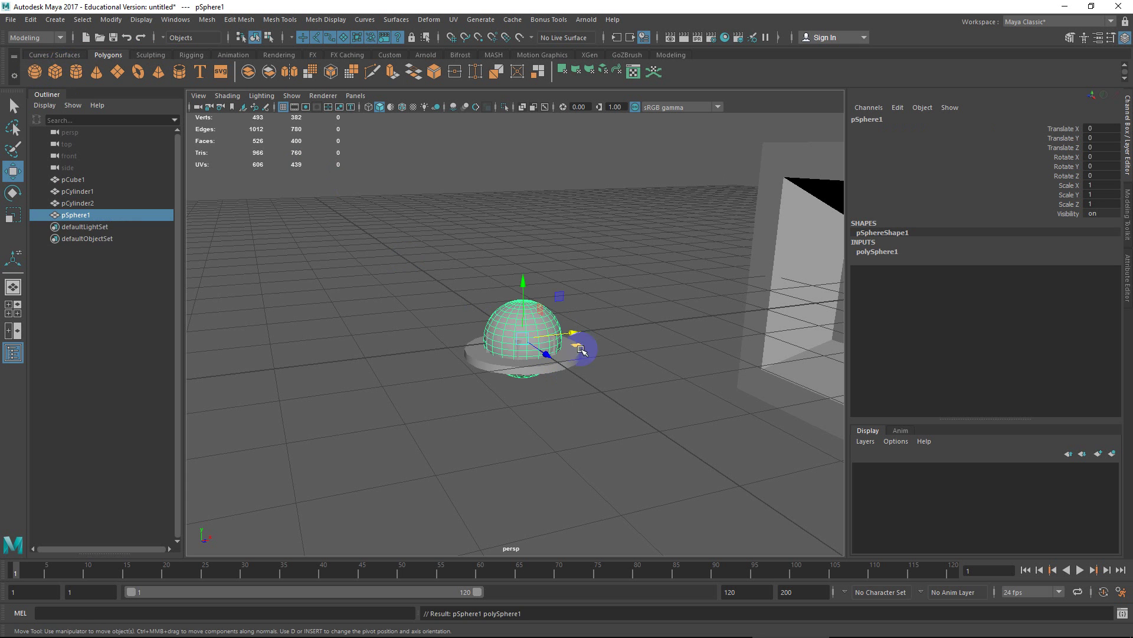
{"action": "left_click_drag", "start_coordinate": [575, 350], "coordinate": [437, 348]}
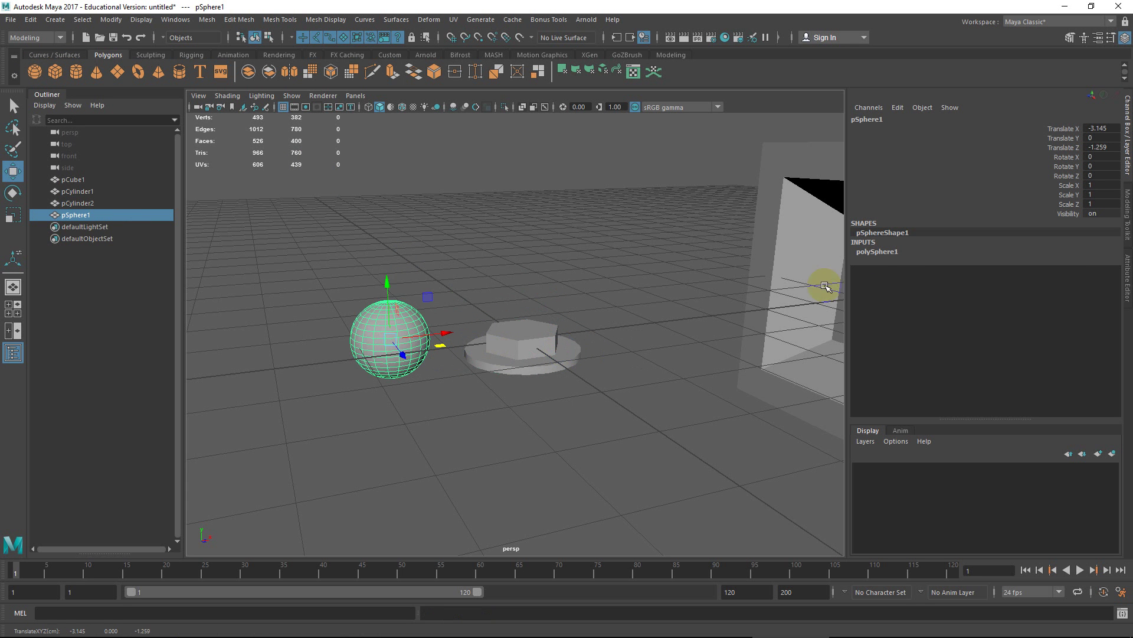
{"action": "left_click", "coordinate": [889, 252]}
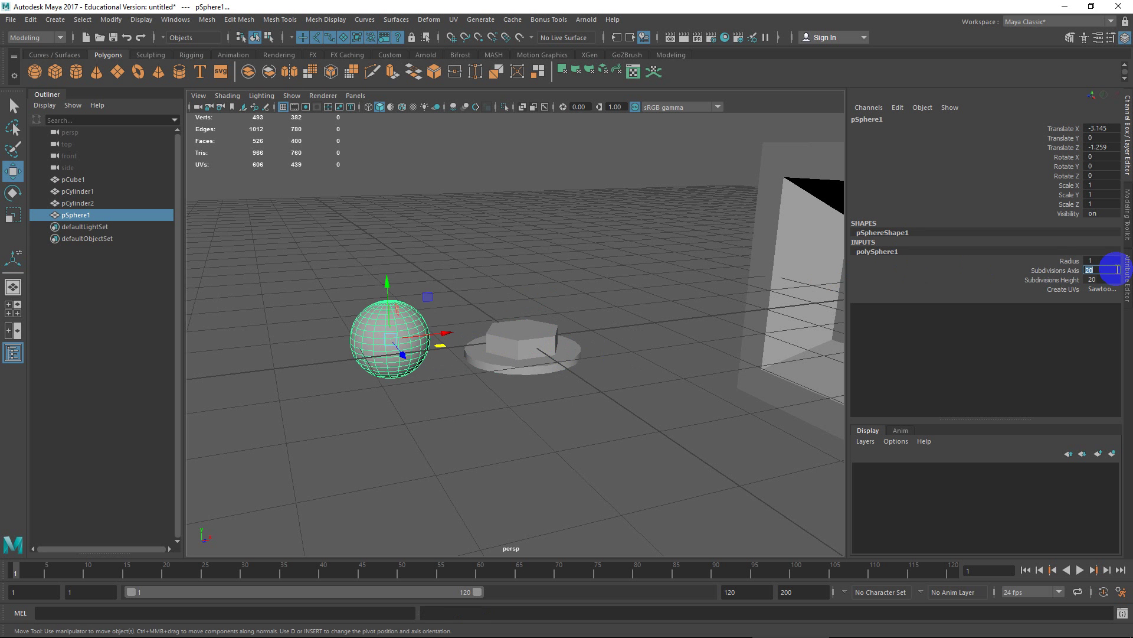
{"action": "type", "text": "8"}
{"action": "key", "text": "Tab"}
{"action": "type", "text": "8"}
{"action": "key", "text": "Tab"}
{"action": "key", "text": "Escape"}
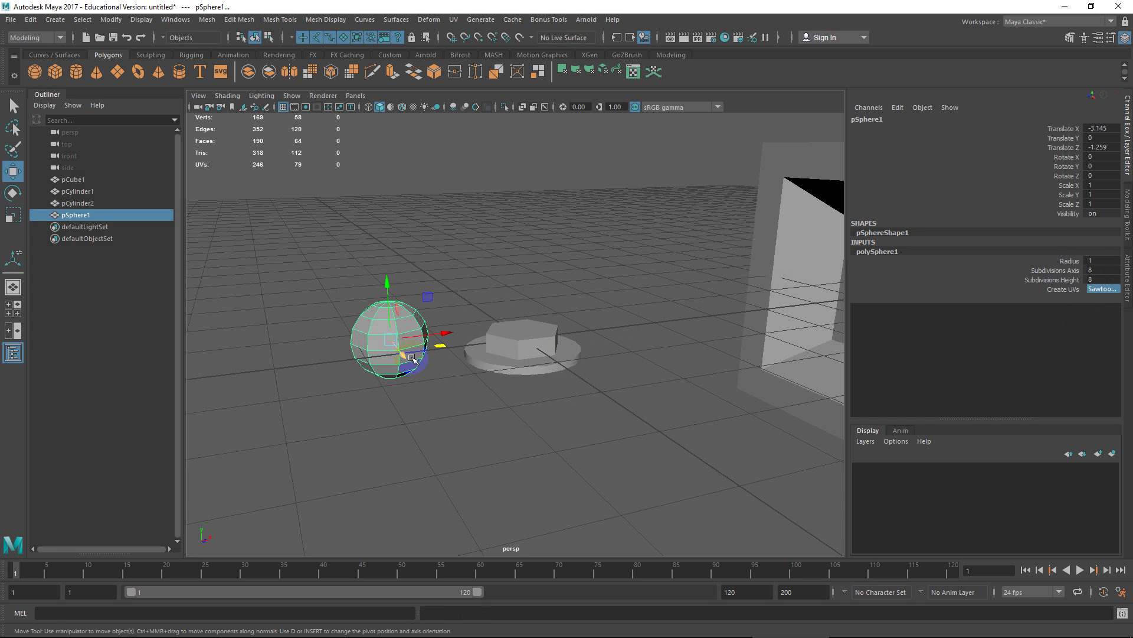
Delete the faces of the sphere's lower half, leaving only the upper dome
{"action": "left_click", "coordinate": [411, 358]}
{"action": "left_click_drag", "start_coordinate": [408, 365], "coordinate": [380, 352], "text": "alt"}
{"action": "middle_click_drag", "start_coordinate": [379, 351], "coordinate": [446, 332], "text": "alt"}
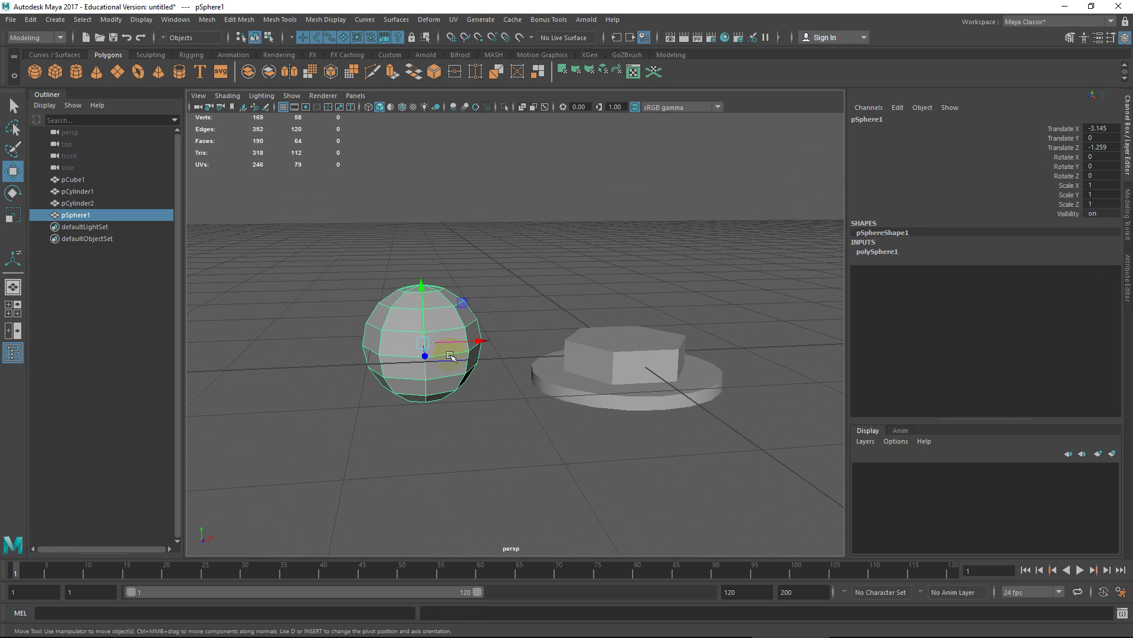
{"action": "right_click_drag", "start_coordinate": [450, 355], "coordinate": [453, 372]}
{"action": "left_click_drag", "start_coordinate": [452, 372], "coordinate": [359, 408], "text": "alt"}
{"action": "left_click_drag", "start_coordinate": [358, 409], "coordinate": [524, 432], "text": "alt"}
{"action": "left_click_drag", "start_coordinate": [494, 294], "coordinate": [481, 331], "text": "ctrl"}
{"action": "key", "text": "Delete"}
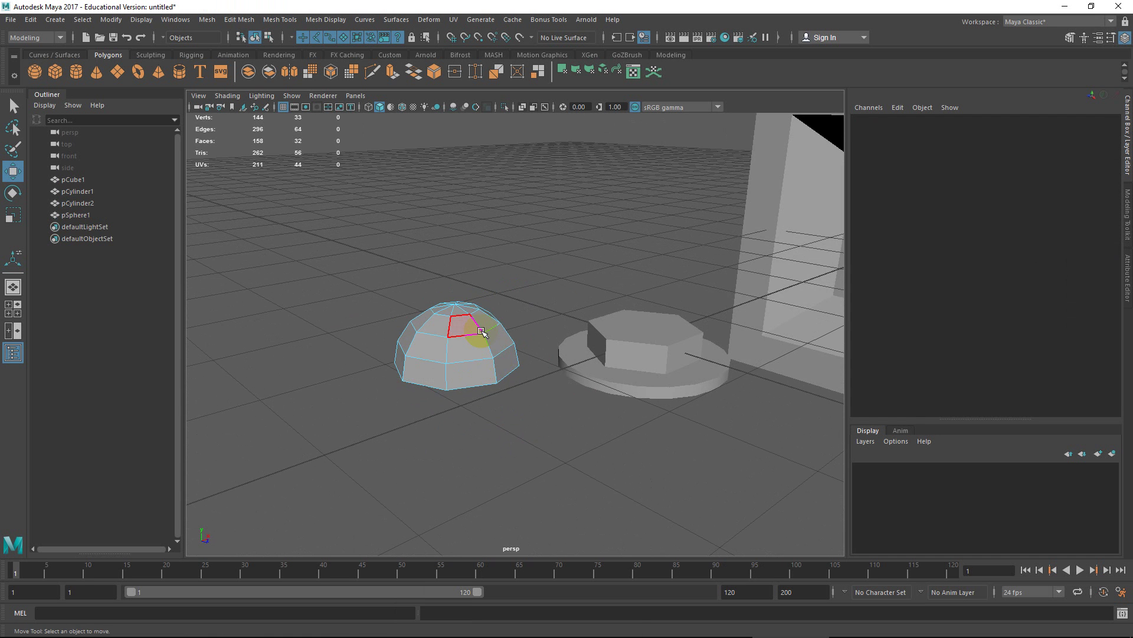
Select all faces of the dome and scale them down vertically into a flatter rivet head
{"action": "double_click", "coordinate": [481, 331]}
{"action": "key", "text": "r"}
{"action": "left_click_drag", "start_coordinate": [453, 279], "coordinate": [497, 334]}
{"action": "key", "text": "w"}
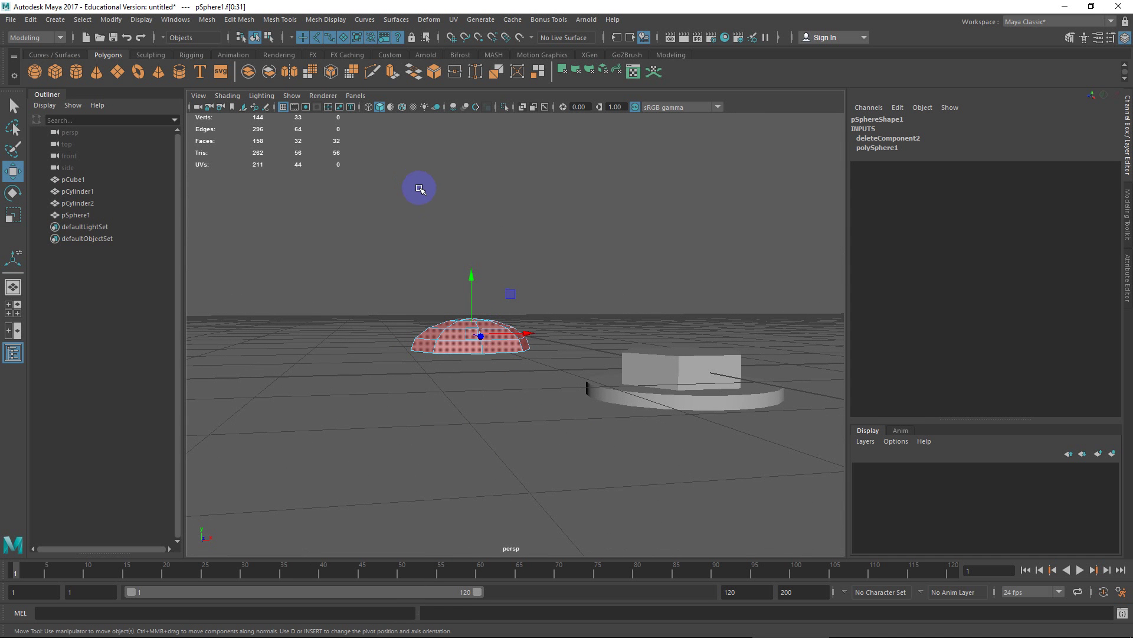
{"action": "left_click_drag", "start_coordinate": [481, 298], "coordinate": [508, 335], "text": "alt"}
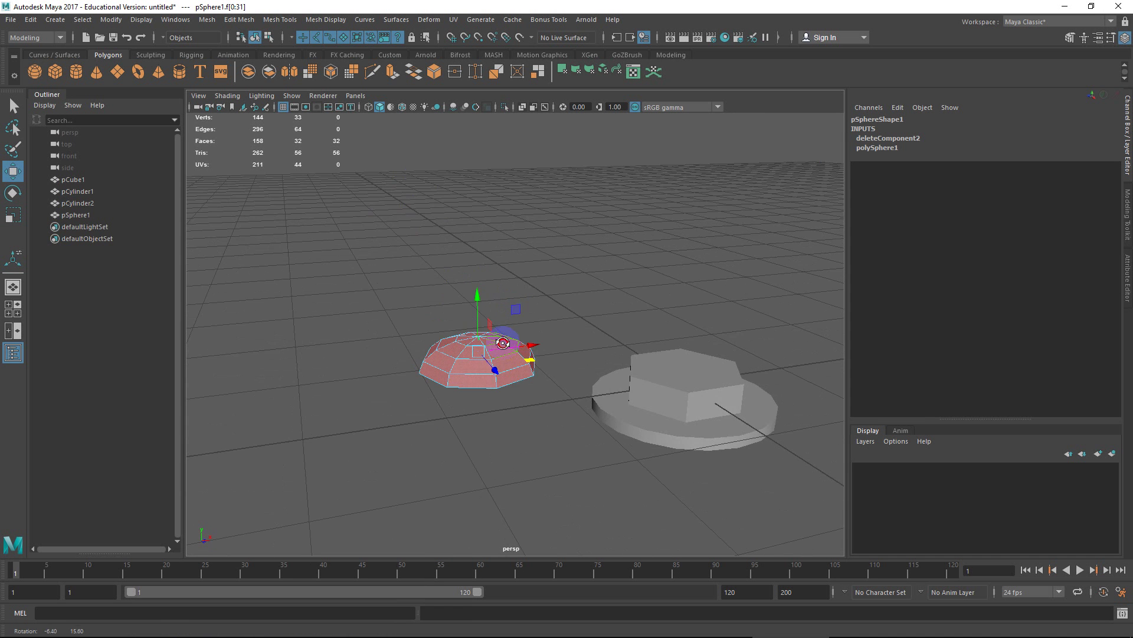
Return the flattened rivet dome to object mode and clear the selection
{"action": "left_click", "coordinate": [569, 346]}
{"action": "right_click_drag", "start_coordinate": [569, 346], "coordinate": [569, 283], "text": "alt"}
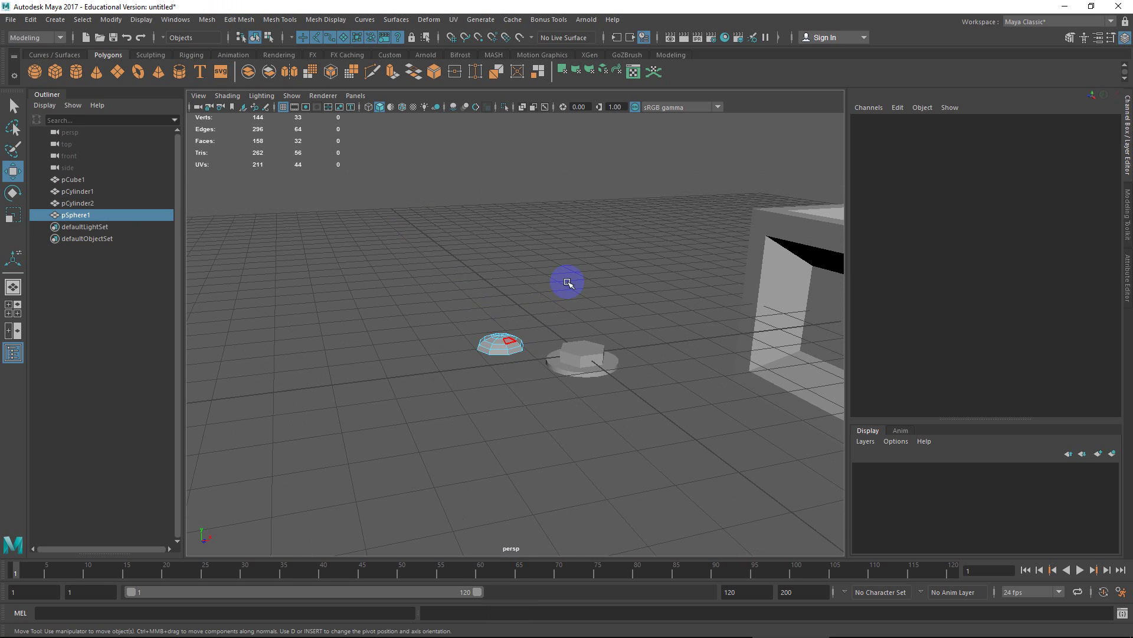
{"action": "left_click", "coordinate": [569, 283]}
Examine the rivet and bolt from a distance, comparing their size with the paneled box and grid
{"action": "scroll", "coordinate": [560, 296], "scroll_direction": "down", "scroll_amount": 5}
{"action": "left_click_drag", "start_coordinate": [554, 309], "coordinate": [565, 374], "text": "alt"}
{"action": "scroll", "coordinate": [559, 352], "scroll_direction": "down", "scroll_amount": 8}
{"action": "scroll", "coordinate": [564, 375], "scroll_direction": "down", "scroll_amount": 5}
{"action": "scroll", "coordinate": [567, 372], "scroll_direction": "up", "scroll_amount": 4}
{"action": "scroll", "coordinate": [568, 369], "scroll_direction": "down", "scroll_amount": 7}
{"action": "scroll", "coordinate": [568, 369], "scroll_direction": "up", "scroll_amount": 3}
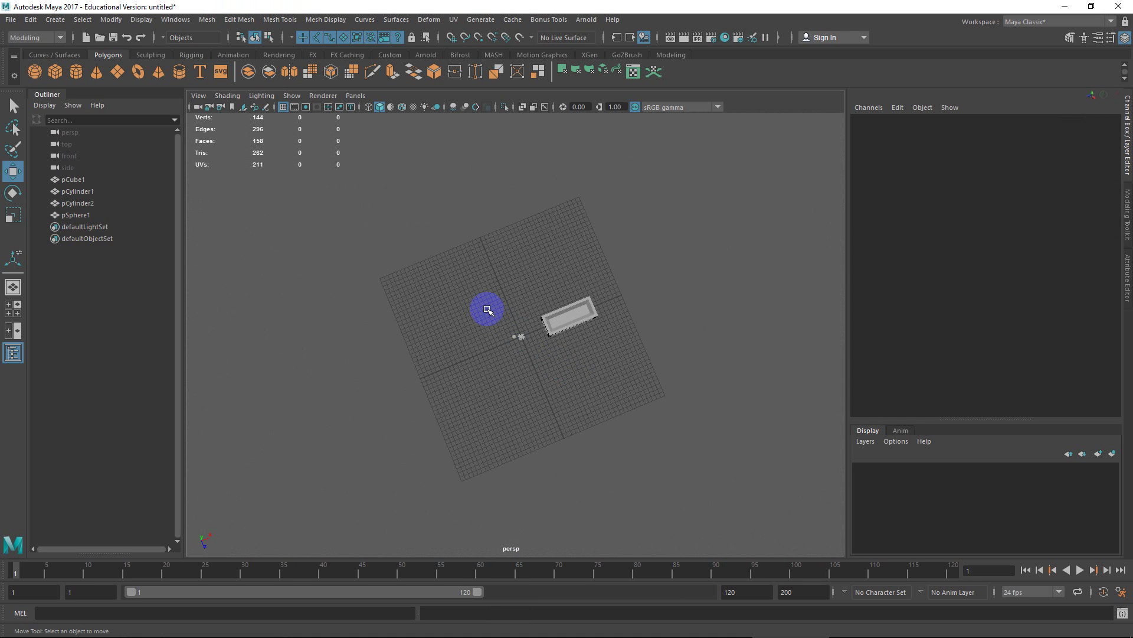
{"action": "left_click_drag", "start_coordinate": [488, 309], "coordinate": [517, 361], "text": "alt"}
Compare the rivet dome's smooth mesh preview with its low-poly display, ending in the unsmoothed display
{"action": "left_click", "coordinate": [517, 361]}
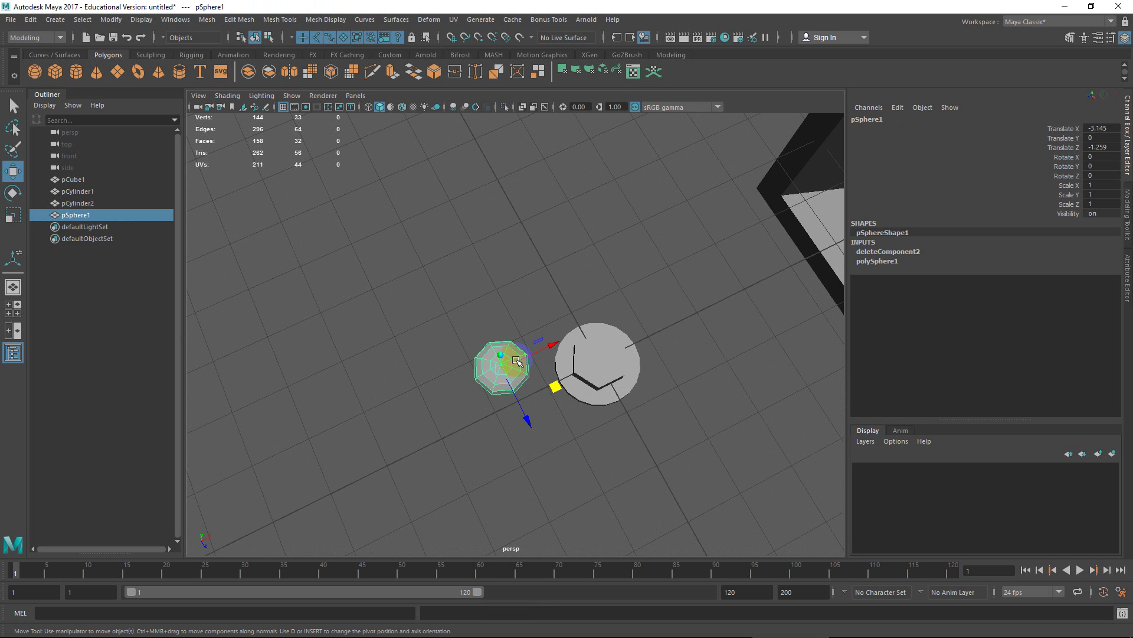
{"action": "left_click", "coordinate": [584, 434]}
{"action": "left_click_drag", "start_coordinate": [584, 434], "coordinate": [562, 386], "text": "alt"}
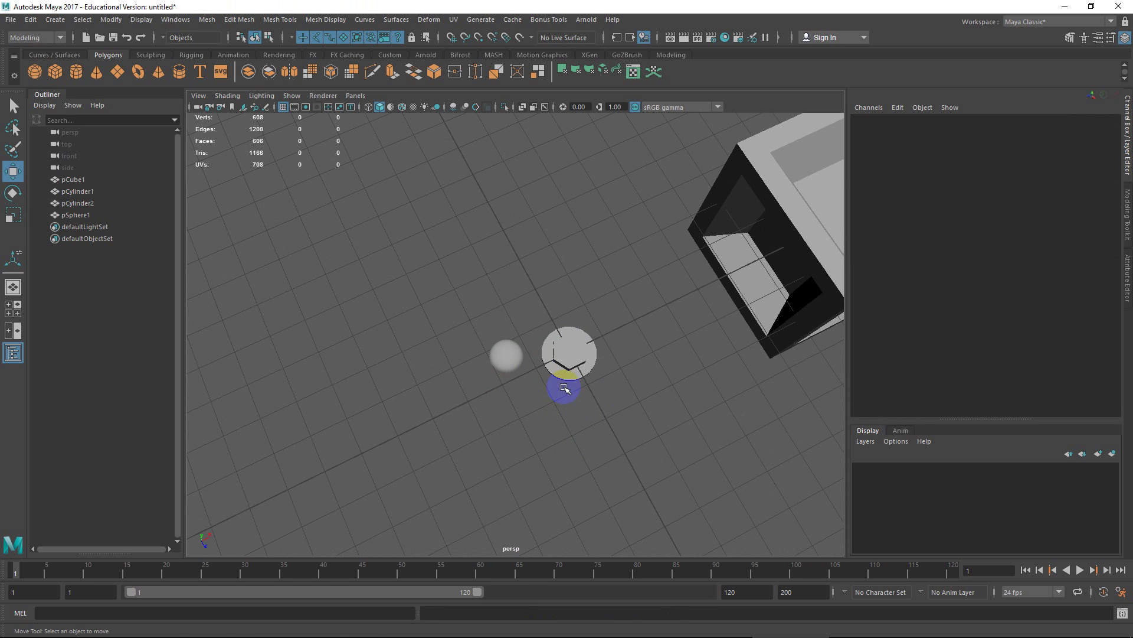
{"action": "left_click", "coordinate": [517, 353]}
{"action": "right_click_drag", "start_coordinate": [561, 399], "coordinate": [587, 266], "text": "alt"}
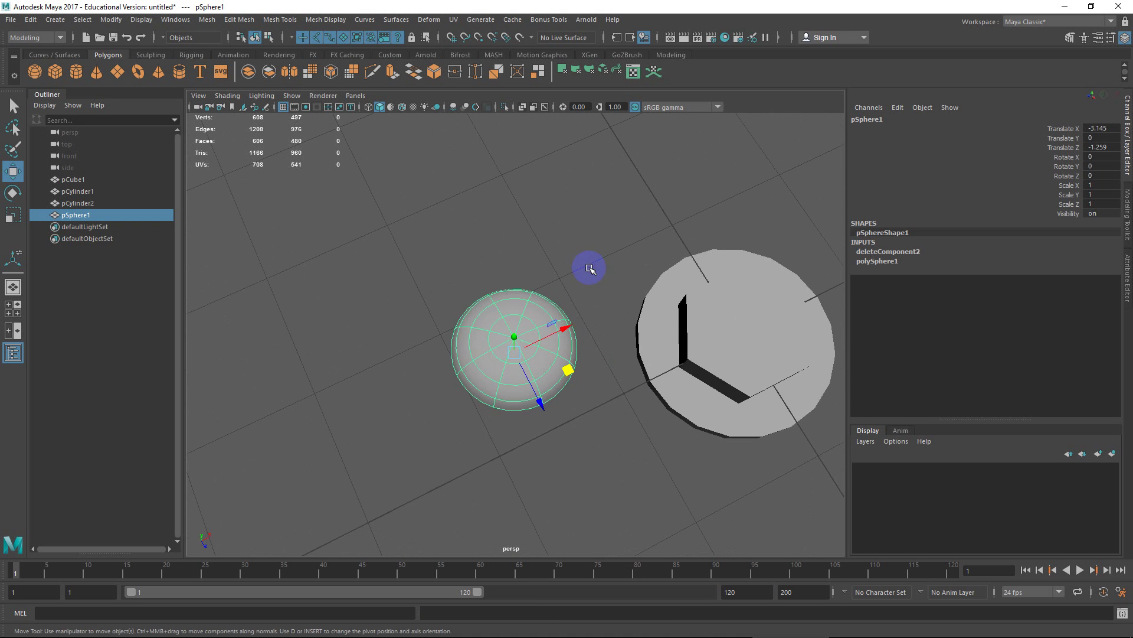
{"action": "left_click", "coordinate": [575, 374]}
{"action": "left_click", "coordinate": [543, 340]}
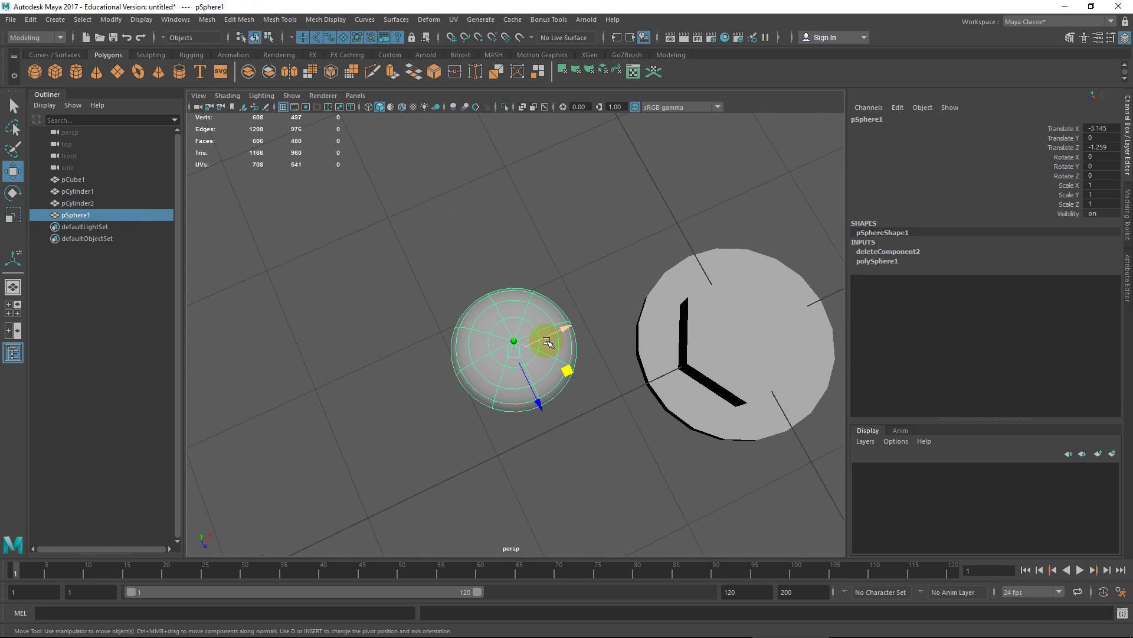
{"action": "left_click", "coordinate": [587, 292]}
{"action": "left_click", "coordinate": [565, 409]}
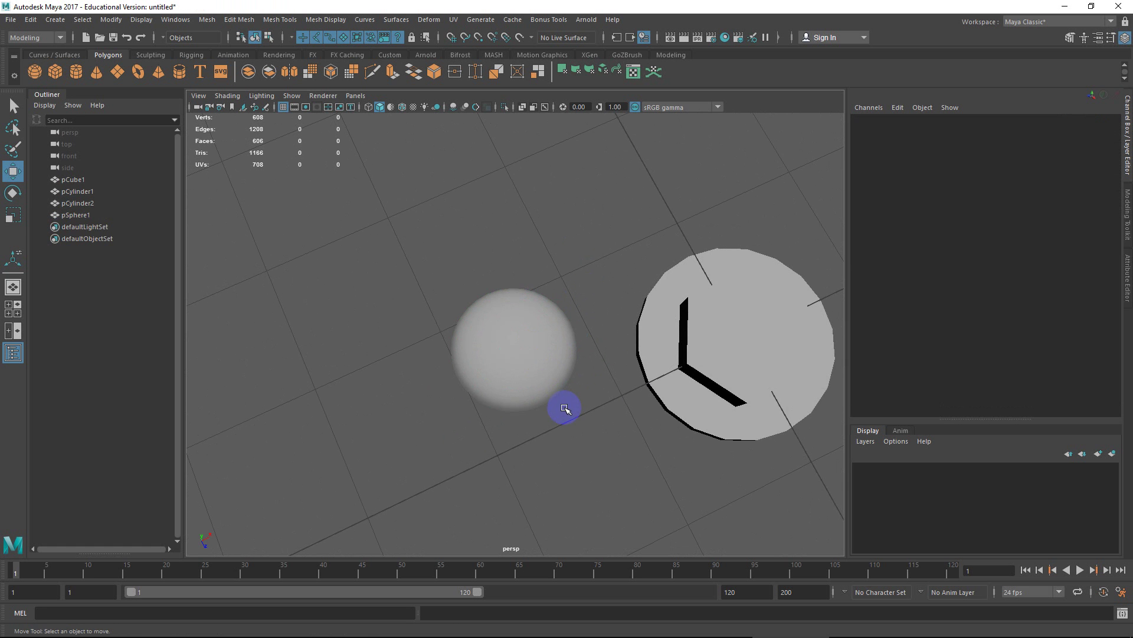
{"action": "mouse_move", "coordinate": [565, 409]}
{"action": "left_mouse_down", "text": "alt"}
{"action": "mouse_move", "coordinate": [566, 337]}
{"action": "mouse_move", "coordinate": [584, 354]}
{"action": "mouse_move", "coordinate": [561, 324]}
{"action": "mouse_move", "coordinate": [582, 403]}
{"action": "left_mouse_up", "text": "alt"}
{"action": "left_click", "coordinate": [567, 336]}
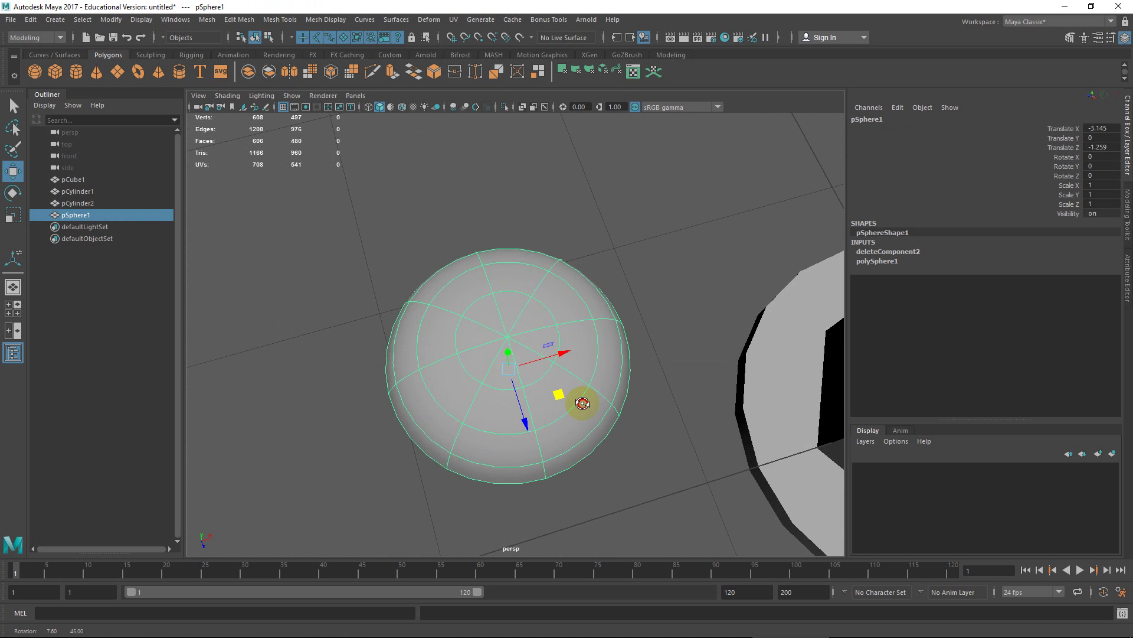
{"action": "key", "text": "1"}
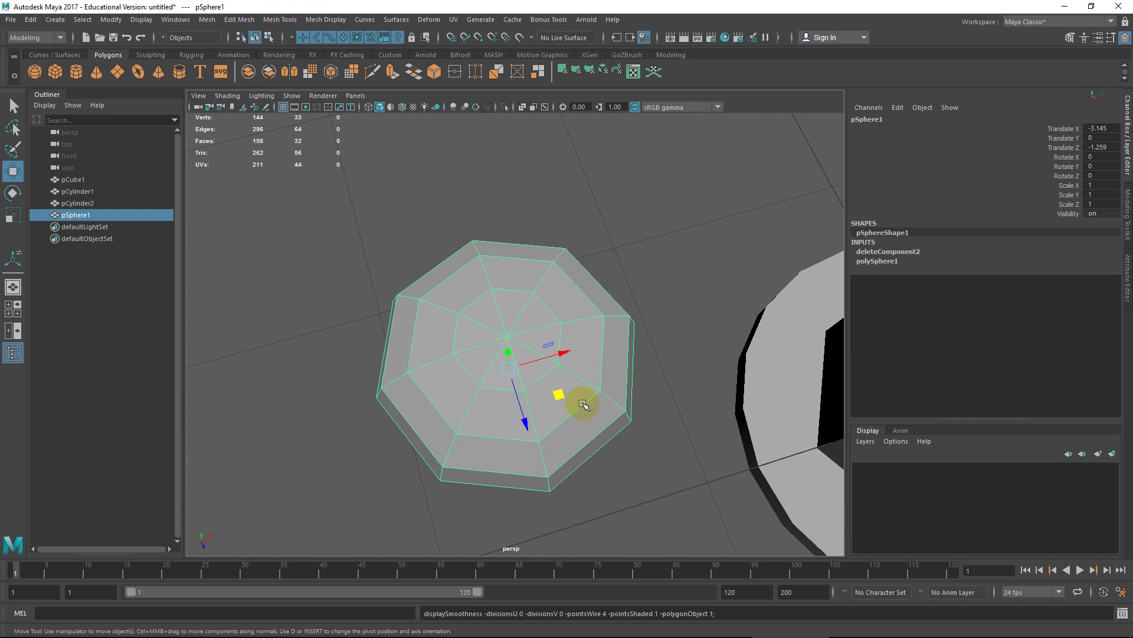
{"action": "key", "text": "3"}
{"action": "key", "text": "1"}
{"action": "right_click_drag", "start_coordinate": [587, 398], "coordinate": [596, 304], "text": "alt"}
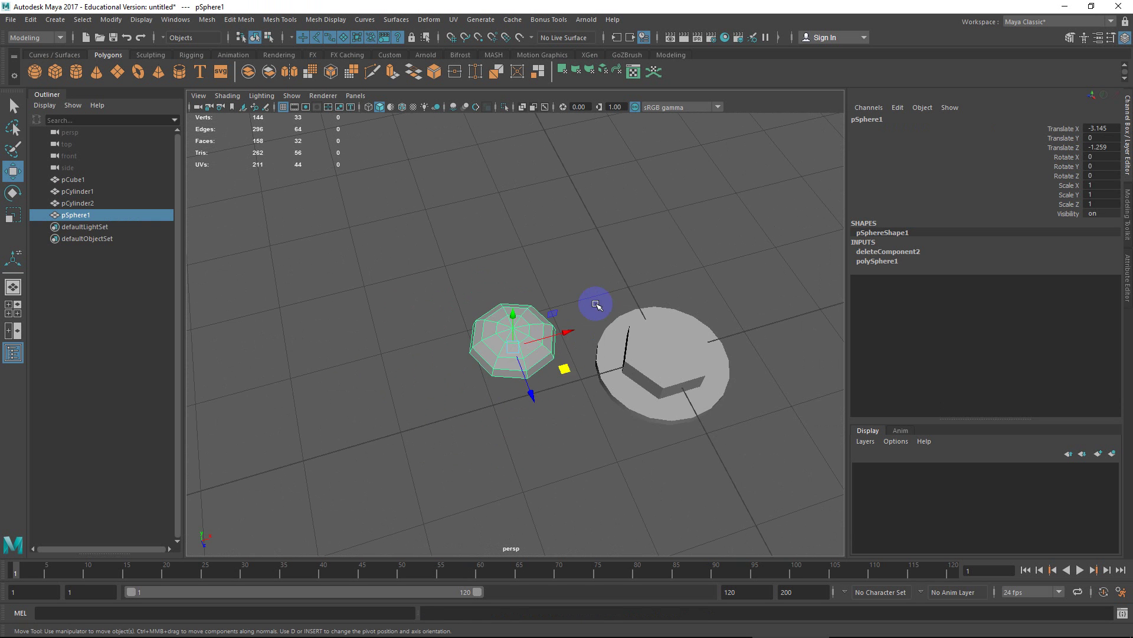
Soften the edges of the rivet dome and check the smoother shading from an angle
{"action": "left_click", "coordinate": [596, 304]}
{"action": "left_click_drag", "start_coordinate": [590, 304], "coordinate": [570, 375], "text": "alt"}
{"action": "scroll", "coordinate": [570, 376], "scroll_direction": "up", "scroll_amount": 3}
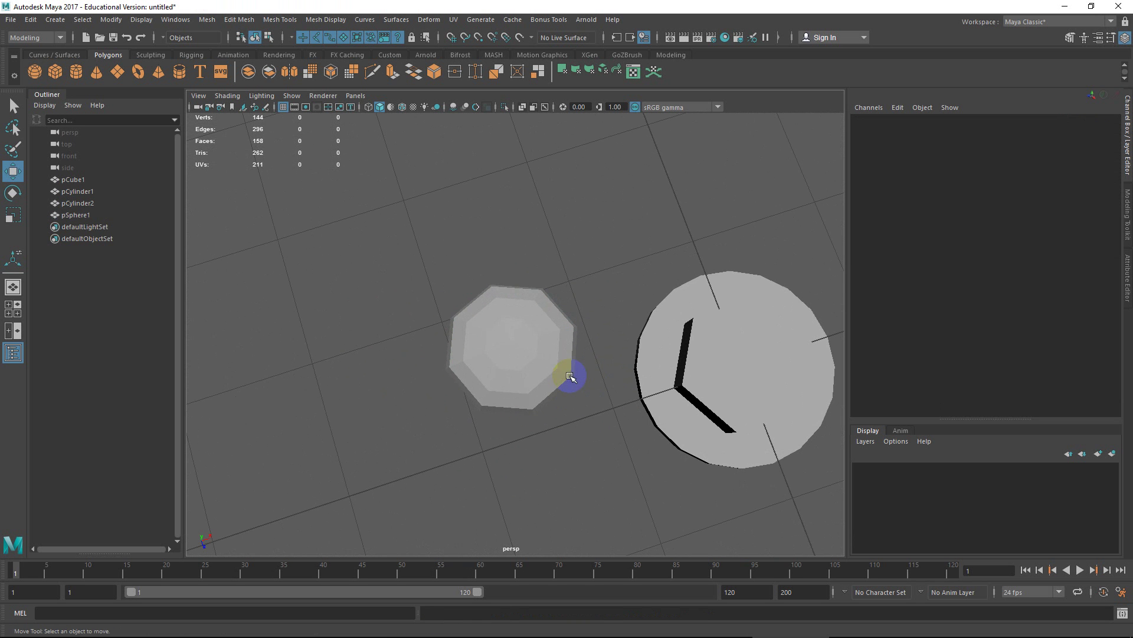
{"action": "left_click", "coordinate": [543, 343]}
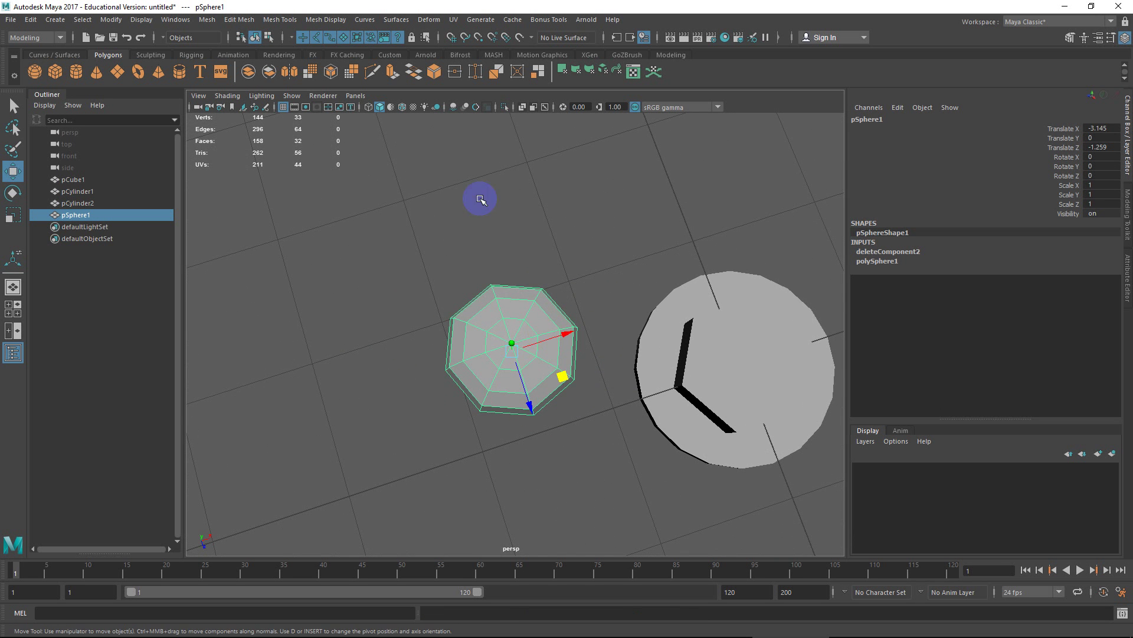
{"action": "left_click", "coordinate": [326, 20]}
{"action": "left_click", "coordinate": [332, 123]}
{"action": "left_click", "coordinate": [569, 303]}
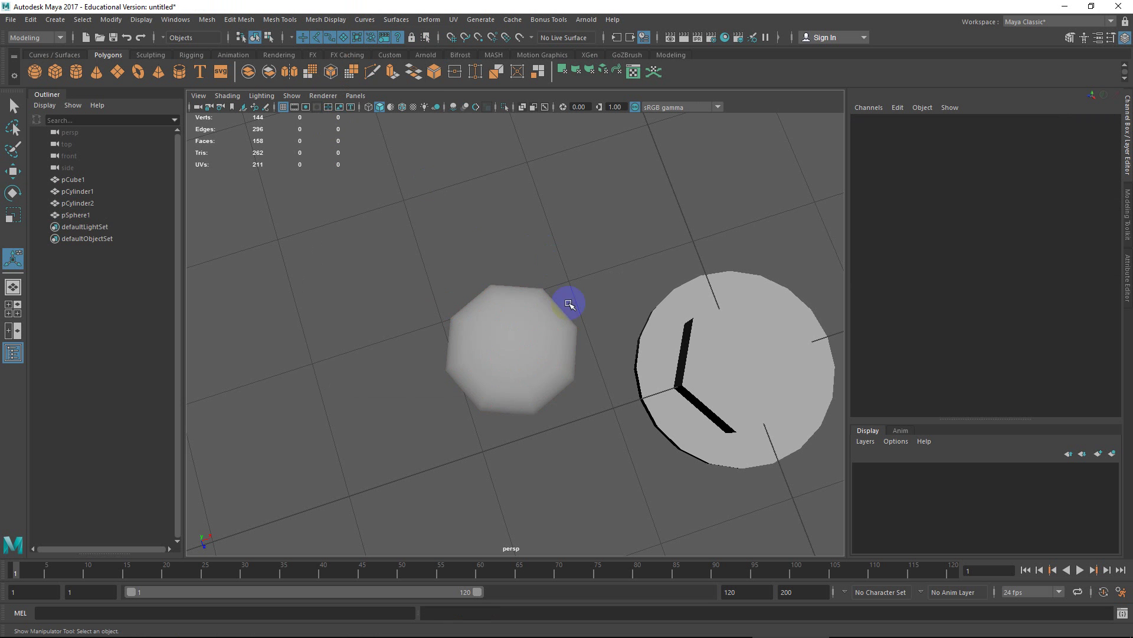
{"action": "left_click_drag", "start_coordinate": [580, 356], "coordinate": [556, 321], "text": "alt"}
{"action": "left_click", "coordinate": [557, 323]}
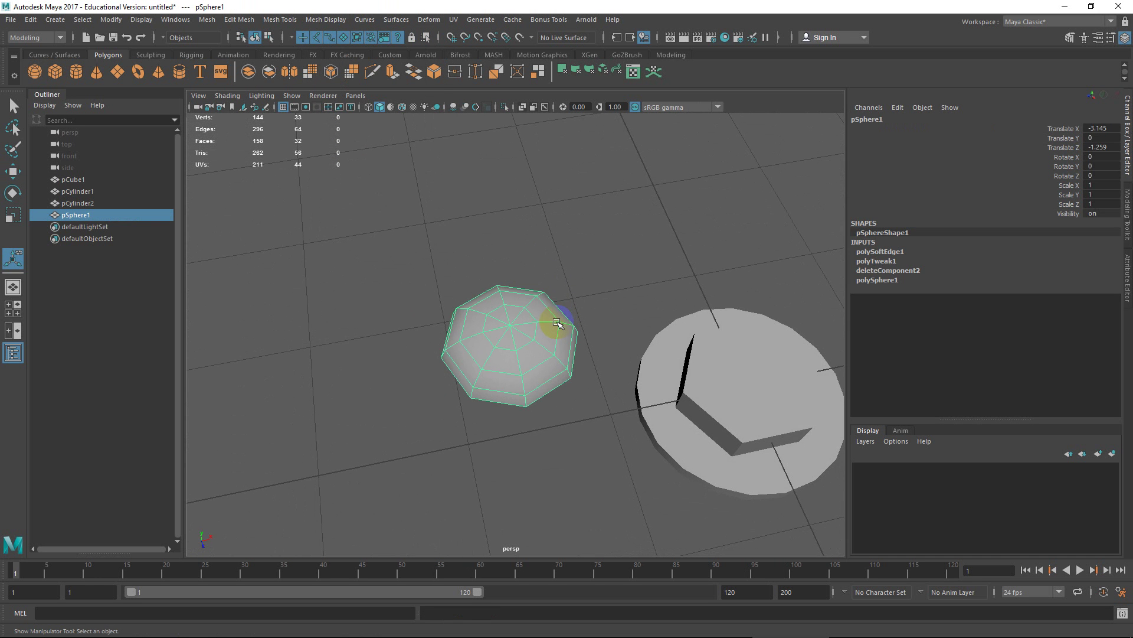
{"action": "right_click_drag", "start_coordinate": [557, 323], "coordinate": [582, 321], "text": "alt"}
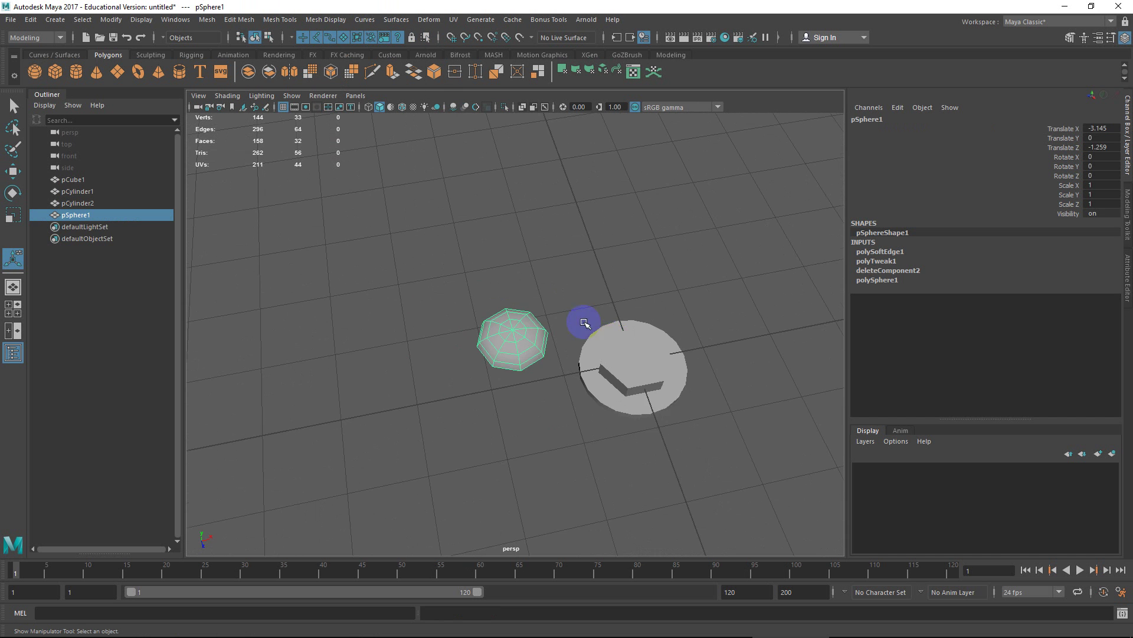
Delete the twenty bottom cap faces of the bolt's round washer and return it to object mode
{"action": "left_click_drag", "start_coordinate": [615, 337], "coordinate": [539, 330], "text": "alt"}
{"action": "scroll", "coordinate": [587, 341], "scroll_direction": "up", "scroll_amount": 5}
{"action": "right_click_drag", "start_coordinate": [540, 331], "coordinate": [538, 342]}
{"action": "left_click", "coordinate": [529, 320]}
{"action": "left_click", "coordinate": [492, 314], "text": "shift"}
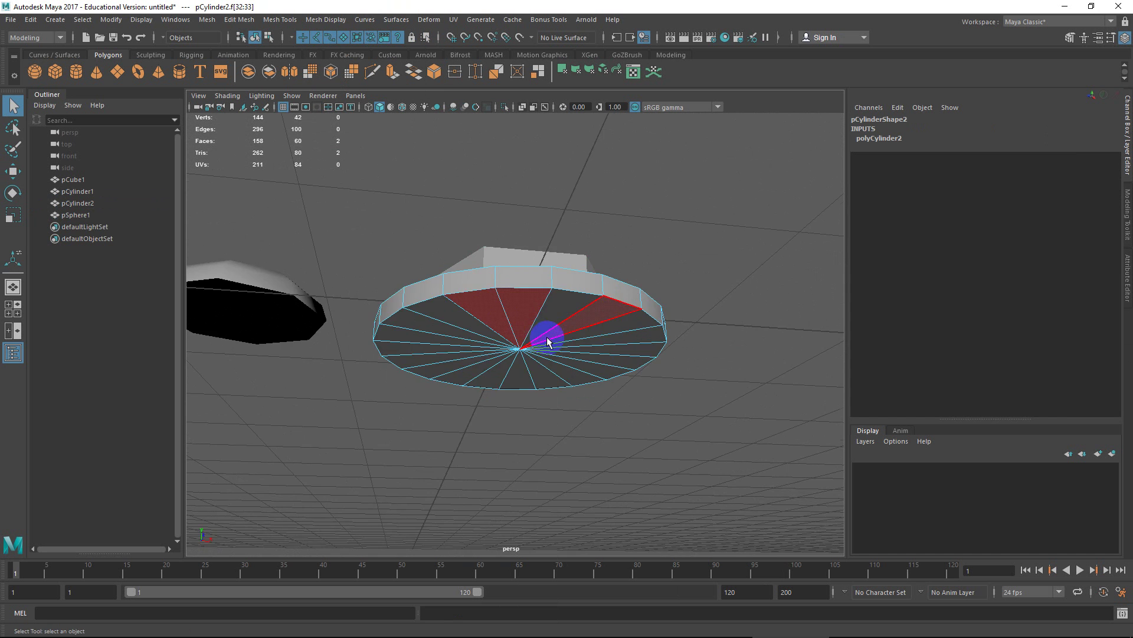
{"action": "left_click_drag", "start_coordinate": [544, 329], "coordinate": [304, 377], "text": "alt"}
{"action": "left_click_drag", "start_coordinate": [335, 320], "coordinate": [683, 338]}
{"action": "left_click_drag", "start_coordinate": [683, 338], "coordinate": [657, 315], "text": "alt"}
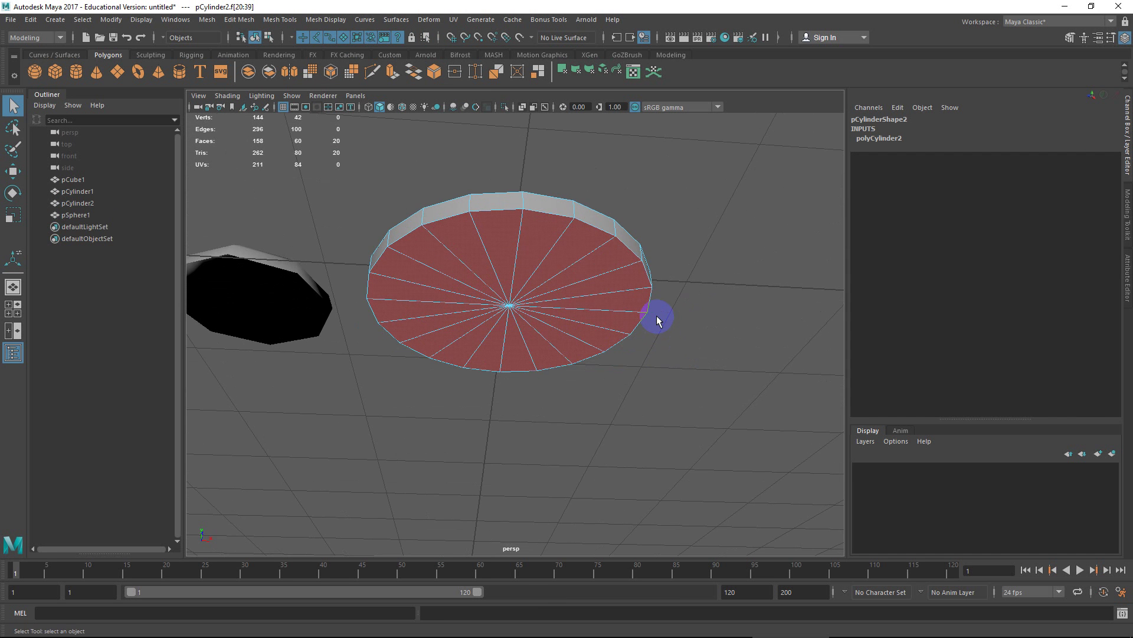
{"action": "key", "text": "Delete"}
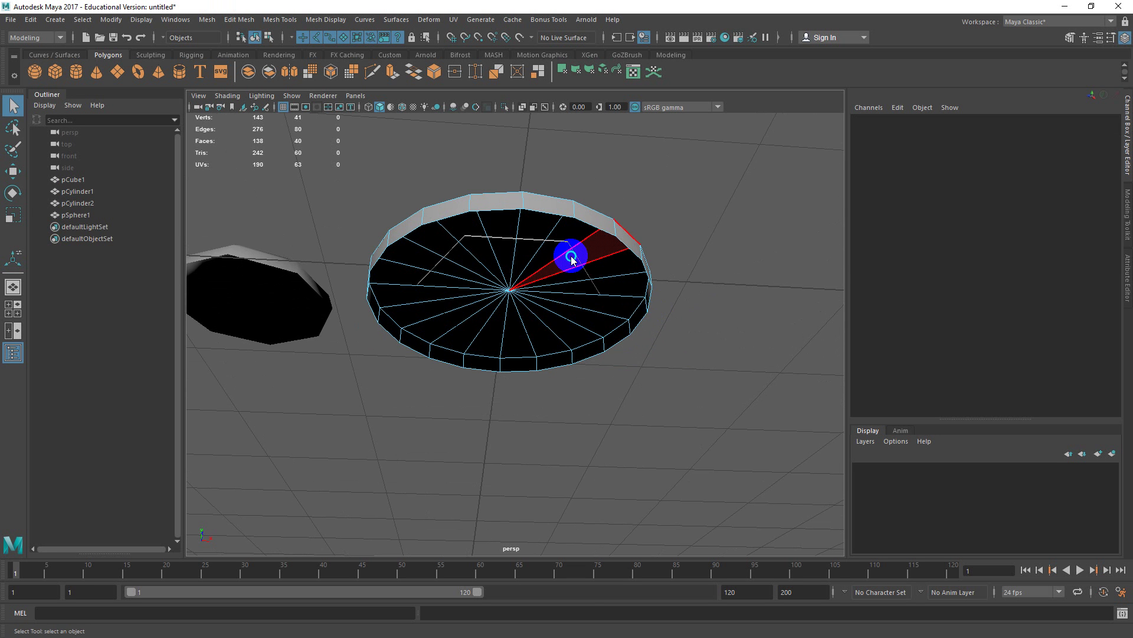
{"action": "right_click_drag", "start_coordinate": [570, 256], "coordinate": [592, 242]}
{"action": "scroll", "coordinate": [600, 255], "scroll_direction": "down", "scroll_amount": 5}
{"action": "left_click_drag", "start_coordinate": [600, 256], "coordinate": [592, 362], "text": "alt"}
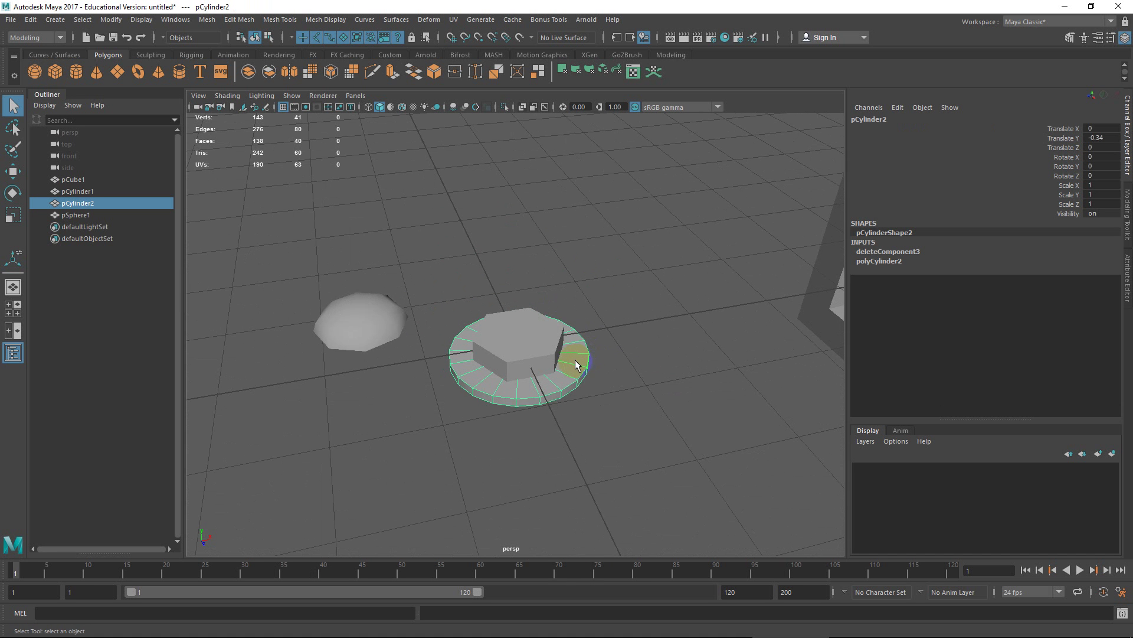
Combine the hexagonal bolt head and the round washer into a single mesh
{"action": "left_click", "coordinate": [527, 341]}
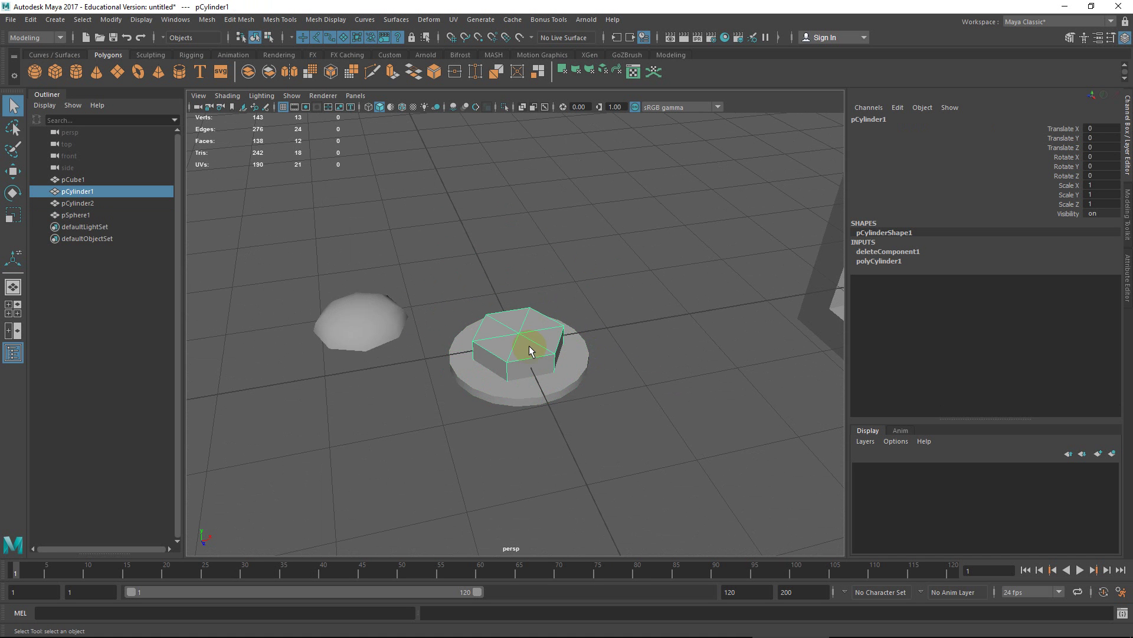
{"action": "left_click", "coordinate": [535, 389], "text": "shift"}
{"action": "right_click", "coordinate": [536, 390], "text": "shift"}
{"action": "left_click", "coordinate": [534, 535]}
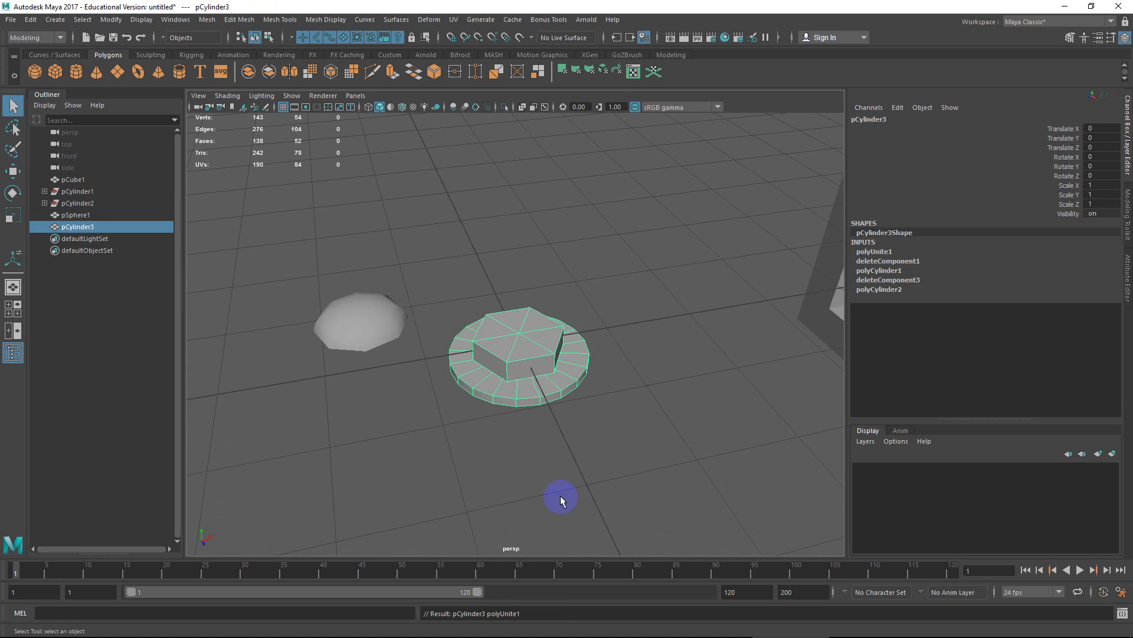
In the left orthographic view, move the combined bolt's pivot straight down to the underside of its washer
{"action": "left_click_drag", "start_coordinate": [559, 498], "coordinate": [524, 321], "text": "alt"}
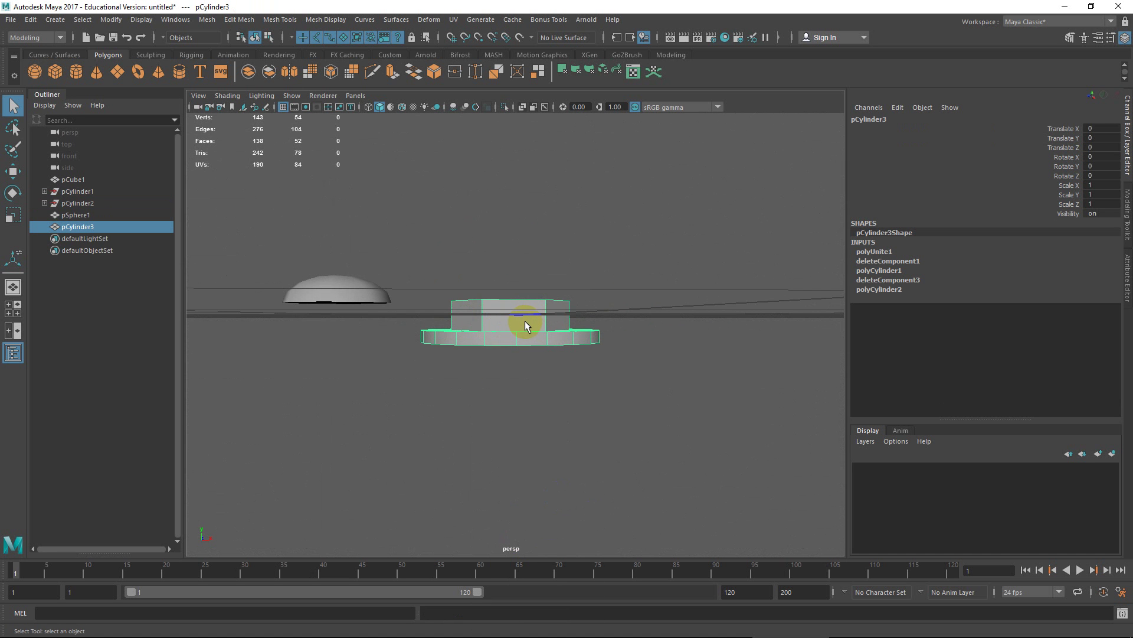
{"action": "left_click_drag", "start_coordinate": [527, 326], "coordinate": [475, 306]}
{"action": "scroll", "coordinate": [542, 344], "scroll_direction": "up", "scroll_amount": 3}
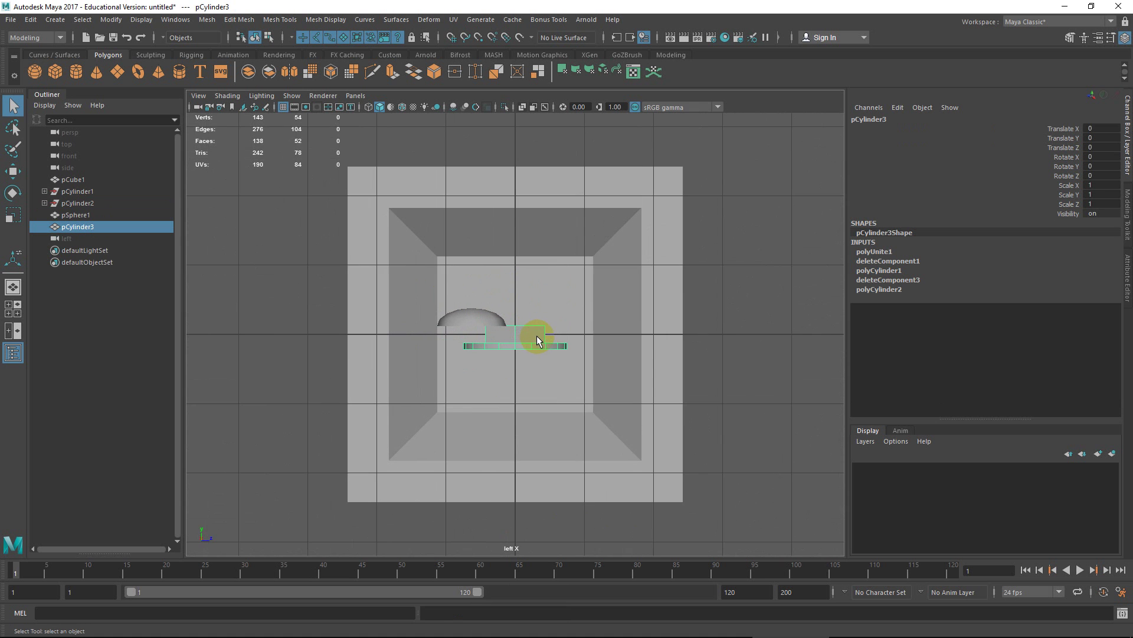
{"action": "scroll", "coordinate": [530, 334], "scroll_direction": "up", "scroll_amount": 3}
{"action": "key", "text": "w"}
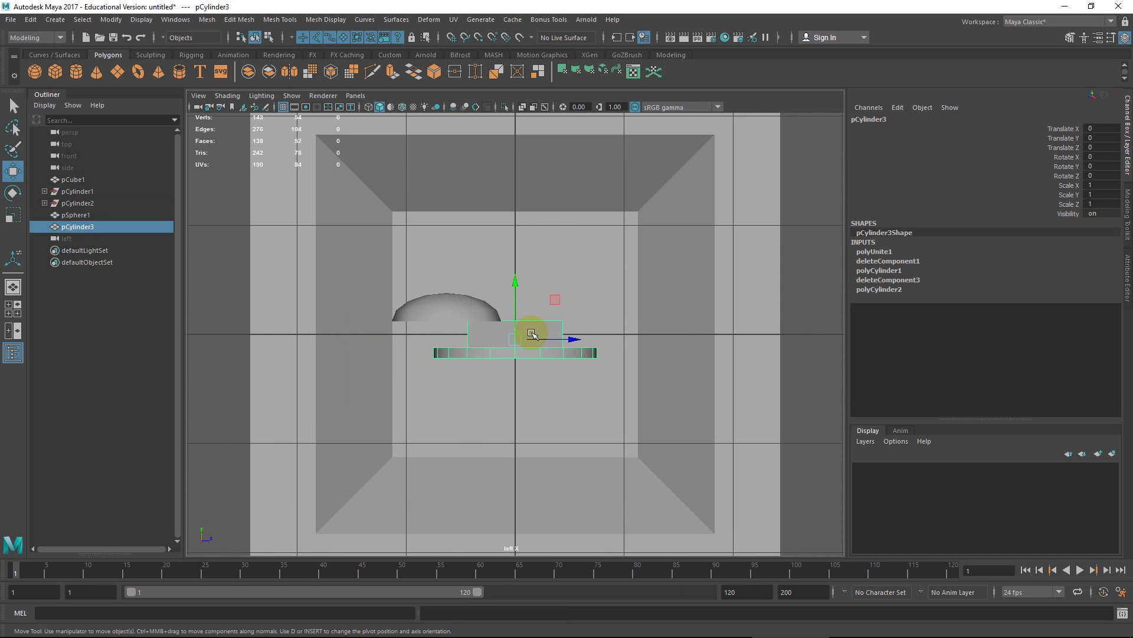
{"action": "key", "text": "d"}
{"action": "scroll", "coordinate": [531, 329], "scroll_direction": "up", "scroll_amount": 5}
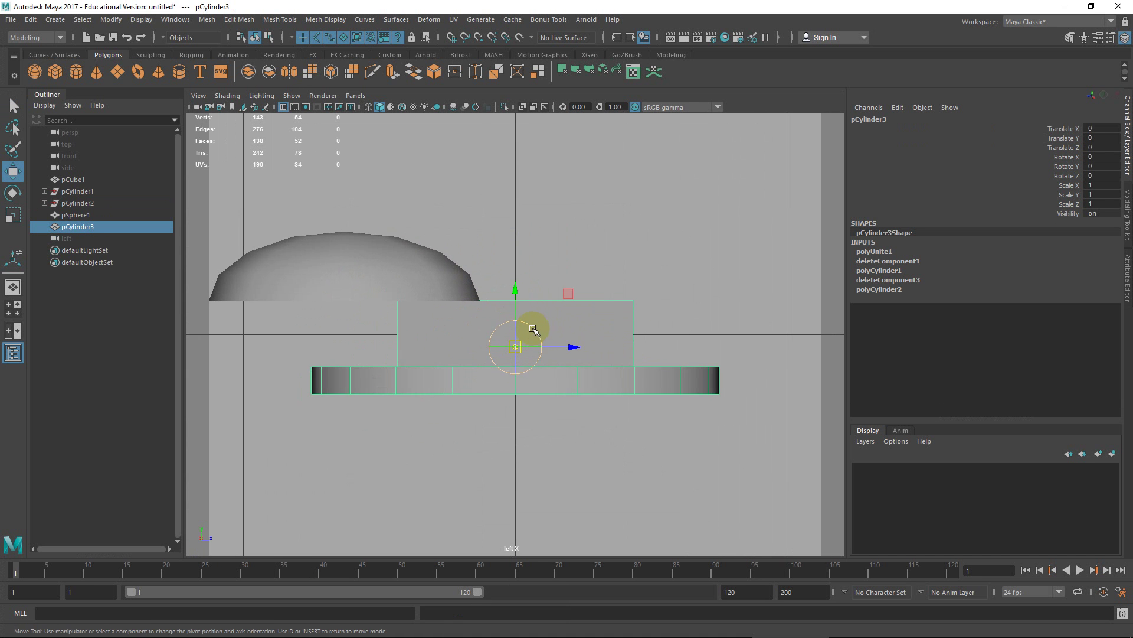
{"action": "left_click_drag", "start_coordinate": [514, 294], "coordinate": [516, 345]}
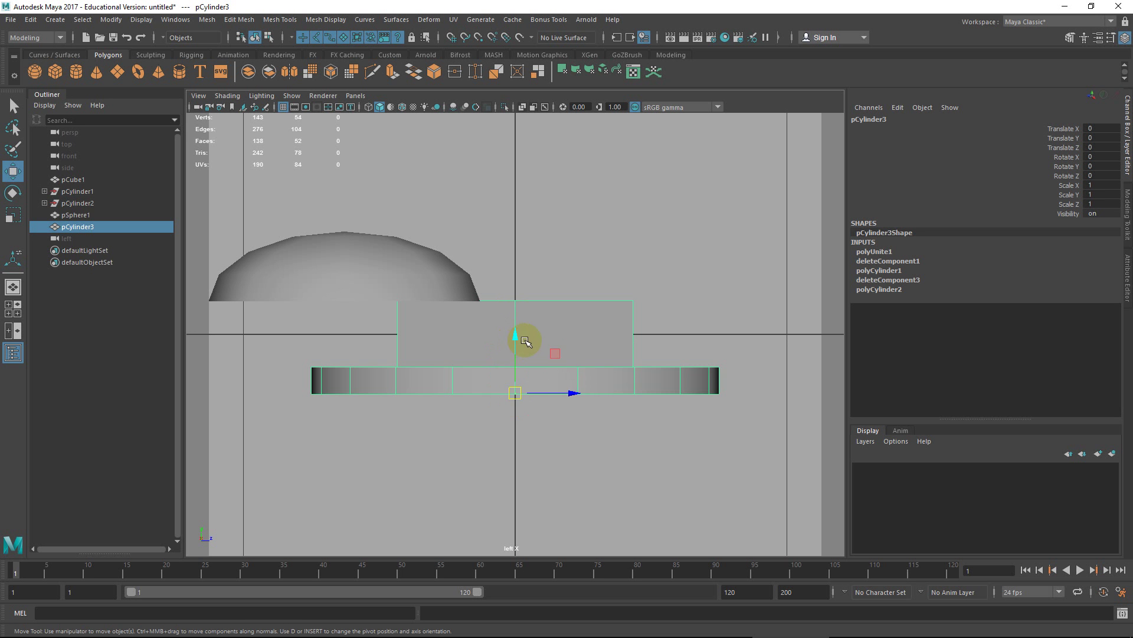
{"action": "left_click_drag", "start_coordinate": [526, 336], "coordinate": [513, 308]}
Open spPaint3d and add the paneled box as the target surface
{"action": "left_click", "coordinate": [601, 317]}
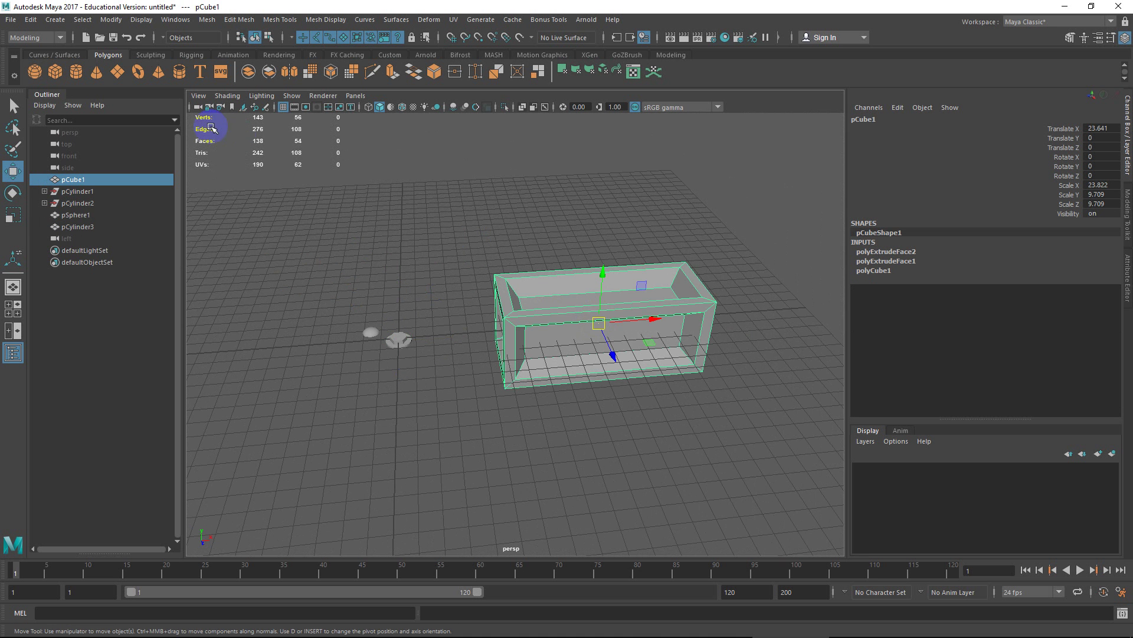
{"action": "left_click", "coordinate": [661, 56]}
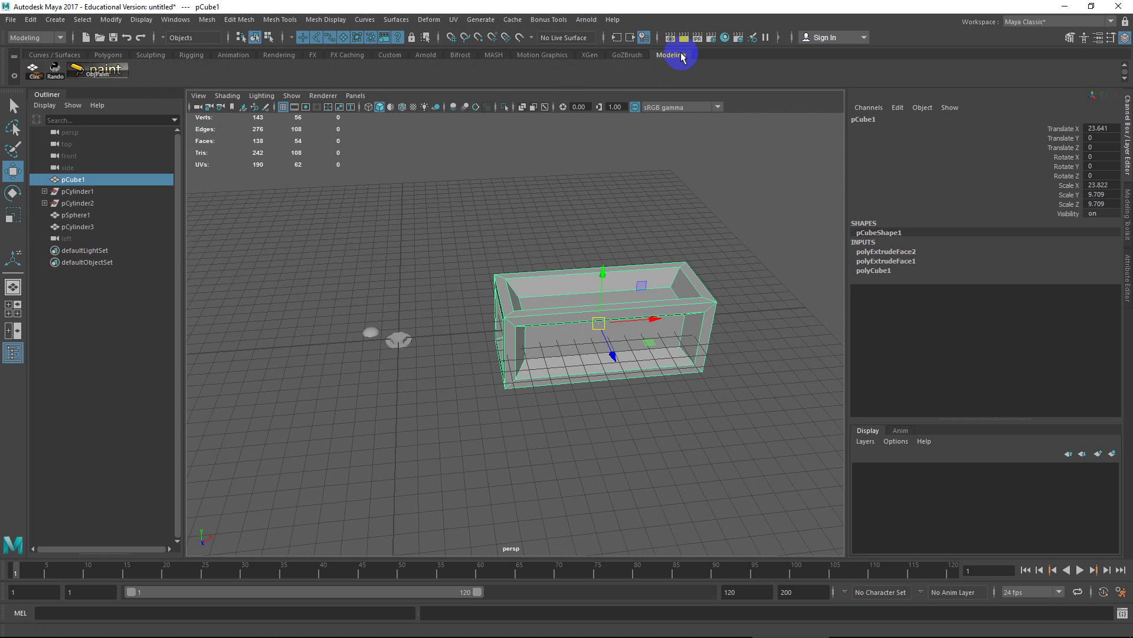
{"action": "left_click", "coordinate": [114, 72]}
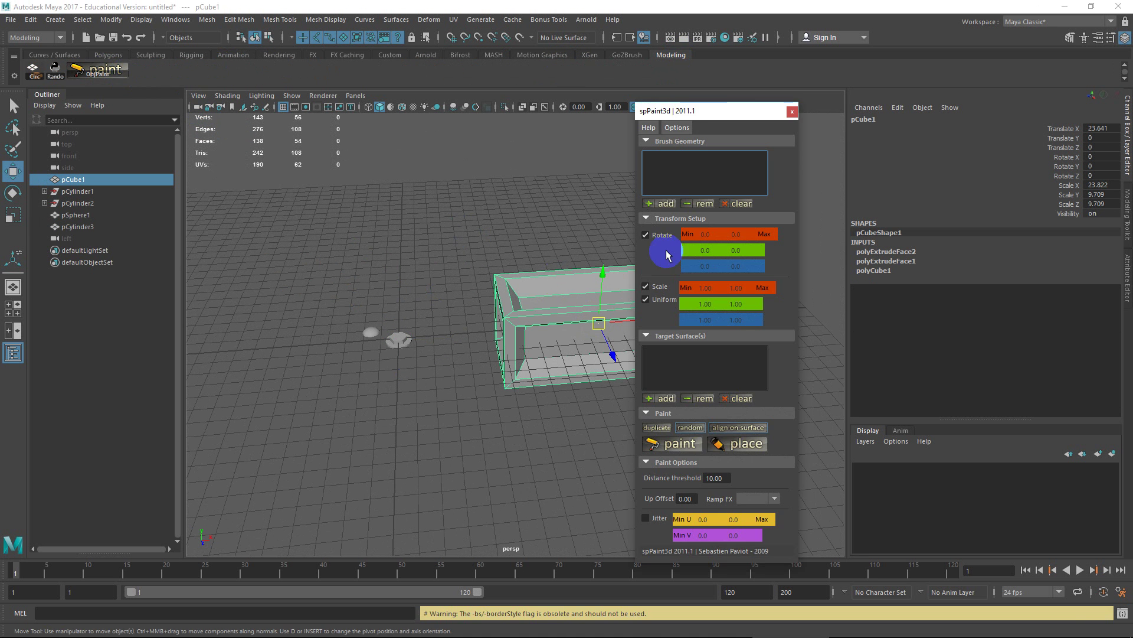
{"action": "left_click", "coordinate": [664, 398]}
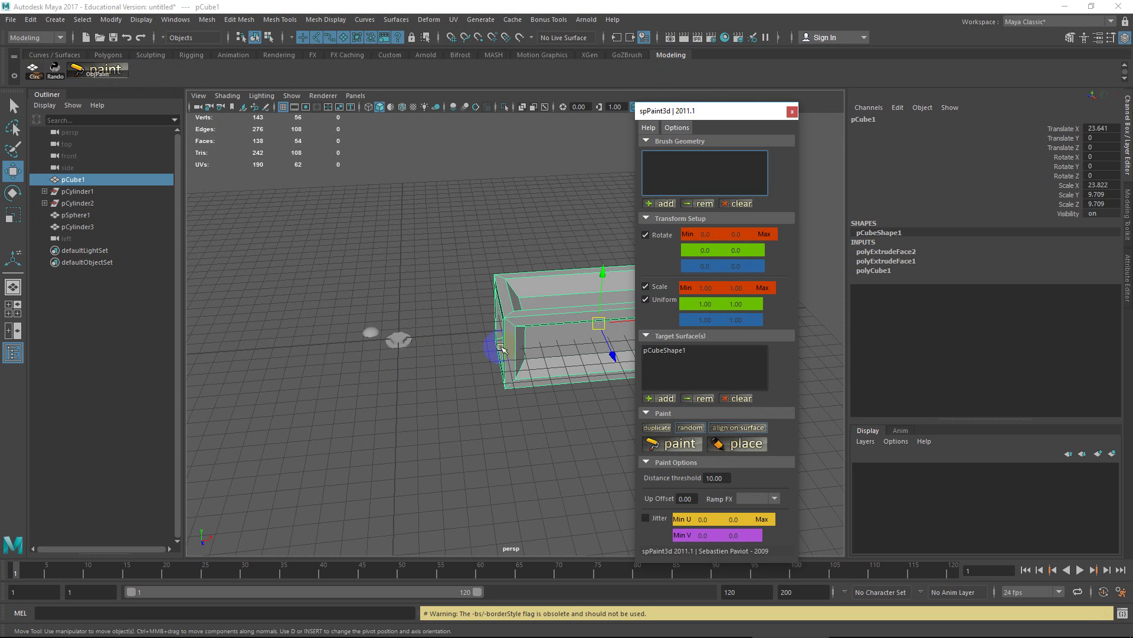
Select all faces of the combined bolt, both head and washer, and open them in the UV Editor
{"action": "middle_click_drag", "start_coordinate": [500, 349], "coordinate": [438, 375], "text": "alt"}
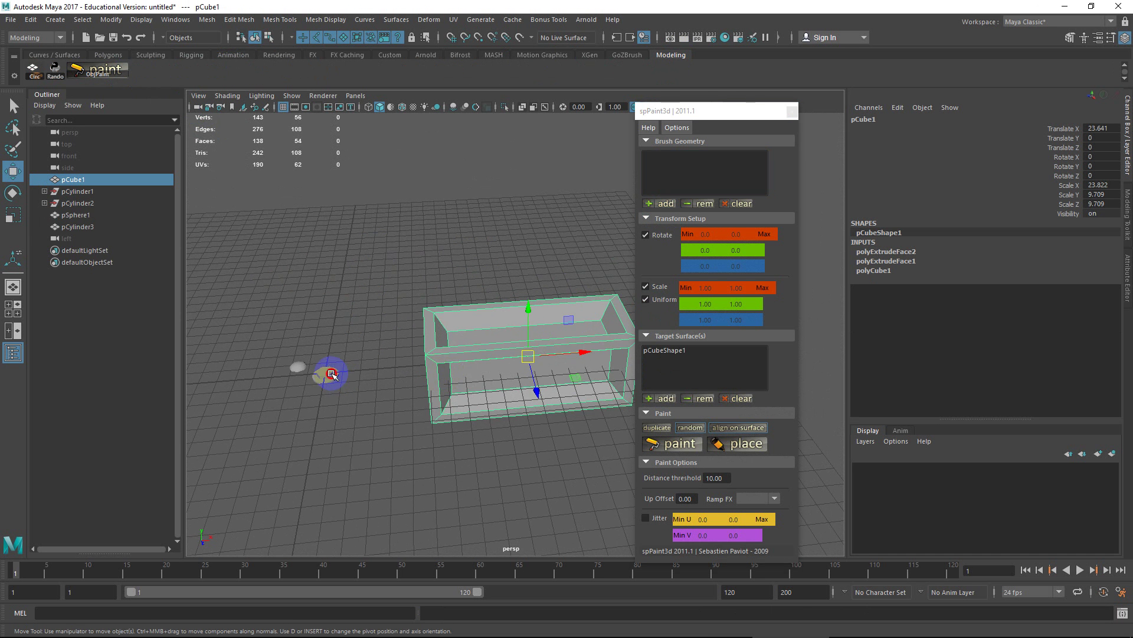
{"action": "left_click", "coordinate": [332, 375]}
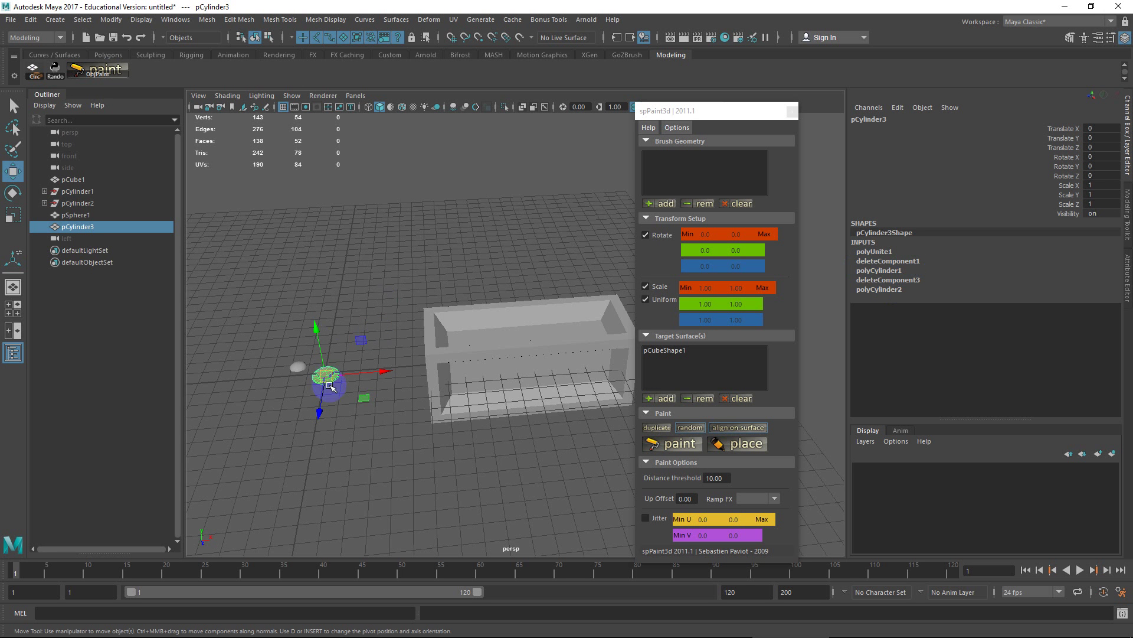
{"action": "scroll", "coordinate": [336, 366], "scroll_direction": "up", "scroll_amount": 5}
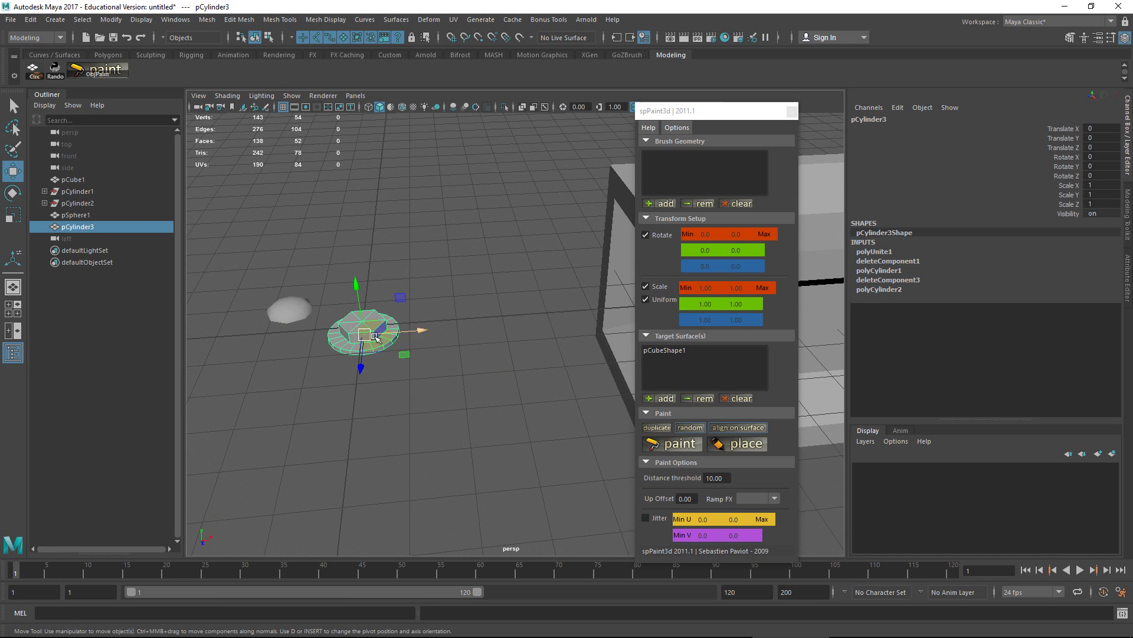
{"action": "right_click", "coordinate": [373, 352]}
{"action": "left_click", "coordinate": [370, 333]}
{"action": "left_click", "coordinate": [369, 325]}
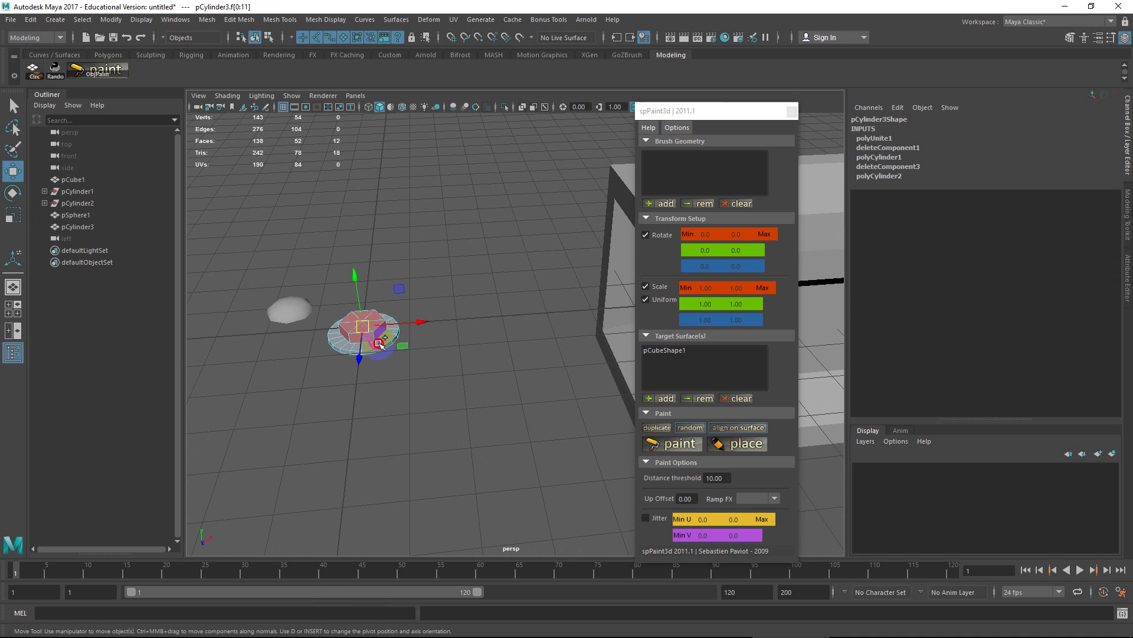
{"action": "left_click_drag", "start_coordinate": [380, 345], "coordinate": [322, 307]}
{"action": "left_click", "coordinate": [452, 19]}
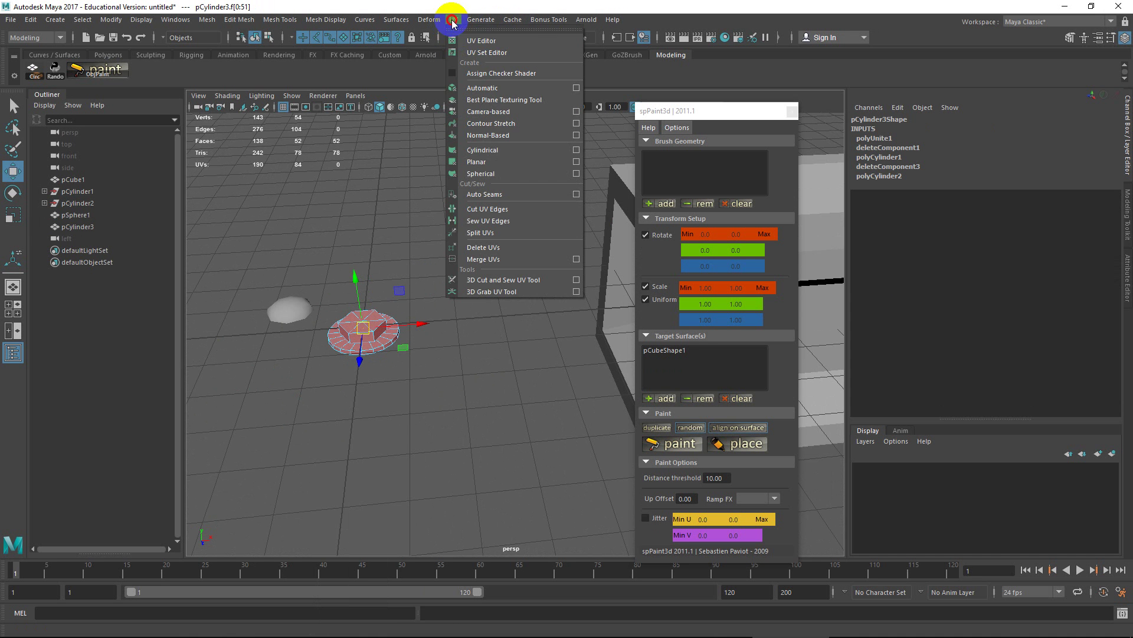
{"action": "left_click", "coordinate": [476, 40]}
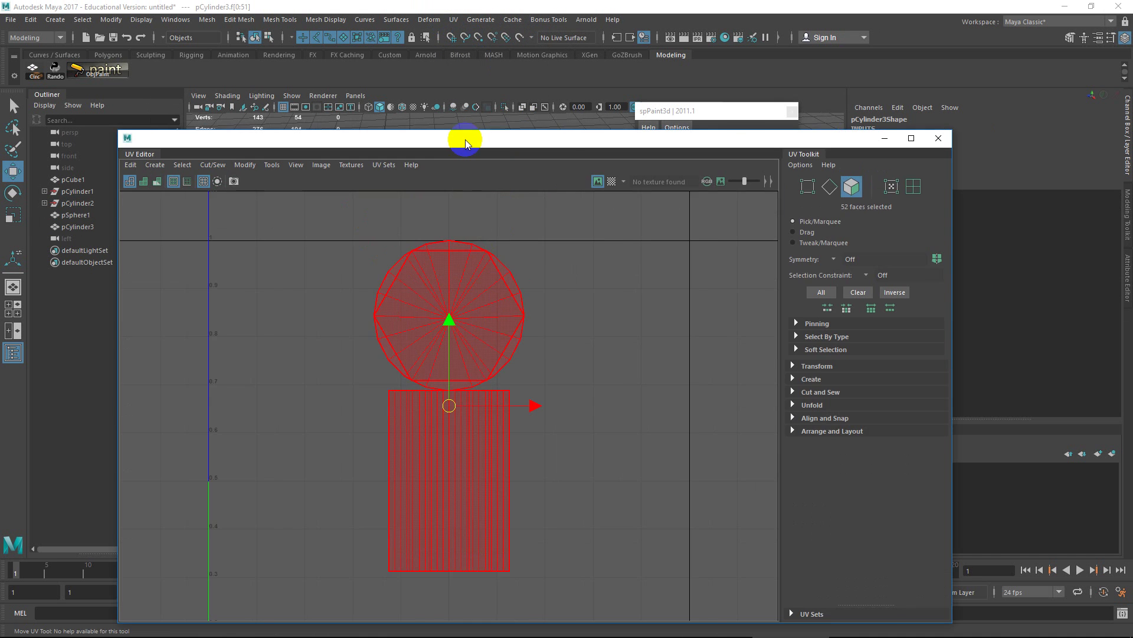
{"action": "left_click_drag", "start_coordinate": [466, 139], "coordinate": [637, 114]}
{"action": "scroll", "coordinate": [675, 255], "scroll_direction": "down", "scroll_amount": 3}
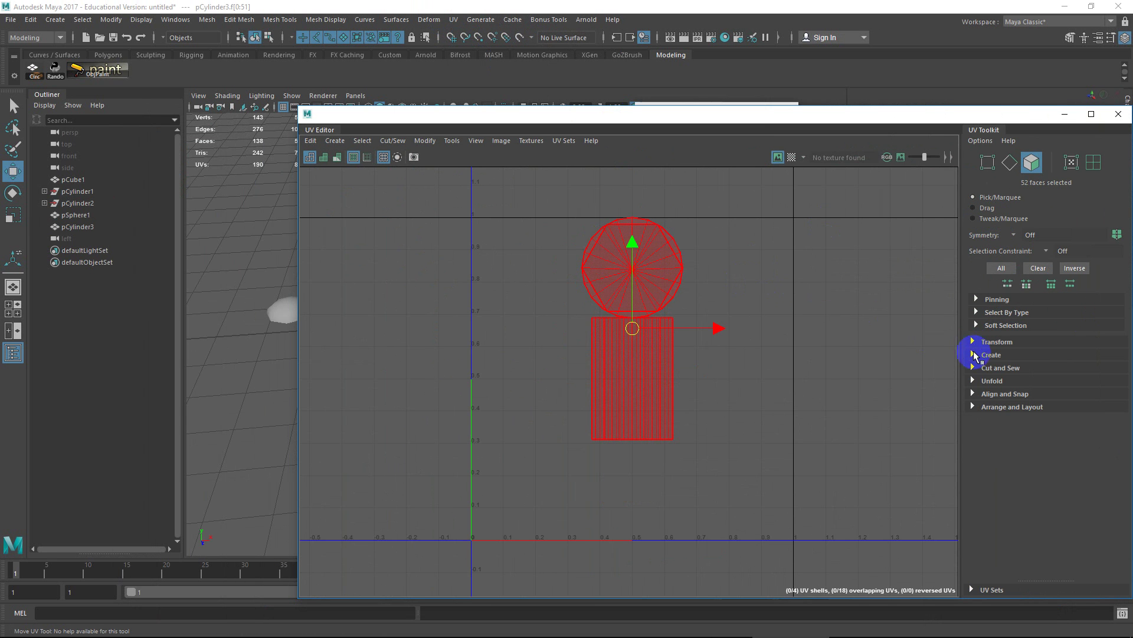
Lay out the bolt's overlapping UV shells separately within the UV tile and return the bolt to object mode
{"action": "left_click", "coordinate": [991, 382]}
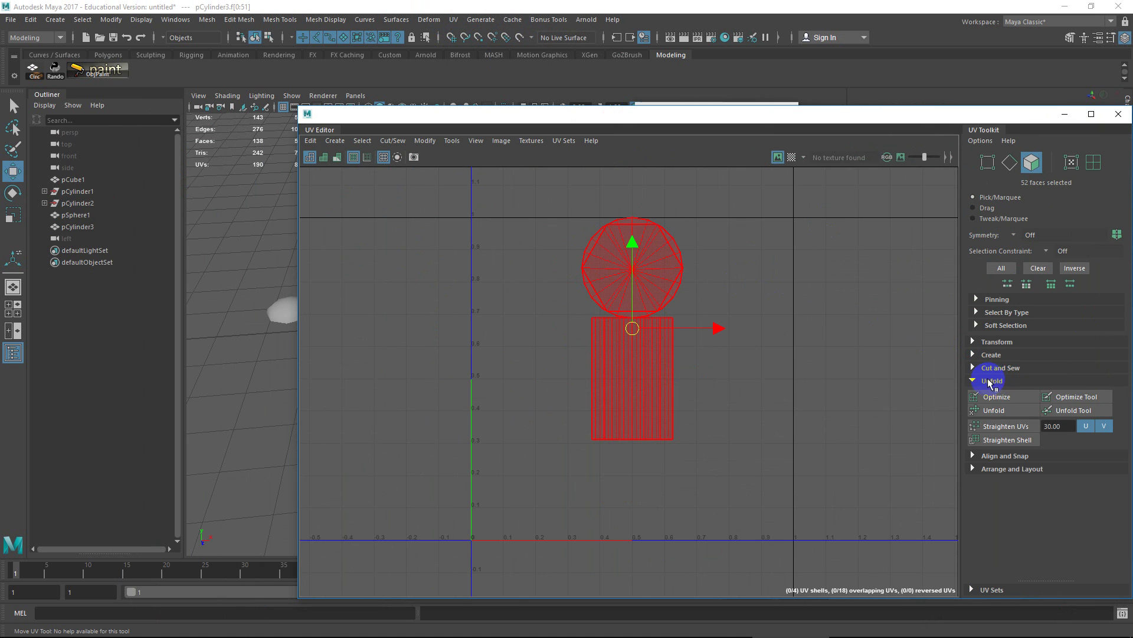
{"action": "left_click", "coordinate": [990, 381]}
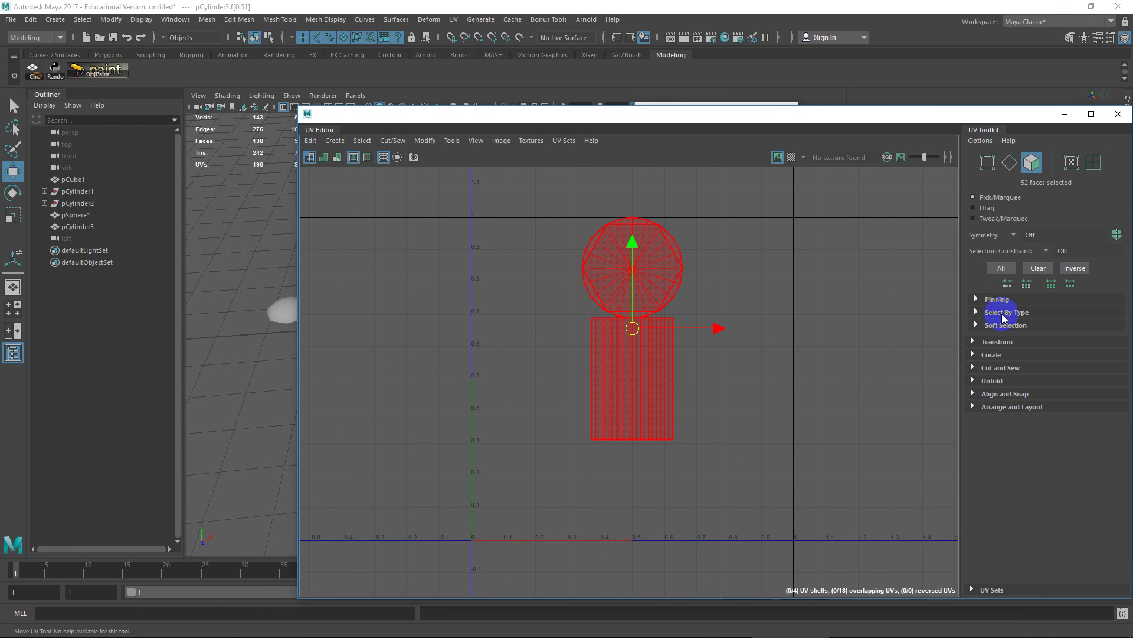
{"action": "right_click_drag", "start_coordinate": [655, 258], "coordinate": [654, 259], "text": "shift"}
{"action": "left_click", "coordinate": [987, 407]}
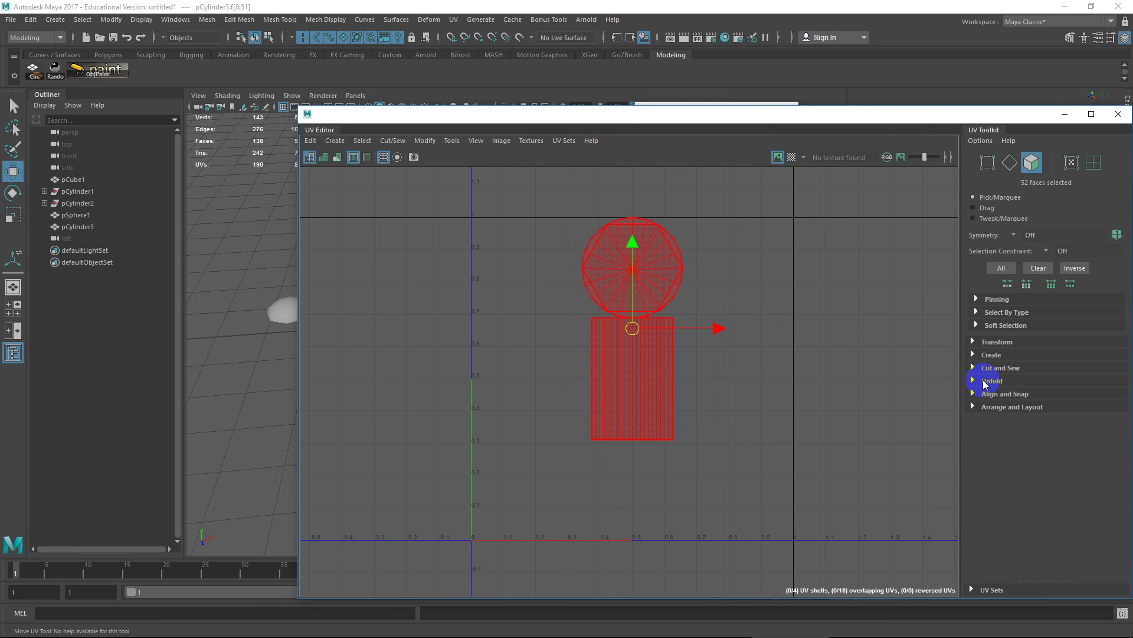
{"action": "left_click", "coordinate": [973, 406]}
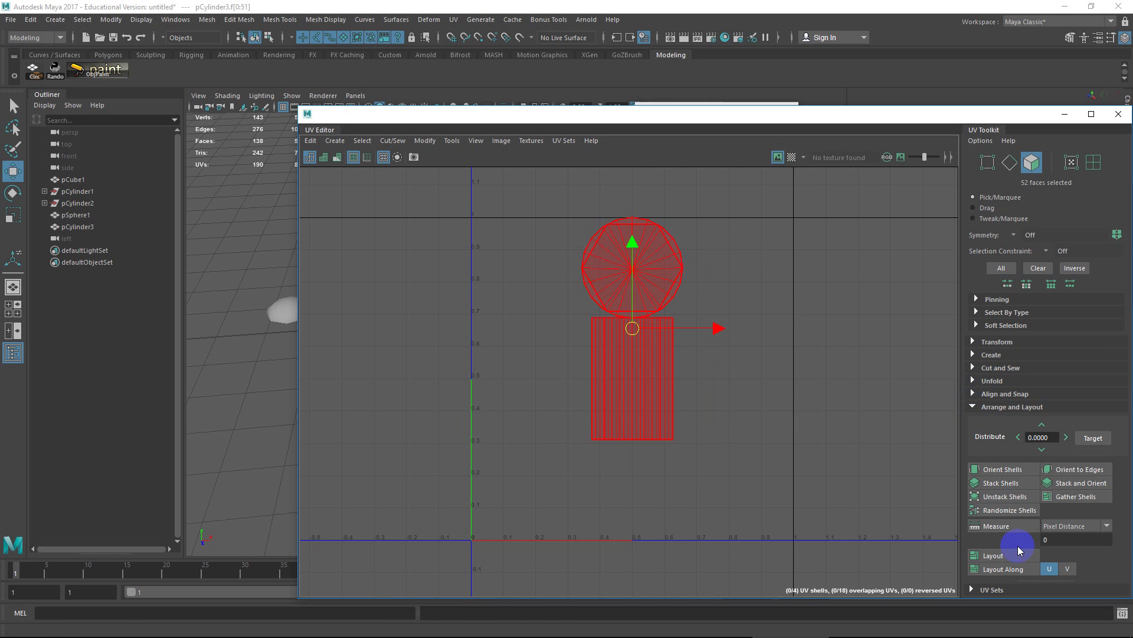
{"action": "left_click", "coordinate": [1005, 555]}
{"action": "left_click", "coordinate": [619, 310]}
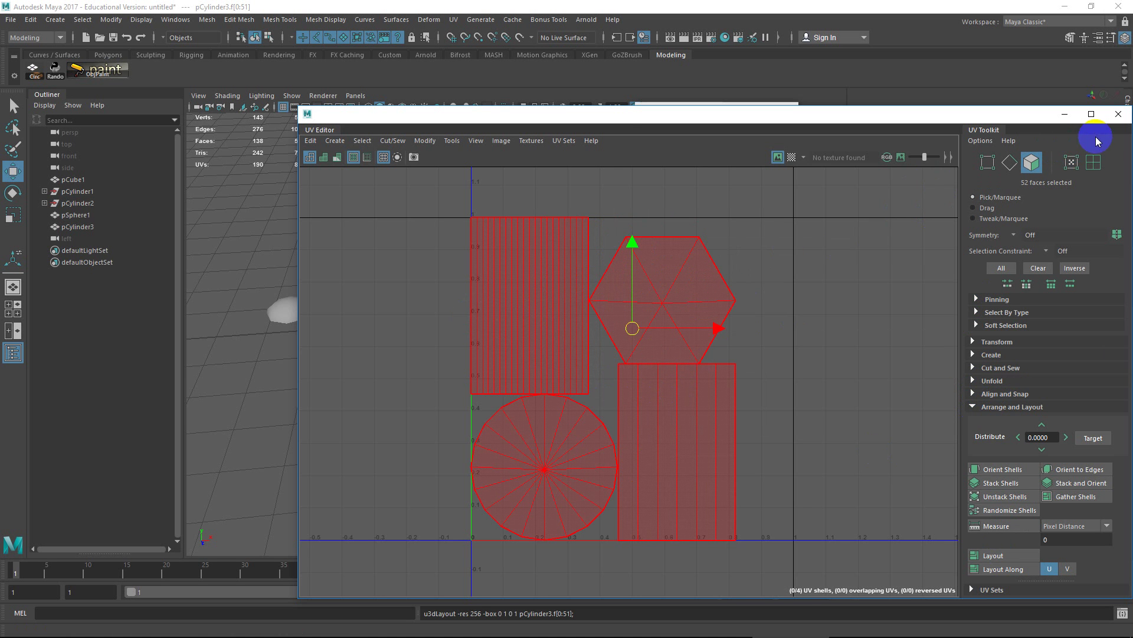
{"action": "left_click", "coordinate": [1118, 114]}
{"action": "scroll", "coordinate": [594, 291], "scroll_direction": "up", "scroll_amount": 5}
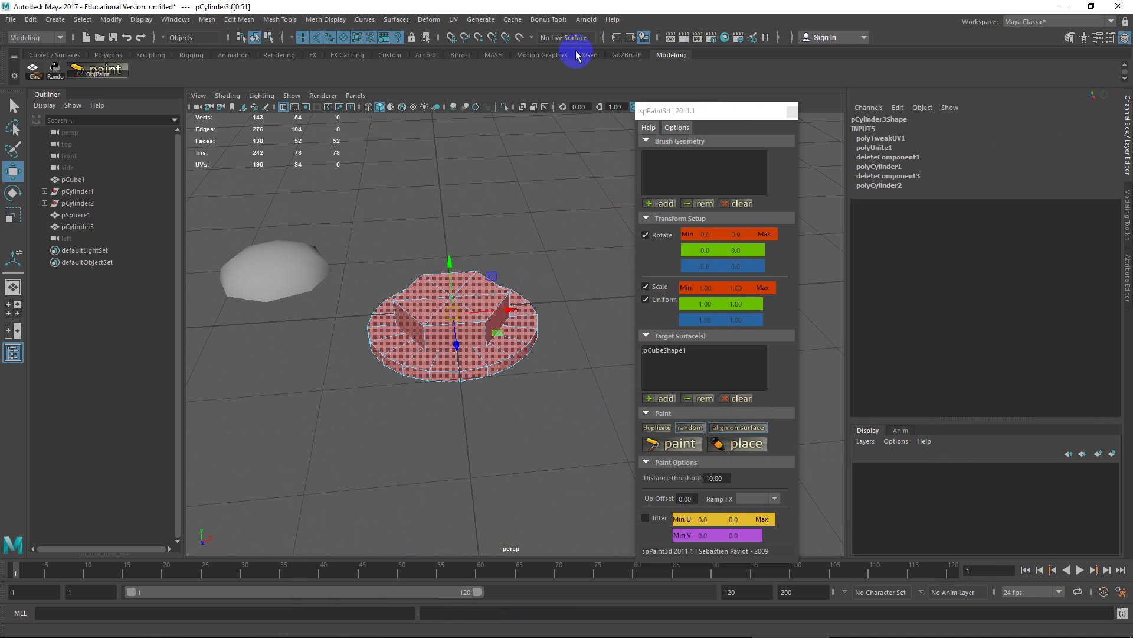
{"action": "left_click", "coordinate": [577, 298]}
{"action": "right_click_drag", "start_coordinate": [477, 309], "coordinate": [518, 273]}
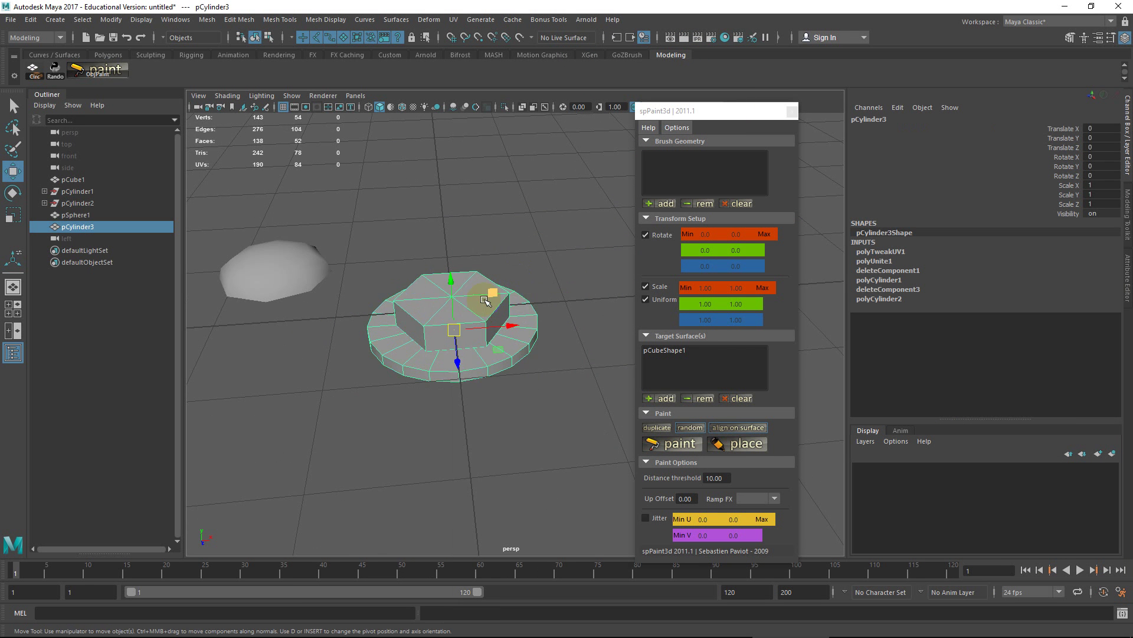
Select all faces of the bolt's head and washer and scale them down uniformly until far smaller than the neighboring rivet
{"action": "scroll", "coordinate": [525, 304], "scroll_direction": "down", "scroll_amount": 4}
{"action": "middle_click_drag", "start_coordinate": [514, 324], "coordinate": [445, 260], "text": "alt"}
{"action": "left_click_drag", "start_coordinate": [446, 260], "coordinate": [574, 301], "text": "alt"}
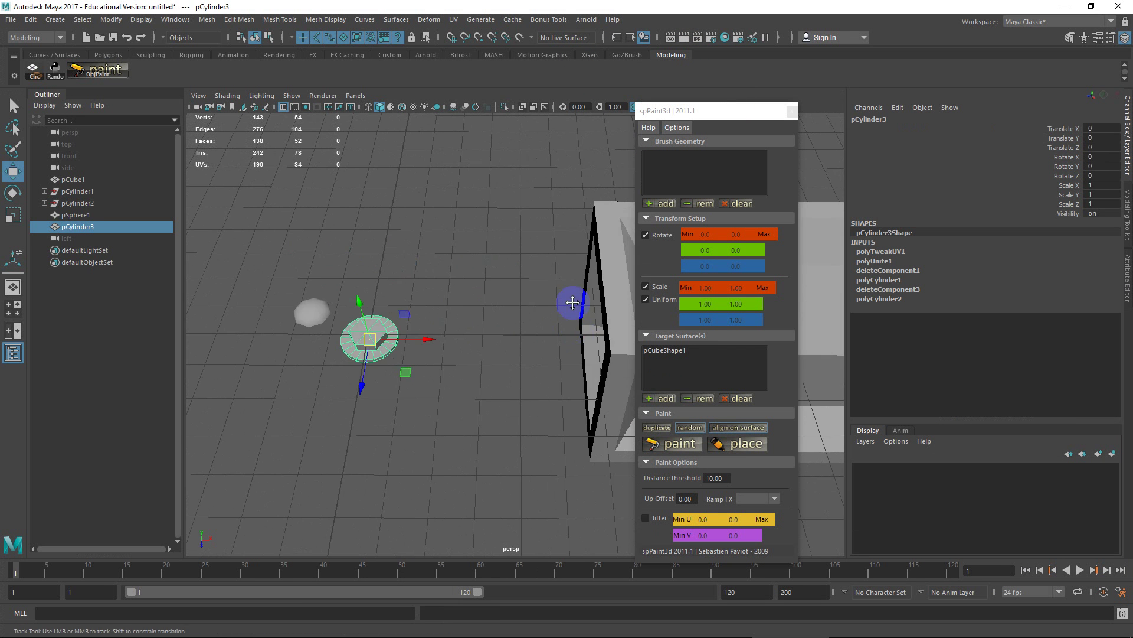
{"action": "middle_click_drag", "start_coordinate": [574, 302], "coordinate": [556, 299], "text": "alt"}
{"action": "scroll", "coordinate": [556, 299], "scroll_direction": "down", "scroll_amount": 4}
{"action": "scroll", "coordinate": [447, 311], "scroll_direction": "up", "scroll_amount": 4}
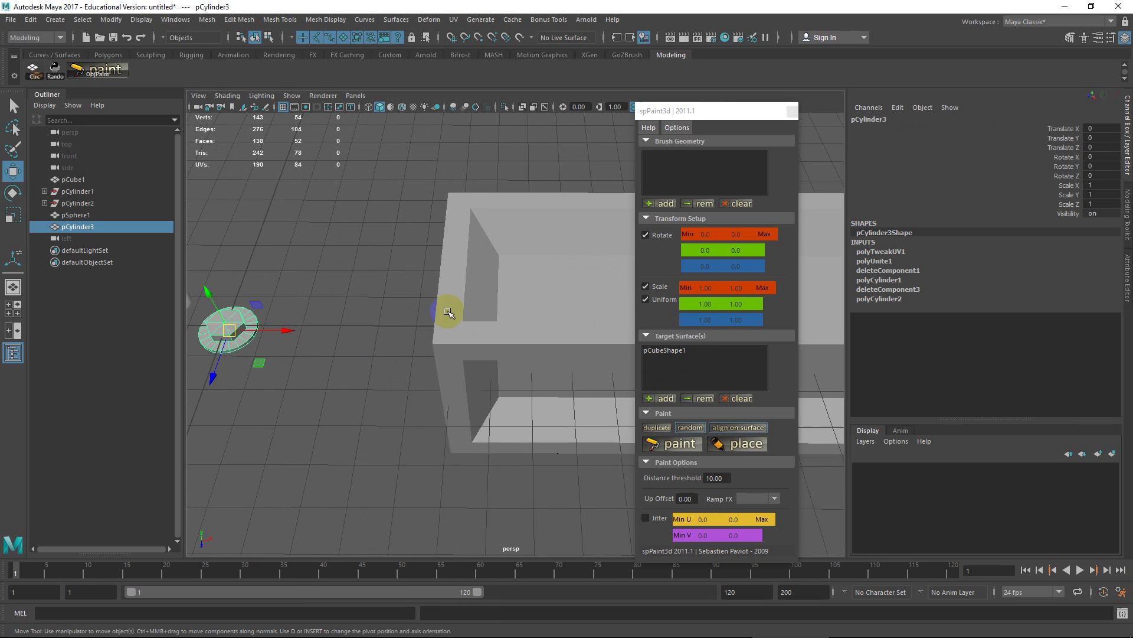
{"action": "key", "text": "f"}
{"action": "scroll", "coordinate": [520, 286], "scroll_direction": "down", "scroll_amount": 5}
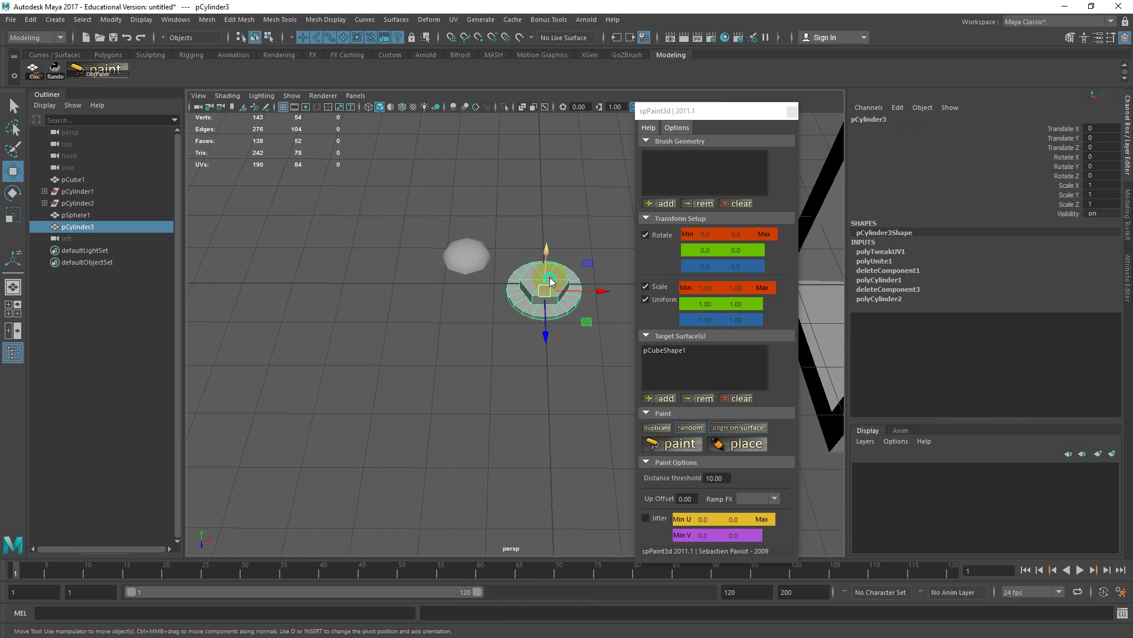
{"action": "right_click_drag", "start_coordinate": [548, 275], "coordinate": [553, 307]}
{"action": "left_click", "coordinate": [554, 286]}
{"action": "double_click", "coordinate": [555, 286]}
{"action": "scroll", "coordinate": [560, 295], "scroll_direction": "down", "scroll_amount": 6}
{"action": "scroll", "coordinate": [563, 301], "scroll_direction": "up", "scroll_amount": 8}
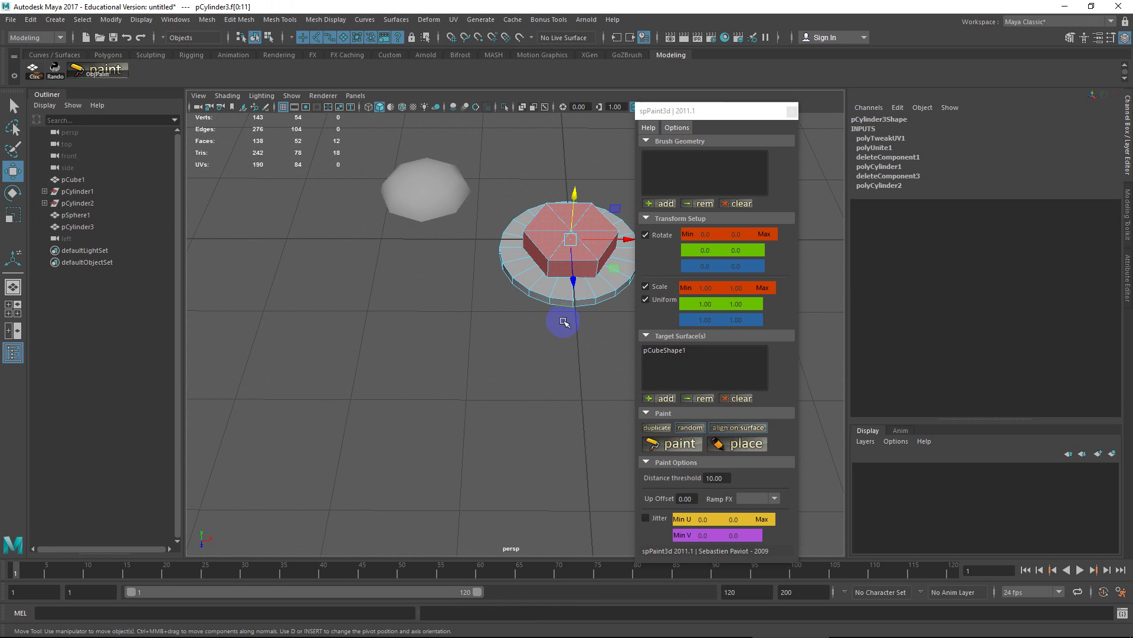
{"action": "double_click", "coordinate": [558, 283], "text": "shift"}
{"action": "key", "text": "r"}
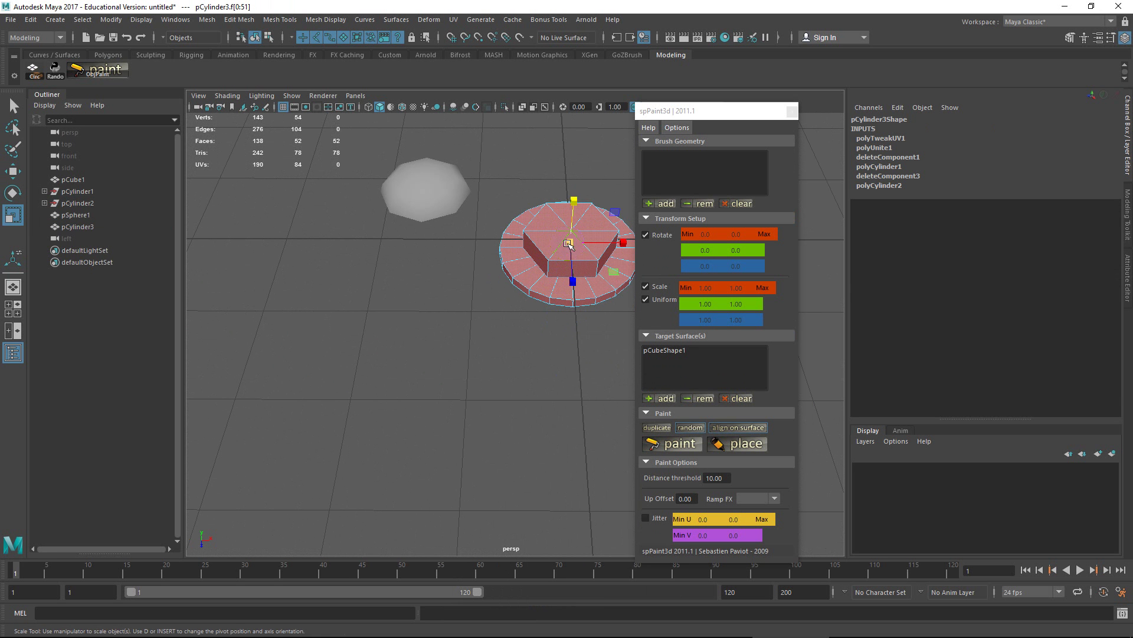
{"action": "left_click_drag", "start_coordinate": [614, 278], "coordinate": [580, 267]}
{"action": "key", "text": "ctrl+z"}
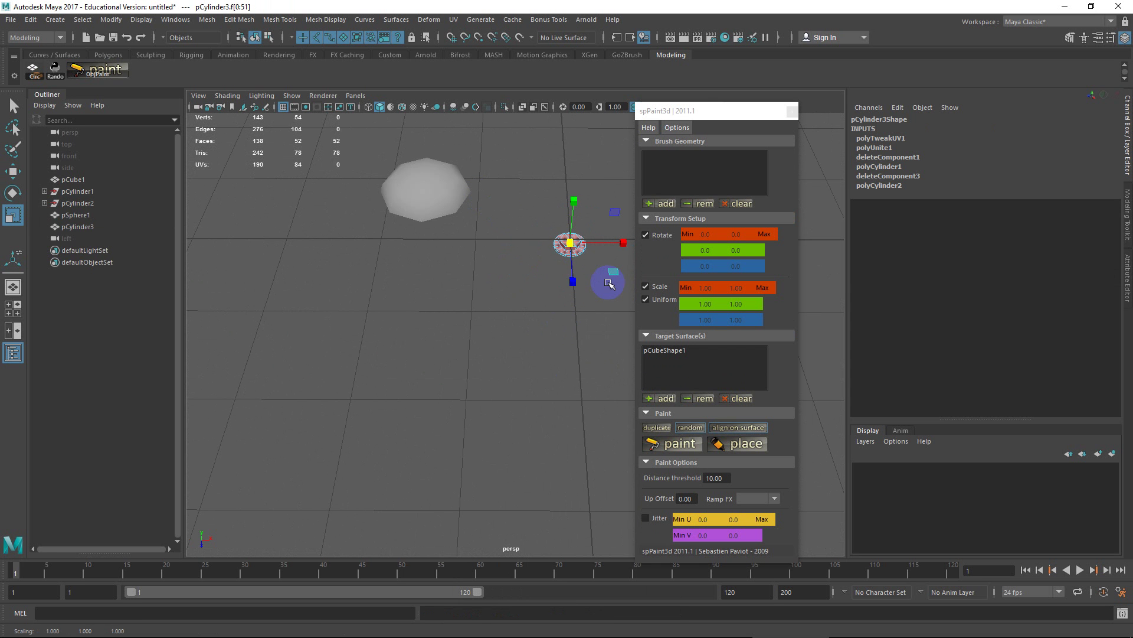
In the left orthographic view, move the shrunken bolt's pivot straight up to the underside of its washer
{"action": "left_click_drag", "start_coordinate": [614, 281], "coordinate": [536, 297], "text": "alt"}
{"action": "key", "text": "space"}
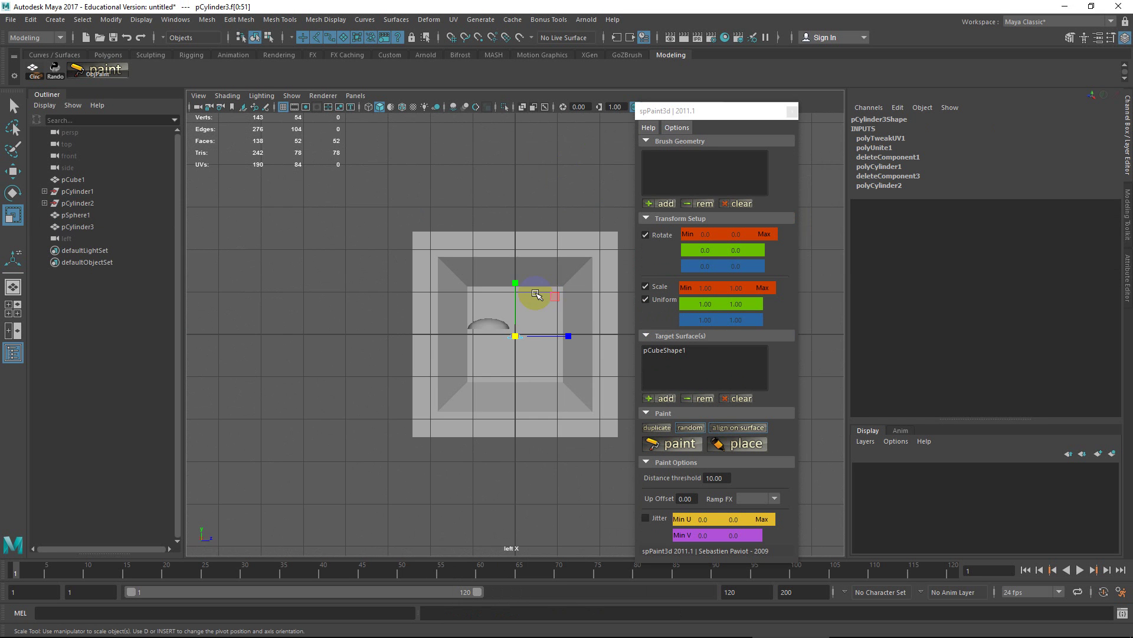
{"action": "right_click_drag", "start_coordinate": [513, 329], "coordinate": [608, 284], "text": "alt"}
{"action": "key", "text": "w"}
{"action": "right_click", "coordinate": [564, 347]}
{"action": "key", "text": "d"}
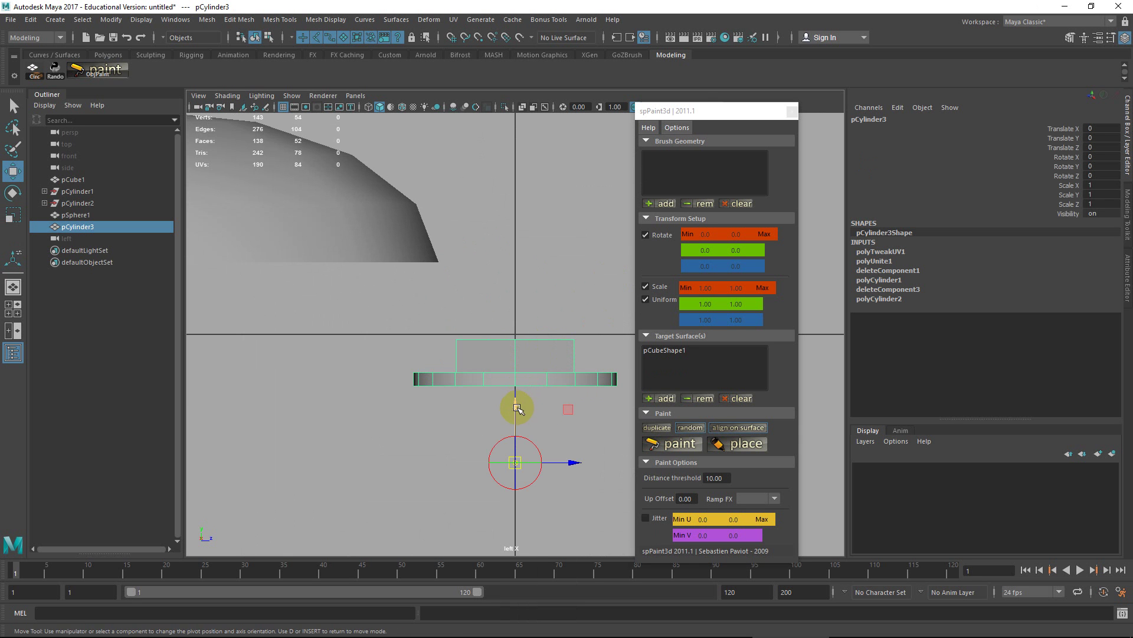
{"action": "mouse_move", "coordinate": [514, 401]}
{"action": "left_mouse_down"}
{"action": "mouse_move", "coordinate": [516, 331]}
{"action": "mouse_move", "coordinate": [580, 326]}
{"action": "mouse_move", "coordinate": [524, 321]}
{"action": "mouse_move", "coordinate": [566, 295]}
{"action": "left_mouse_up"}
{"action": "key", "text": "a"}
{"action": "key", "text": "space"}
{"action": "left_click", "coordinate": [671, 203]}
{"action": "middle_click_drag", "start_coordinate": [579, 273], "coordinate": [513, 275], "text": "alt"}
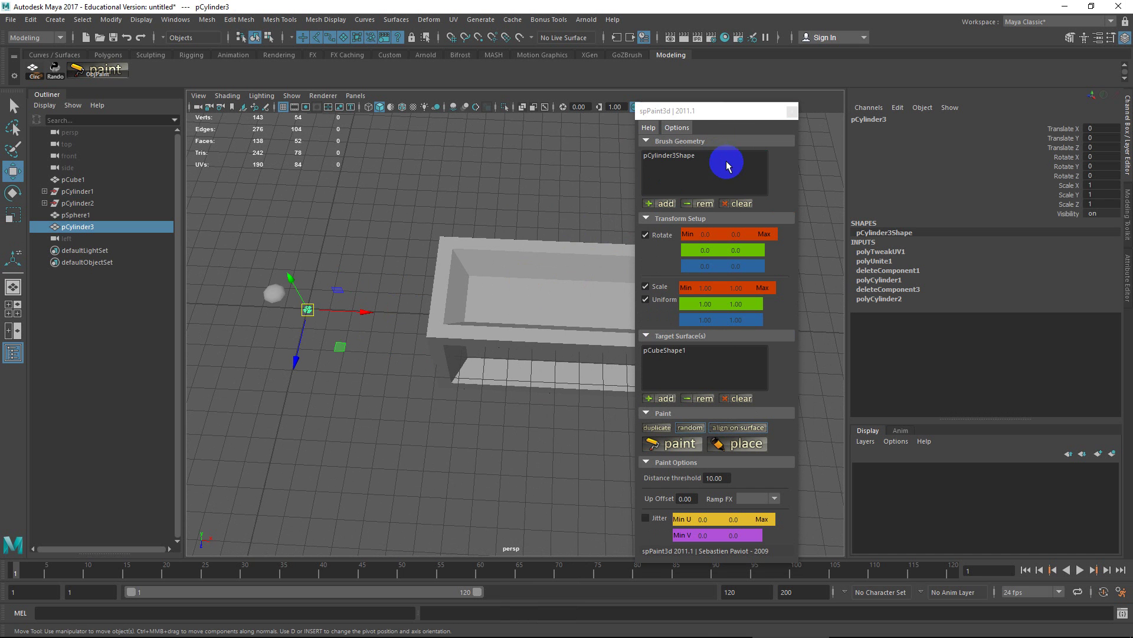
{"action": "left_click", "coordinate": [683, 155]}
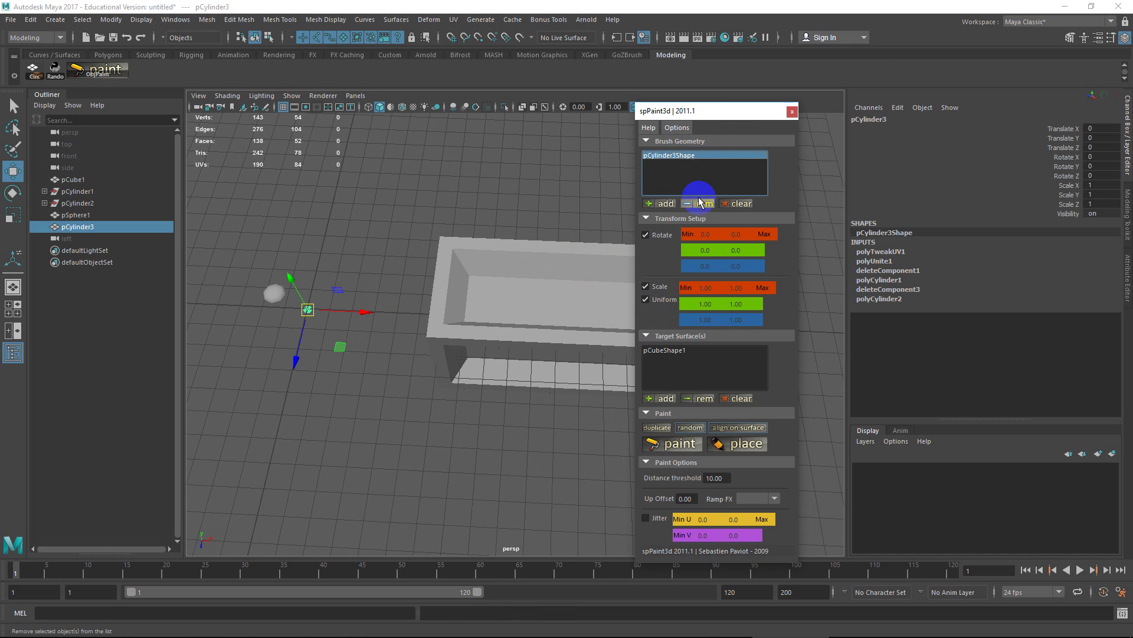
{"action": "left_click", "coordinate": [699, 202]}
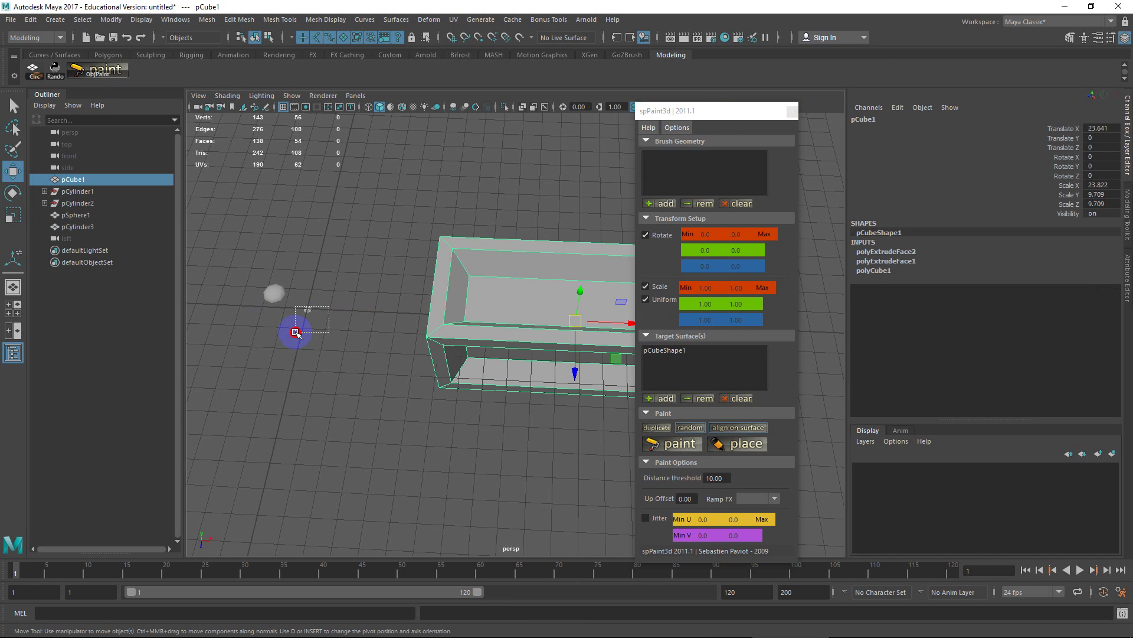
Delete the construction history of the combined bolt and of the paneled box
{"action": "left_click", "coordinate": [30, 19]}
{"action": "mouse_move", "coordinate": [140, 168]}
{"action": "left_click", "coordinate": [217, 168]}
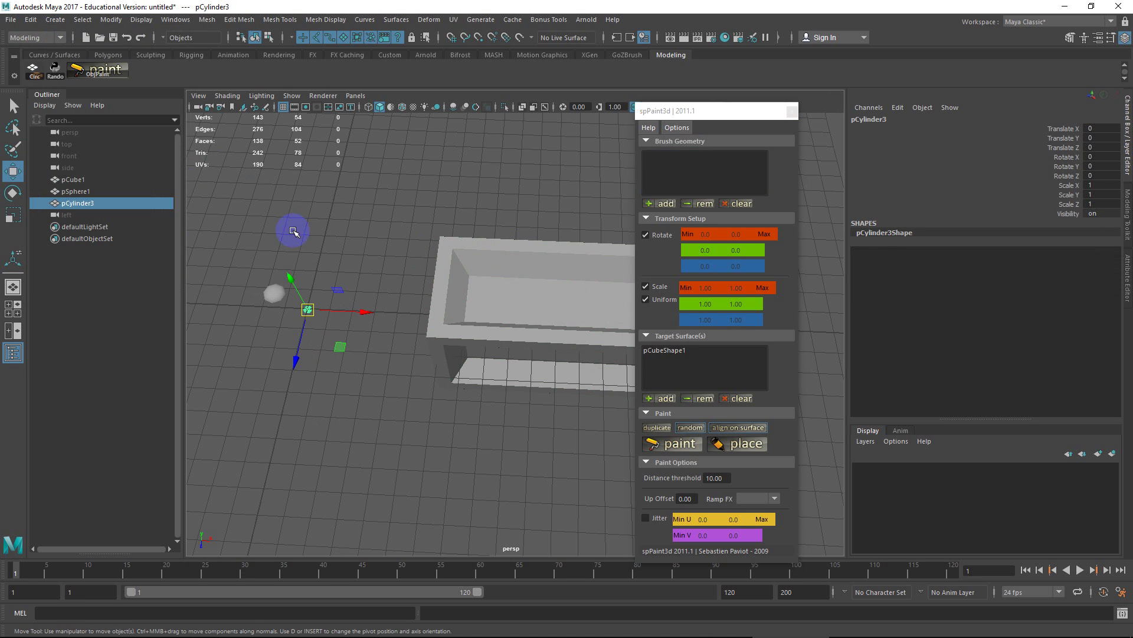
{"action": "left_click", "coordinate": [440, 278]}
{"action": "left_click", "coordinate": [30, 20]}
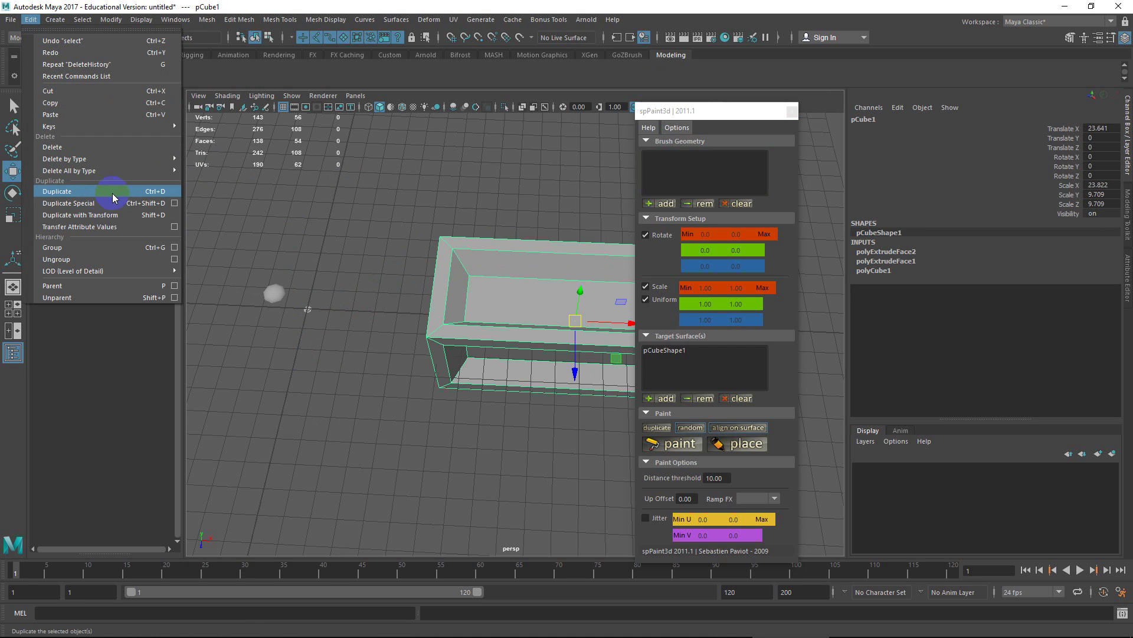
{"action": "mouse_move", "coordinate": [140, 159]}
{"action": "left_click", "coordinate": [217, 159]}
Add the bolt as spPaint3d's brush geometry and paint one copy near a corner of the box's recessed top panel
{"action": "left_click", "coordinate": [320, 299]}
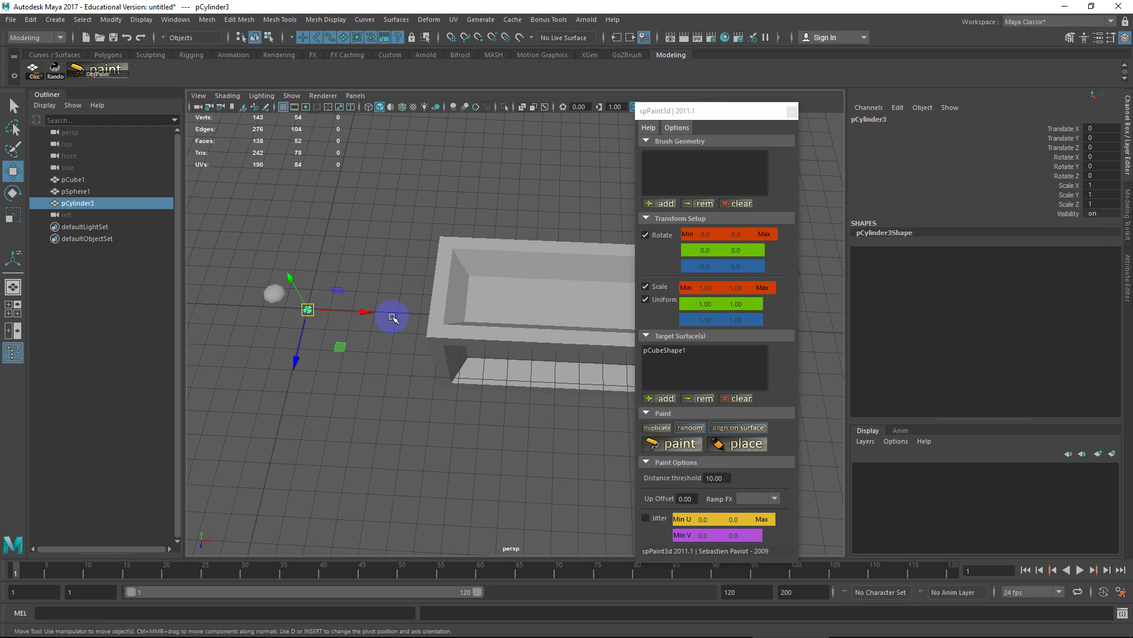
{"action": "left_click", "coordinate": [663, 203]}
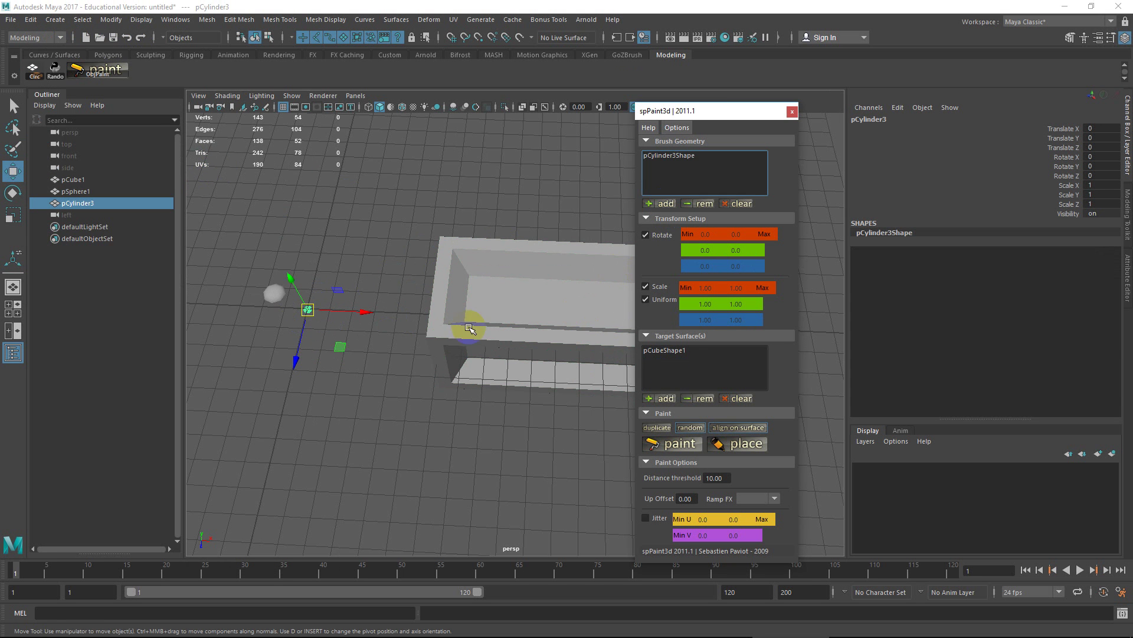
{"action": "mouse_move", "coordinate": [468, 321]}
{"action": "left_mouse_down", "text": "alt"}
{"action": "mouse_move", "coordinate": [425, 334]}
{"action": "mouse_move", "coordinate": [544, 384]}
{"action": "left_mouse_up", "text": "alt"}
{"action": "left_click", "coordinate": [659, 450]}
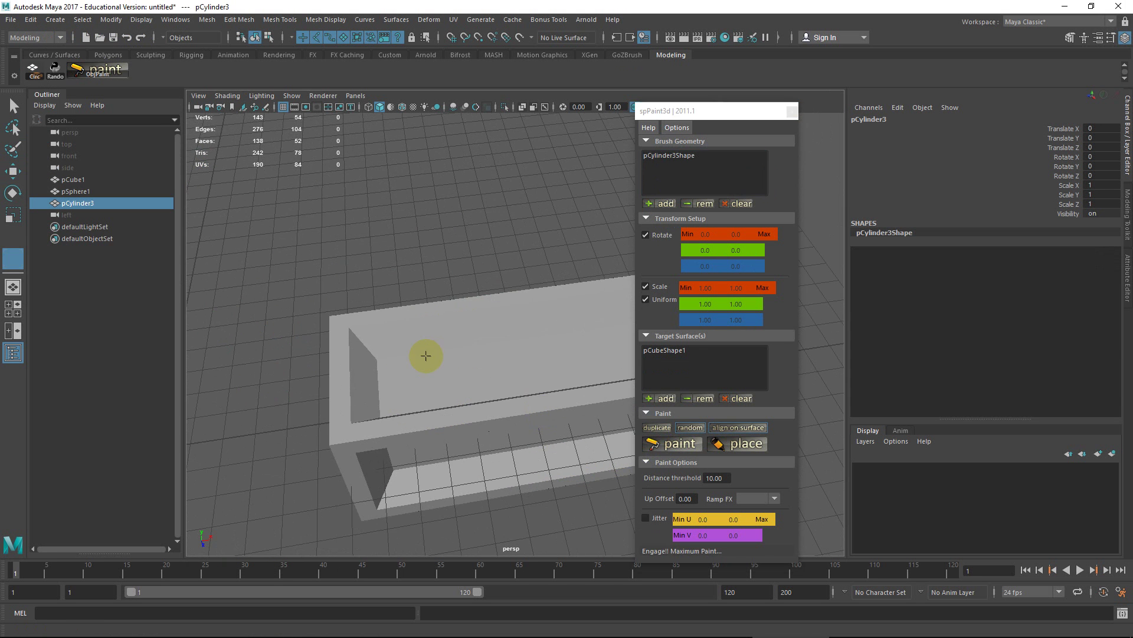
{"action": "mouse_move", "coordinate": [396, 366]}
{"action": "left_mouse_down"}
{"action": "mouse_move", "coordinate": [442, 382]}
{"action": "mouse_move", "coordinate": [418, 309]}
{"action": "left_mouse_up"}
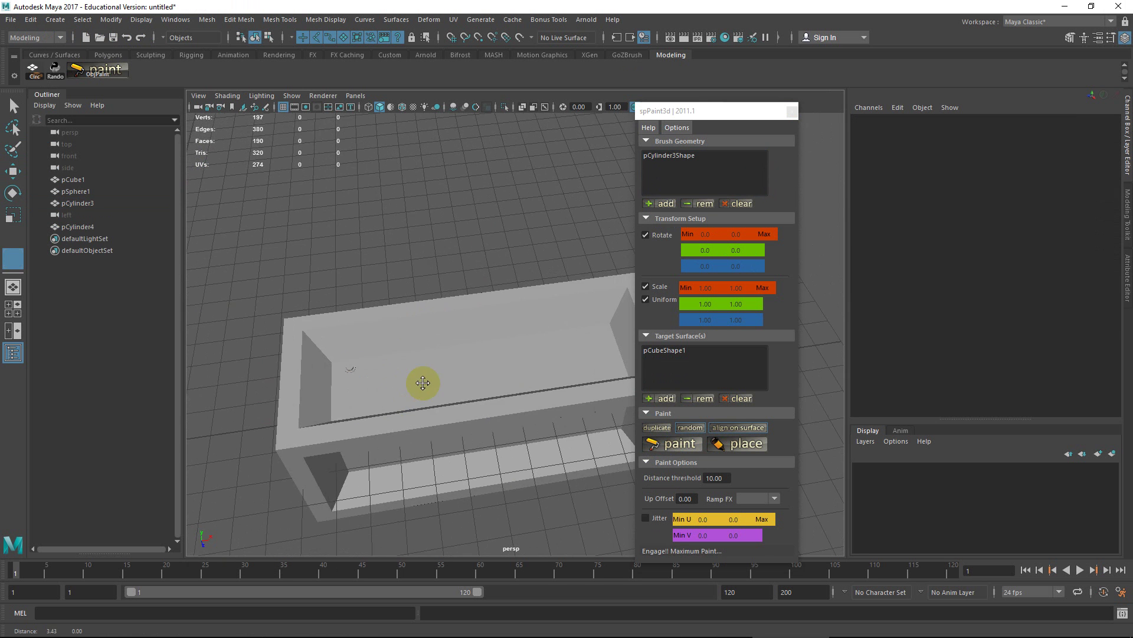
{"action": "right_click_drag", "start_coordinate": [418, 309], "coordinate": [380, 144], "text": "alt"}
{"action": "mouse_move", "coordinate": [379, 216]}
{"action": "left_mouse_down", "text": "alt"}
{"action": "mouse_move", "coordinate": [374, 331]}
{"action": "mouse_move", "coordinate": [499, 371]}
{"action": "left_mouse_up", "text": "alt"}
{"action": "left_click", "coordinate": [539, 347]}
{"action": "left_click", "coordinate": [547, 400]}
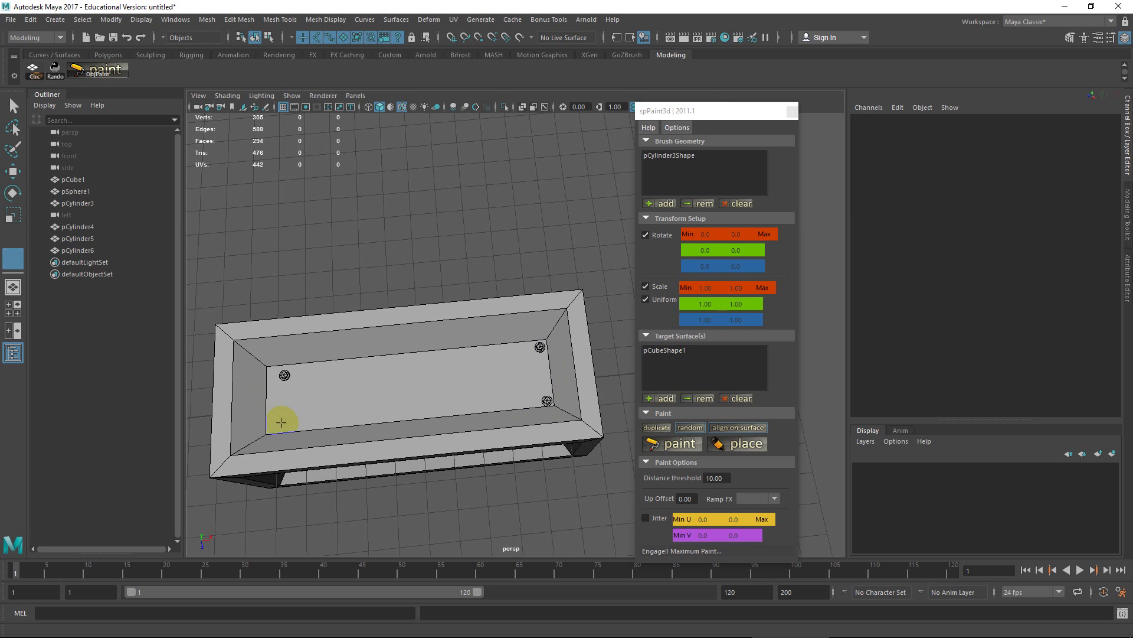
{"action": "key", "text": "ctrl+z"}
{"action": "key", "text": "ctrl+z"}
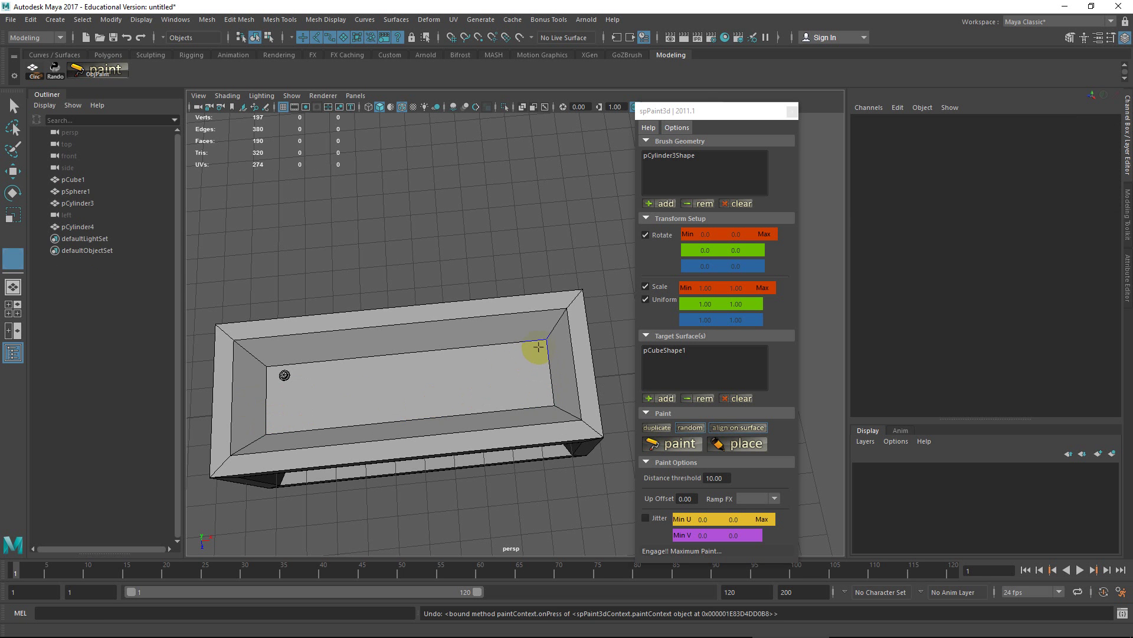
Paint a bolt copy near each of the three remaining corners of the box's recessed top panel
{"action": "left_click", "coordinate": [538, 346]}
{"action": "left_click", "coordinate": [547, 401]}
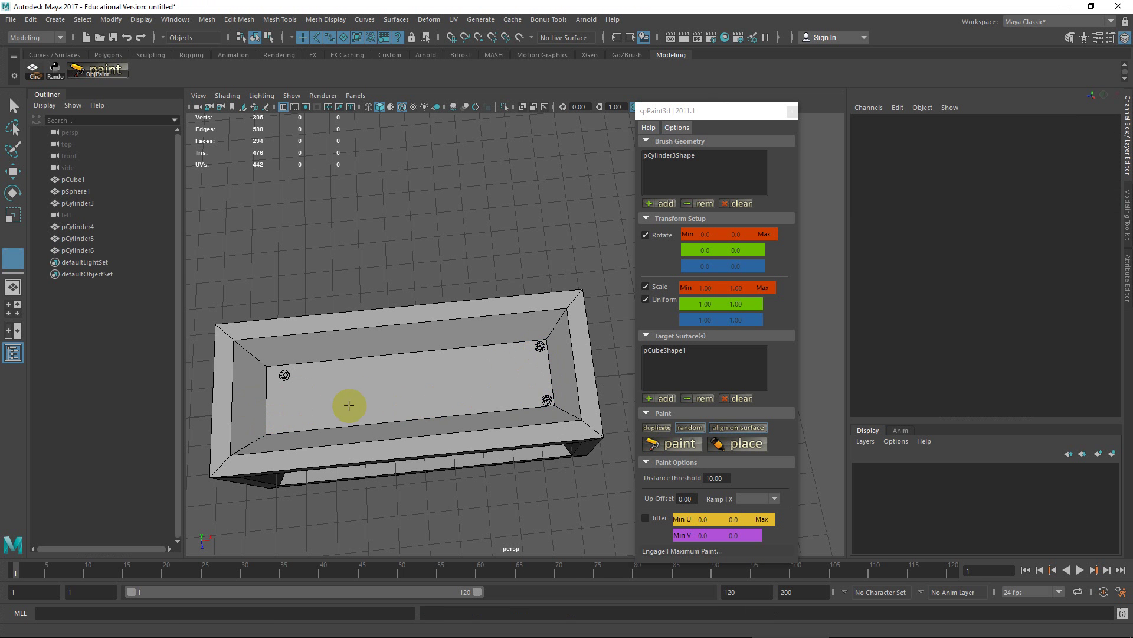
{"action": "left_click", "coordinate": [286, 422]}
{"action": "left_click_drag", "start_coordinate": [285, 423], "coordinate": [361, 378], "text": "alt"}
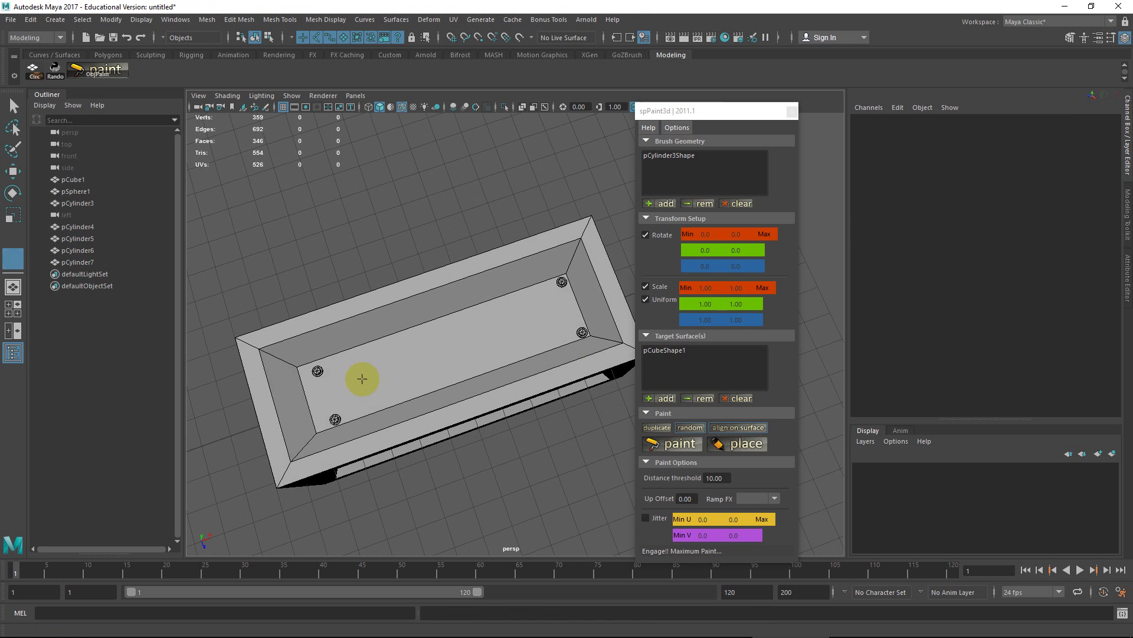
Undo the four painted bolt copies and paint one bolt at a corner of the box's recessed top panel
{"action": "key", "text": "ctrl+z"}
{"action": "key", "text": "ctrl+z"}
{"action": "key", "text": "ctrl+z"}
{"action": "key", "text": "ctrl+z"}
{"action": "right_click_drag", "start_coordinate": [314, 371], "coordinate": [370, 347], "text": "alt"}
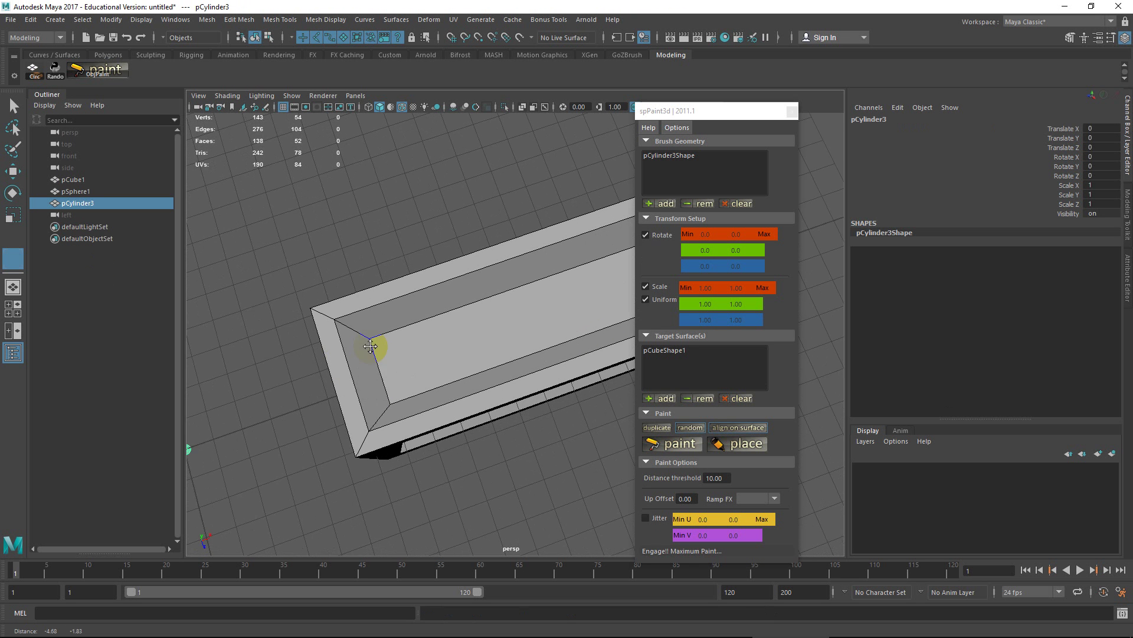
{"action": "scroll", "coordinate": [355, 346], "scroll_direction": "up", "scroll_amount": 2}
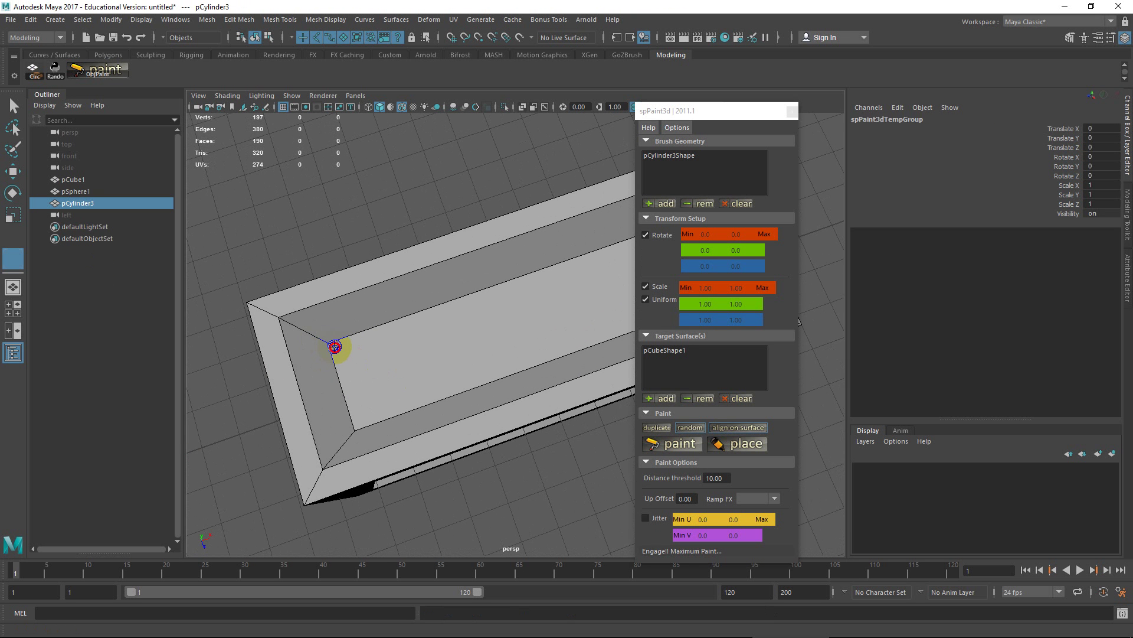
{"action": "left_click", "coordinate": [335, 347]}
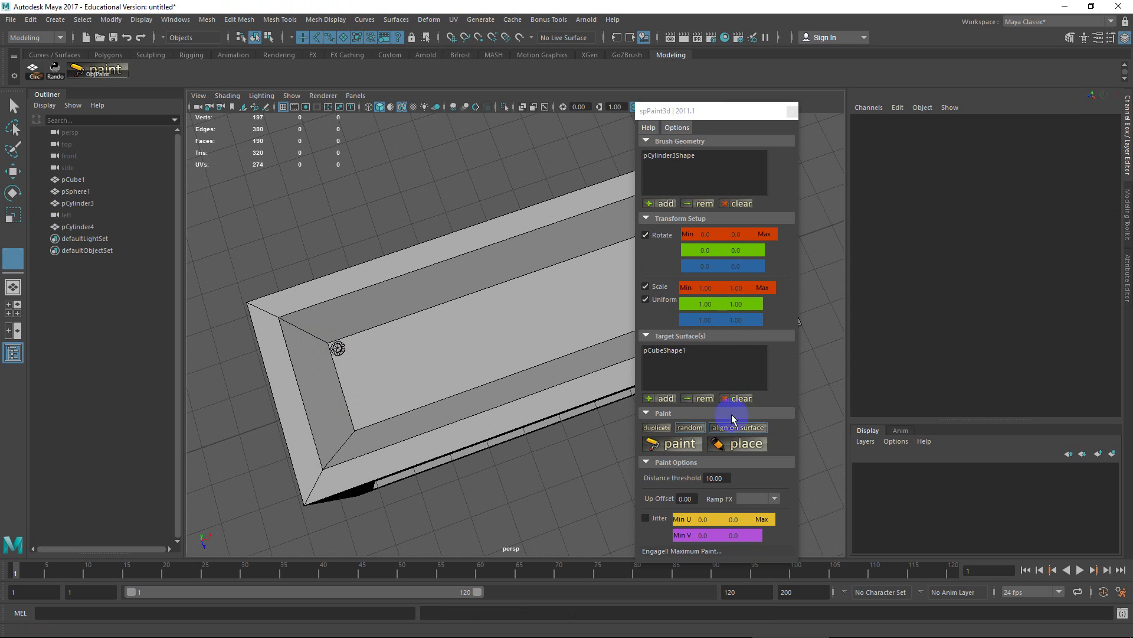
Switch spPaint3d to place mode and place a bolt copy at each of the top panel's three remaining corners
{"action": "left_click", "coordinate": [736, 443]}
{"action": "scroll", "coordinate": [361, 415], "scroll_direction": "up", "scroll_amount": 2}
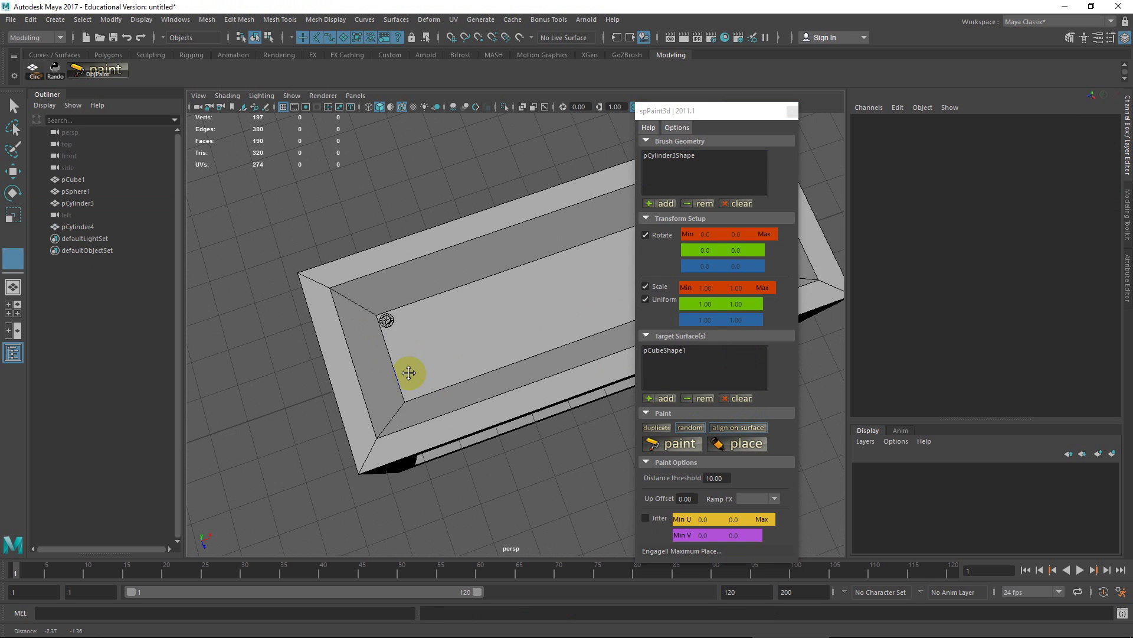
{"action": "left_click", "coordinate": [405, 402]}
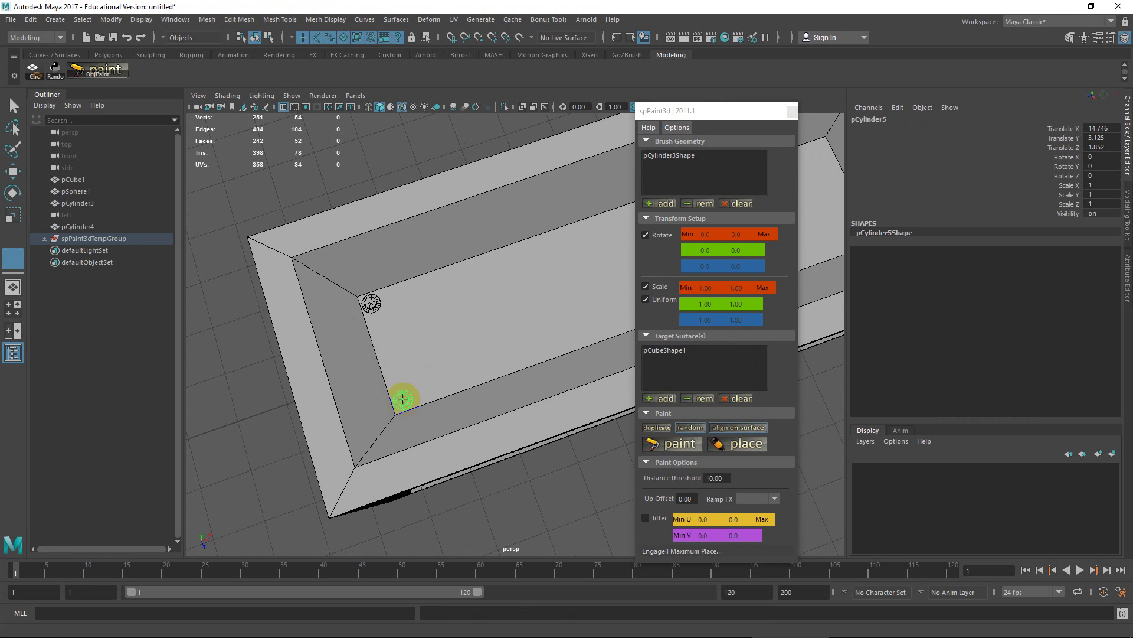
{"action": "scroll", "coordinate": [467, 336], "scroll_direction": "down", "scroll_amount": 5}
{"action": "scroll", "coordinate": [425, 341], "scroll_direction": "up", "scroll_amount": 3}
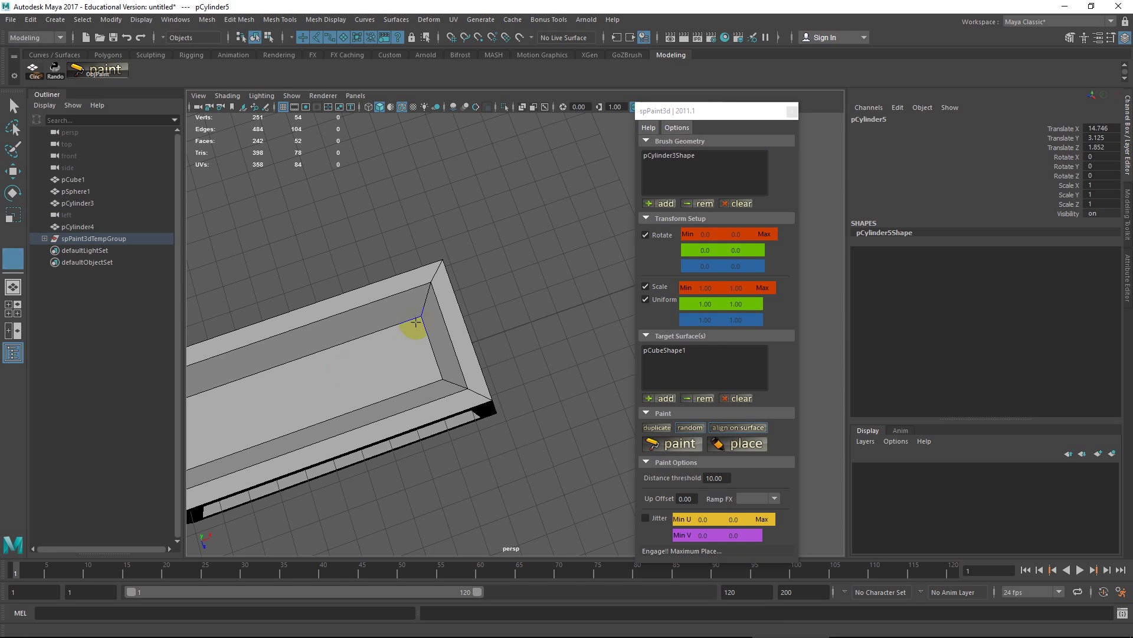
{"action": "left_click", "coordinate": [416, 324]}
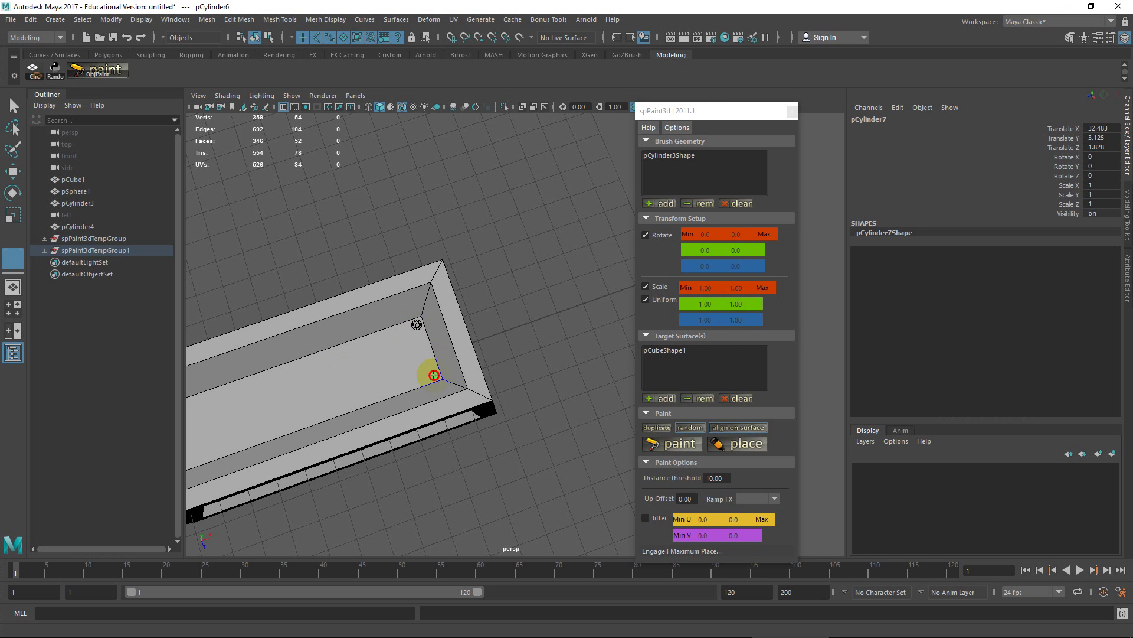
Place a bolt copy at each of the four corners of the box's recessed front panel
{"action": "mouse_move", "coordinate": [434, 375]}
{"action": "left_mouse_down", "text": "alt"}
{"action": "mouse_move", "coordinate": [412, 349]}
{"action": "mouse_move", "coordinate": [488, 343]}
{"action": "mouse_move", "coordinate": [503, 319]}
{"action": "mouse_move", "coordinate": [513, 369]}
{"action": "left_mouse_up", "text": "alt"}
{"action": "left_click", "coordinate": [504, 321]}
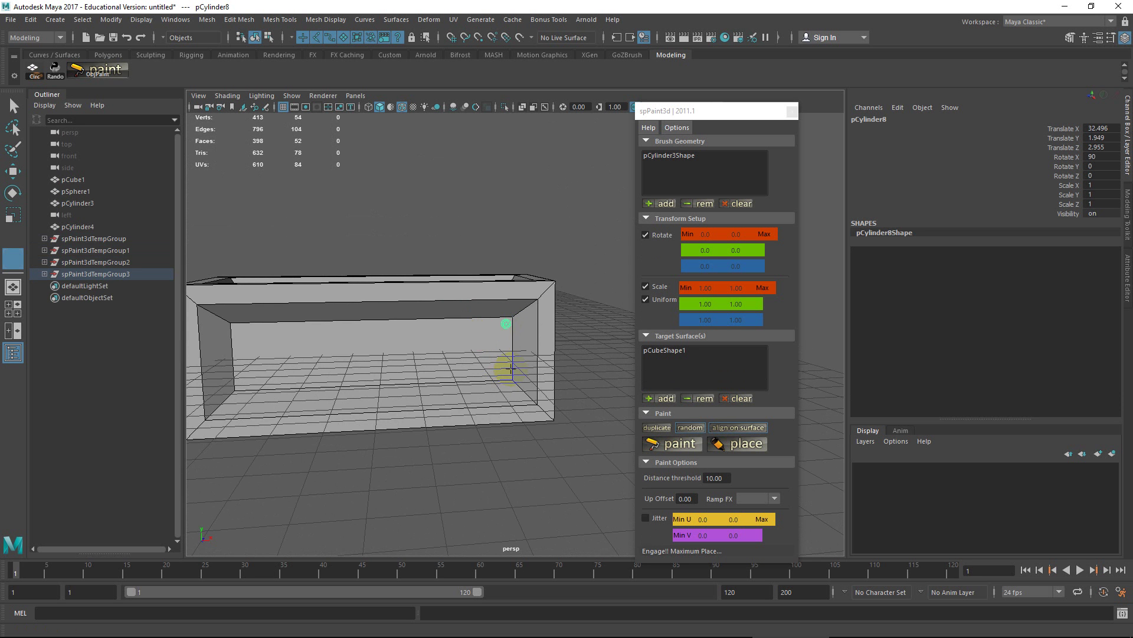
{"action": "left_click", "coordinate": [505, 373]}
{"action": "left_click_drag", "start_coordinate": [397, 319], "coordinate": [355, 318], "text": "alt"}
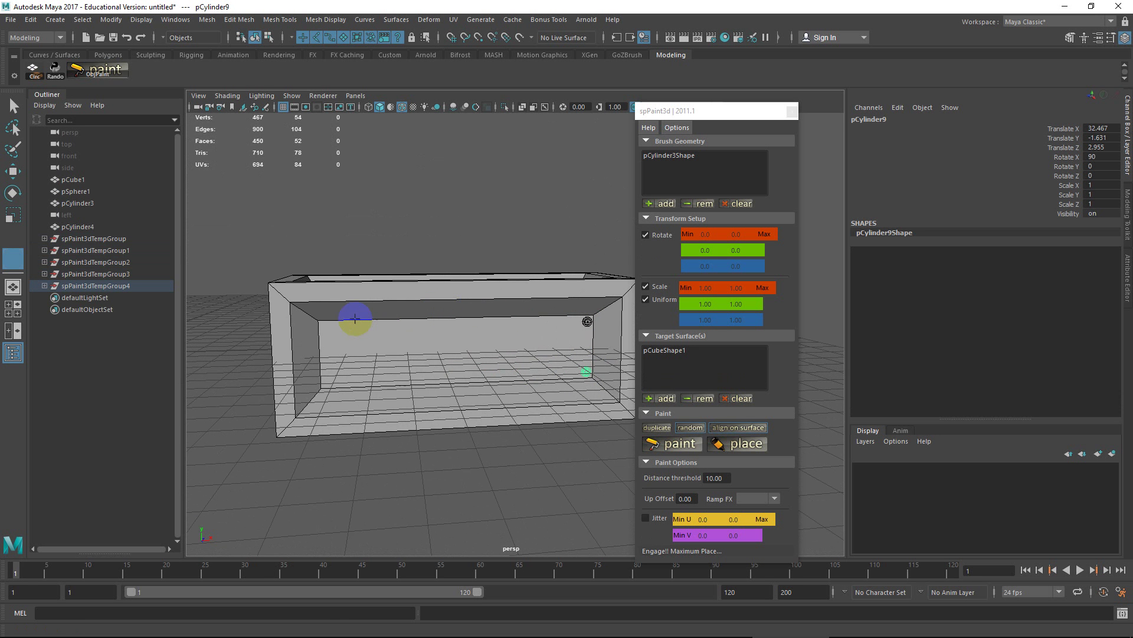
{"action": "left_click", "coordinate": [325, 327]}
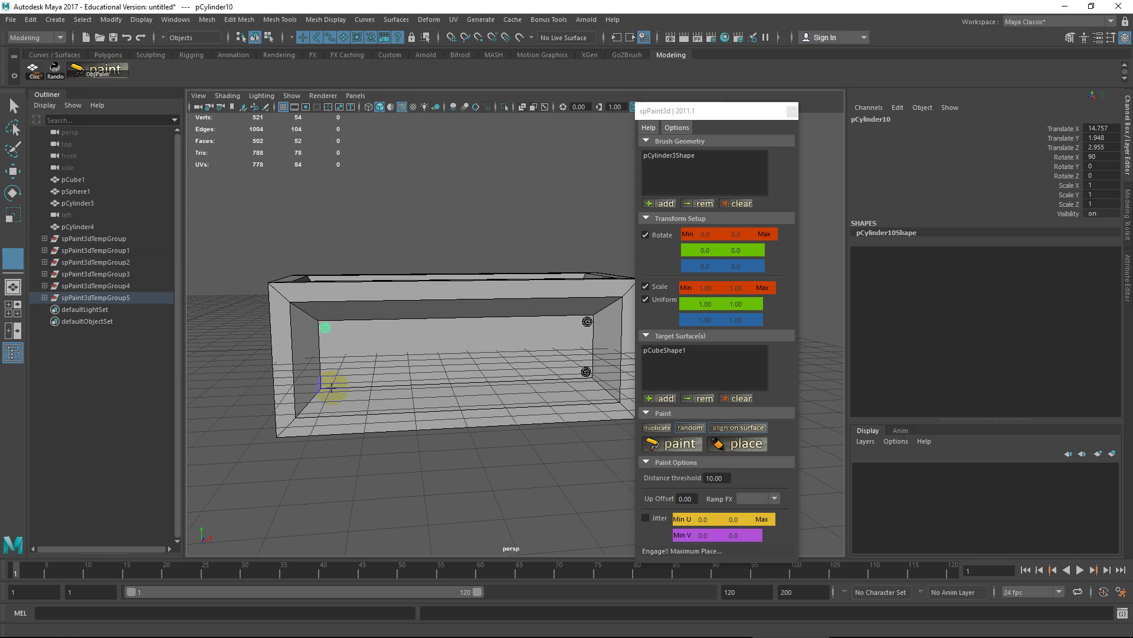
{"action": "left_click", "coordinate": [327, 381]}
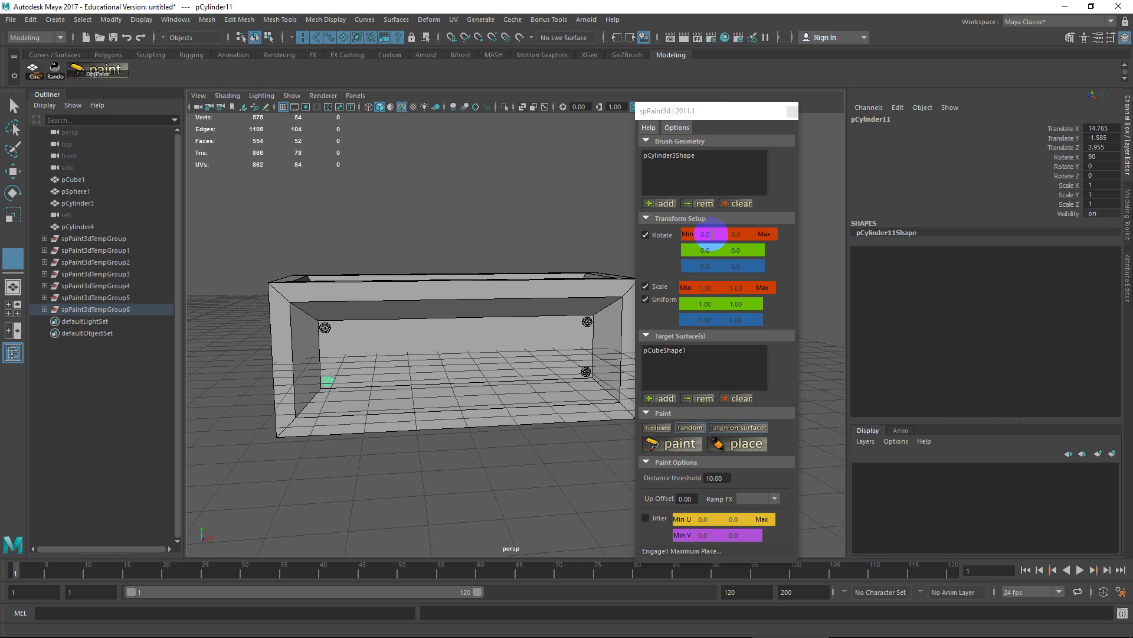
{"action": "left_click", "coordinate": [712, 238]}
{"action": "left_click_drag", "start_coordinate": [722, 247], "coordinate": [659, 251]}
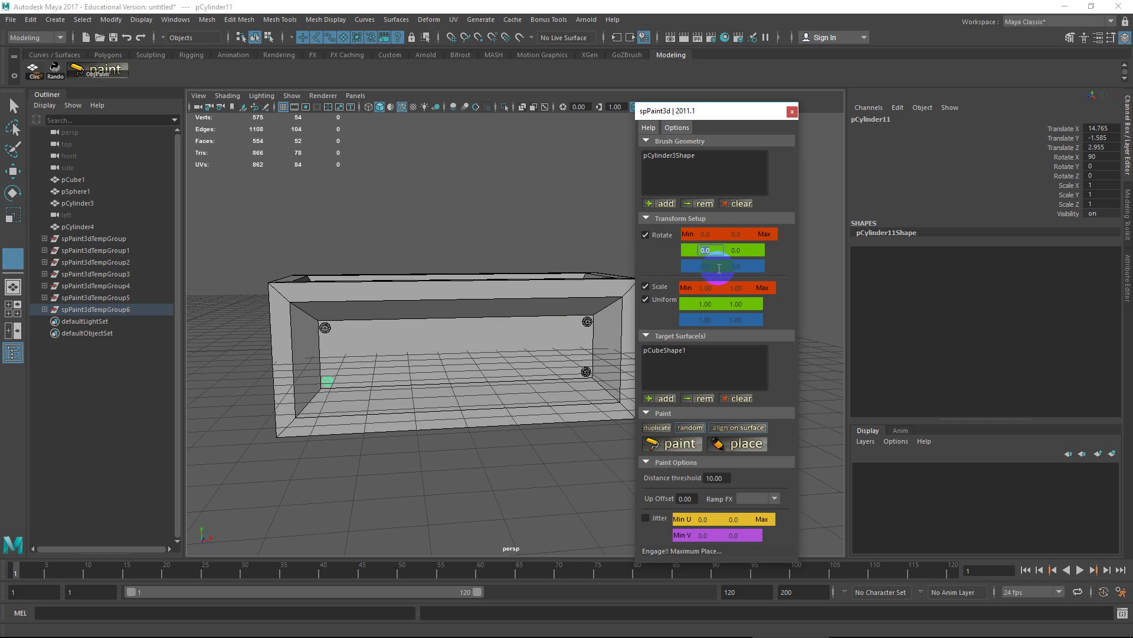
{"action": "double_click", "coordinate": [709, 248]}
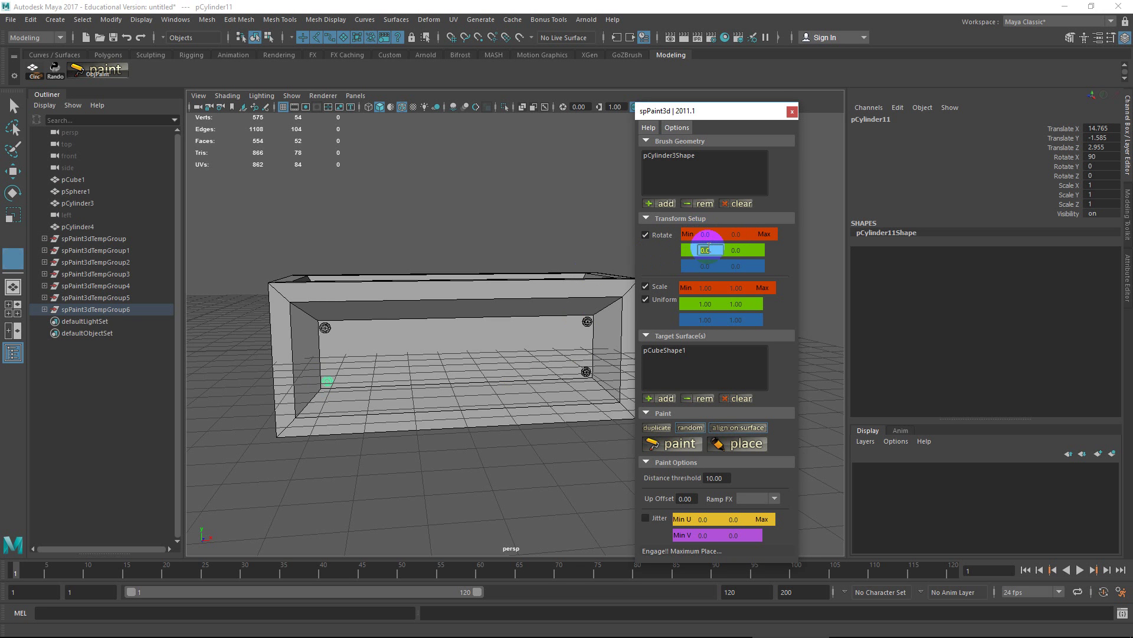
Place a bolt on the upper sloped face of the front recess, undo it, and place it closer to the left corner
{"action": "middle_click_drag", "start_coordinate": [375, 367], "coordinate": [395, 336], "text": "alt"}
{"action": "left_click_drag", "start_coordinate": [395, 336], "coordinate": [375, 286], "text": "alt"}
{"action": "middle_click_drag", "start_coordinate": [374, 287], "coordinate": [399, 407], "text": "alt"}
{"action": "left_click", "coordinate": [368, 326]}
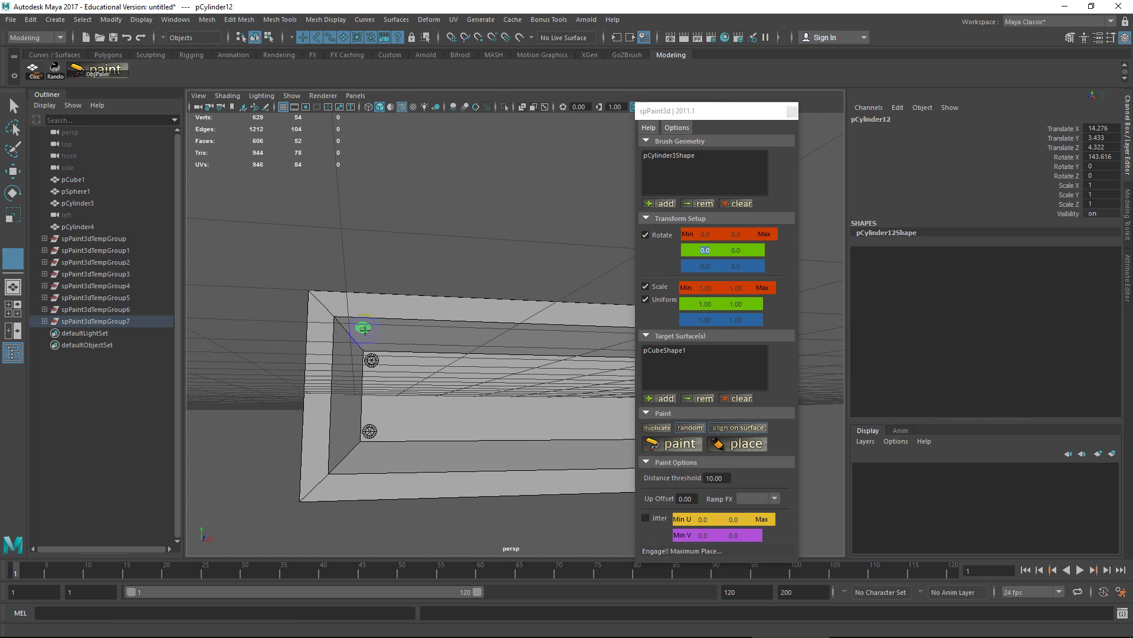
{"action": "scroll", "coordinate": [392, 317], "scroll_direction": "up", "scroll_amount": 5}
{"action": "scroll", "coordinate": [387, 312], "scroll_direction": "down", "scroll_amount": 5}
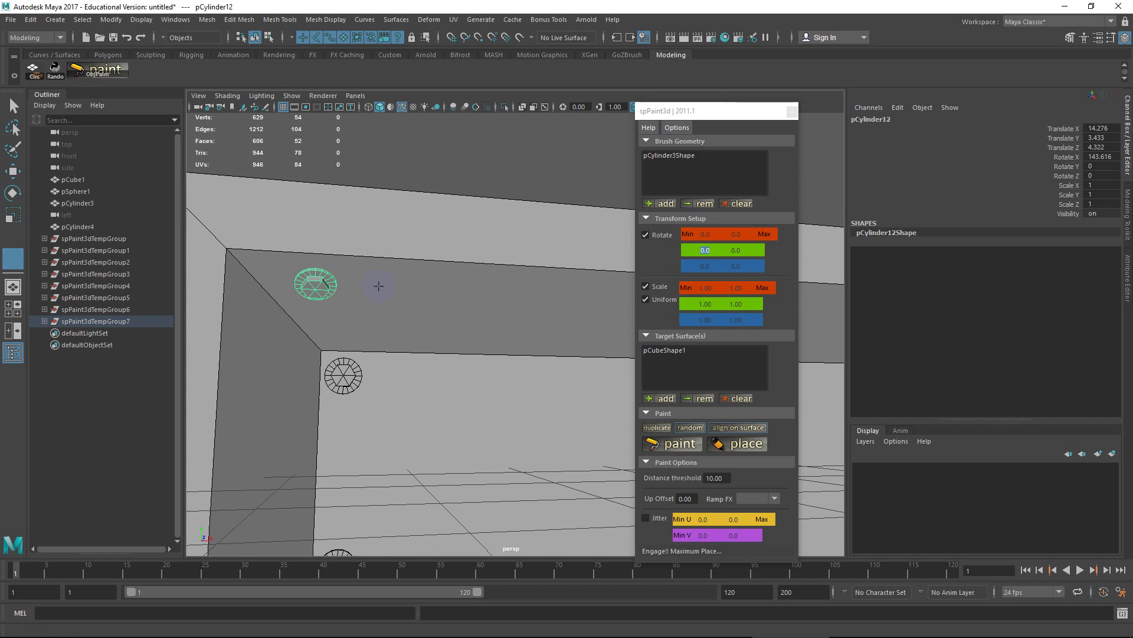
{"action": "key", "text": "ctrl+z"}
{"action": "left_click_drag", "start_coordinate": [336, 294], "coordinate": [289, 276]}
{"action": "scroll", "coordinate": [443, 319], "scroll_direction": "down", "scroll_amount": 5}
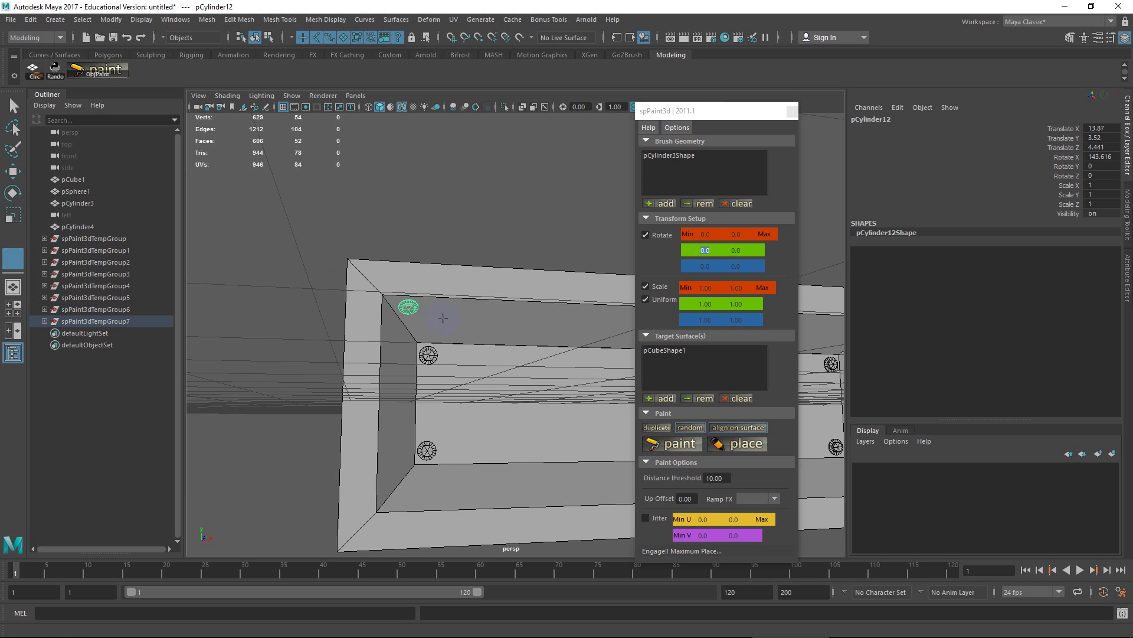
Place bolts on the adjoining sloped faces at both right-hand corners of the front recess, two per corner
{"action": "middle_click_drag", "start_coordinate": [620, 316], "coordinate": [489, 311], "text": "alt"}
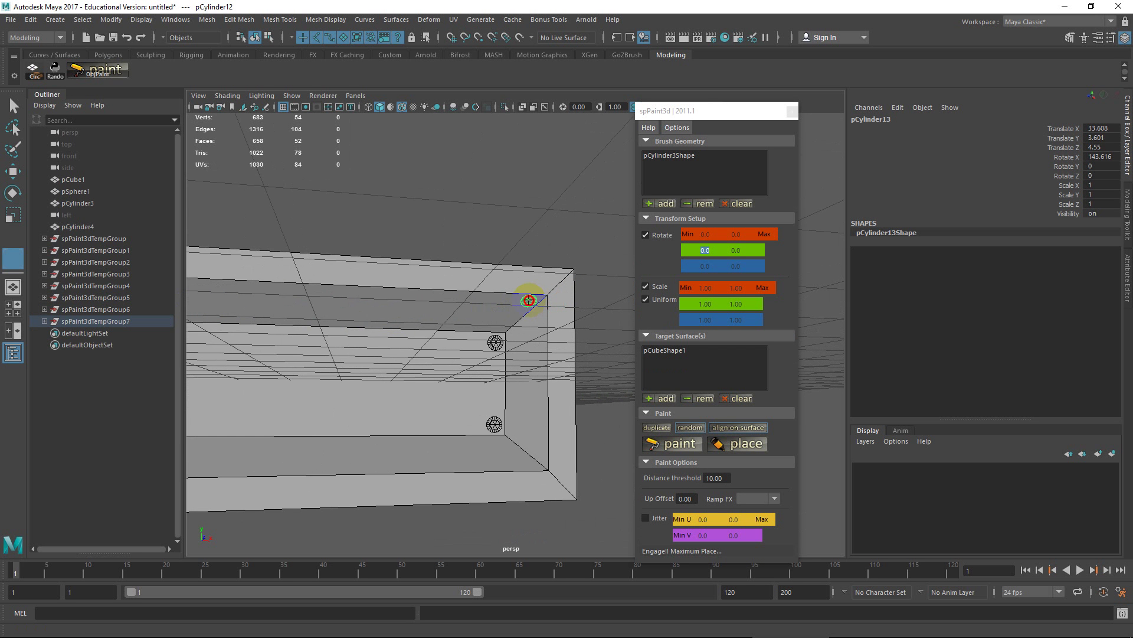
{"action": "left_click_drag", "start_coordinate": [531, 303], "coordinate": [536, 313]}
{"action": "left_click_drag", "start_coordinate": [536, 312], "coordinate": [537, 317]}
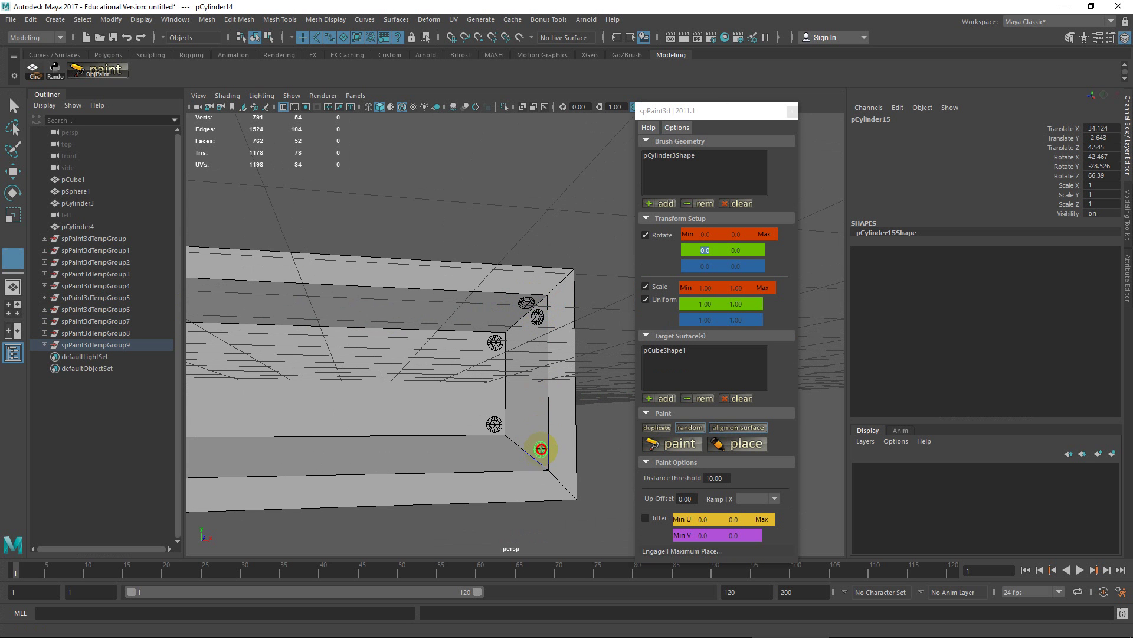
{"action": "left_click_drag", "start_coordinate": [539, 449], "coordinate": [539, 450]}
{"action": "left_click", "coordinate": [531, 465]}
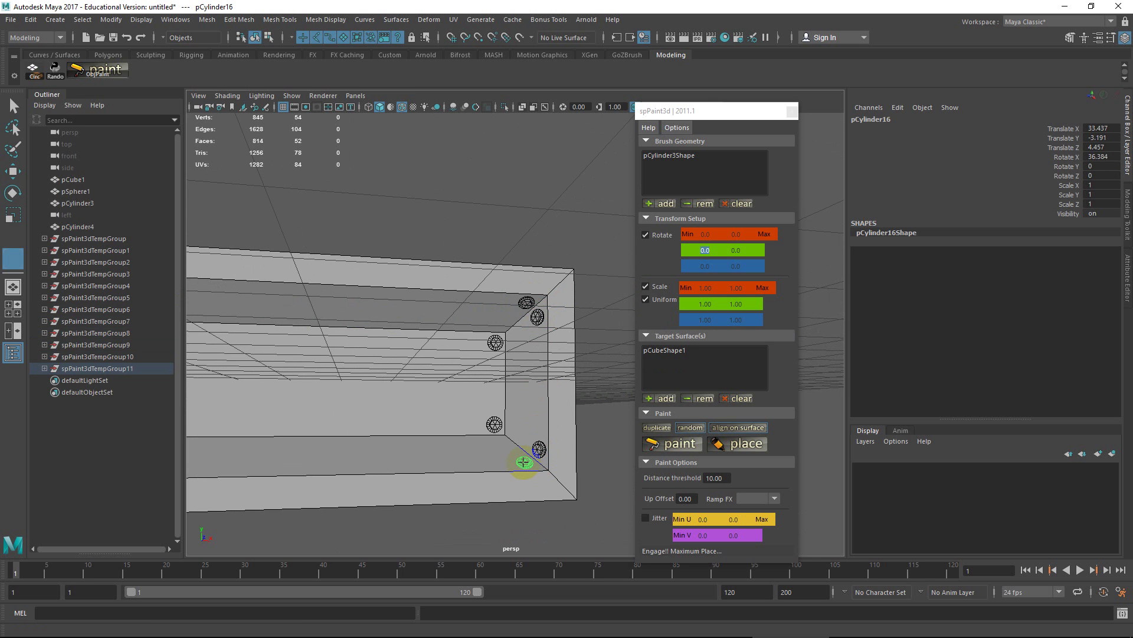
Place bolts on the lower and left sloped faces at the front recess's left corners, and leave place mode for the Move tool
{"action": "left_click_drag", "start_coordinate": [412, 447], "coordinate": [345, 412], "text": "alt"}
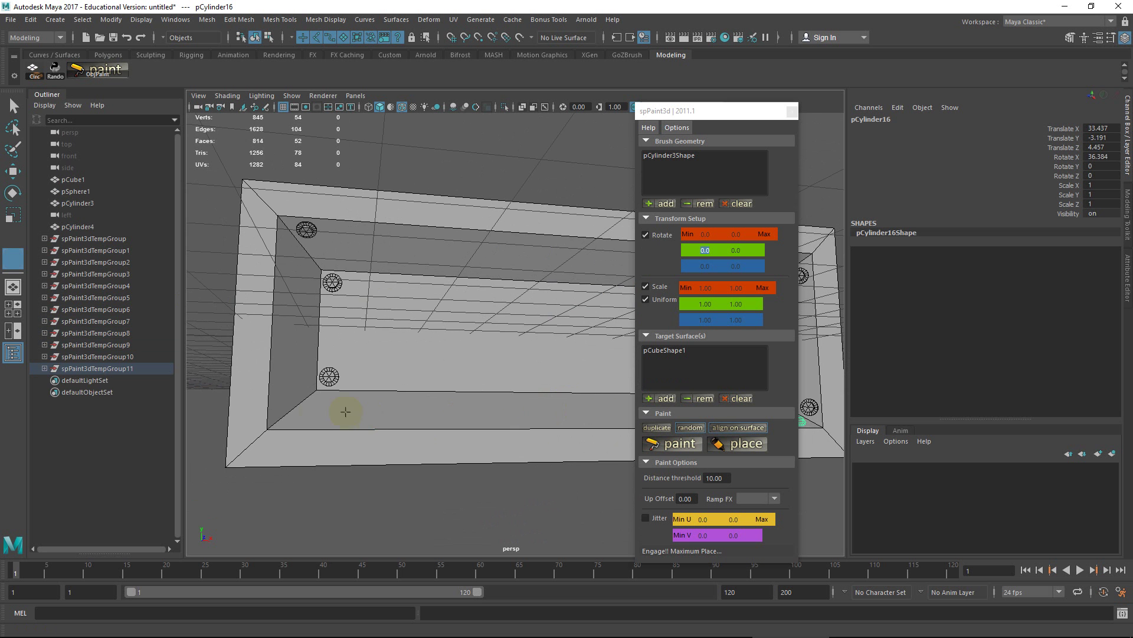
{"action": "left_click", "coordinate": [294, 419]}
{"action": "left_click", "coordinate": [286, 412]}
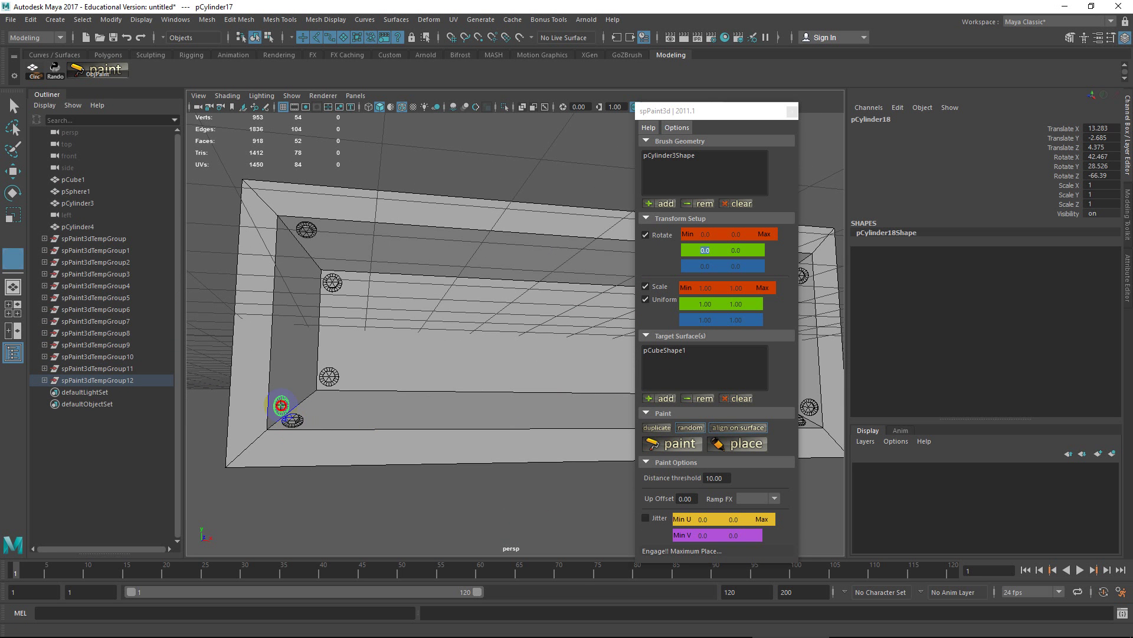
{"action": "left_click", "coordinate": [278, 403]}
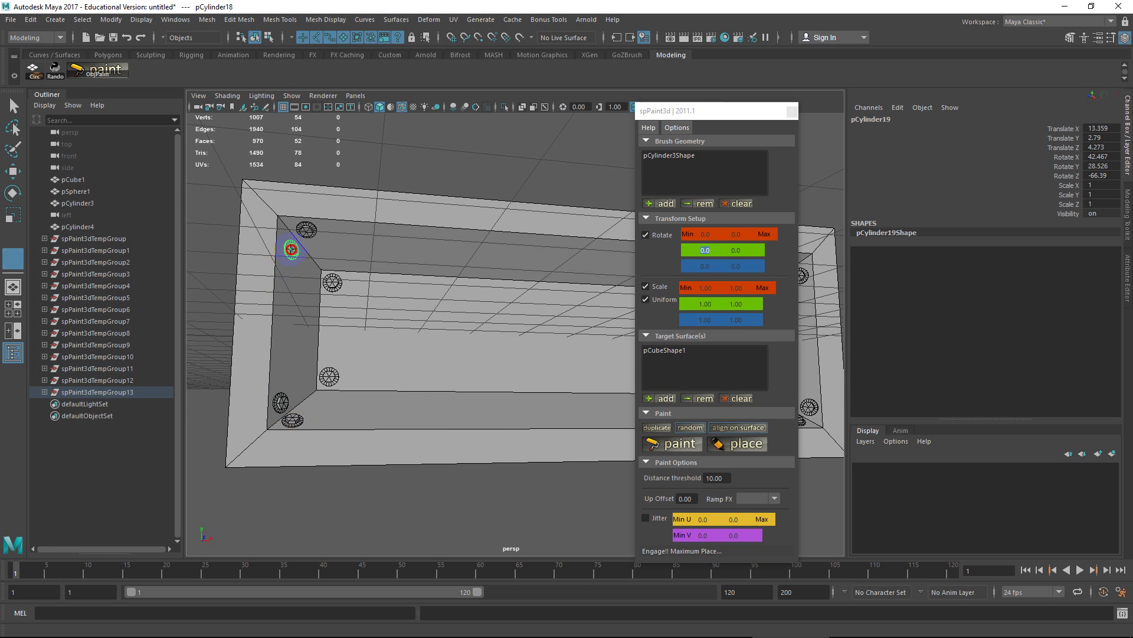
{"action": "scroll", "coordinate": [291, 254], "scroll_direction": "down", "scroll_amount": 8}
{"action": "left_click_drag", "start_coordinate": [291, 305], "coordinate": [473, 291], "text": "alt"}
{"action": "key", "text": "w"}
Select the box with all its placed bolts and combine them into one mesh
{"action": "scroll", "coordinate": [428, 357], "scroll_direction": "up", "scroll_amount": 5}
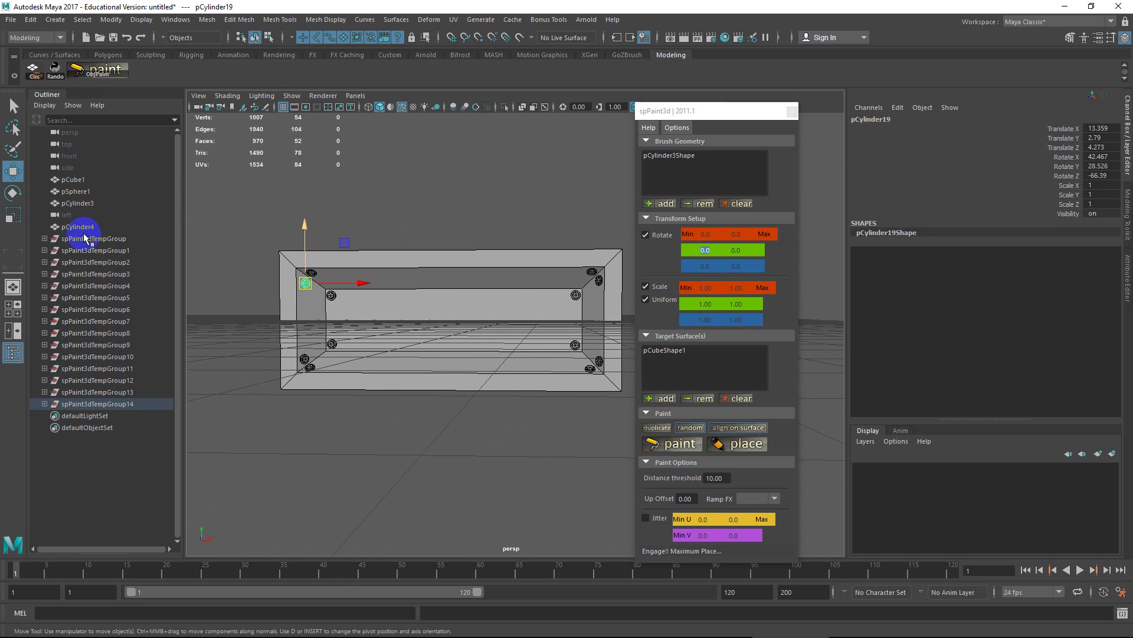
{"action": "scroll", "coordinate": [357, 254], "scroll_direction": "down", "scroll_amount": 5}
{"action": "mouse_move", "coordinate": [364, 255]}
{"action": "left_mouse_down", "text": "alt"}
{"action": "mouse_move", "coordinate": [400, 271]}
{"action": "mouse_move", "coordinate": [362, 239]}
{"action": "left_mouse_up", "text": "alt"}
{"action": "left_click_drag", "start_coordinate": [352, 235], "coordinate": [587, 420]}
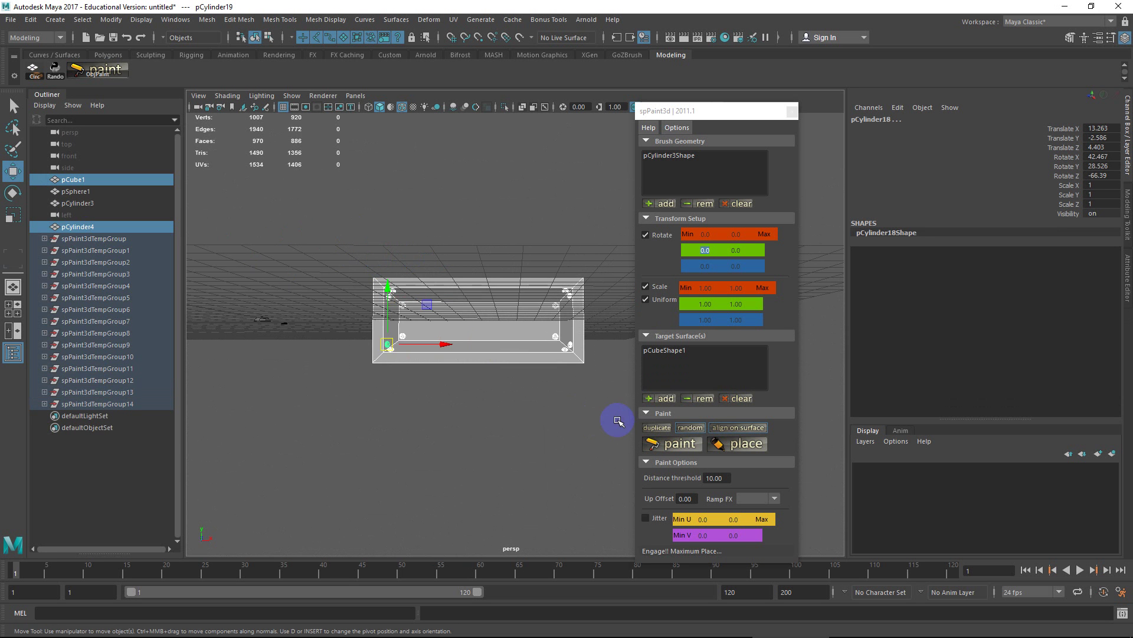
{"action": "left_click", "coordinate": [506, 216]}
{"action": "left_click_drag", "start_coordinate": [332, 202], "coordinate": [587, 405]}
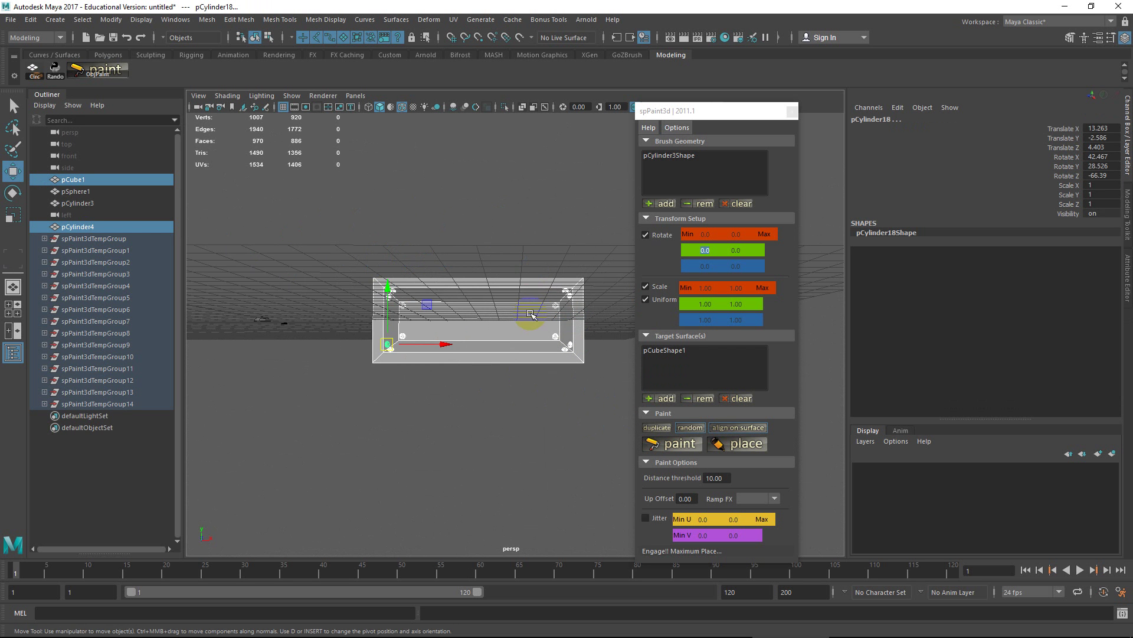
{"action": "left_click_drag", "start_coordinate": [505, 291], "coordinate": [478, 295], "text": "alt"}
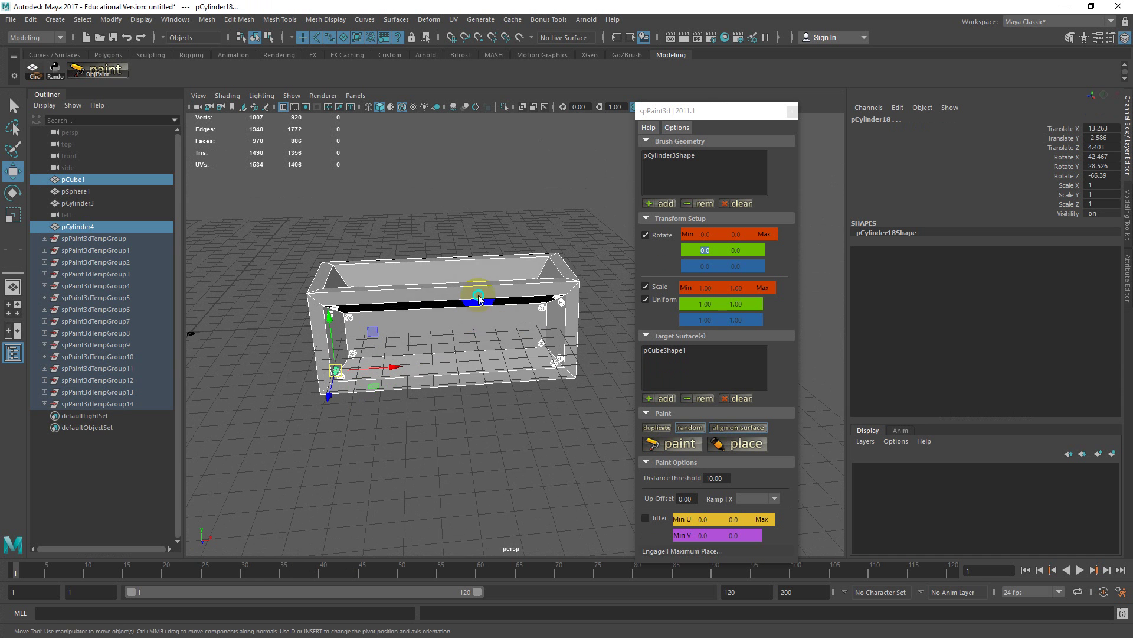
{"action": "right_click_drag", "start_coordinate": [478, 295], "coordinate": [483, 509], "text": "shift"}
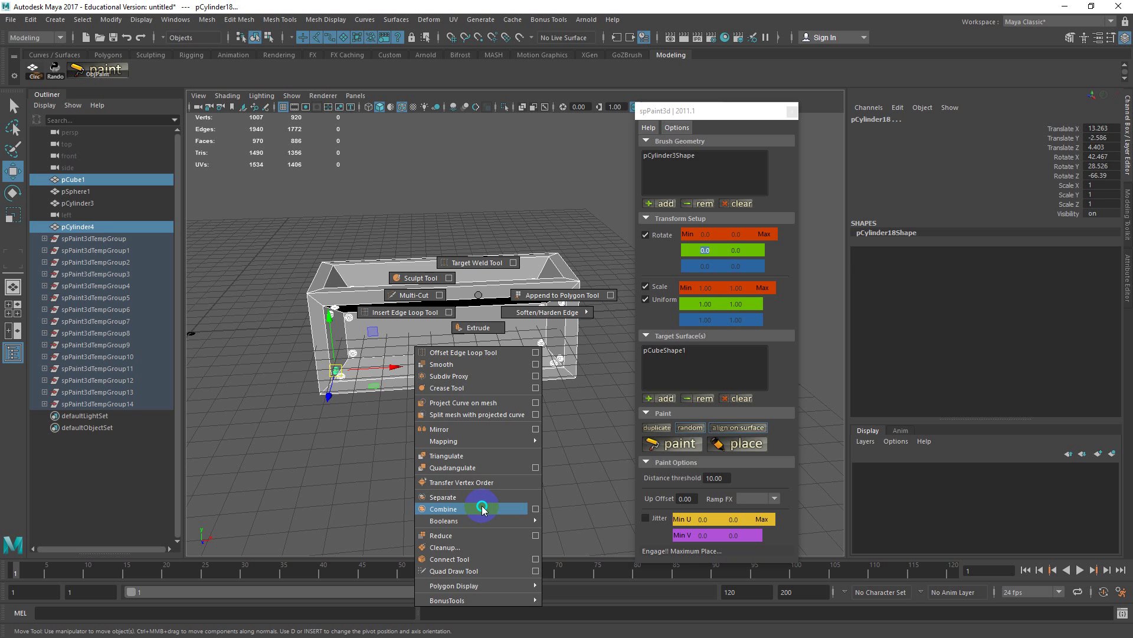
{"action": "right_click_drag", "start_coordinate": [482, 509], "coordinate": [482, 506], "text": "shift"}
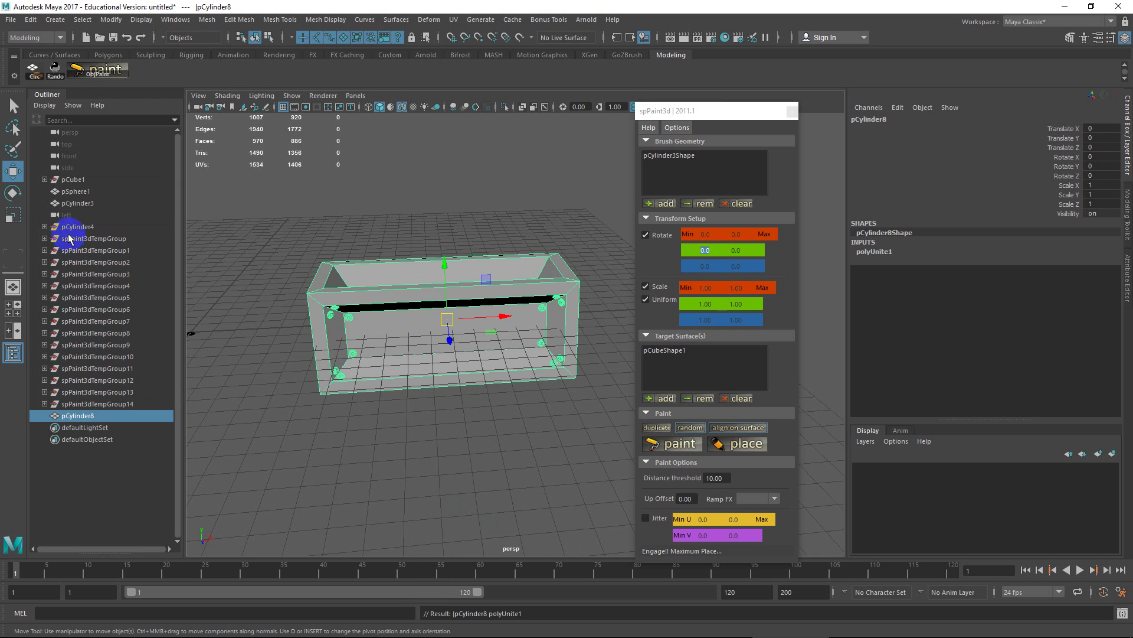
Examine the nodes inside the first leftover spPaint3dTempGroup and collapse the group again
{"action": "left_click", "coordinate": [44, 239]}
{"action": "left_click", "coordinate": [48, 250]}
{"action": "left_click", "coordinate": [52, 250]}
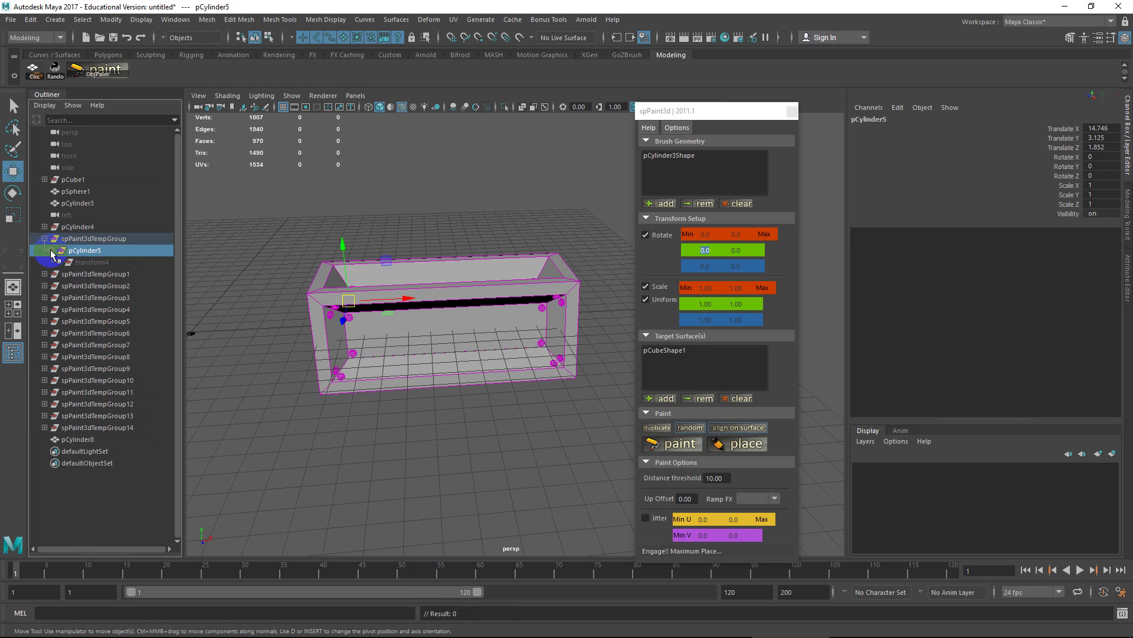
{"action": "left_click", "coordinate": [56, 262]}
{"action": "left_click", "coordinate": [51, 250]}
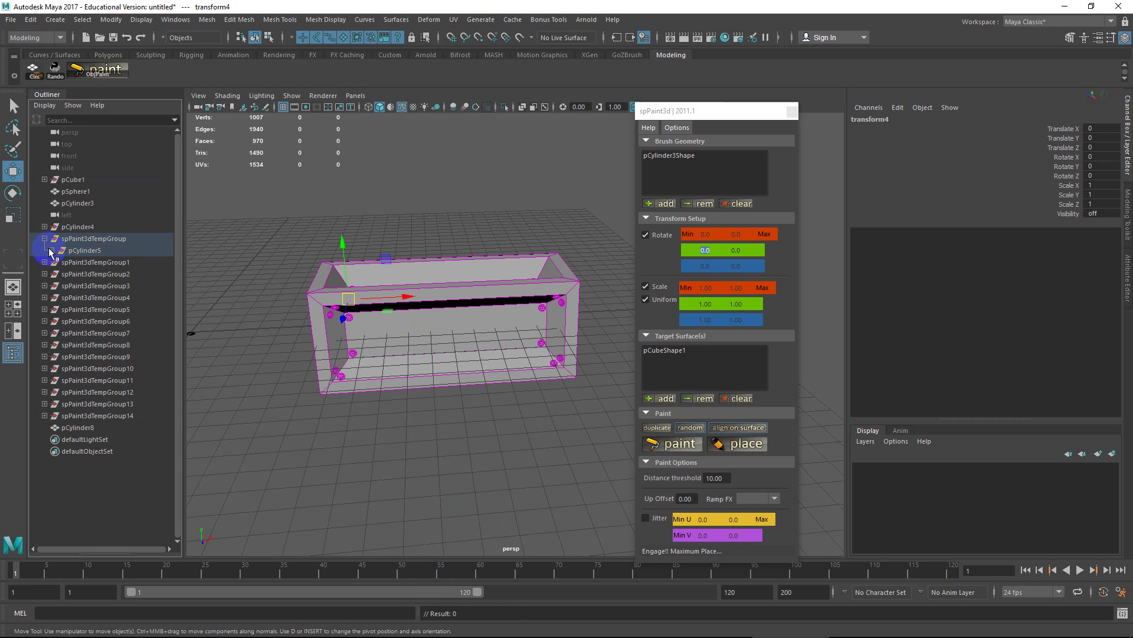
{"action": "left_click", "coordinate": [44, 239]}
Delete the construction history of the combined box-and-bolts mesh
{"action": "left_click", "coordinate": [489, 366]}
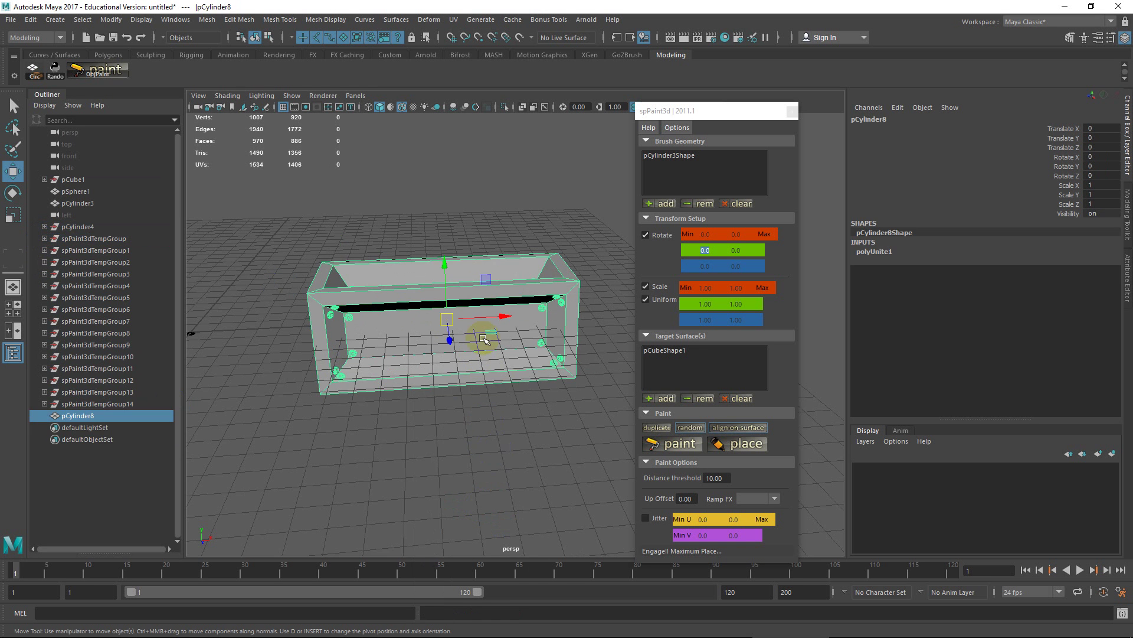
{"action": "left_click", "coordinate": [29, 19]}
{"action": "mouse_move", "coordinate": [90, 152]}
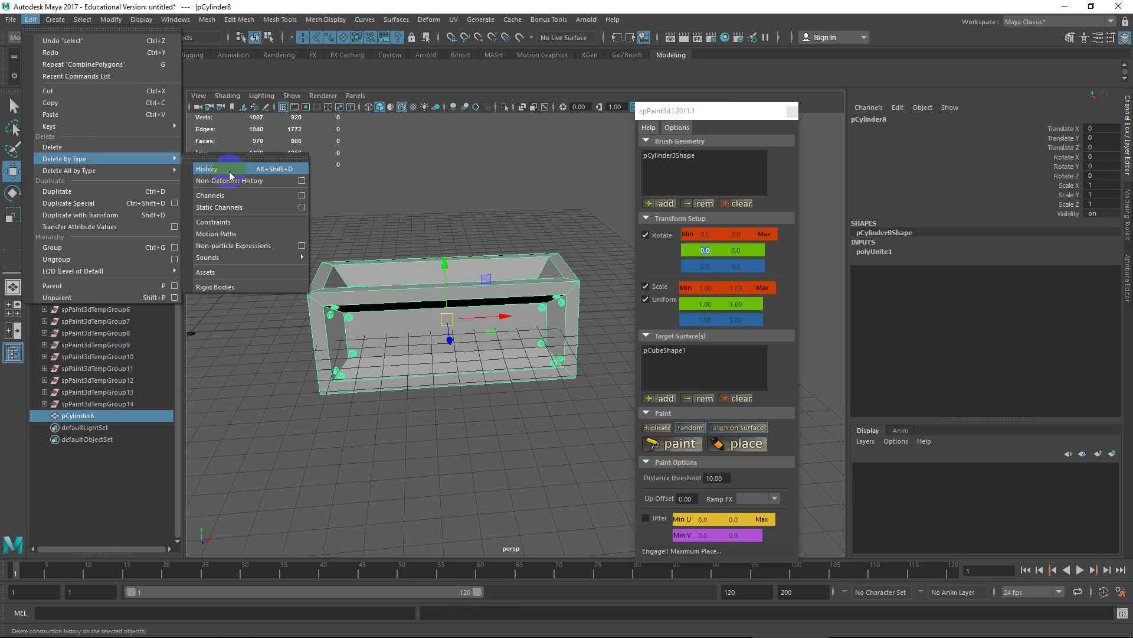
{"action": "left_click", "coordinate": [229, 172]}
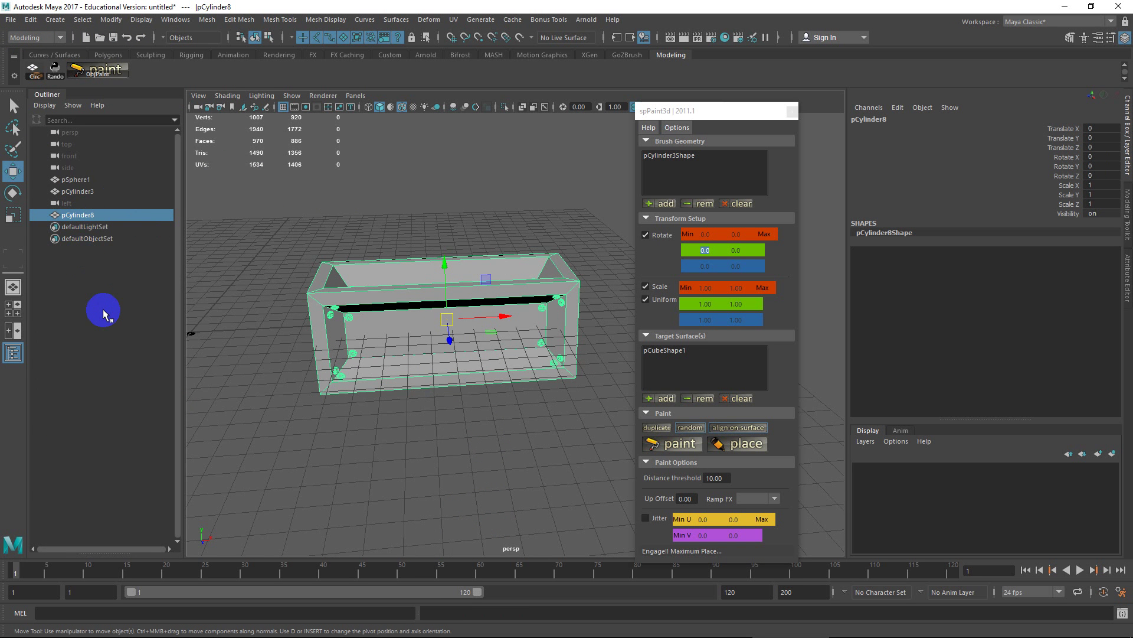
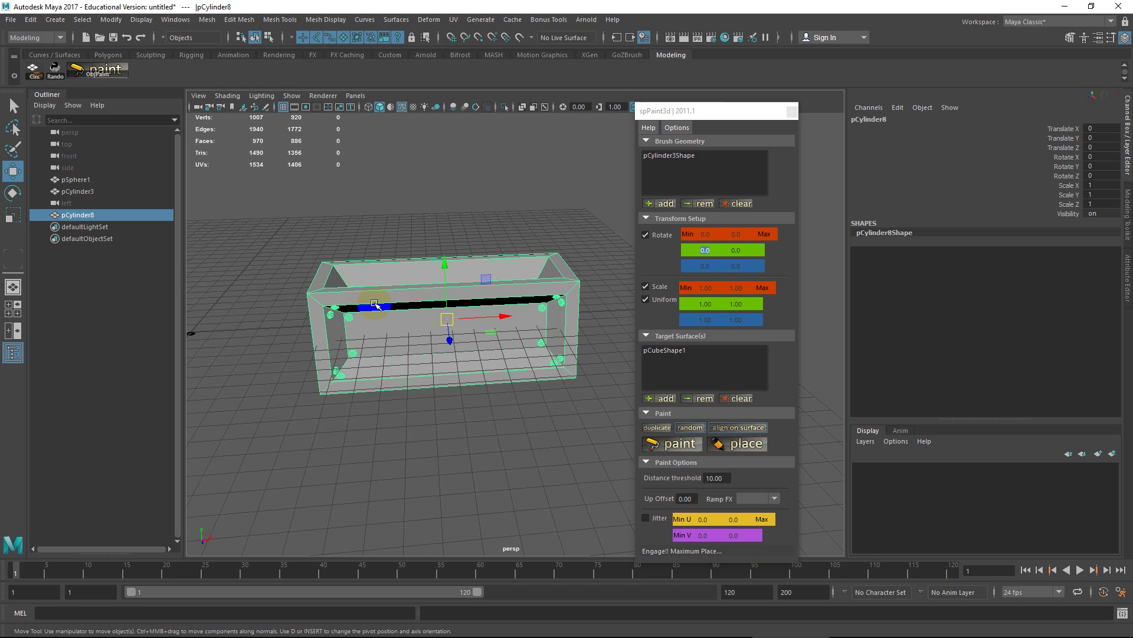
{"action": "middle_click_drag", "start_coordinate": [391, 307], "coordinate": [461, 317], "text": "alt"}
{"action": "left_click_drag", "start_coordinate": [461, 317], "coordinate": [477, 325], "text": "alt"}
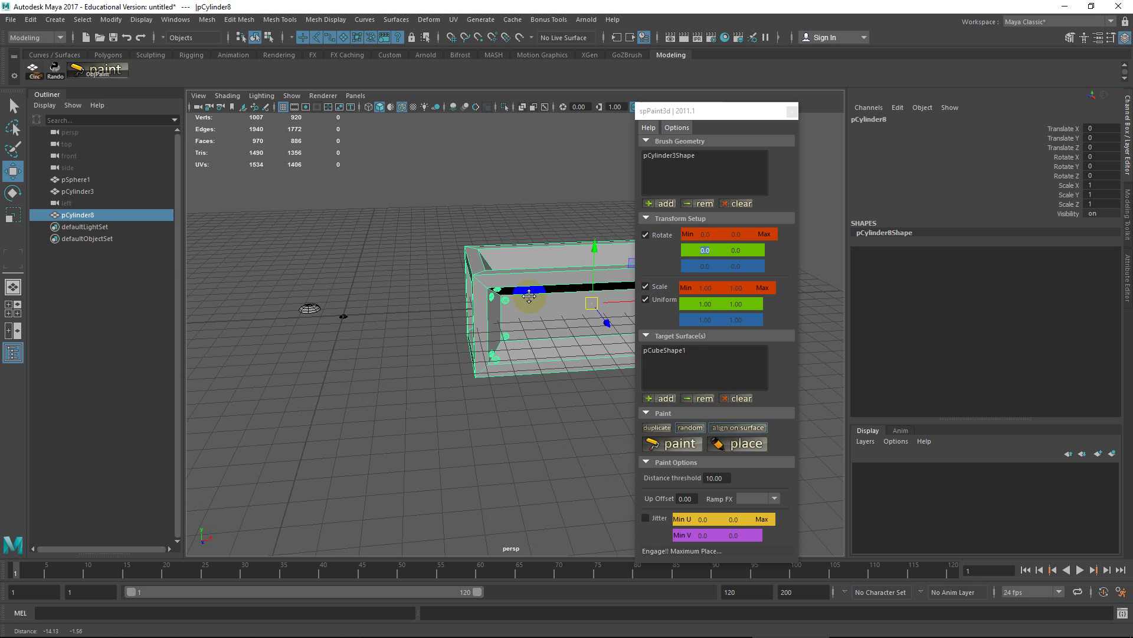
Remove the bolt shape pCylinder3Shape from the spPaint3d brush geometry list
{"action": "scroll", "coordinate": [474, 314], "scroll_direction": "up", "scroll_amount": 2}
{"action": "middle_click_drag", "start_coordinate": [477, 325], "coordinate": [534, 315], "text": "alt"}
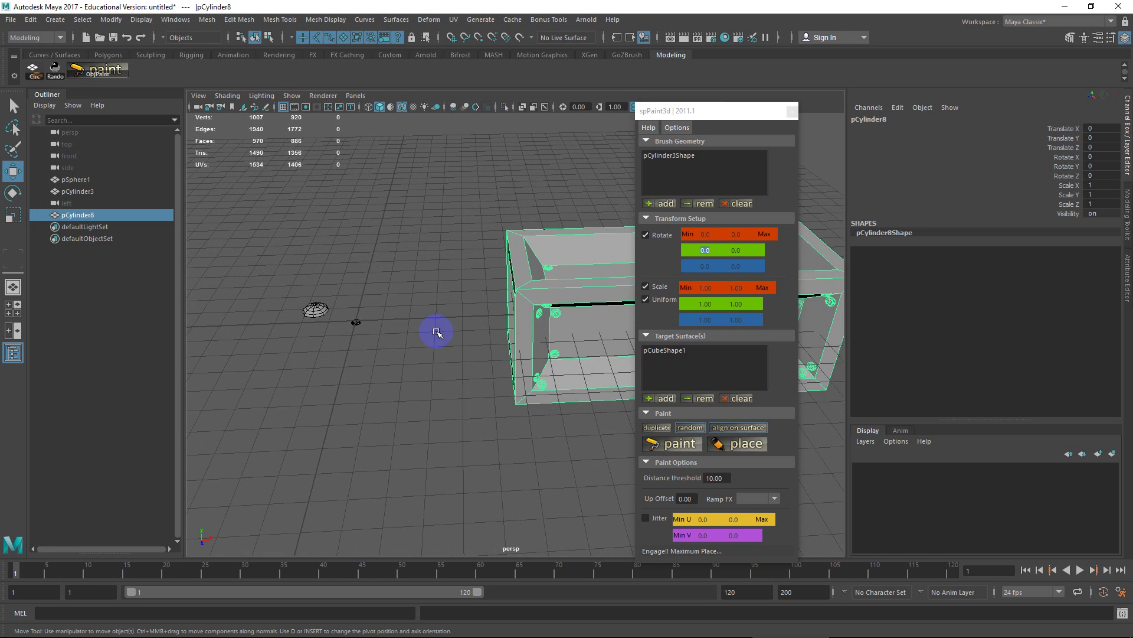
{"action": "scroll", "coordinate": [438, 331], "scroll_direction": "up", "scroll_amount": 5}
{"action": "middle_click_drag", "start_coordinate": [316, 314], "coordinate": [477, 308], "text": "alt"}
{"action": "left_click", "coordinate": [669, 155]}
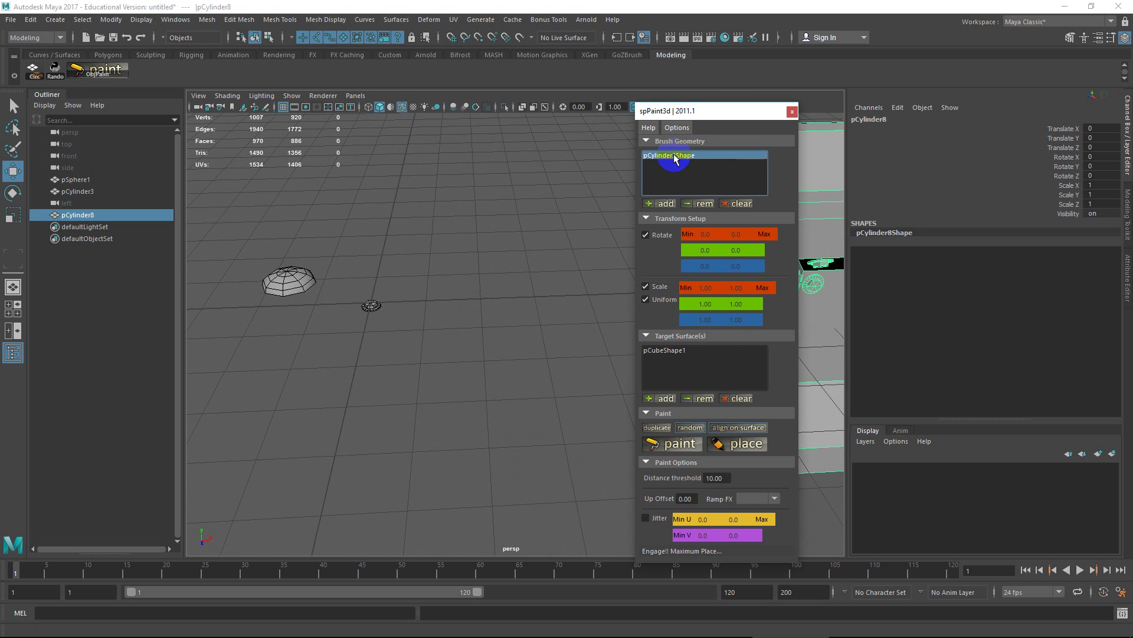
{"action": "left_click", "coordinate": [701, 203]}
Try setting the rivet dome's polySphere radius to 0.5 and undo the change
{"action": "left_click", "coordinate": [302, 277]}
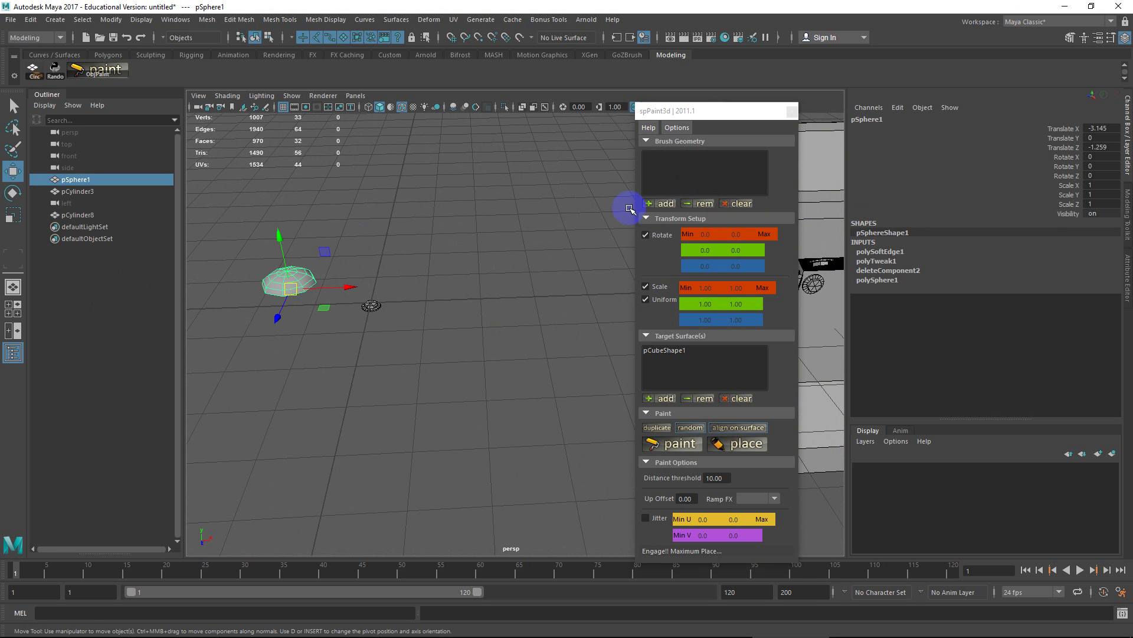
{"action": "key", "text": "f"}
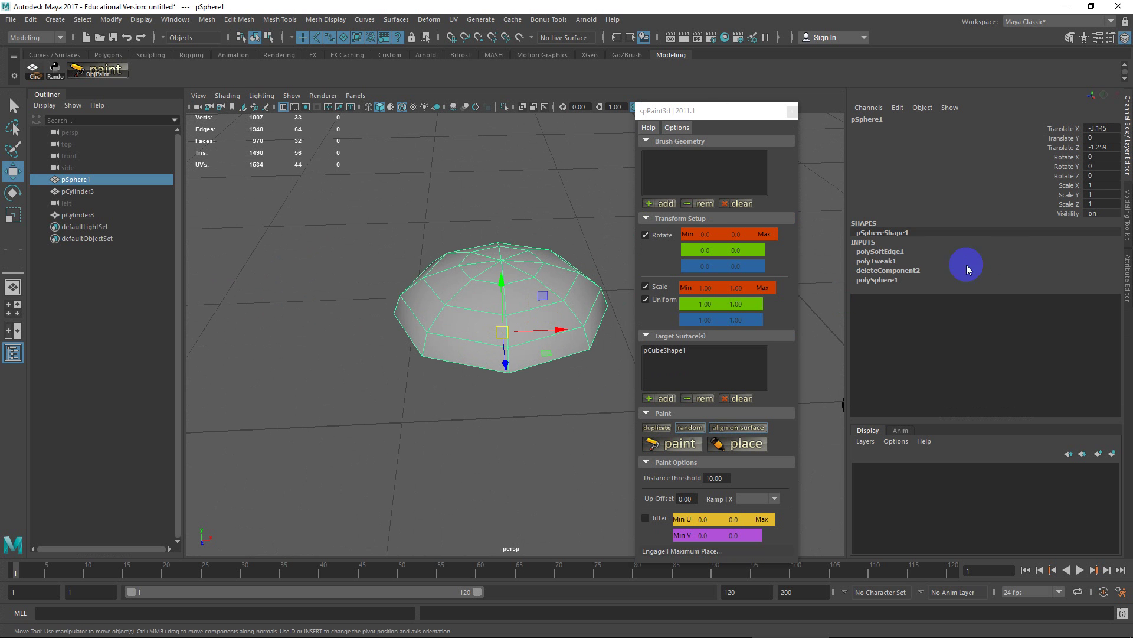
{"action": "left_click", "coordinate": [886, 280]}
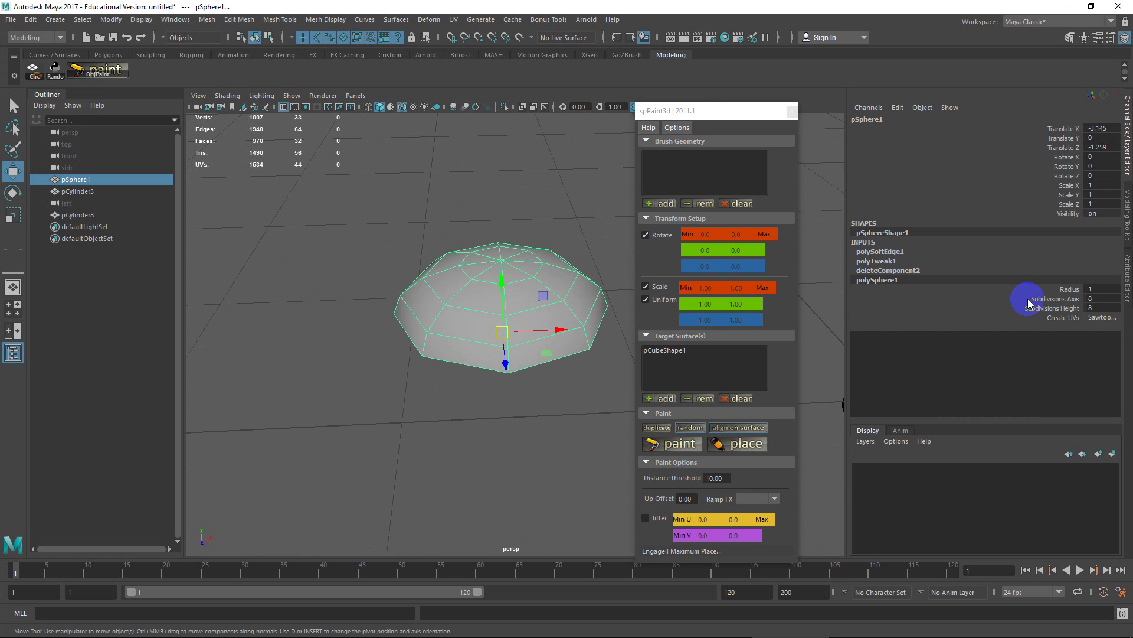
{"action": "double_click", "coordinate": [1100, 288]}
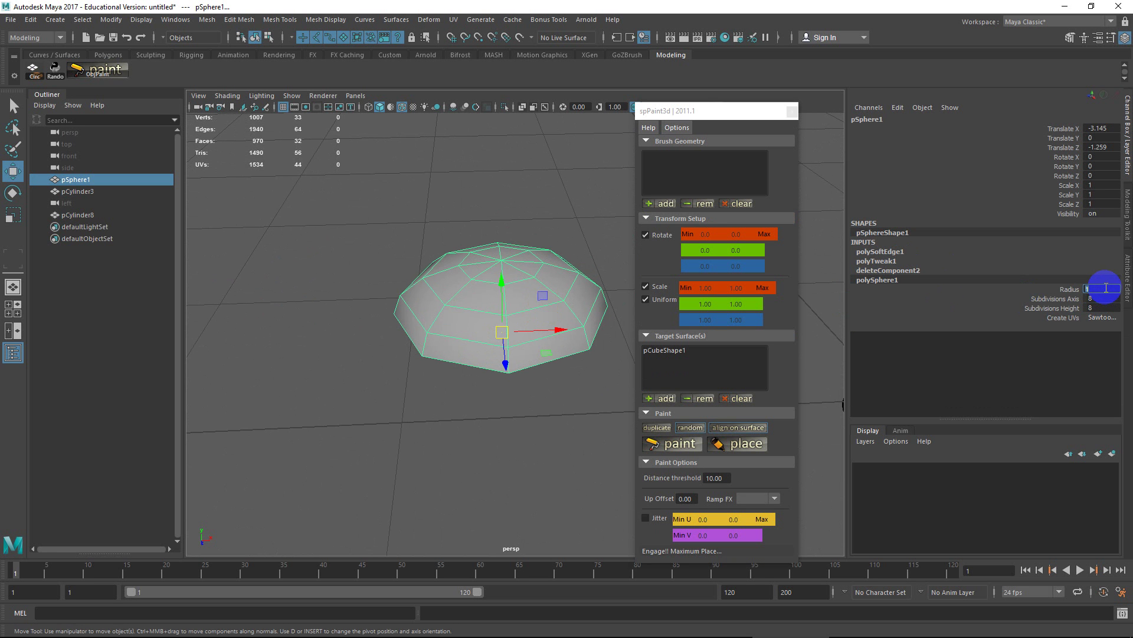
{"action": "type", "text": "0.5"}
{"action": "key", "text": "Return"}
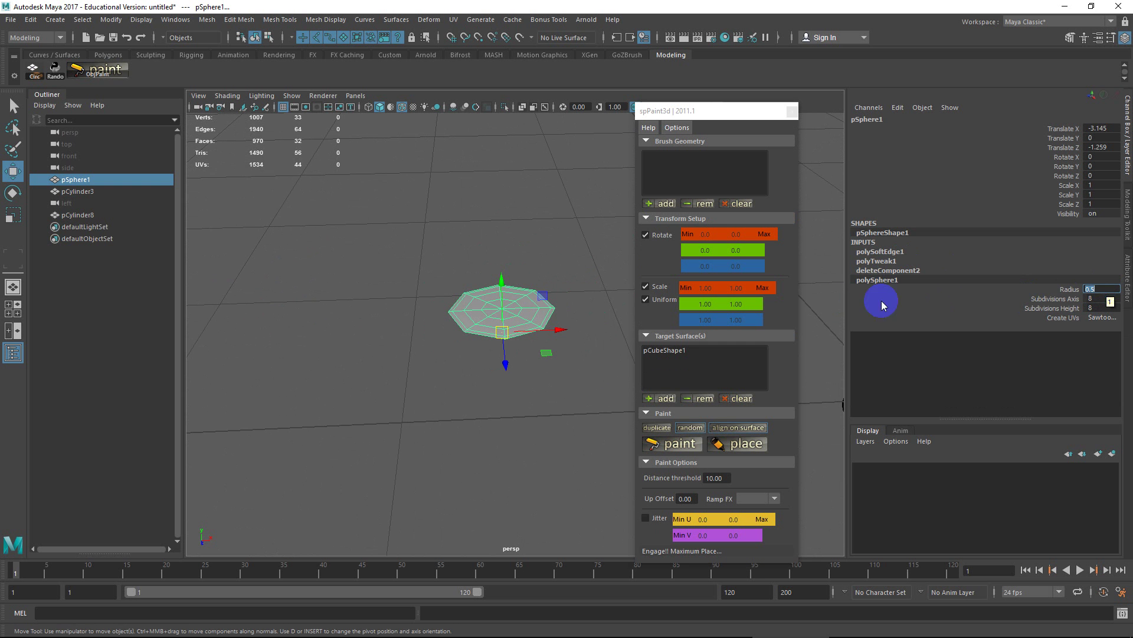
{"action": "left_click", "coordinate": [569, 324]}
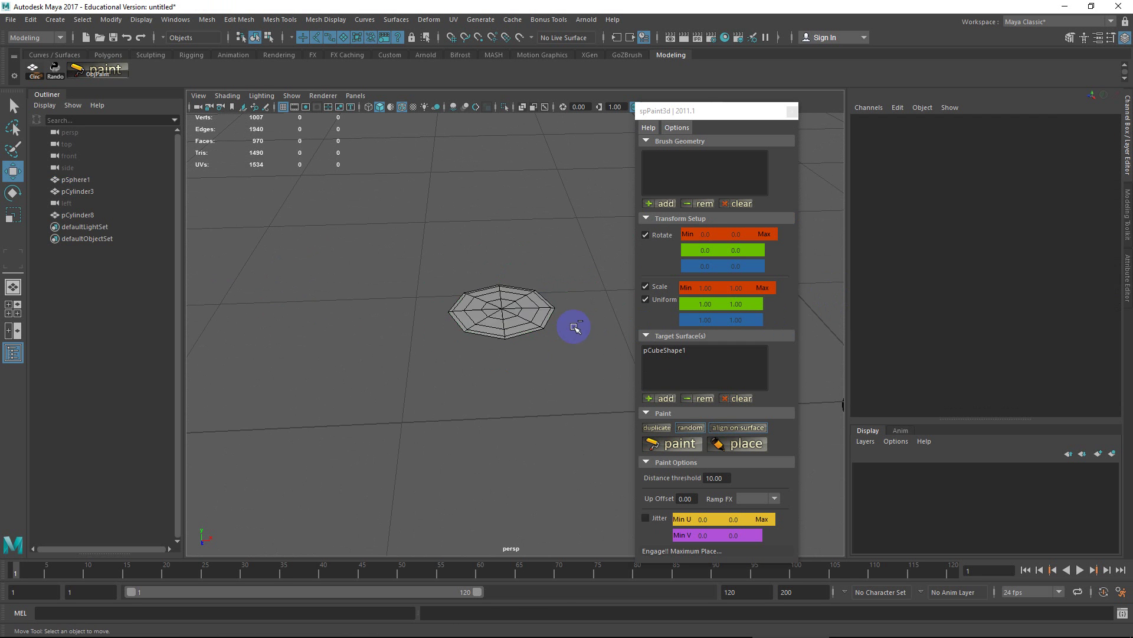
{"action": "key", "text": "ctrl+z"}
{"action": "key", "text": "ctrl+z"}
Select all faces of the rivet dome and scale them down uniformly to roughly a quarter of their size
{"action": "right_click", "coordinate": [511, 275]}
{"action": "left_click", "coordinate": [517, 289]}
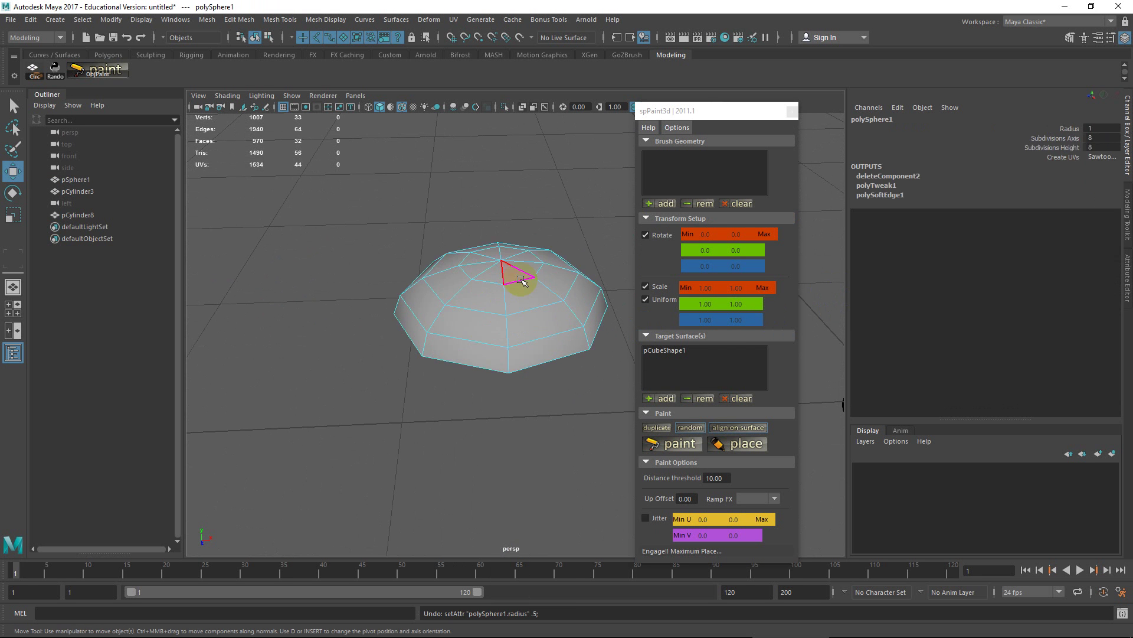
{"action": "key", "text": "r"}
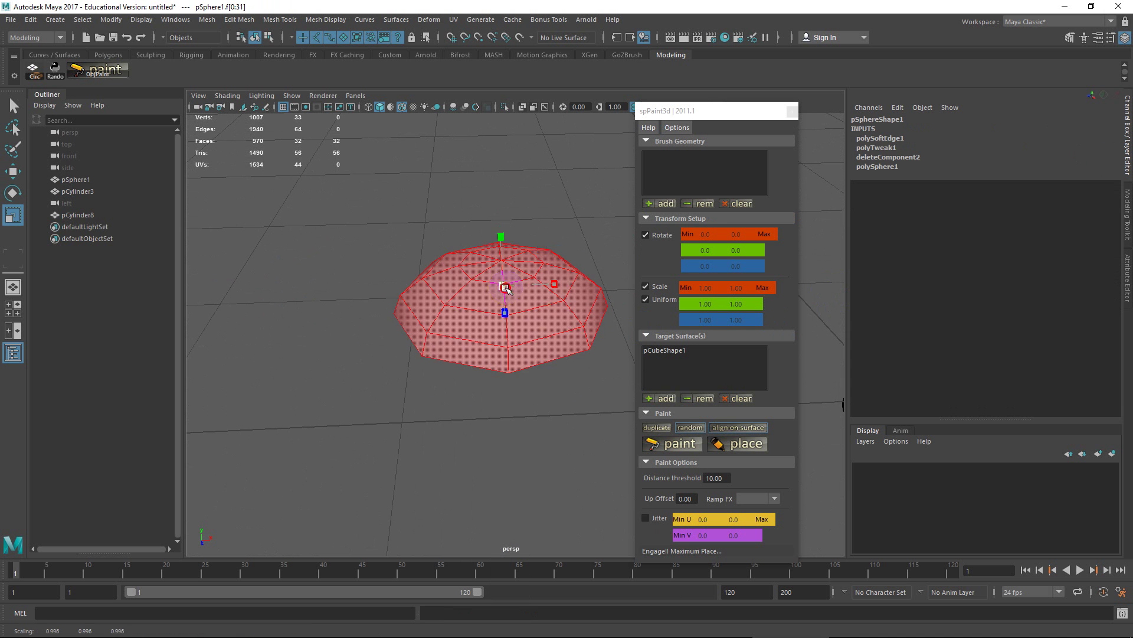
{"action": "left_click_drag", "start_coordinate": [503, 285], "coordinate": [391, 232]}
{"action": "key", "text": "w"}
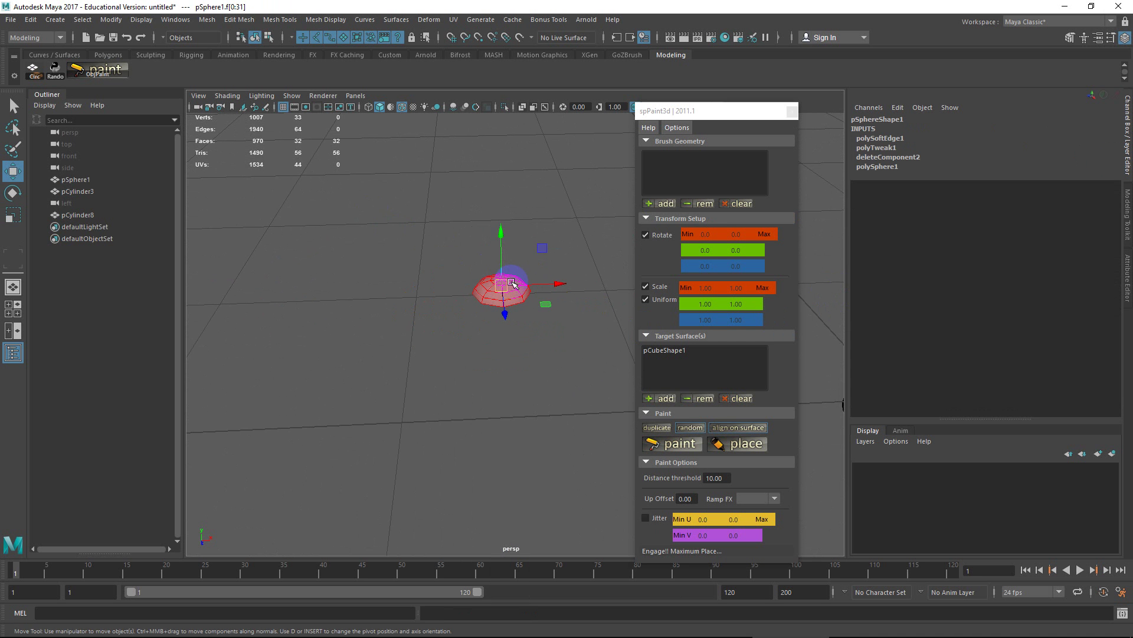
Return the rivet dome to object selection and move its pivot up to the dome's flat base using the left view
{"action": "left_click_drag", "start_coordinate": [514, 284], "coordinate": [539, 281], "text": "alt"}
{"action": "middle_click_drag", "start_coordinate": [540, 282], "coordinate": [445, 314], "text": "alt"}
{"action": "left_click_drag", "start_coordinate": [445, 314], "coordinate": [487, 317], "text": "alt"}
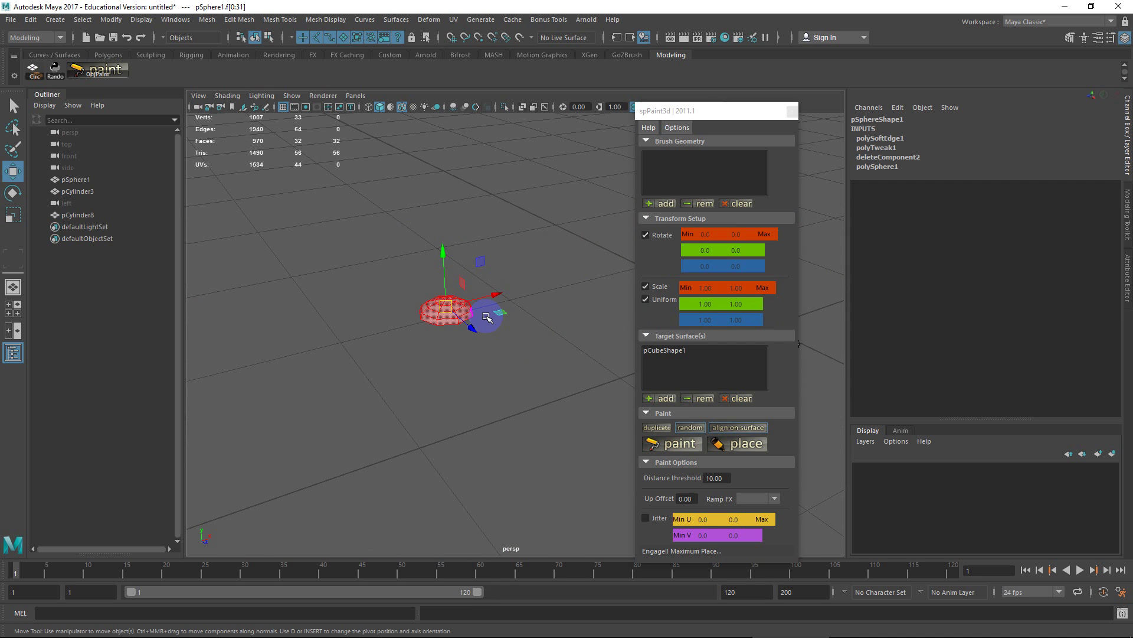
{"action": "left_click_drag", "start_coordinate": [487, 318], "coordinate": [405, 334], "text": "alt"}
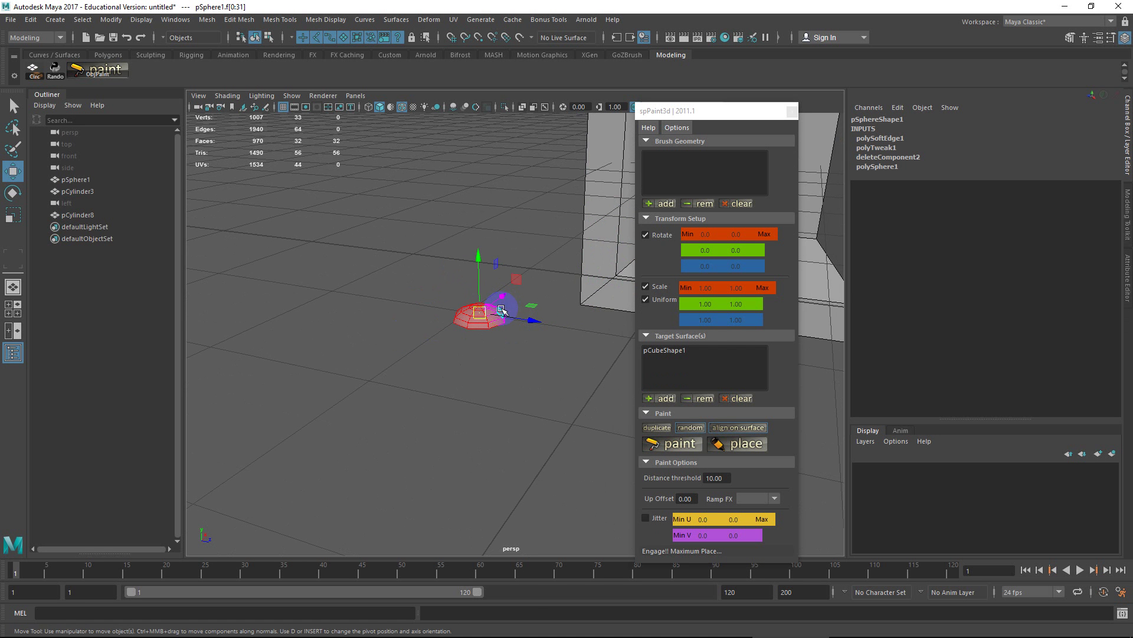
{"action": "right_click_drag", "start_coordinate": [487, 295], "coordinate": [508, 309]}
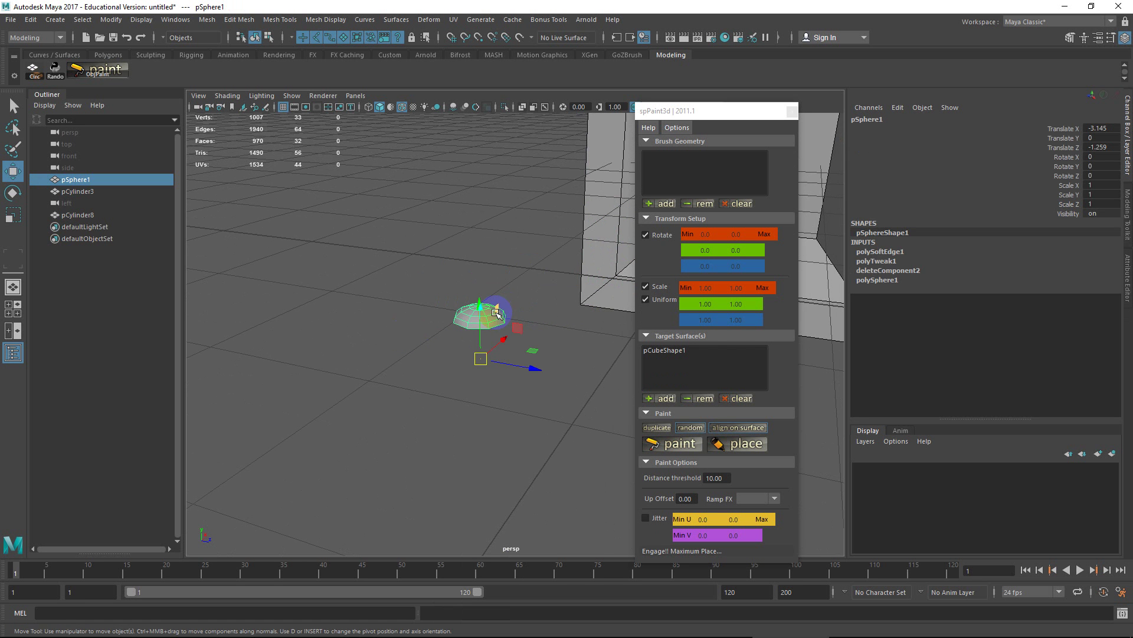
{"action": "key", "text": "d"}
{"action": "left_click_drag", "start_coordinate": [480, 307], "coordinate": [450, 266]}
{"action": "key", "text": "space"}
{"action": "left_click", "coordinate": [483, 282]}
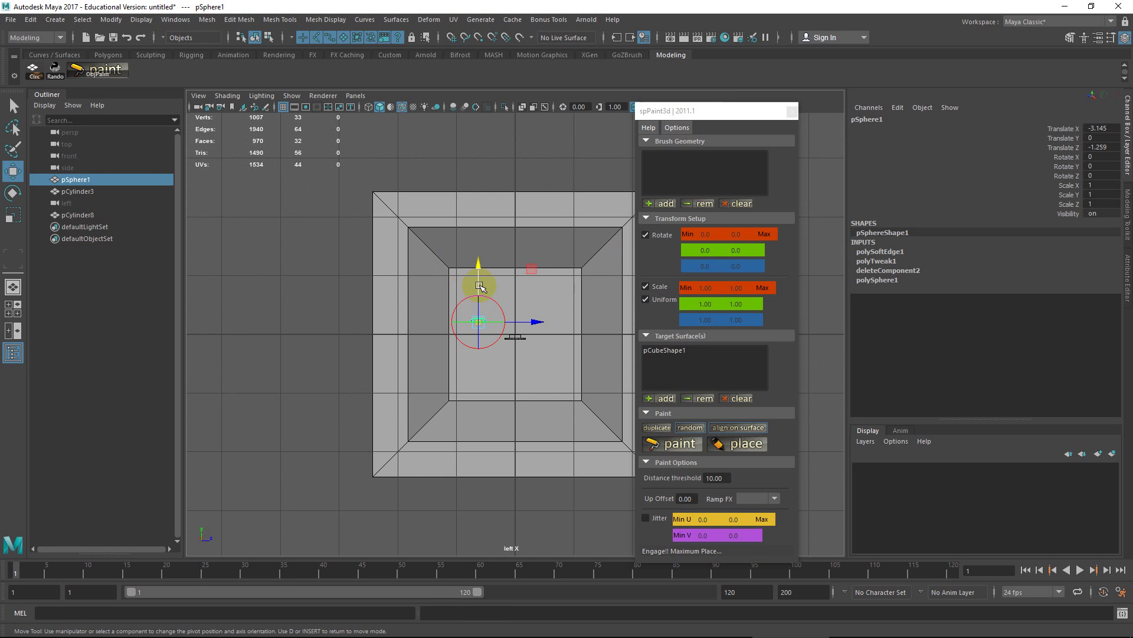
{"action": "scroll", "coordinate": [527, 338], "scroll_direction": "up", "scroll_amount": 8}
{"action": "scroll", "coordinate": [458, 316], "scroll_direction": "up", "scroll_amount": 1}
{"action": "middle_click_drag", "start_coordinate": [441, 313], "coordinate": [686, 387], "text": "alt"}
{"action": "scroll", "coordinate": [590, 356], "scroll_direction": "up", "scroll_amount": 4}
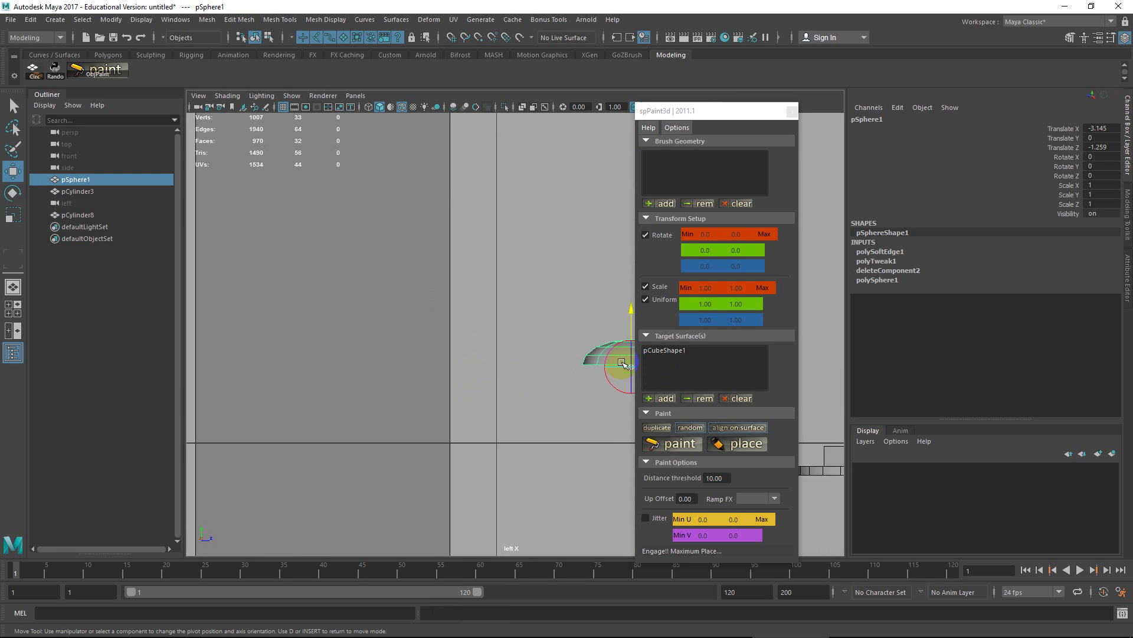
{"action": "middle_click_drag", "start_coordinate": [582, 353], "coordinate": [395, 310], "text": "alt"}
{"action": "left_click_drag", "start_coordinate": [463, 293], "coordinate": [461, 287]}
{"action": "scroll", "coordinate": [557, 331], "scroll_direction": "down", "scroll_amount": 12}
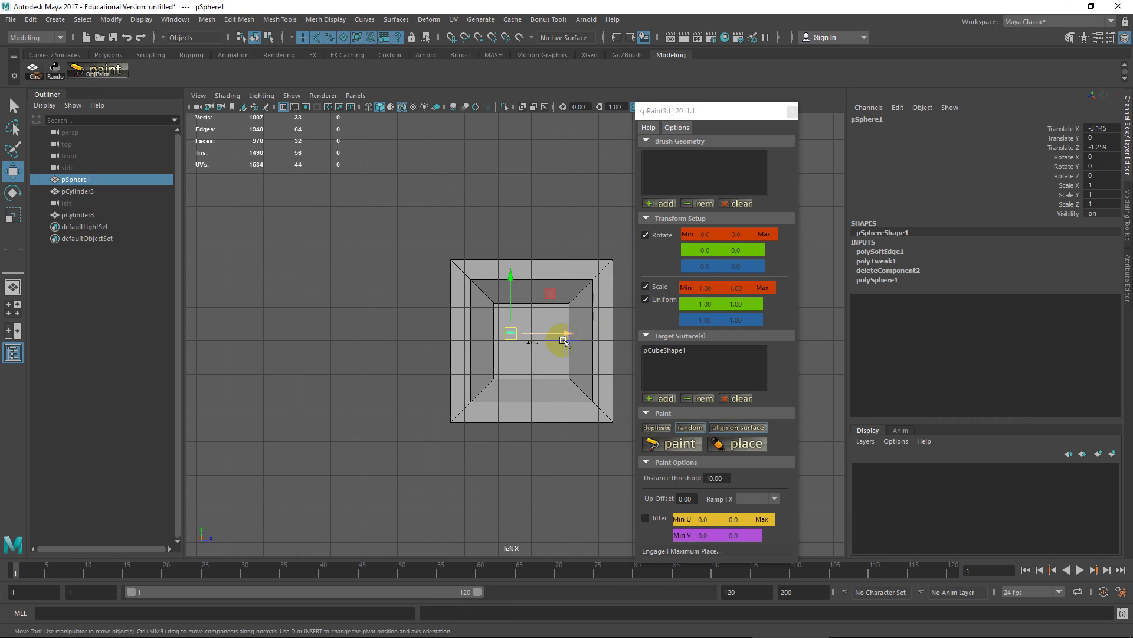
Return to the perspective view and add the rivet dome to spPaint3d as the brush geometry
{"action": "key", "text": "space"}
{"action": "left_click_drag", "start_coordinate": [557, 340], "coordinate": [559, 316]}
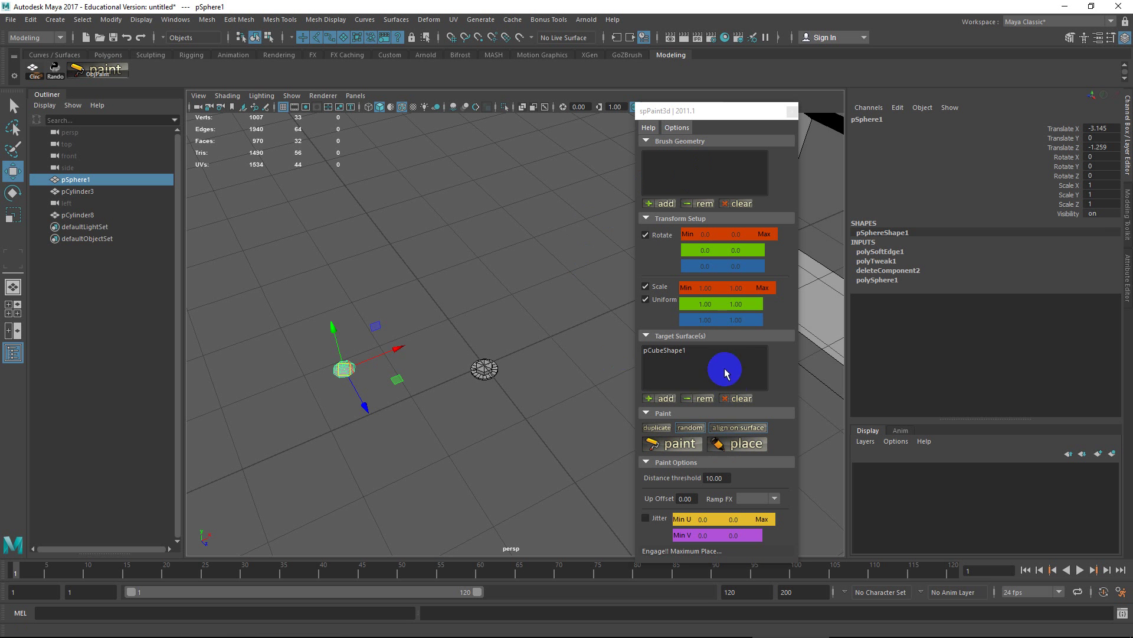
{"action": "left_click_drag", "start_coordinate": [590, 336], "coordinate": [470, 324], "text": "alt"}
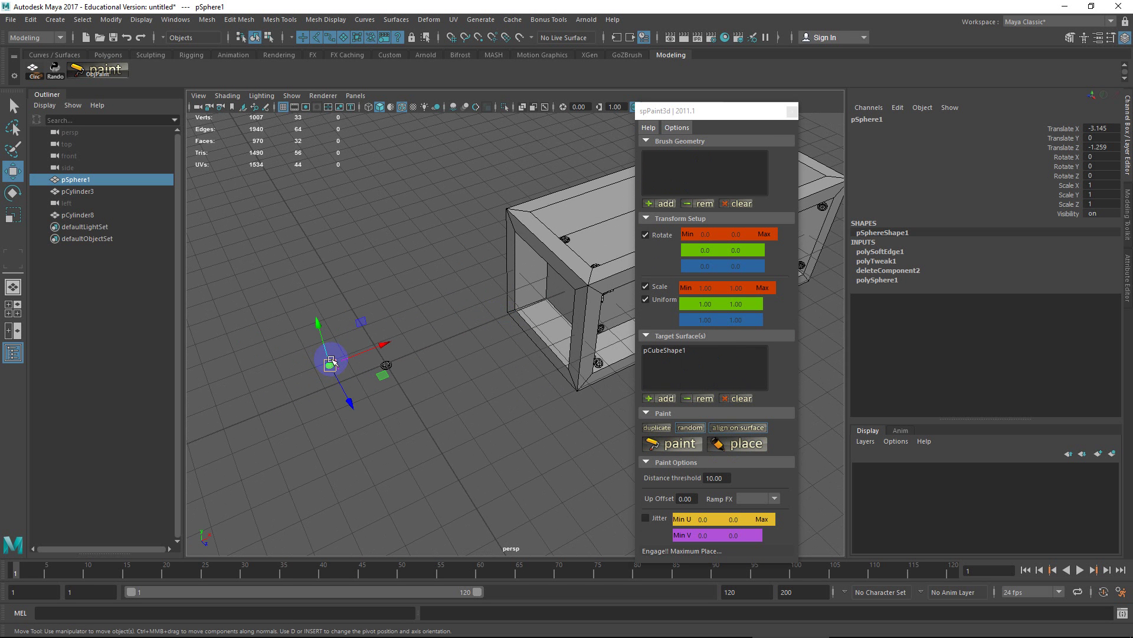
{"action": "left_click", "coordinate": [665, 203]}
Replace pCubeShape1 with the combined box-and-bolts mesh as the spPaint3d target surface
{"action": "left_click", "coordinate": [671, 358]}
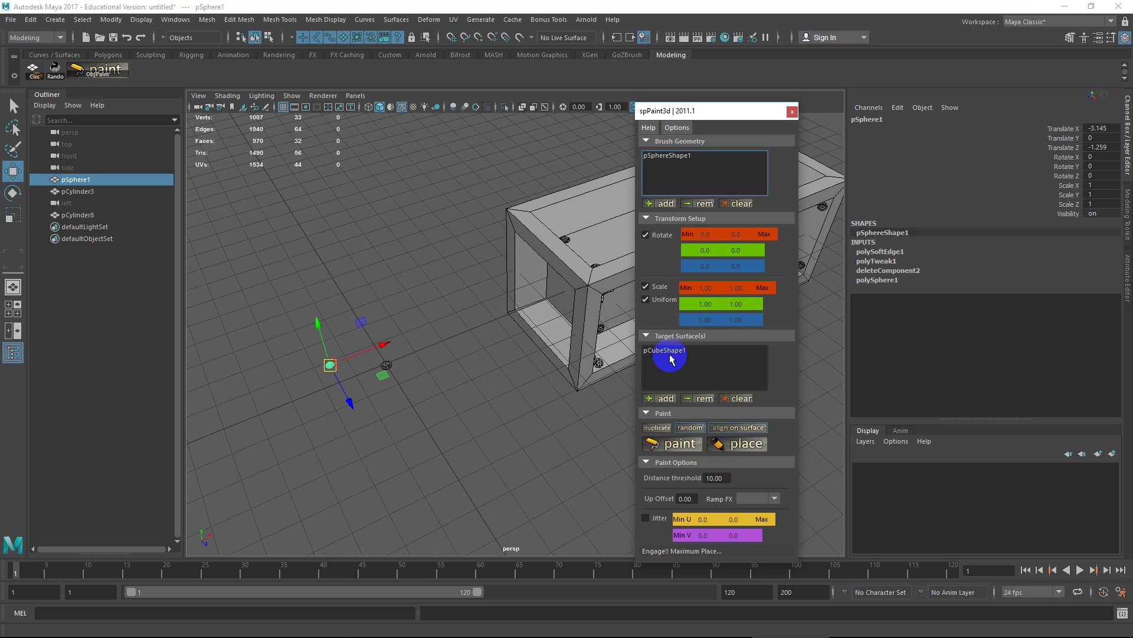
{"action": "left_click", "coordinate": [614, 272]}
{"action": "left_click", "coordinate": [657, 399]}
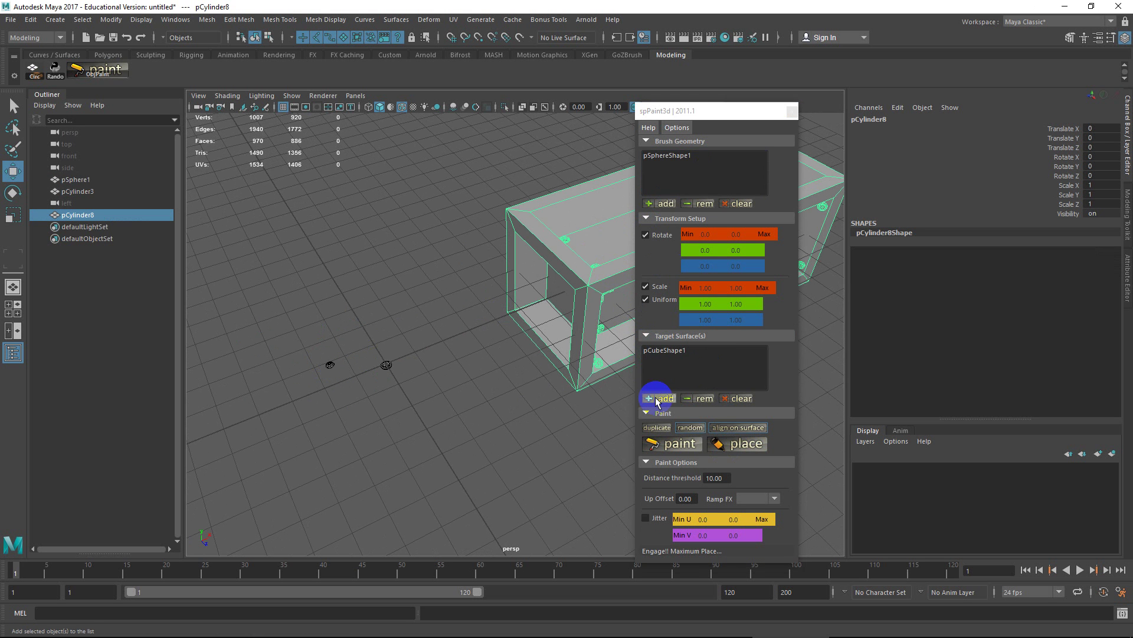
{"action": "left_click", "coordinate": [673, 351]}
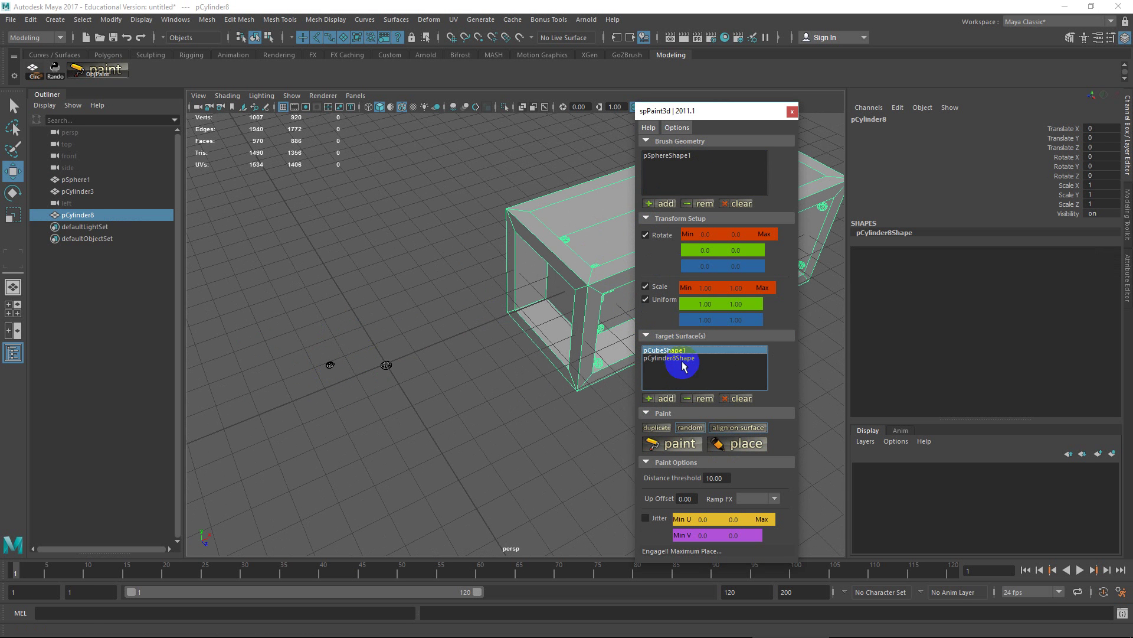
{"action": "left_click", "coordinate": [707, 399]}
Start spPaint3d paint mode and scatter single rivets across the box's front recess panel
{"action": "left_click_drag", "start_coordinate": [629, 331], "coordinate": [471, 300], "text": "alt"}
{"action": "scroll", "coordinate": [472, 301], "scroll_direction": "down", "scroll_amount": 3}
{"action": "middle_click_drag", "start_coordinate": [571, 319], "coordinate": [513, 311], "text": "alt"}
{"action": "left_click_drag", "start_coordinate": [512, 311], "coordinate": [552, 309], "text": "alt"}
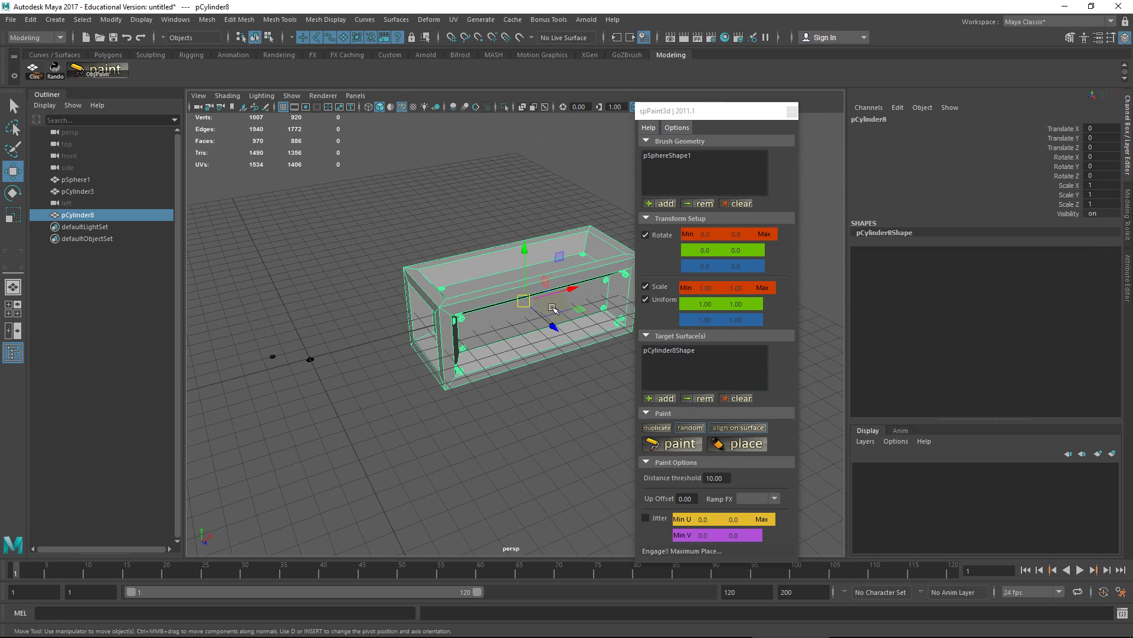
{"action": "scroll", "coordinate": [563, 294], "scroll_direction": "up", "scroll_amount": 4}
{"action": "left_click", "coordinate": [663, 440]}
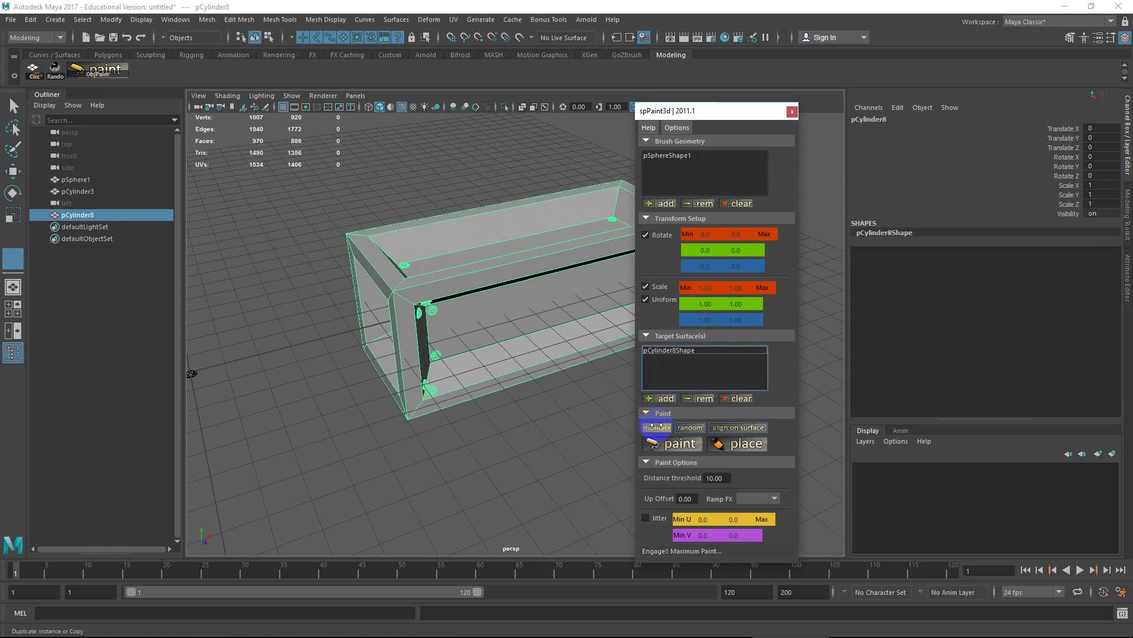
{"action": "scroll", "coordinate": [534, 296], "scroll_direction": "up", "scroll_amount": 4}
{"action": "middle_click_drag", "start_coordinate": [534, 295], "coordinate": [488, 320], "text": "alt"}
{"action": "scroll", "coordinate": [488, 321], "scroll_direction": "down", "scroll_amount": 3}
{"action": "left_click", "coordinate": [492, 322]}
{"action": "left_click", "coordinate": [515, 297]}
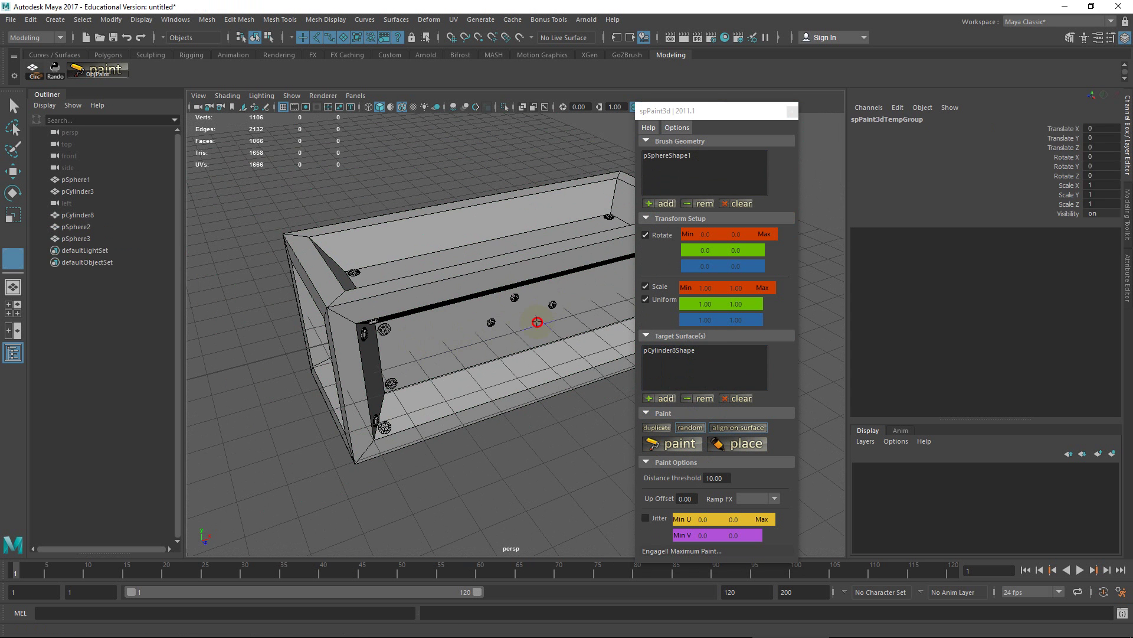
{"action": "left_click", "coordinate": [553, 304]}
{"action": "left_click", "coordinate": [592, 284]}
{"action": "left_click", "coordinate": [548, 283]}
{"action": "left_click", "coordinate": [624, 286]}
{"action": "left_click", "coordinate": [519, 285]}
{"action": "left_click", "coordinate": [458, 336]}
{"action": "left_click", "coordinate": [418, 328]}
{"action": "left_click", "coordinate": [458, 338]}
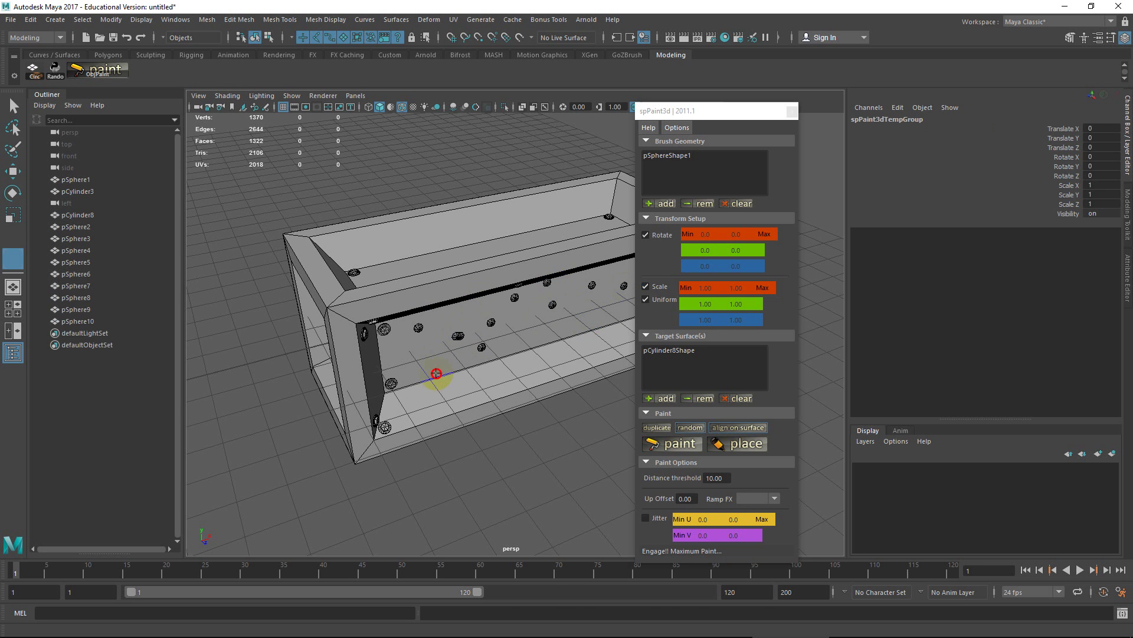
{"action": "left_click", "coordinate": [482, 347]}
{"action": "left_click", "coordinate": [544, 335]}
Undo all the rivets painted on the front recess panel
{"action": "key", "text": "ctrl+z"}
{"action": "key", "text": "ctrl+z"}
{"action": "key", "text": "ctrl+z"}
{"action": "key", "text": "ctrl+z"}
{"action": "key", "text": "ctrl+z"}
{"action": "key", "text": "ctrl+z"}
{"action": "key", "text": "ctrl+z"}
{"action": "key", "text": "ctrl+z"}
{"action": "key", "text": "ctrl+z"}
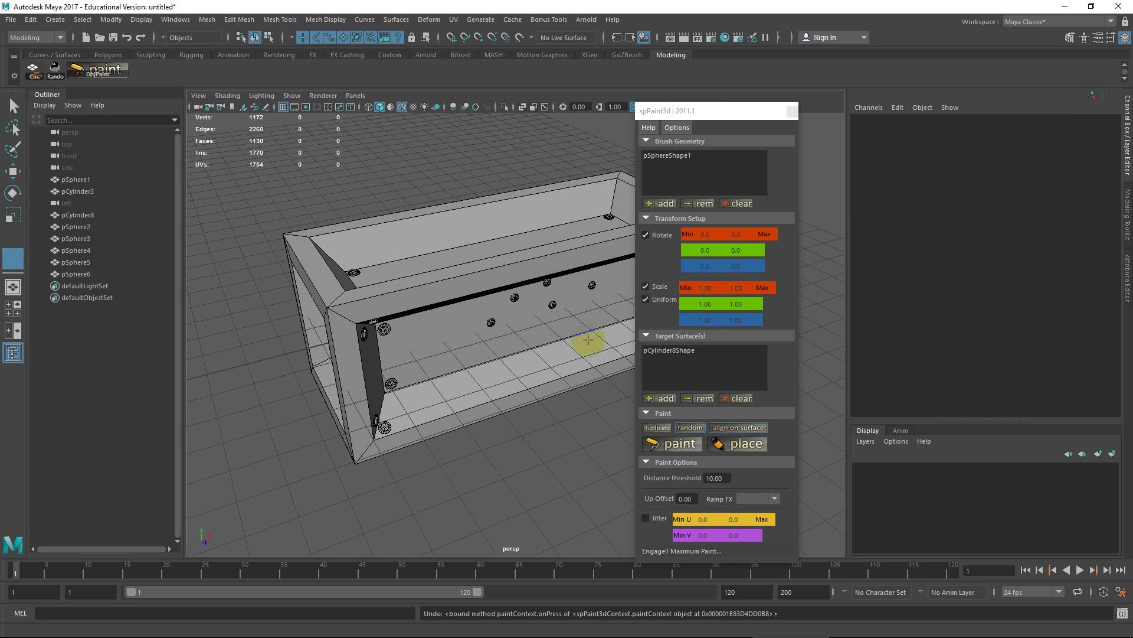
{"action": "key", "text": "ctrl+z"}
{"action": "key", "text": "ctrl+z"}
{"action": "key", "text": "ctrl+z"}
{"action": "key", "text": "ctrl+z"}
{"action": "key", "text": "ctrl+z"}
{"action": "key", "text": "ctrl+z"}
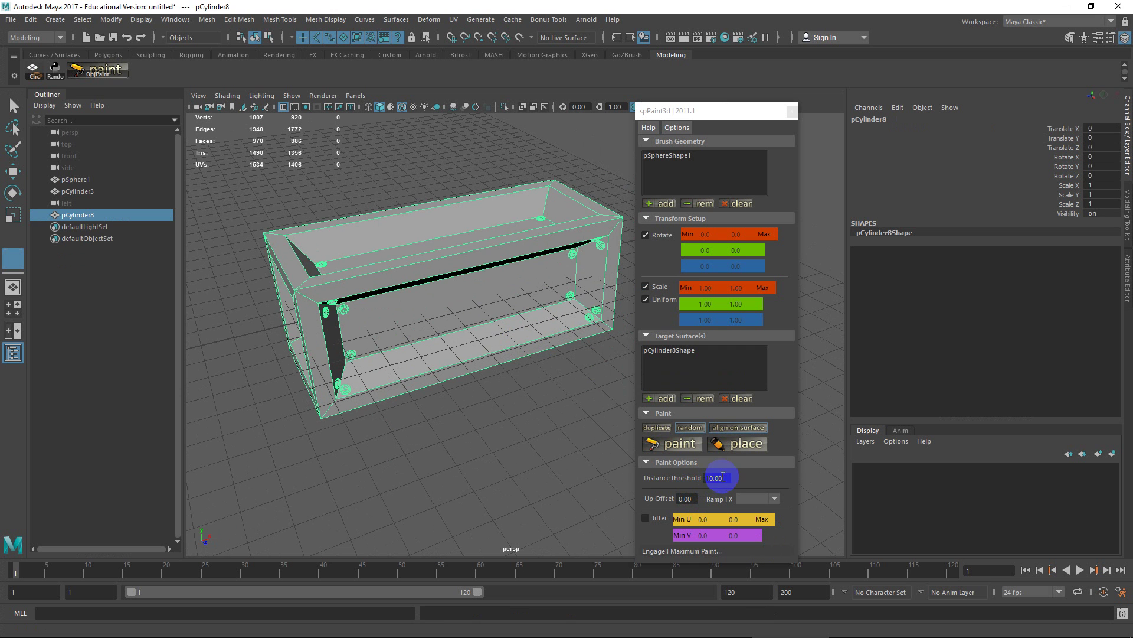
Set the paint distance threshold to 1.00 and test it with rows of rivets on the front recess, undoing the strokes
{"action": "double_click", "coordinate": [717, 478]}
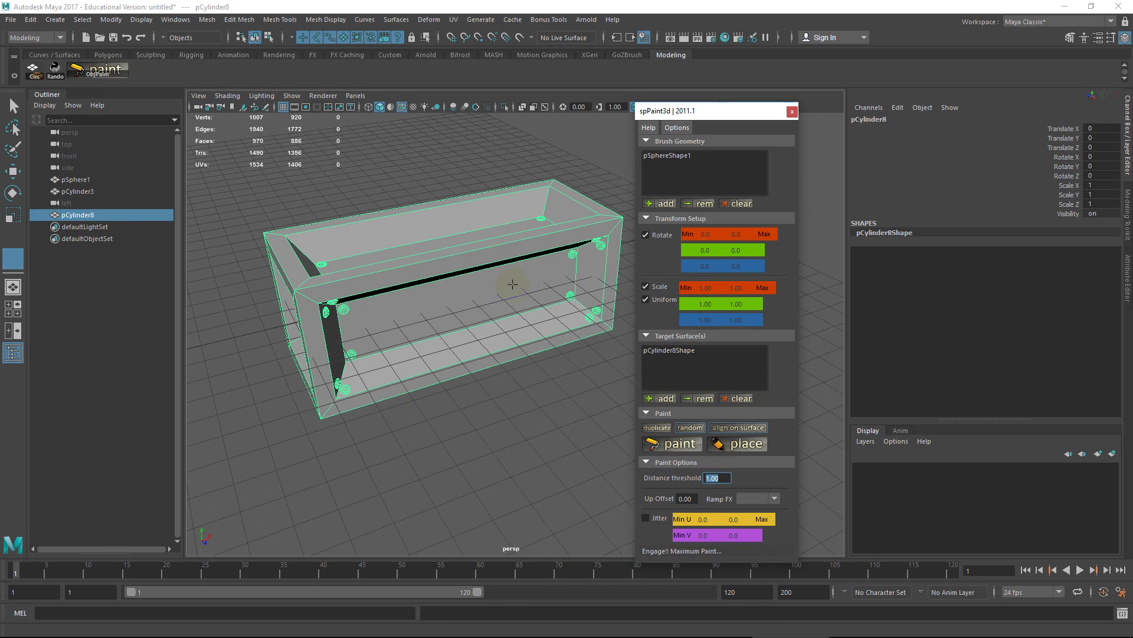
{"action": "mouse_move", "coordinate": [542, 276]}
{"action": "left_mouse_down"}
{"action": "mouse_move", "coordinate": [437, 280]}
{"action": "mouse_move", "coordinate": [417, 317]}
{"action": "mouse_move", "coordinate": [523, 305]}
{"action": "mouse_move", "coordinate": [400, 349]}
{"action": "mouse_move", "coordinate": [517, 351]}
{"action": "mouse_move", "coordinate": [376, 388]}
{"action": "mouse_move", "coordinate": [383, 395]}
{"action": "left_mouse_up"}
{"action": "middle_click_drag", "start_coordinate": [425, 352], "coordinate": [412, 363], "text": "alt"}
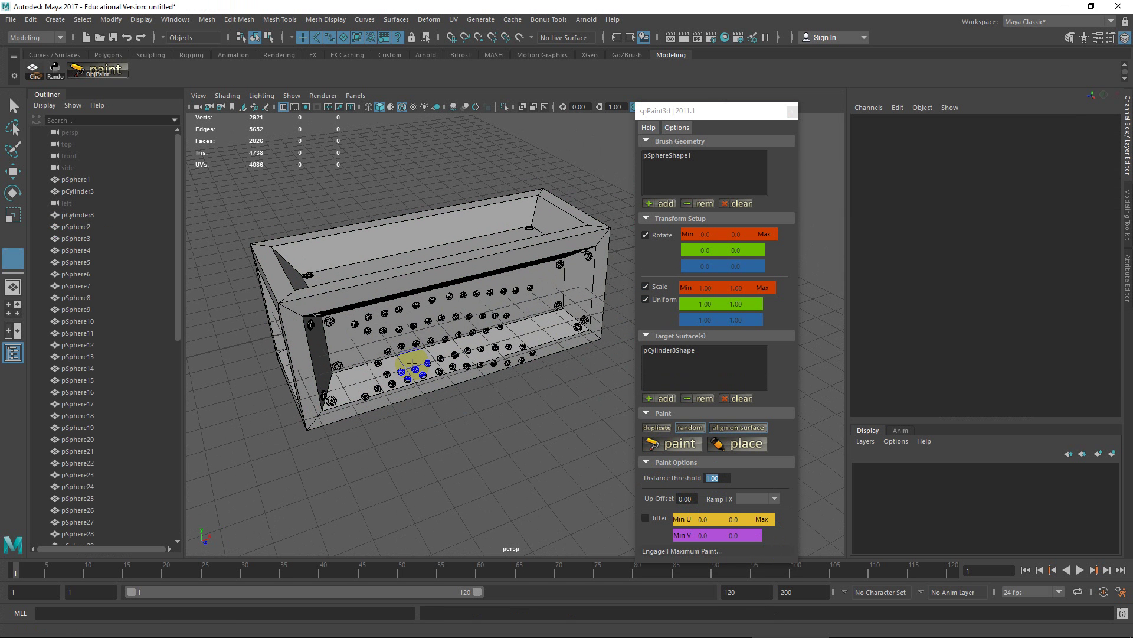
{"action": "mouse_move", "coordinate": [412, 361]}
{"action": "left_mouse_down"}
{"action": "mouse_move", "coordinate": [435, 322]}
{"action": "mouse_move", "coordinate": [498, 313]}
{"action": "mouse_move", "coordinate": [531, 261]}
{"action": "mouse_move", "coordinate": [469, 334]}
{"action": "left_mouse_up"}
{"action": "key", "text": "ctrl+z"}
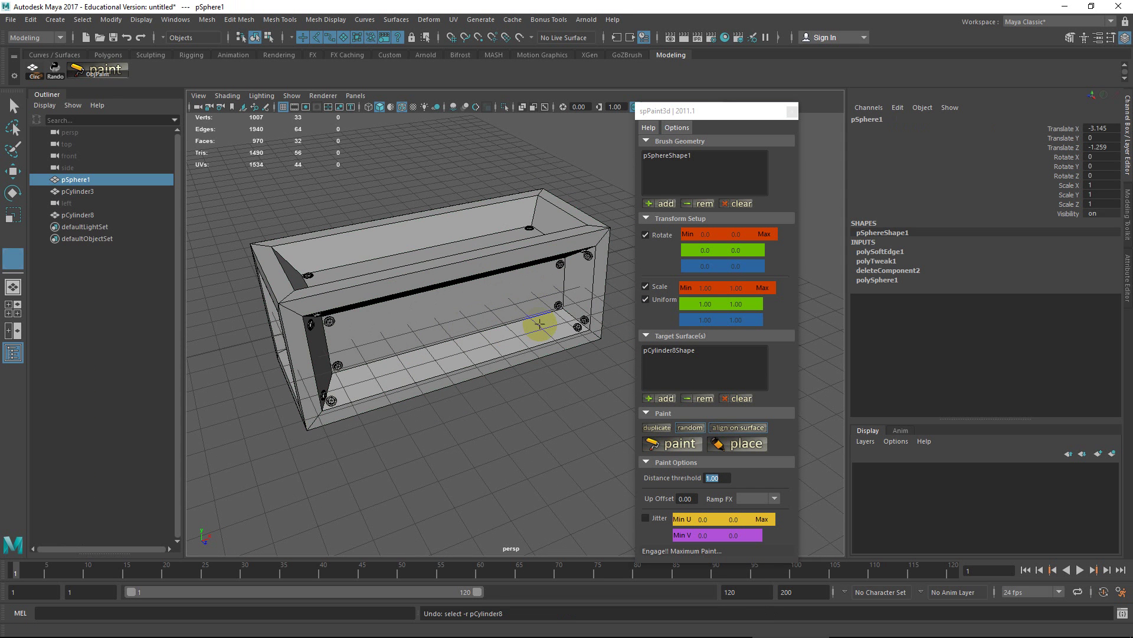
Set the brush's uniform scale range to 1.00–5.00 and its Y rotation range to -90 to 90
{"action": "left_click", "coordinate": [714, 287]}
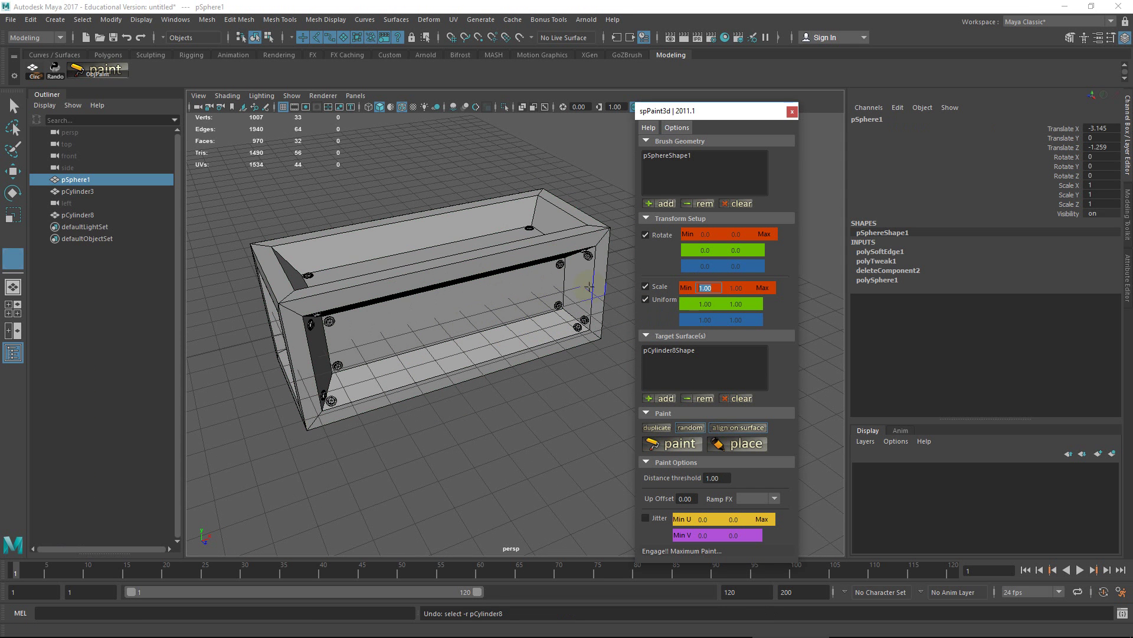
{"action": "key", "text": "Tab"}
{"action": "type", "text": "5"}
{"action": "left_click", "coordinate": [705, 250]}
Try painting randomly scaled and rotated rivets across the front recess and undo the stroke
{"action": "mouse_move", "coordinate": [472, 290]}
{"action": "left_mouse_down"}
{"action": "mouse_move", "coordinate": [468, 349]}
{"action": "mouse_move", "coordinate": [524, 274]}
{"action": "mouse_move", "coordinate": [354, 322]}
{"action": "mouse_move", "coordinate": [324, 366]}
{"action": "mouse_move", "coordinate": [539, 336]}
{"action": "mouse_move", "coordinate": [568, 321]}
{"action": "mouse_move", "coordinate": [468, 278]}
{"action": "mouse_move", "coordinate": [587, 372]}
{"action": "left_mouse_up"}
{"action": "scroll", "coordinate": [568, 320], "scroll_direction": "up", "scroll_amount": 5}
{"action": "key", "text": "ctrl+z"}
{"action": "key", "text": "ctrl+z"}
Switch to place mode, try placing individual random-sized rivets on the front recess panel, and undo them
{"action": "left_click", "coordinate": [735, 444]}
{"action": "left_click", "coordinate": [386, 302]}
{"action": "key", "text": "ctrl+z"}
{"action": "left_click", "coordinate": [434, 333]}
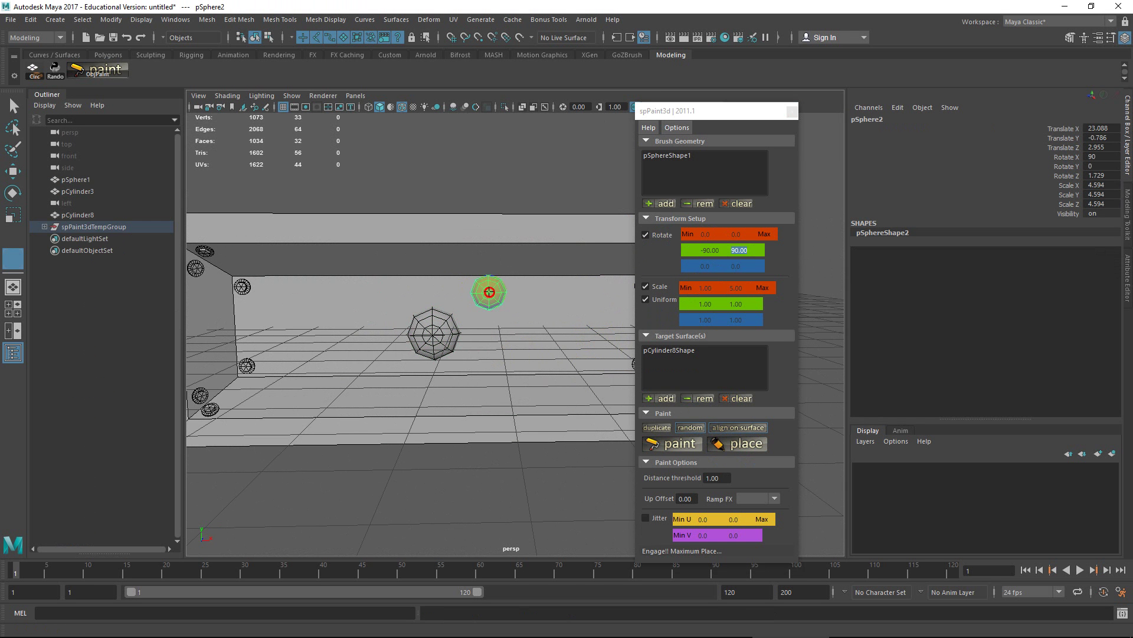
{"action": "left_click", "coordinate": [519, 312]}
{"action": "left_click", "coordinate": [574, 353]}
{"action": "key", "text": "ctrl+z"}
{"action": "key", "text": "ctrl+z"}
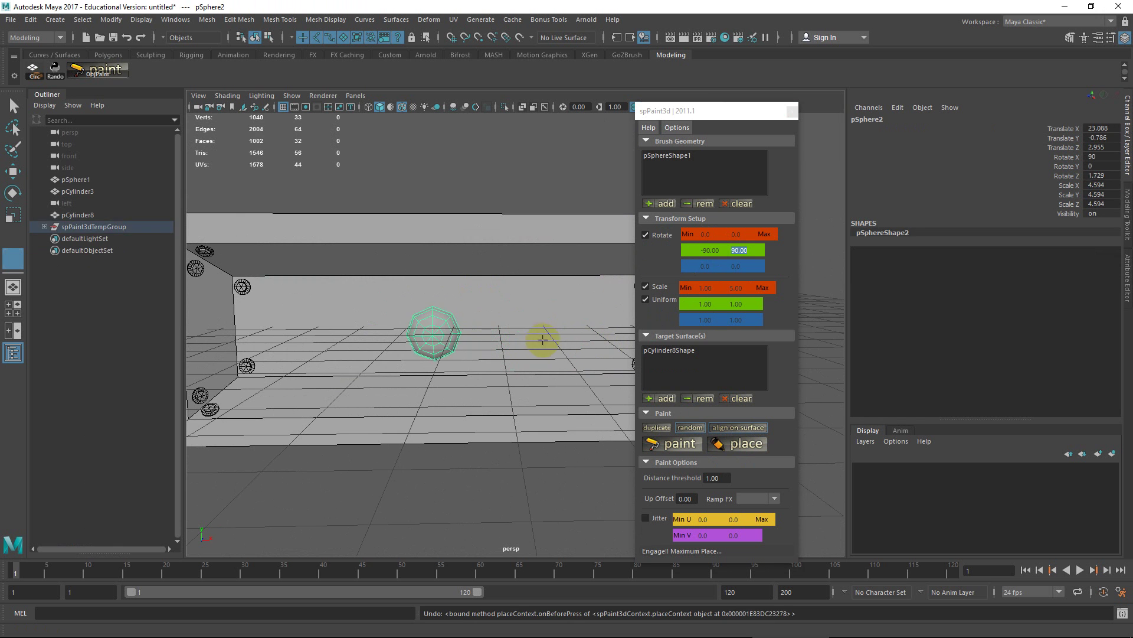
{"action": "key", "text": "ctrl+z"}
Set the brush's maximum uniform scale to 1.00 and place a row of six rivets along the front frame's upper edge
{"action": "left_click", "coordinate": [711, 251]}
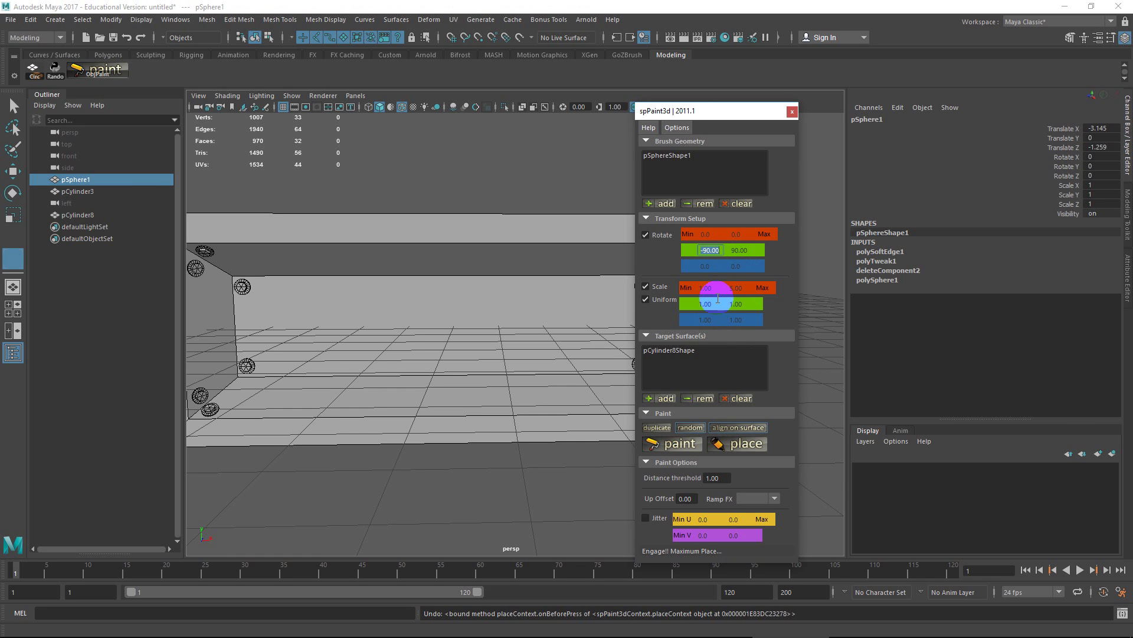
{"action": "left_click_drag", "start_coordinate": [729, 289], "coordinate": [766, 293]}
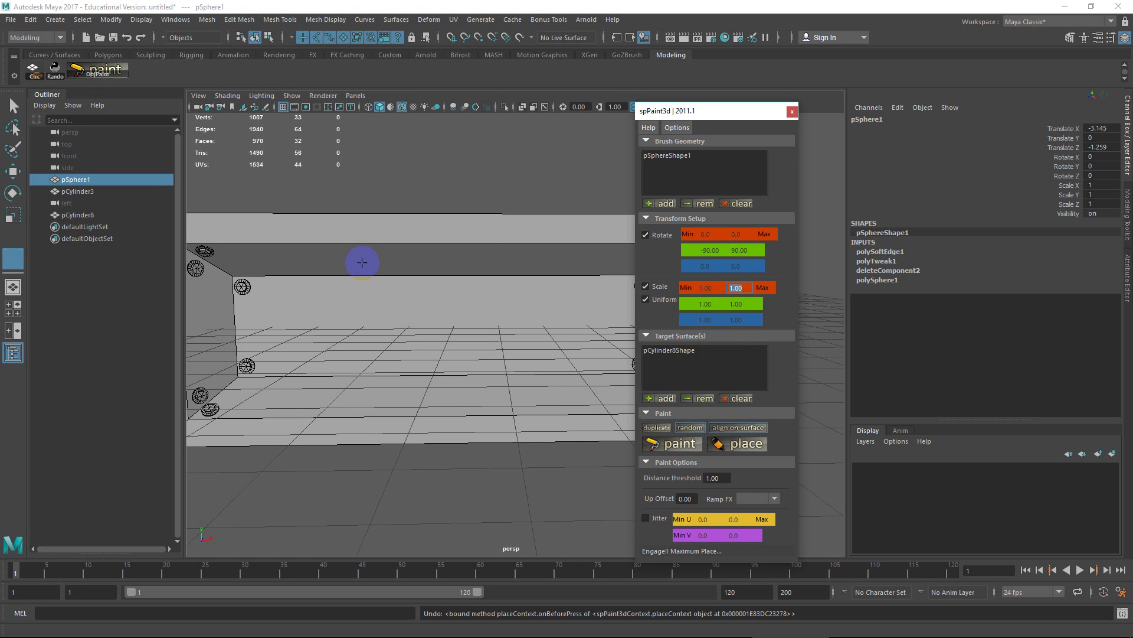
{"action": "left_click_drag", "start_coordinate": [357, 254], "coordinate": [306, 228], "text": "alt"}
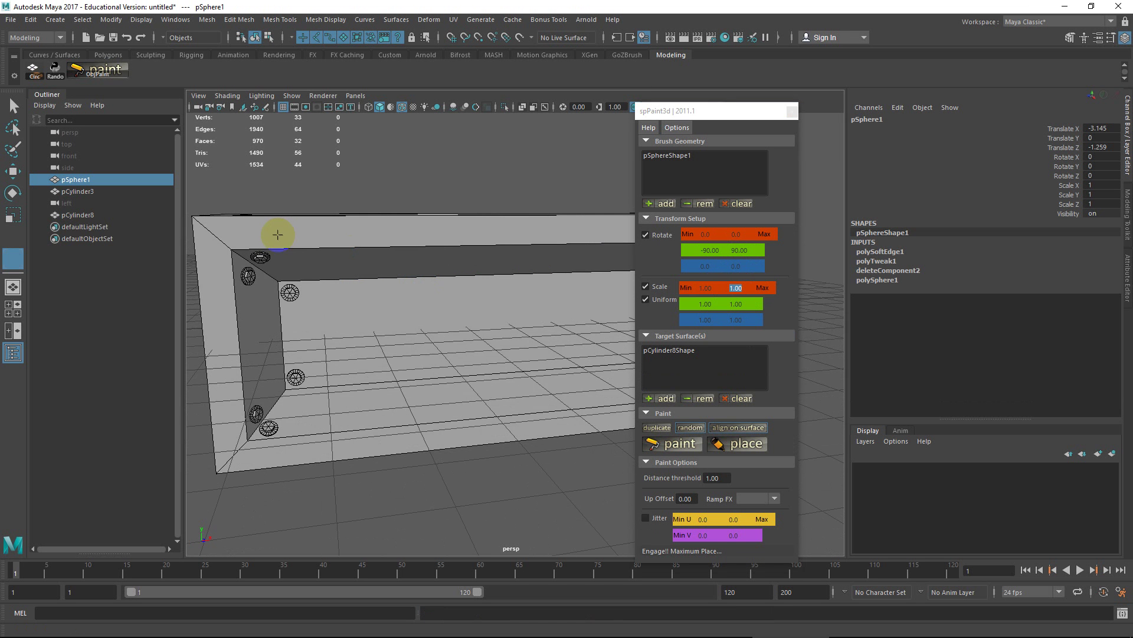
{"action": "left_click", "coordinate": [247, 232]}
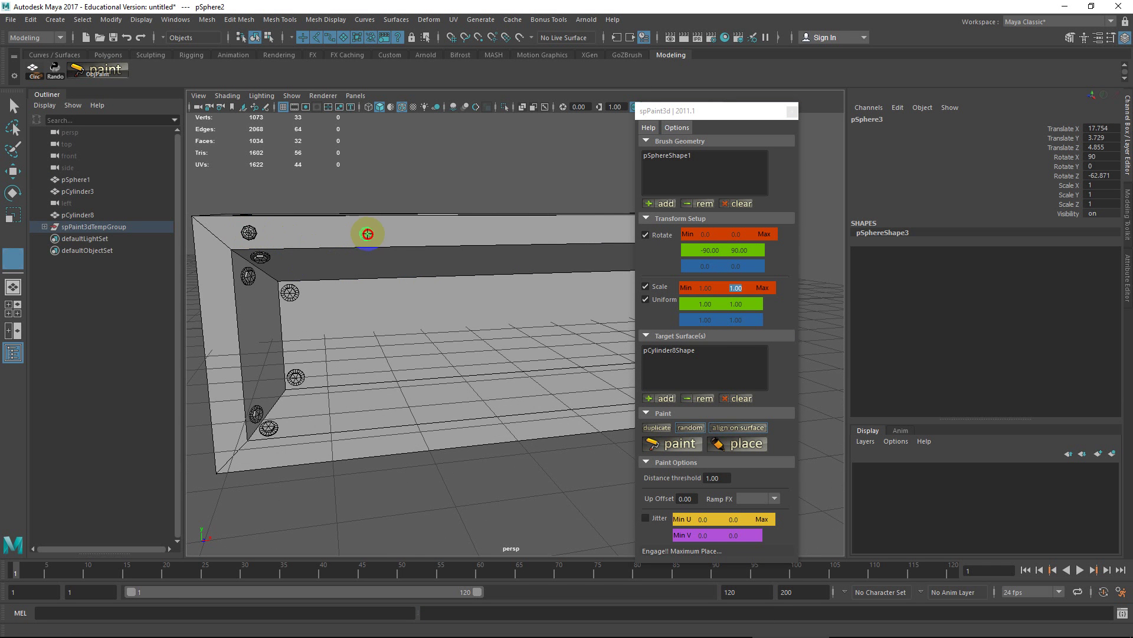
{"action": "left_click", "coordinate": [370, 234]}
{"action": "left_click", "coordinate": [494, 235]}
{"action": "left_click_drag", "start_coordinate": [513, 235], "coordinate": [475, 274], "text": "alt"}
{"action": "left_click", "coordinate": [480, 253]}
{"action": "left_click", "coordinate": [584, 256]}
{"action": "mouse_move", "coordinate": [585, 256]}
{"action": "left_mouse_down", "text": "alt"}
{"action": "mouse_move", "coordinate": [534, 263]}
{"action": "mouse_move", "coordinate": [580, 264]}
{"action": "left_mouse_up", "text": "alt"}
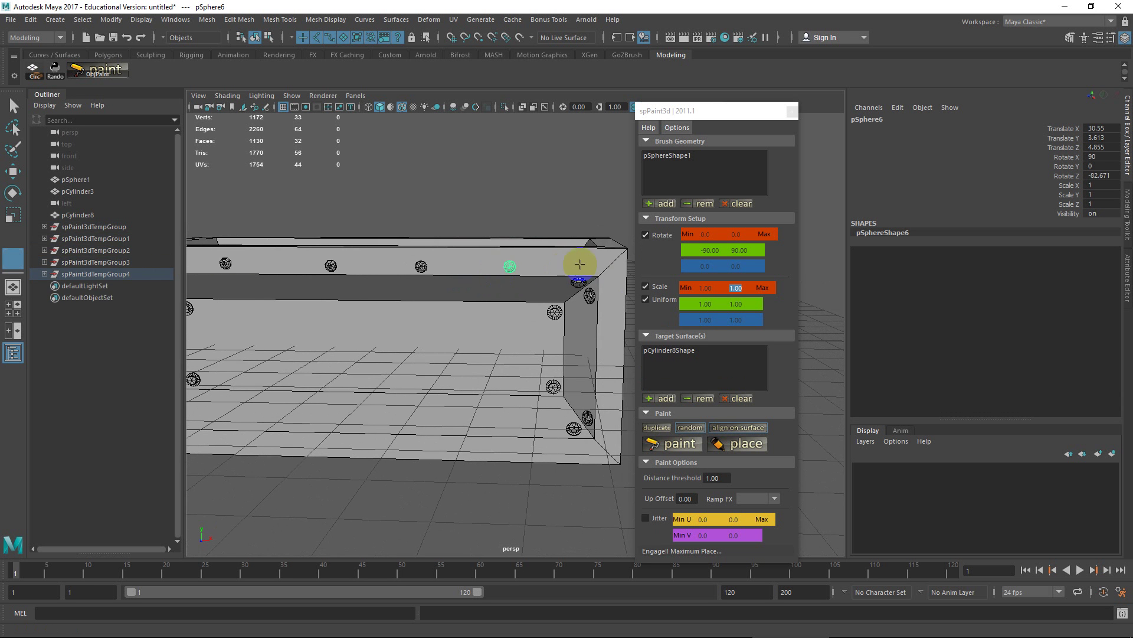
{"action": "left_click", "coordinate": [598, 264]}
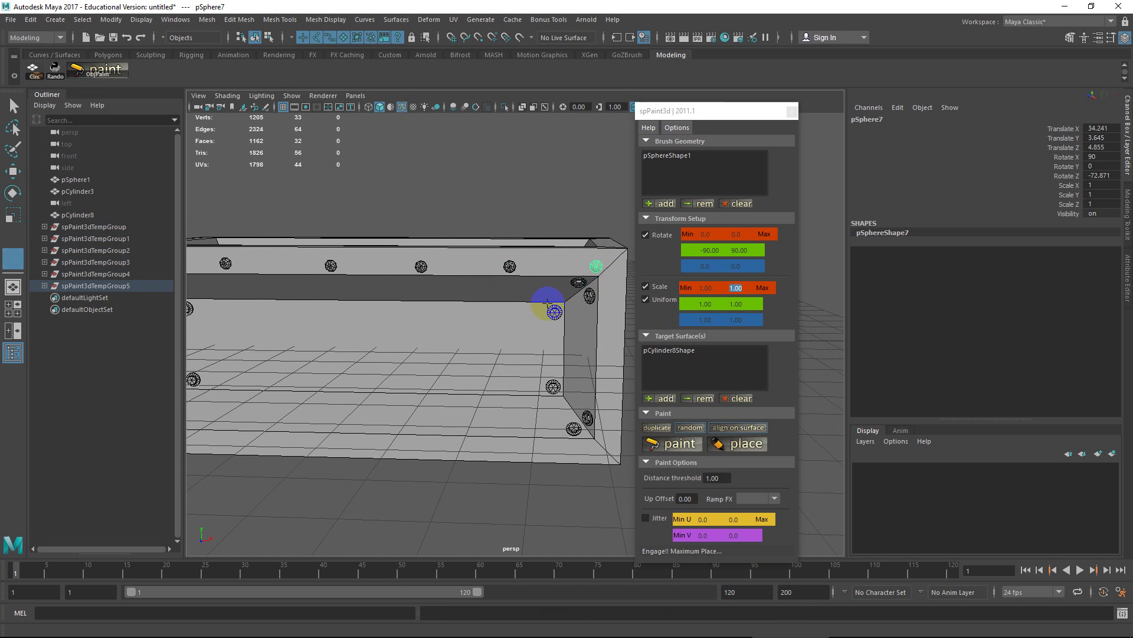
Try placing a rivet near the lower corner of the front frame and undo it
{"action": "right_click_drag", "start_coordinate": [549, 299], "coordinate": [456, 300], "text": "alt"}
{"action": "mouse_move", "coordinate": [457, 300]}
{"action": "left_mouse_down", "text": "alt"}
{"action": "mouse_move", "coordinate": [502, 301]}
{"action": "mouse_move", "coordinate": [551, 275]}
{"action": "left_mouse_up", "text": "alt"}
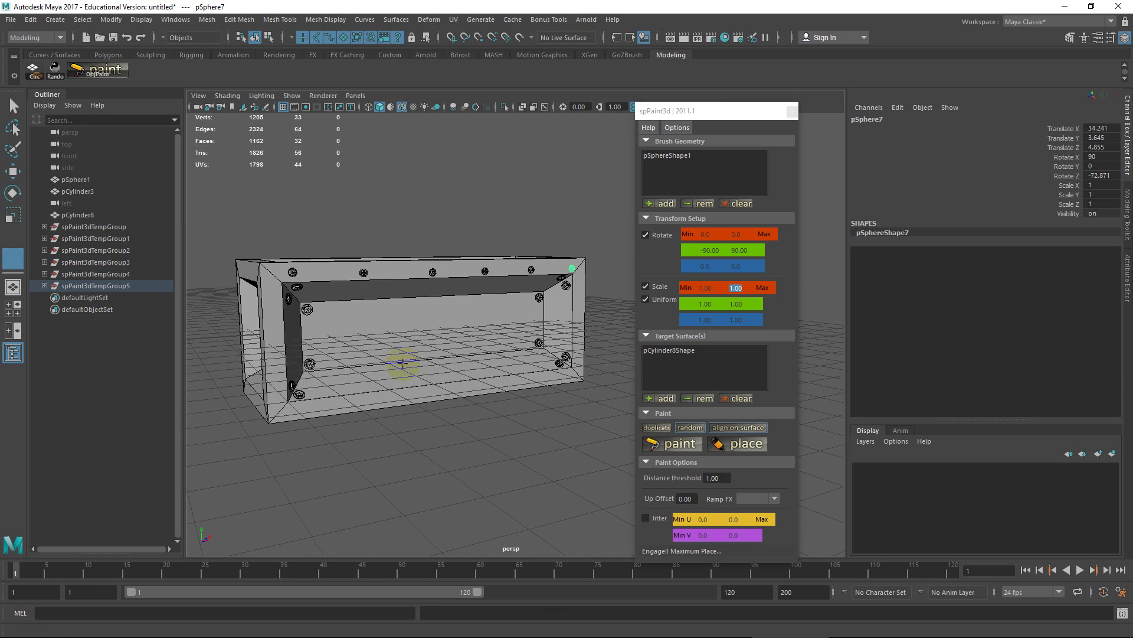
{"action": "left_click", "coordinate": [319, 408]}
{"action": "key", "text": "ctrl+z"}
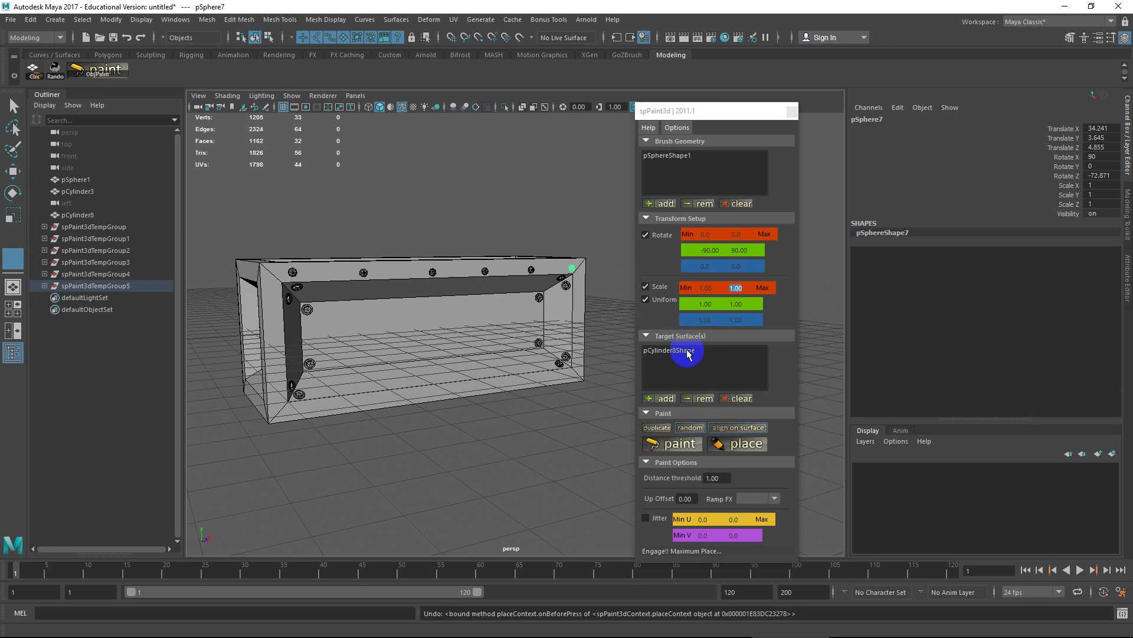